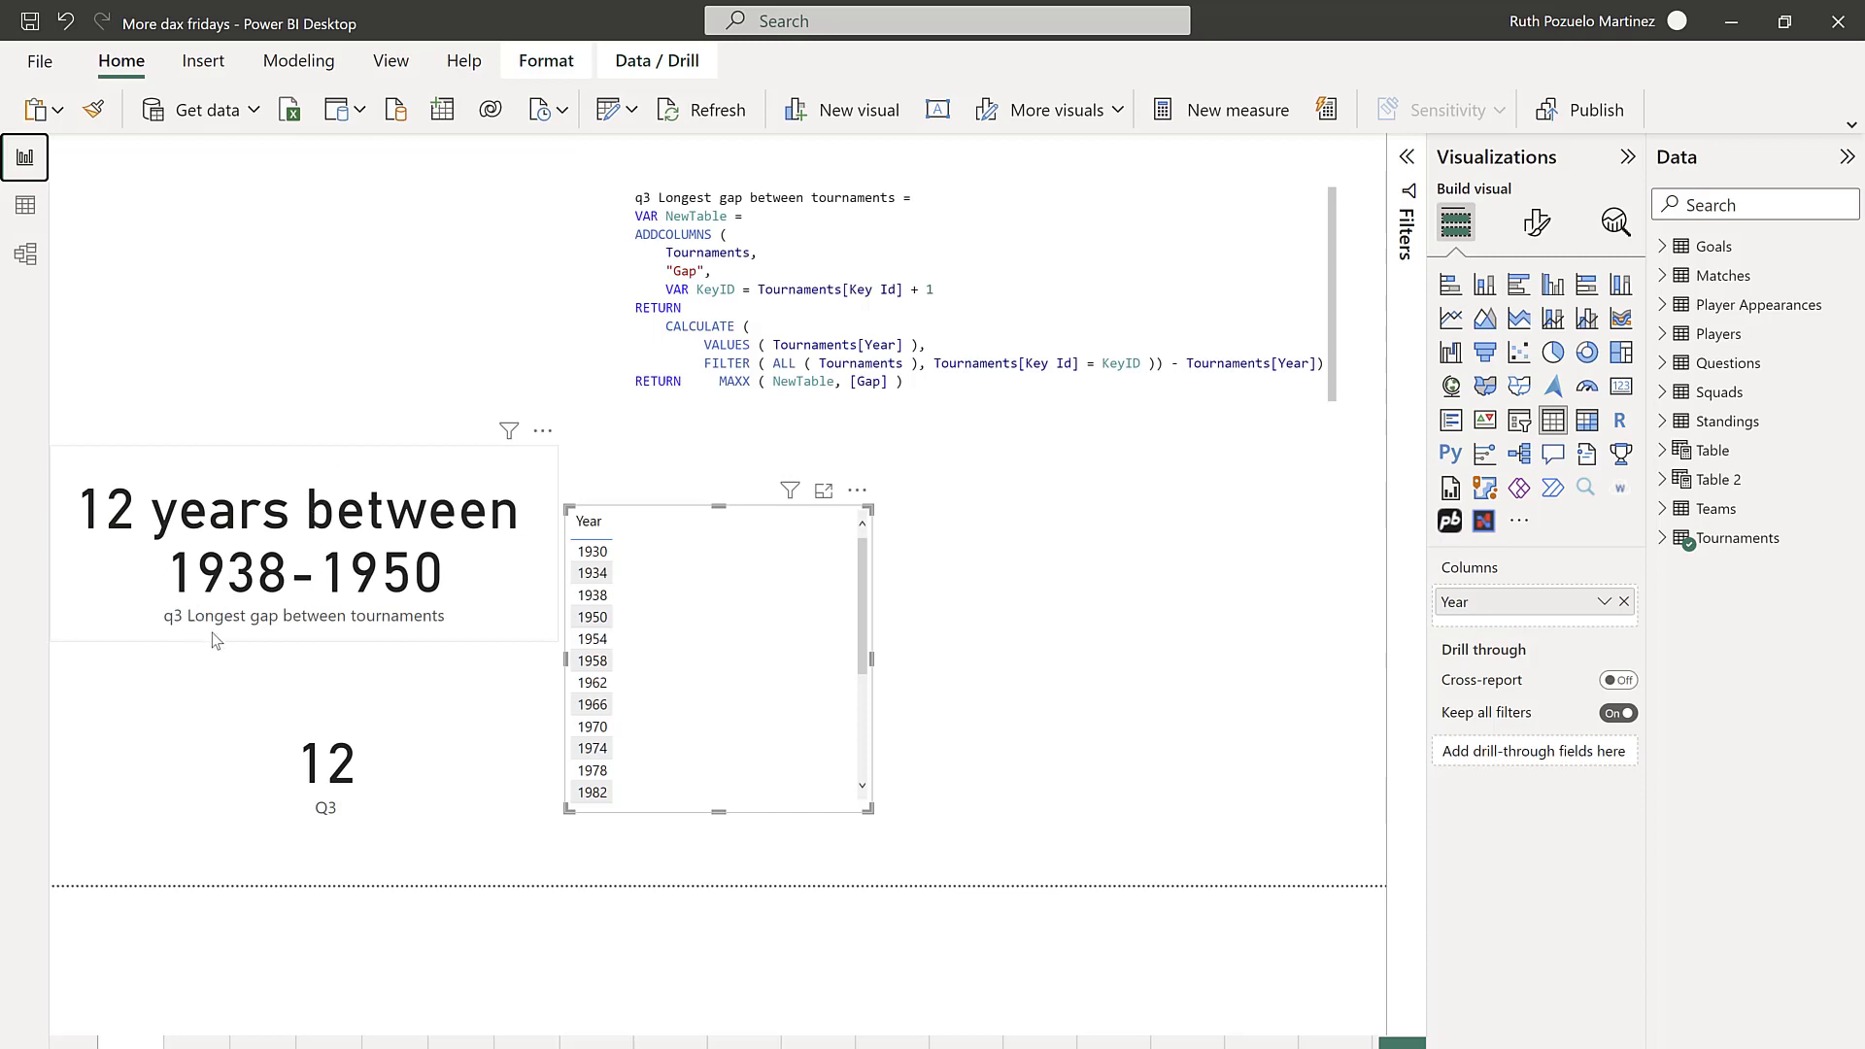
# - Examine the Tournaments table's data, including its year, date and previous-win columns and the Gap between tournaments column formula
pyautogui.click(25, 207)
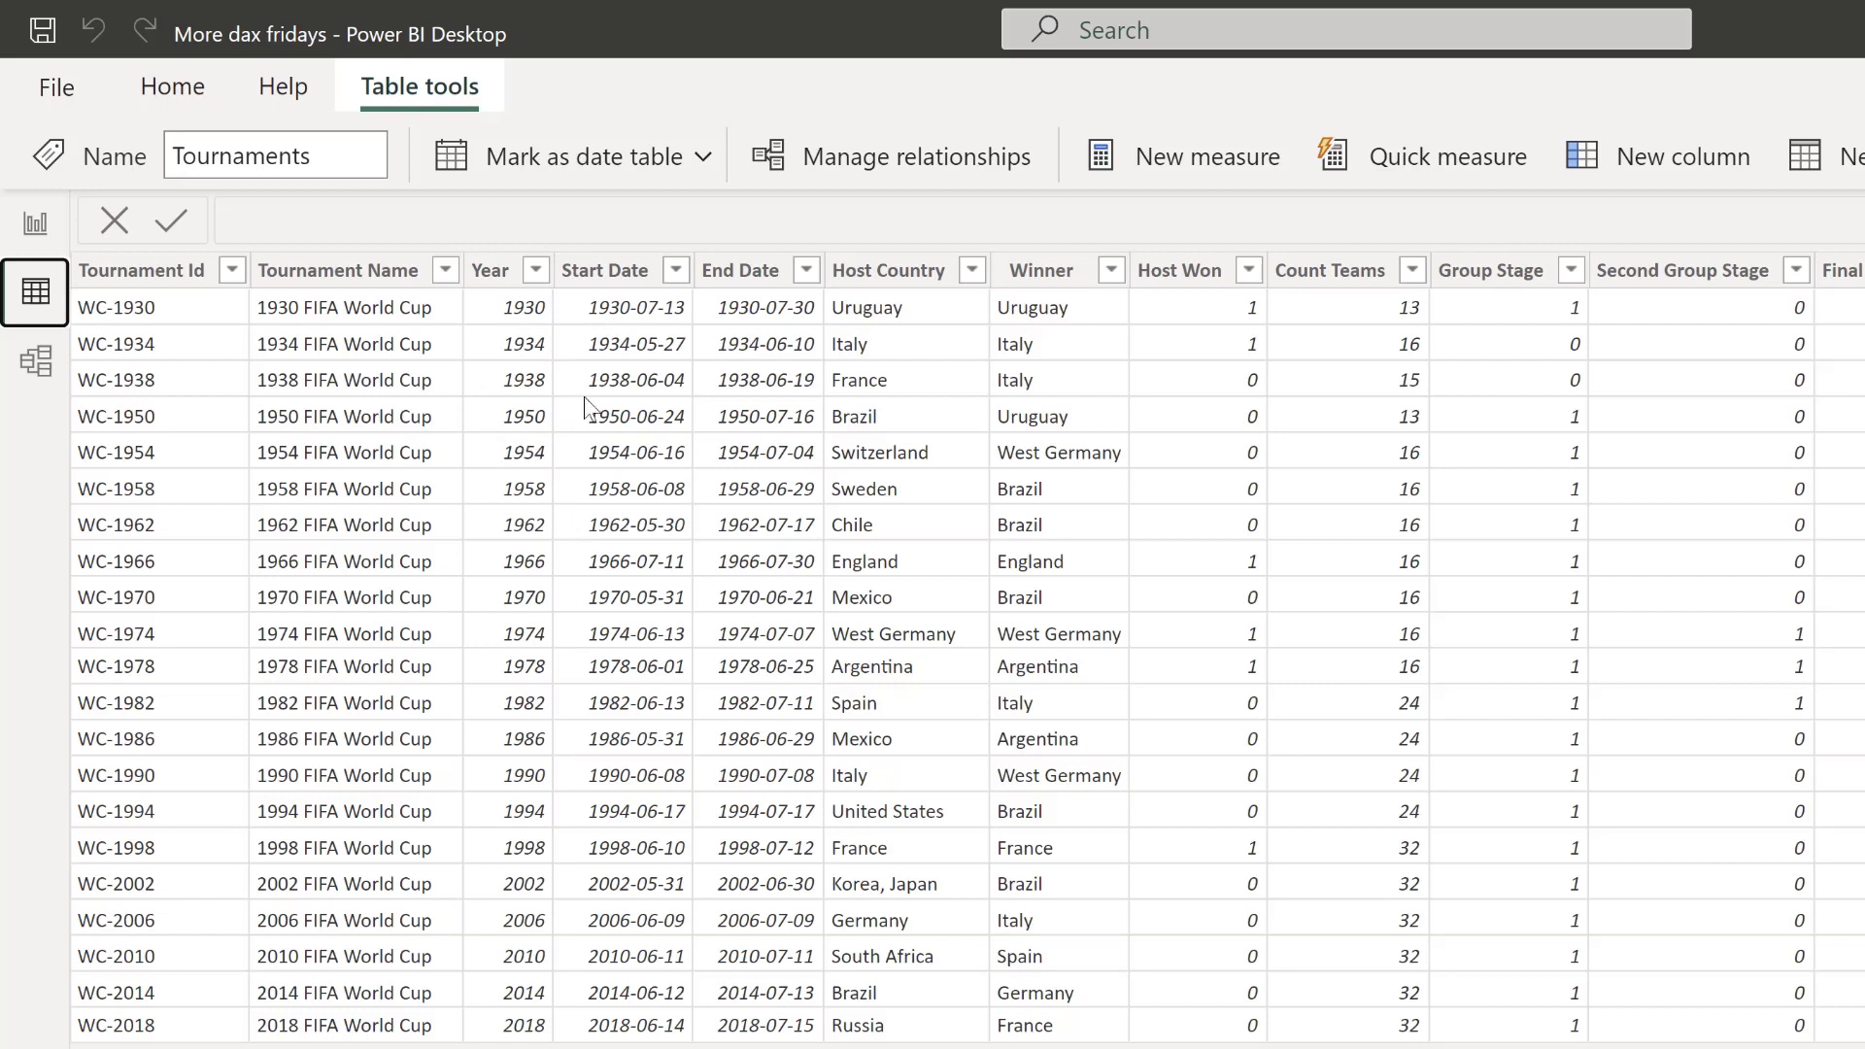
pyautogui.click(522, 276)
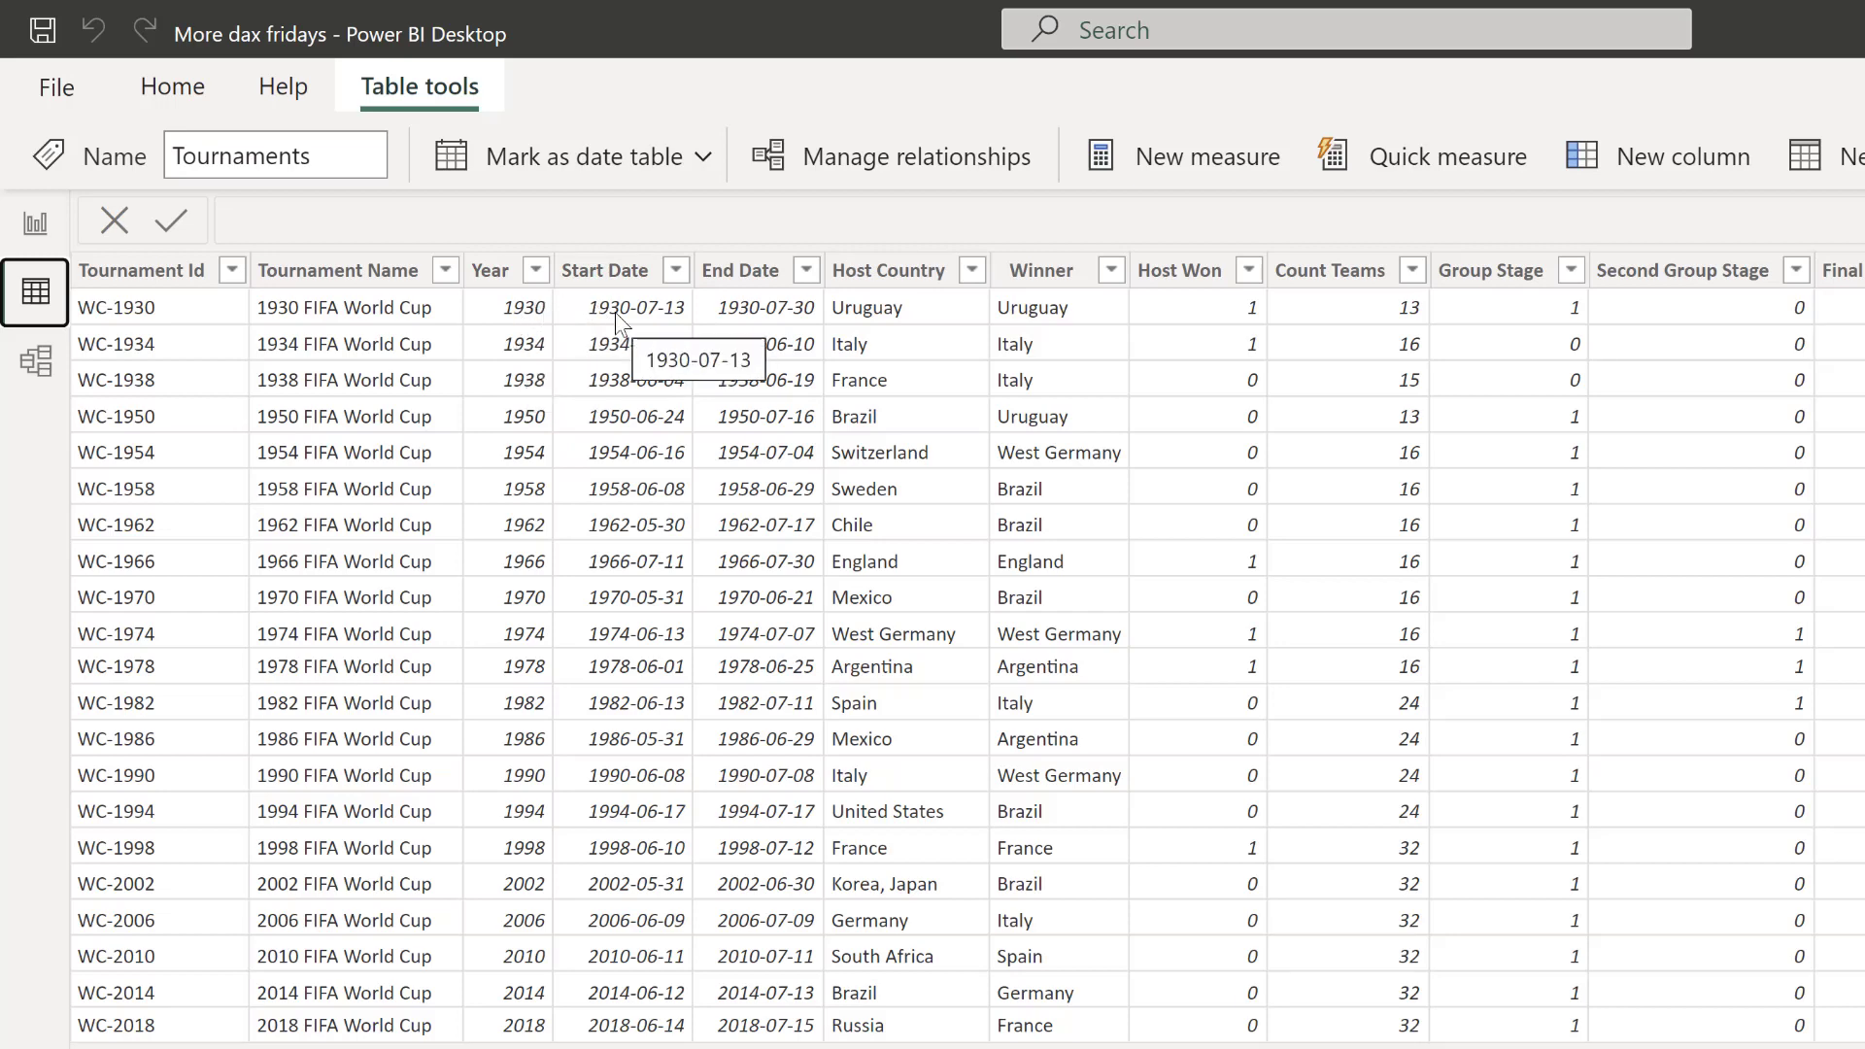
pyautogui.hscroll(10, 1049, 559)
pyautogui.hscroll(-10, 1049, 559)
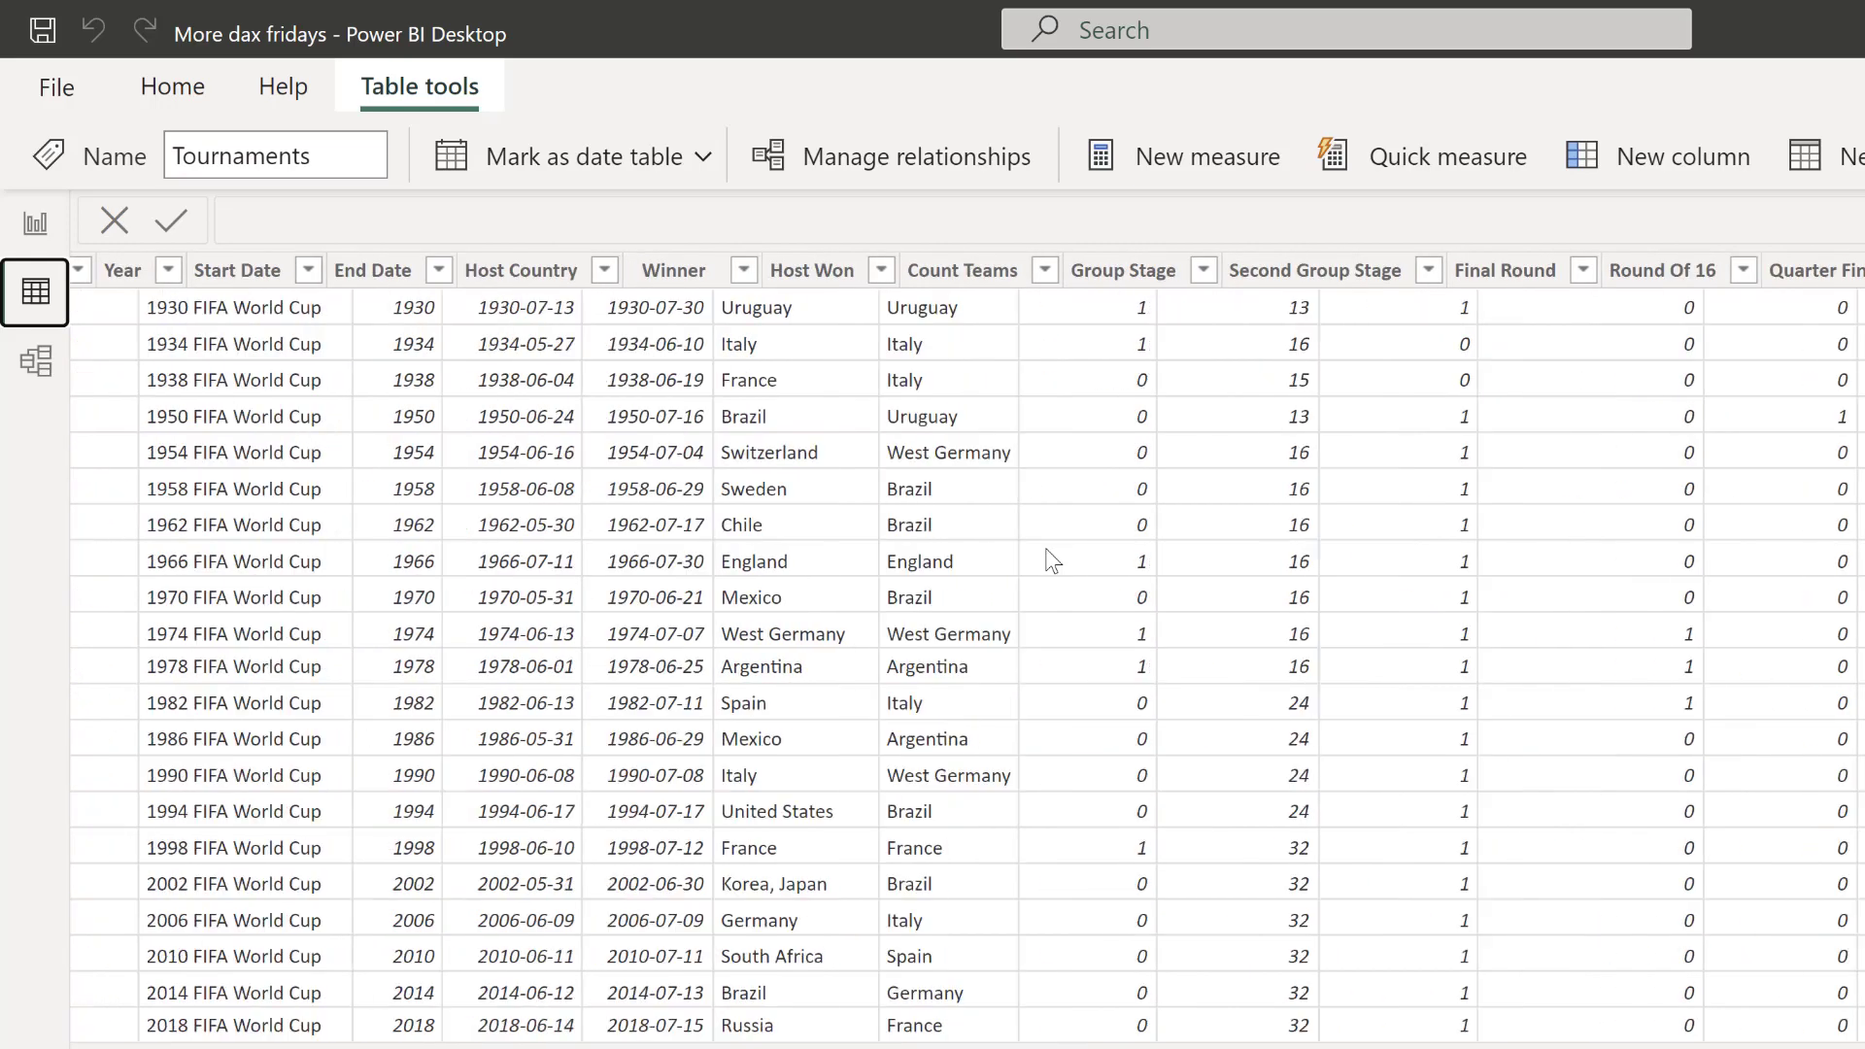
pyautogui.hscroll(10, 1045, 548)
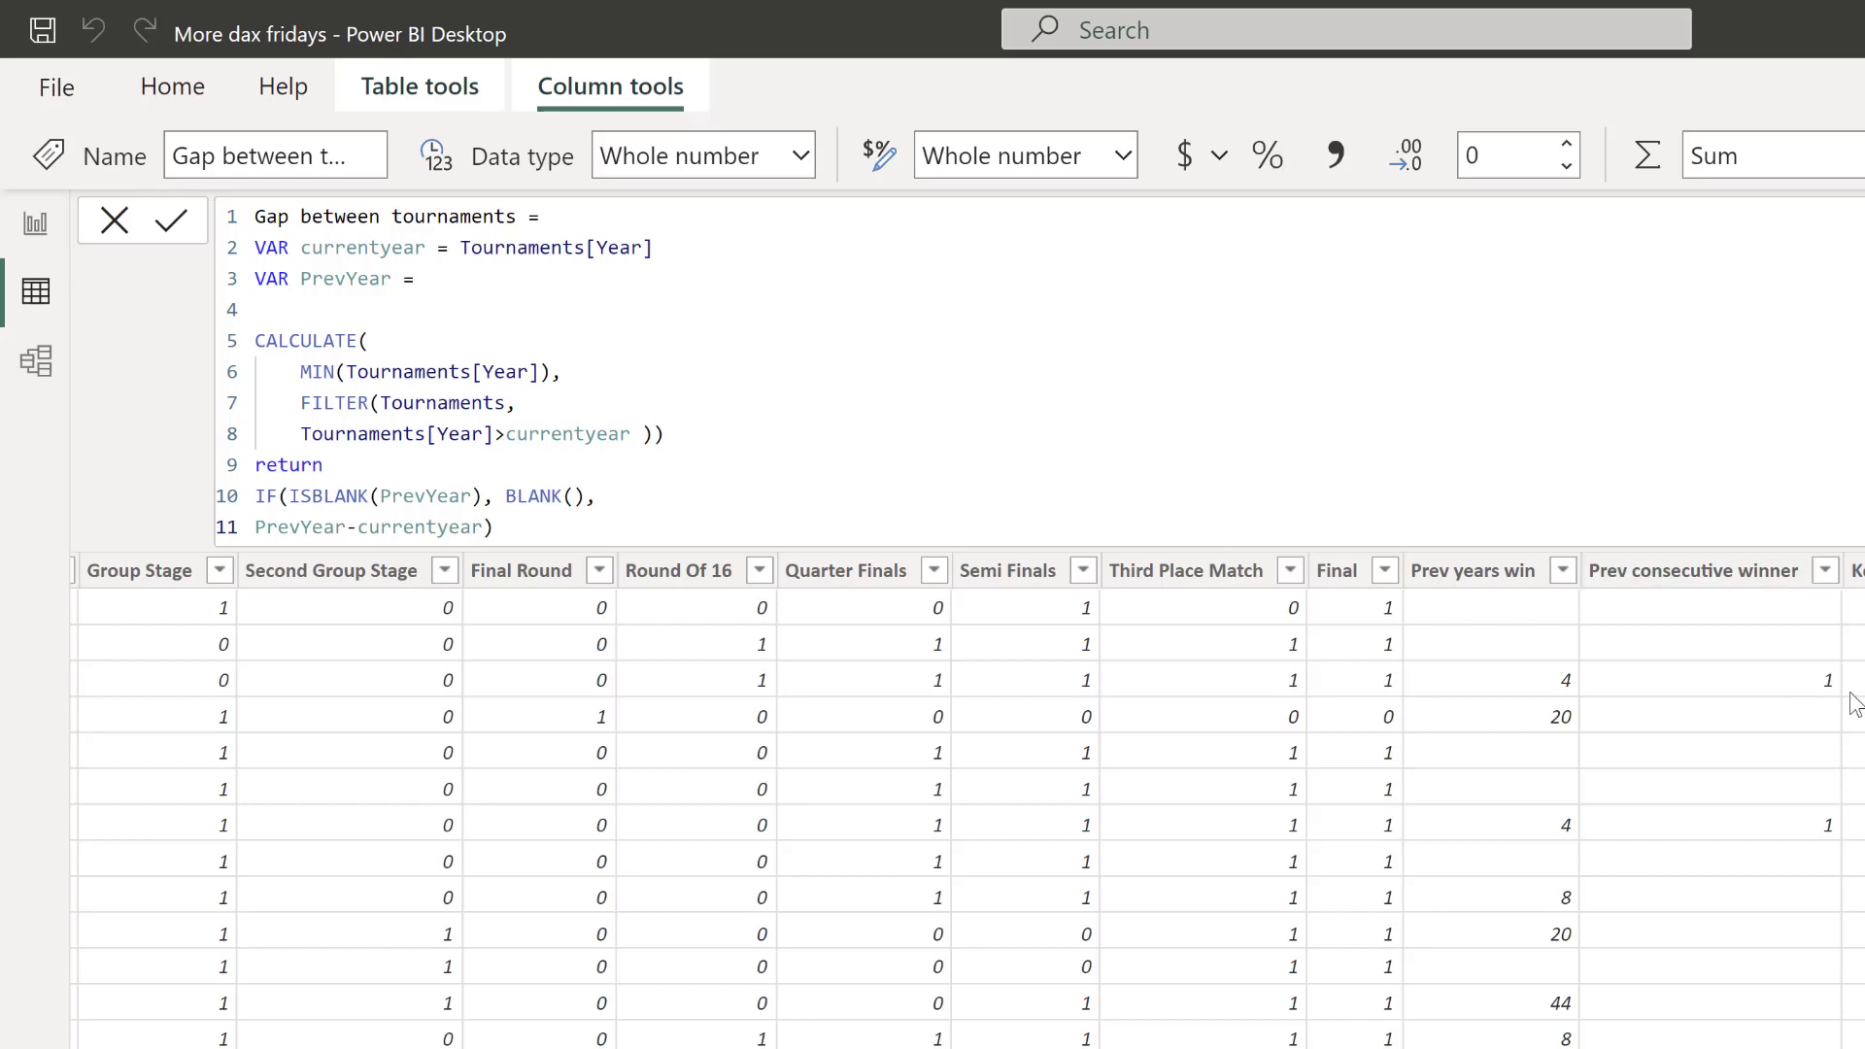
pyautogui.hscroll(-7, 1552, 874)
pyautogui.hscroll(-2, 1552, 874)
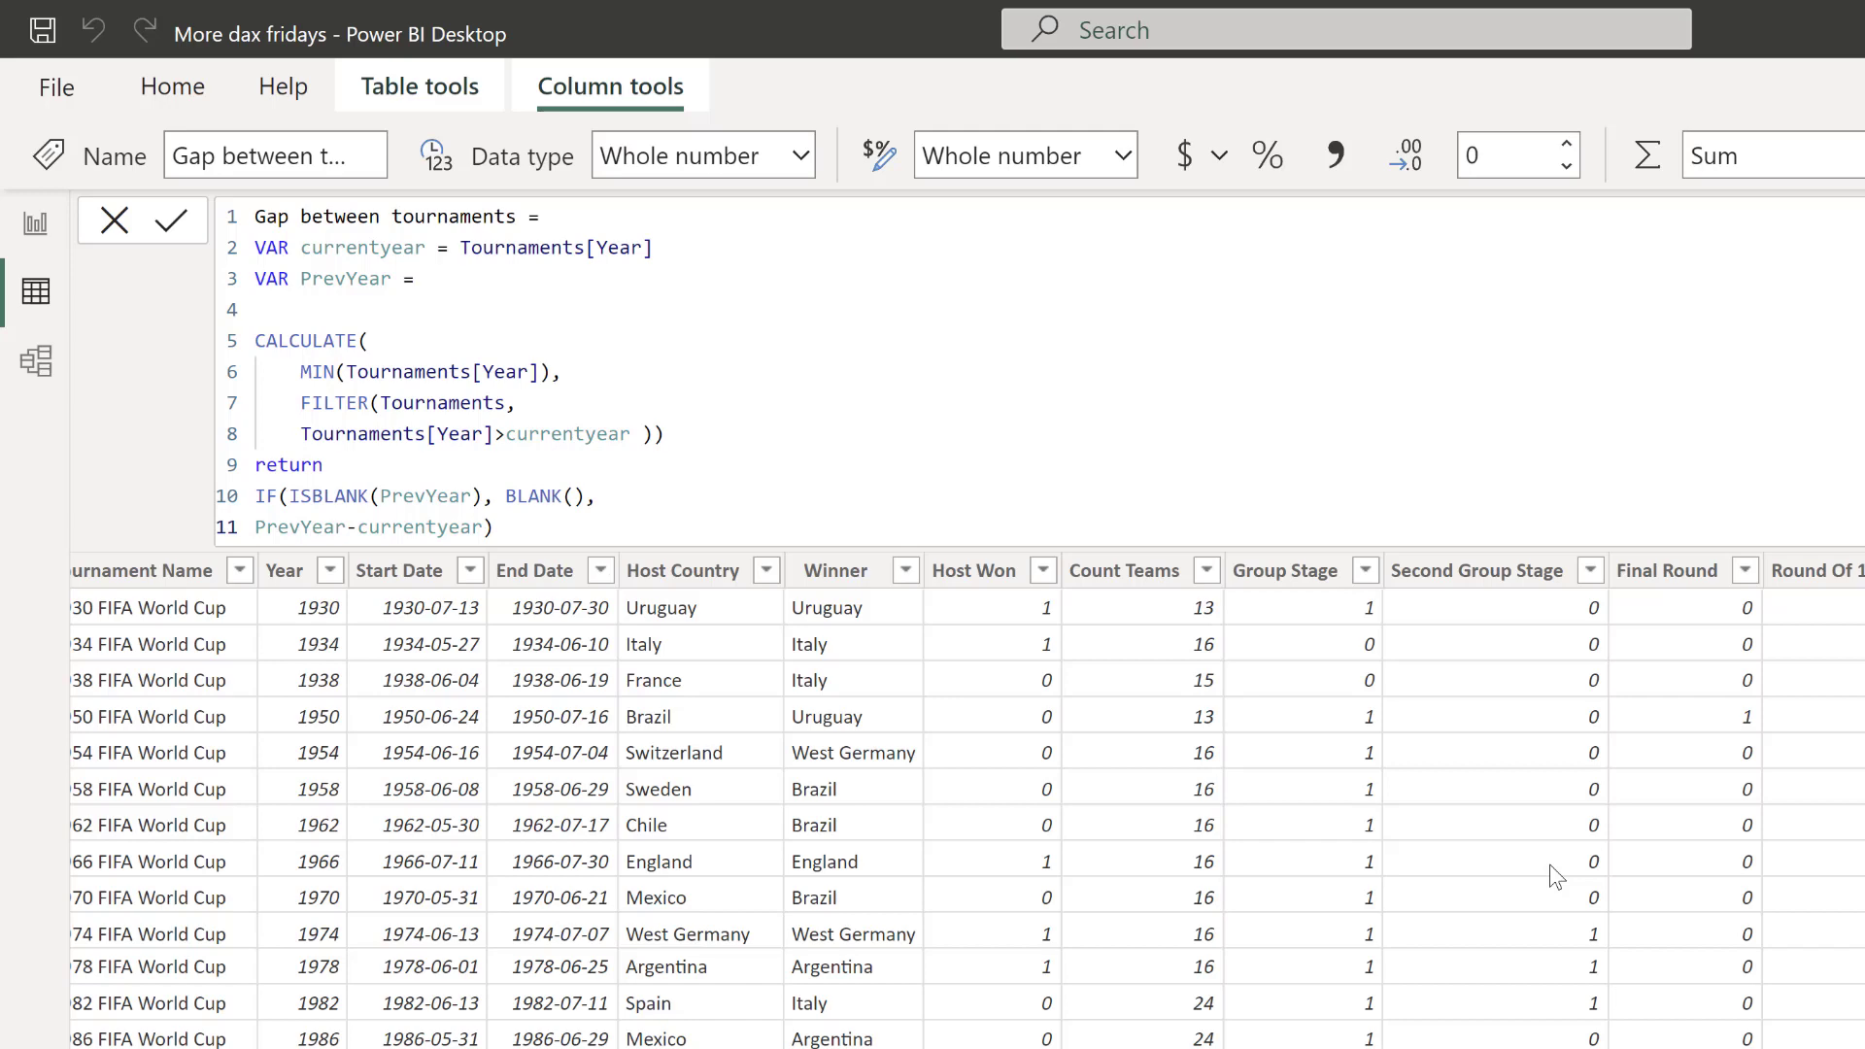
pyautogui.hscroll(-2, 1601, 962)
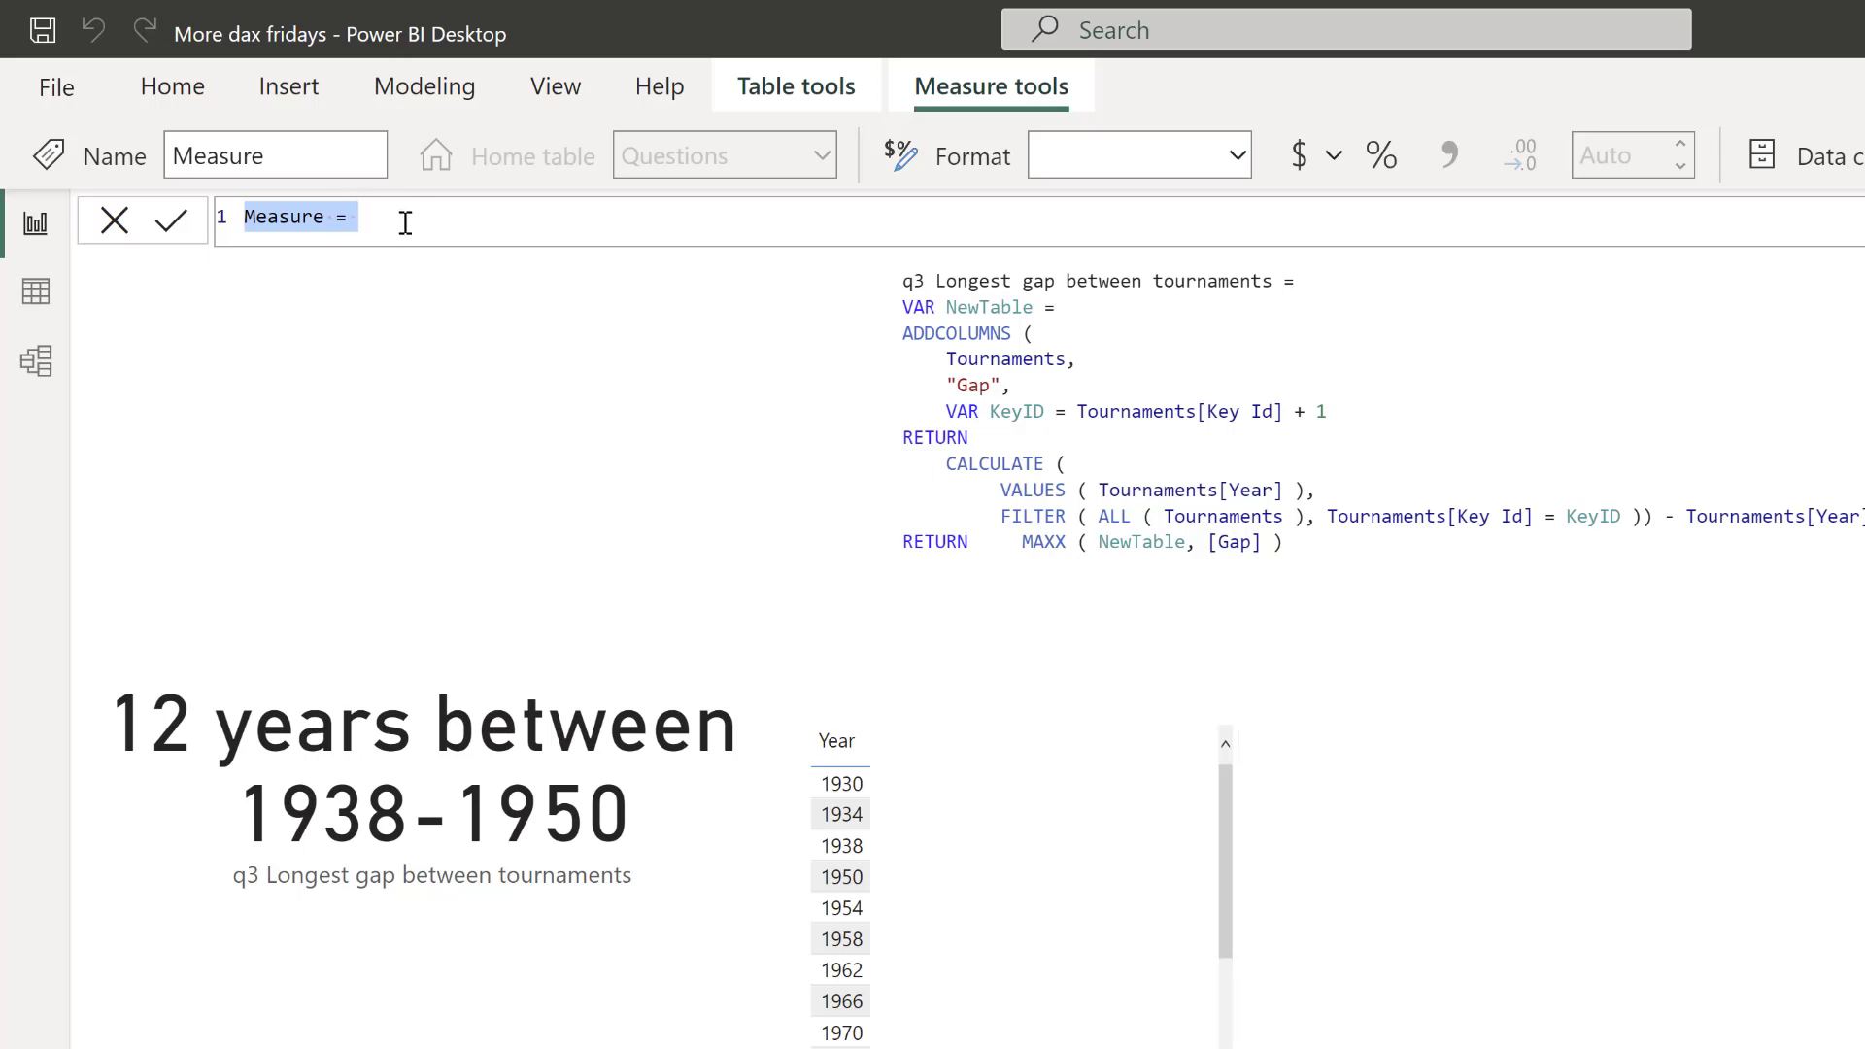
# - Name the new measure q3.5 and begin its expression with CALCULATE on a new line
pyautogui.write('q3.')
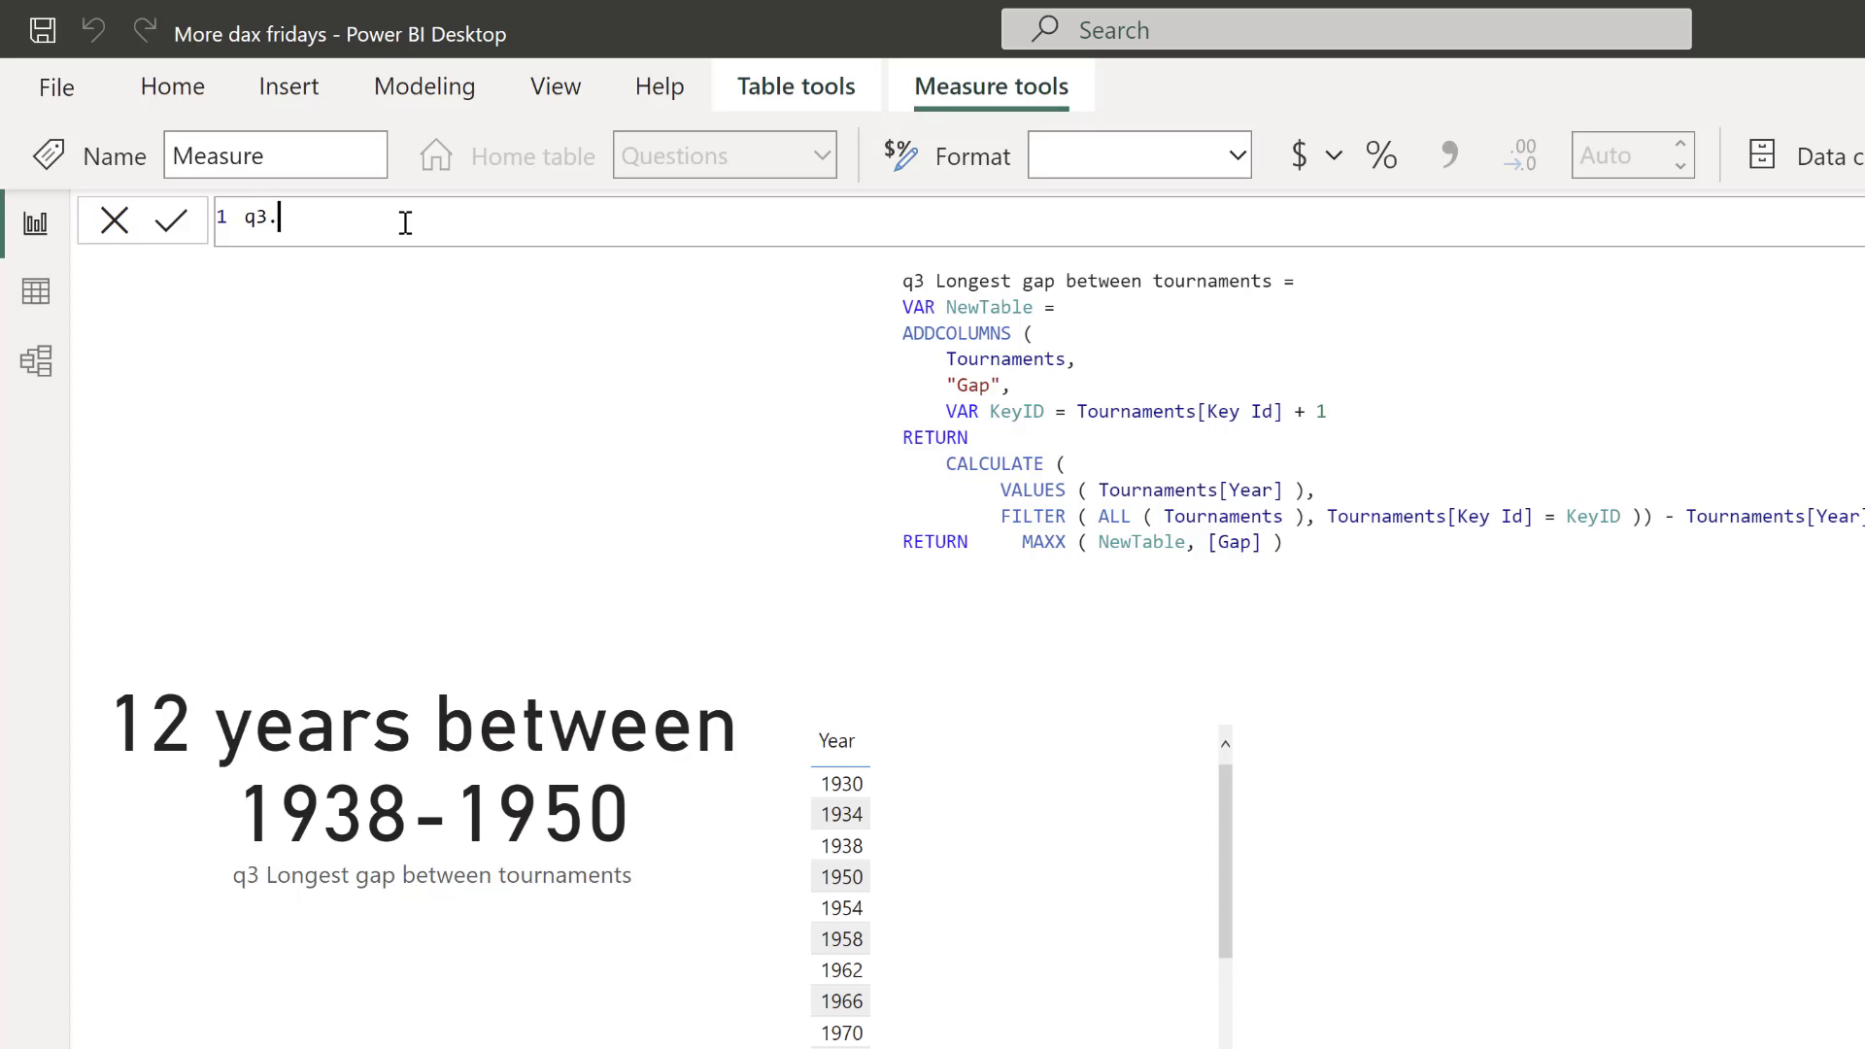
pyautogui.write('5')
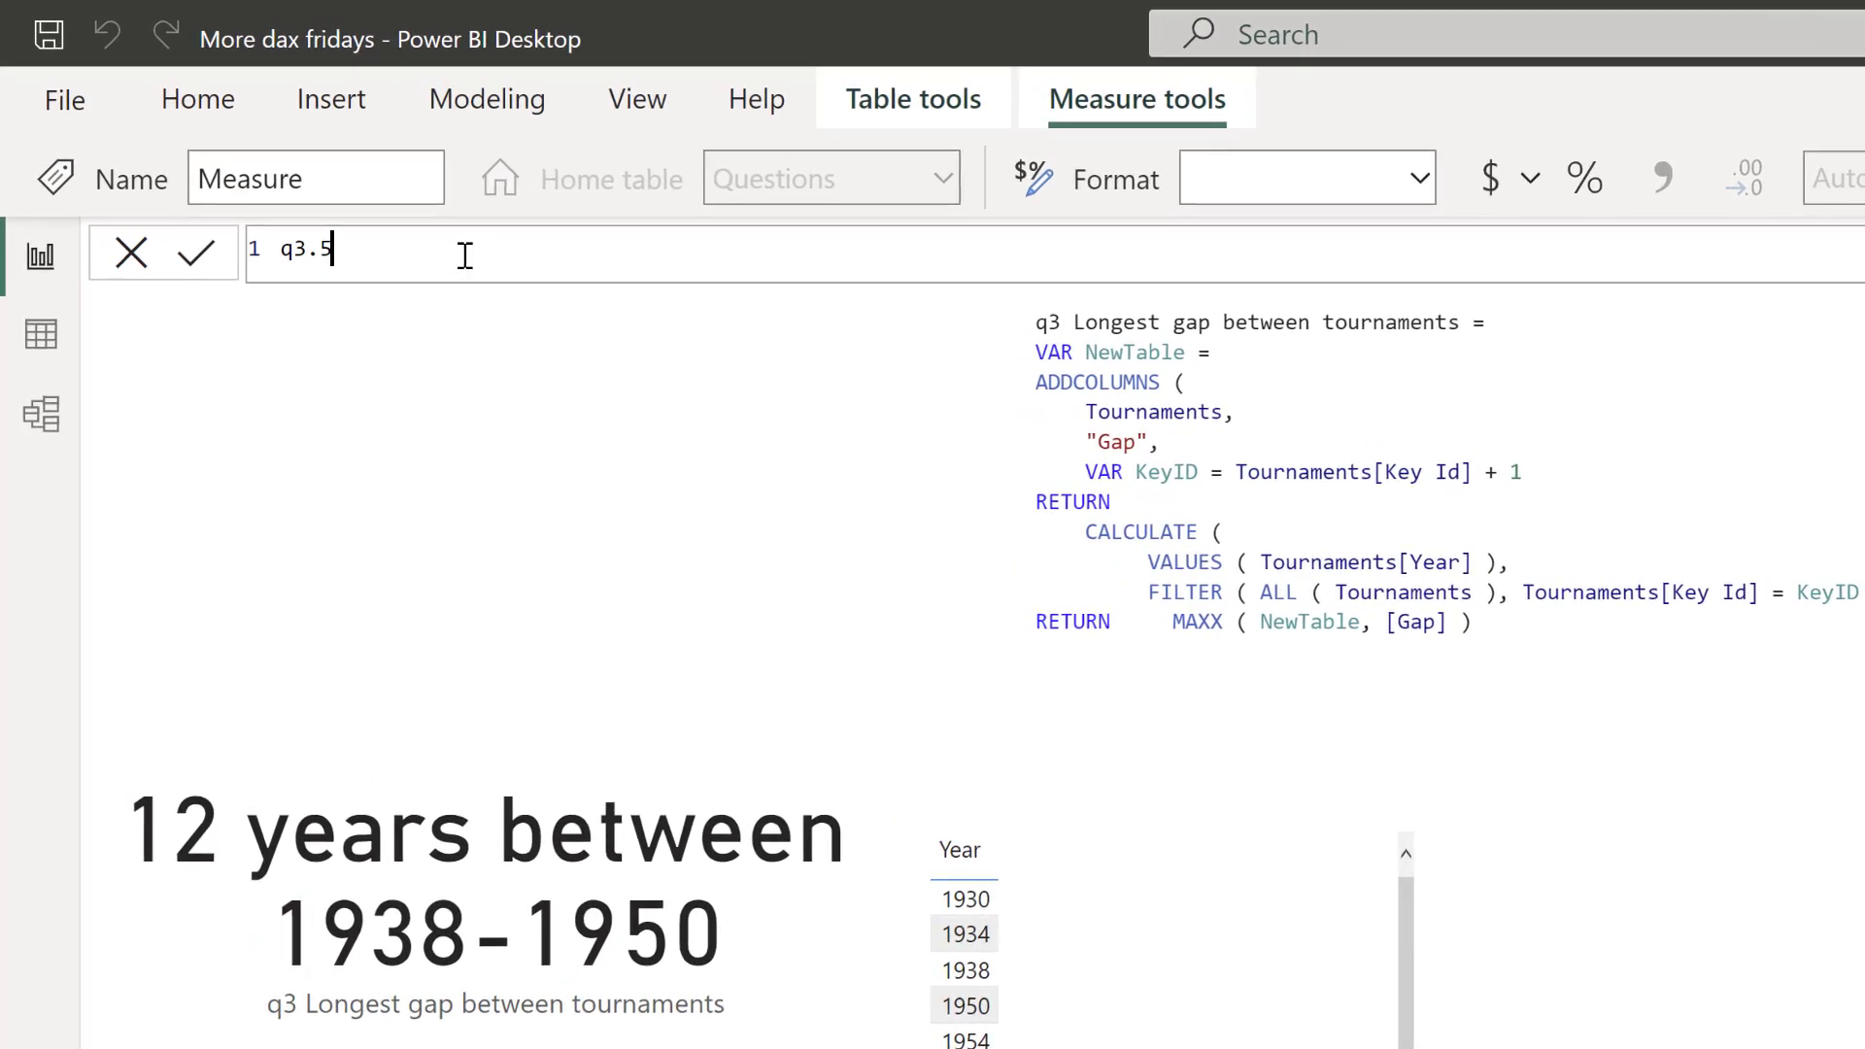
pyautogui.write(' =')
pyautogui.press('Return')
pyautogui.write('cal')
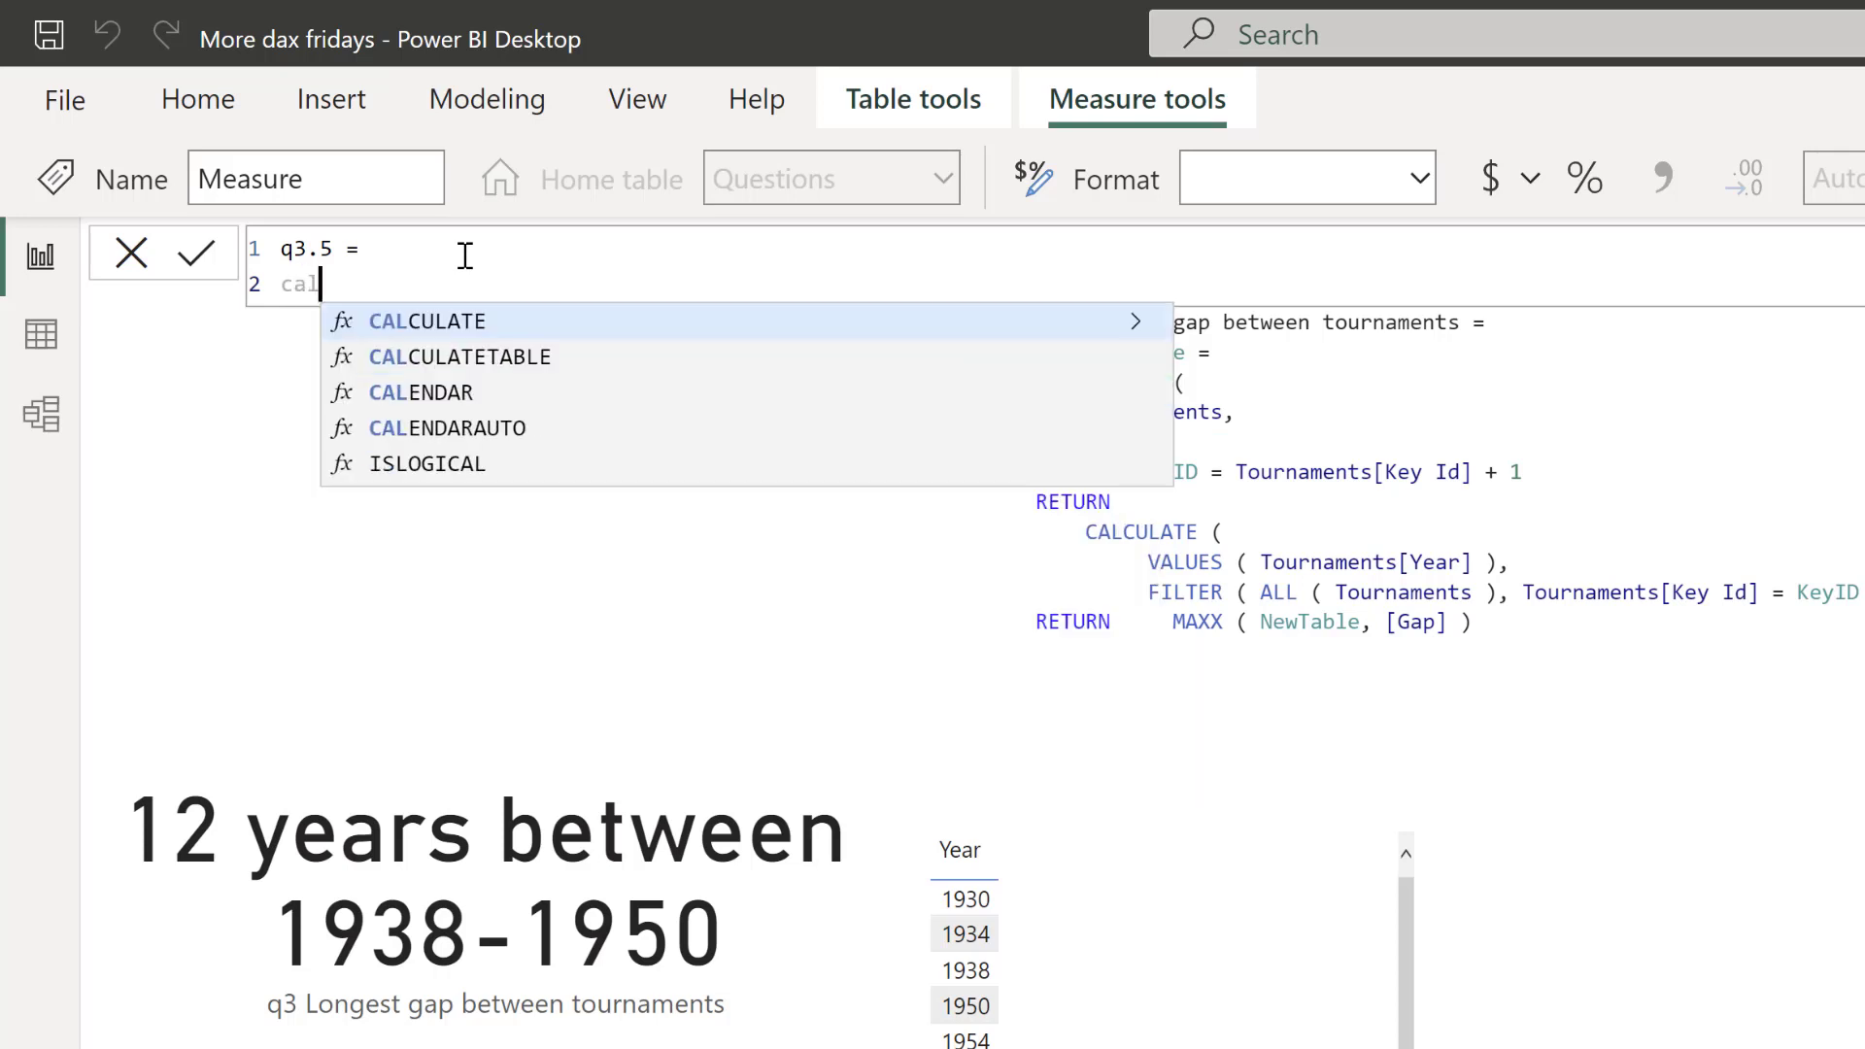
pyautogui.press('Tab')
# - Enter MAX of Tournaments[Year] as the expression argument of CALCULATE and start a new line for the filter
pyautogui.write('max')
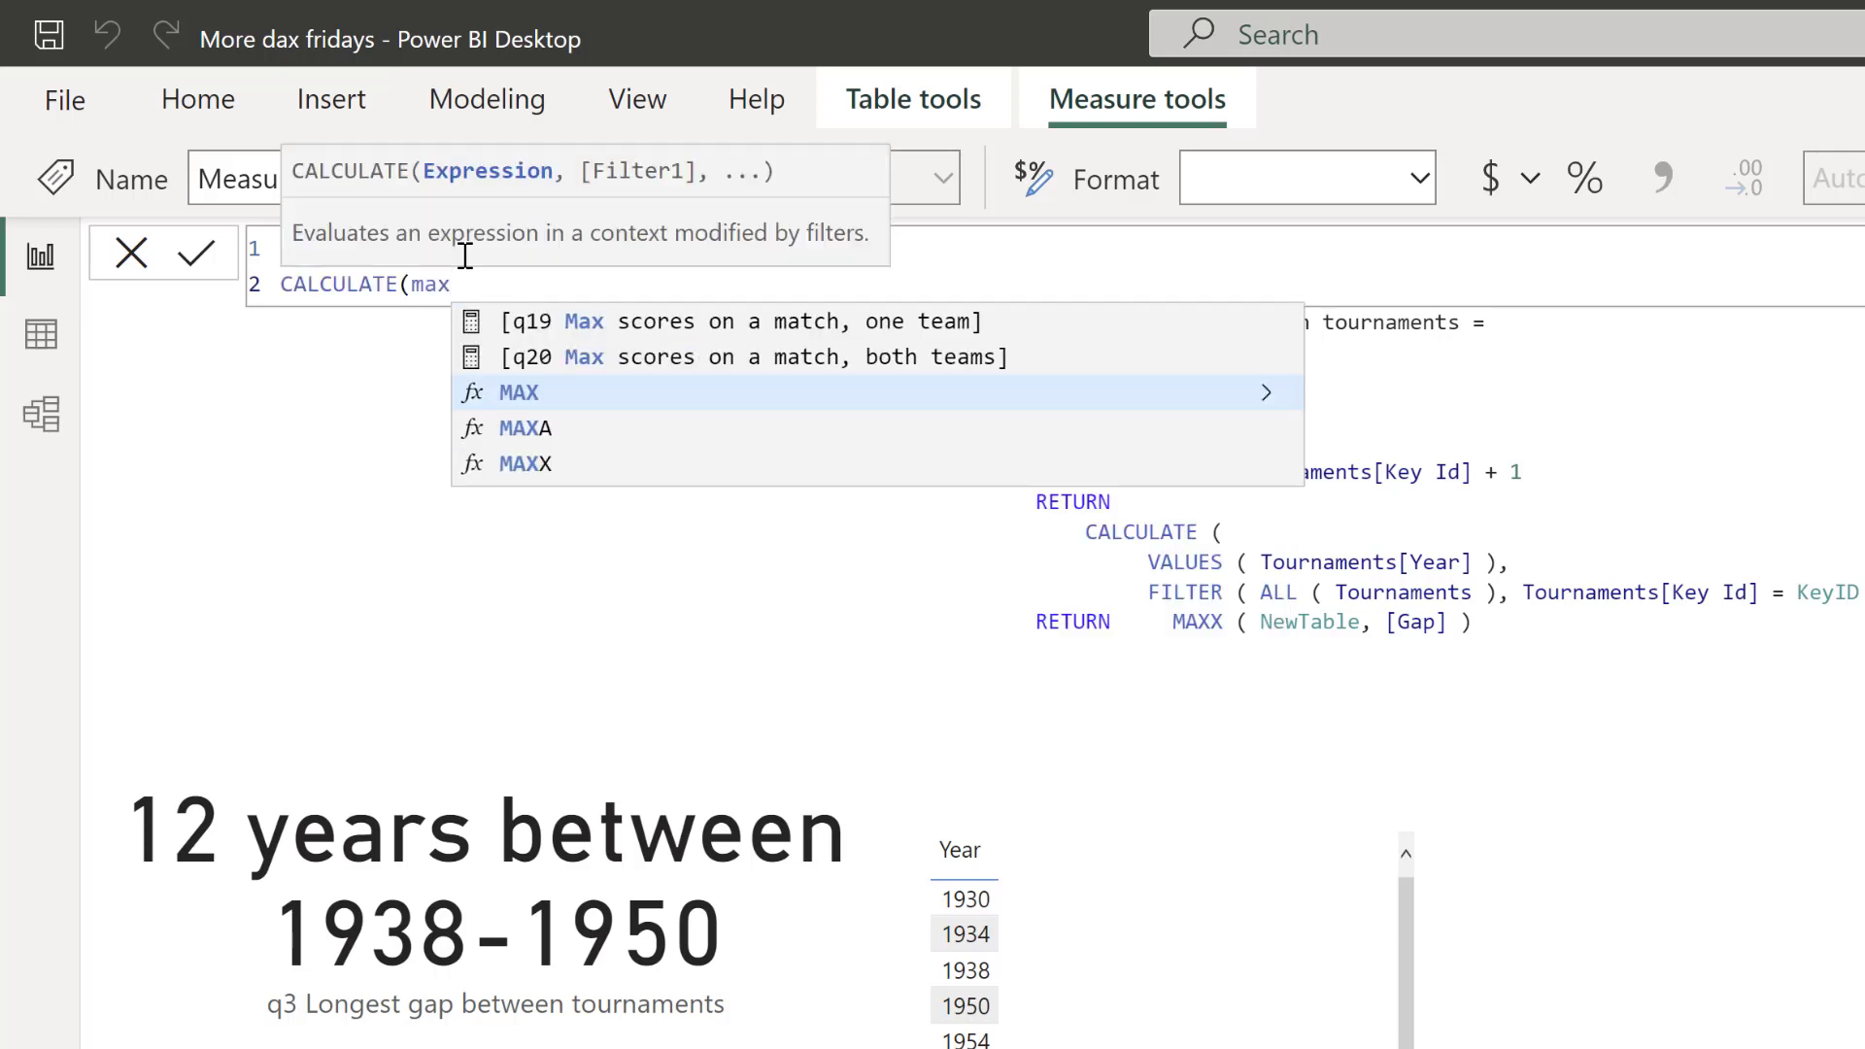
pyautogui.press('Tab')
pyautogui.write('y')
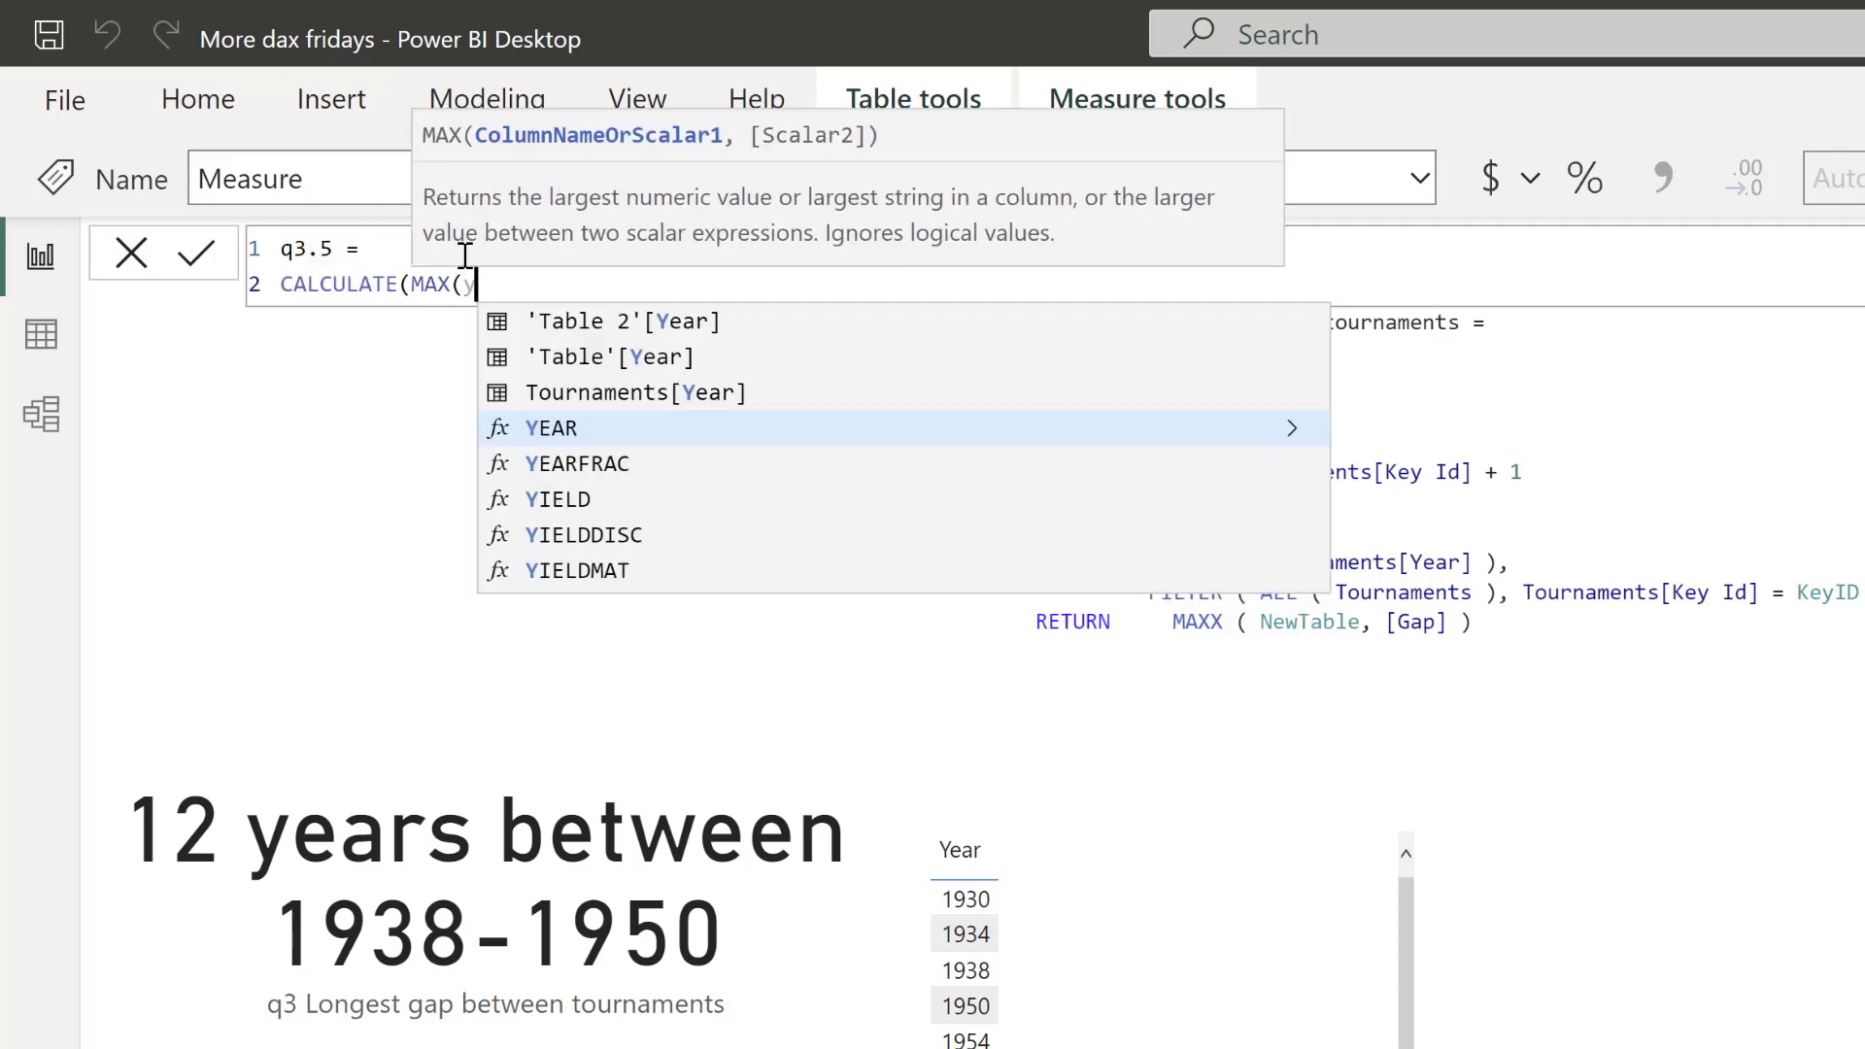
pyautogui.press('BackSpace')
pyautogui.write('tour')
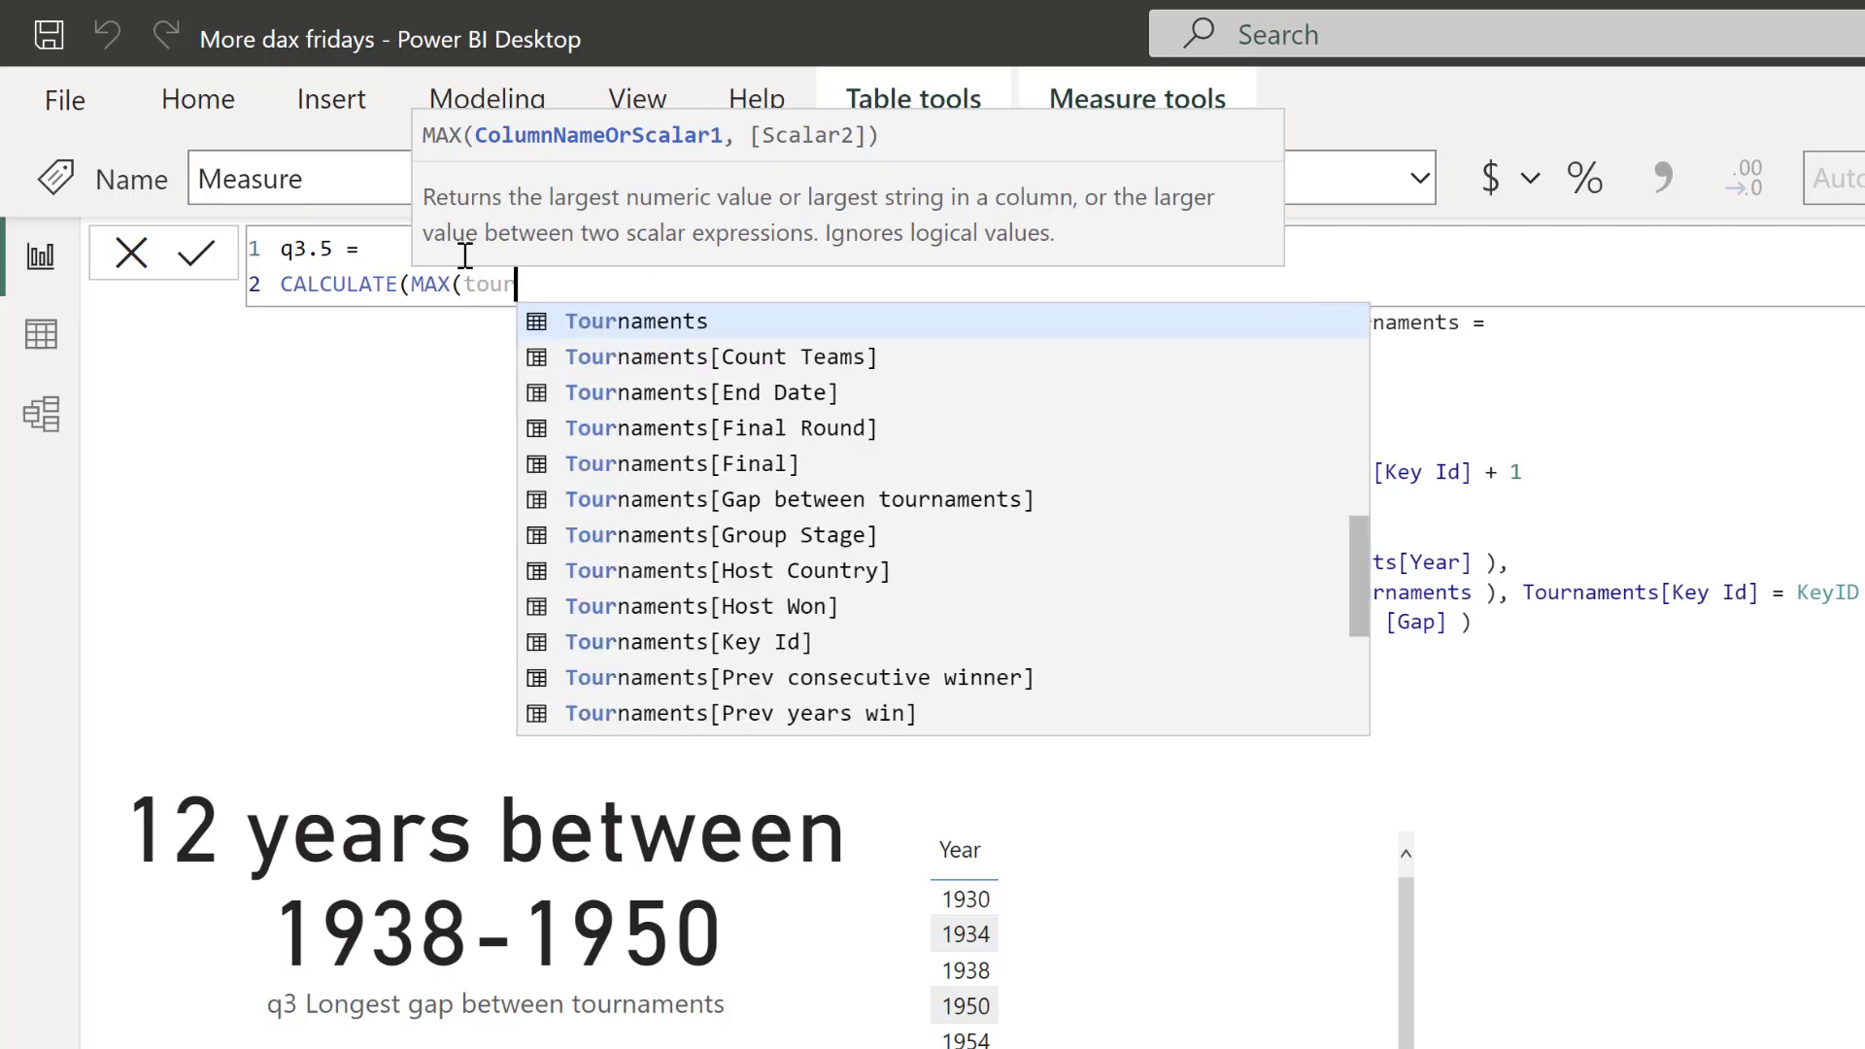
pyautogui.press('Down')
pyautogui.press('Down')
pyautogui.press('Down')
pyautogui.press('Down')
pyautogui.press('Down')
pyautogui.press('Down')
pyautogui.press('Down')
pyautogui.press('Down')
pyautogui.press('Down')
pyautogui.press('Down')
pyautogui.press('Down')
pyautogui.press('Down')
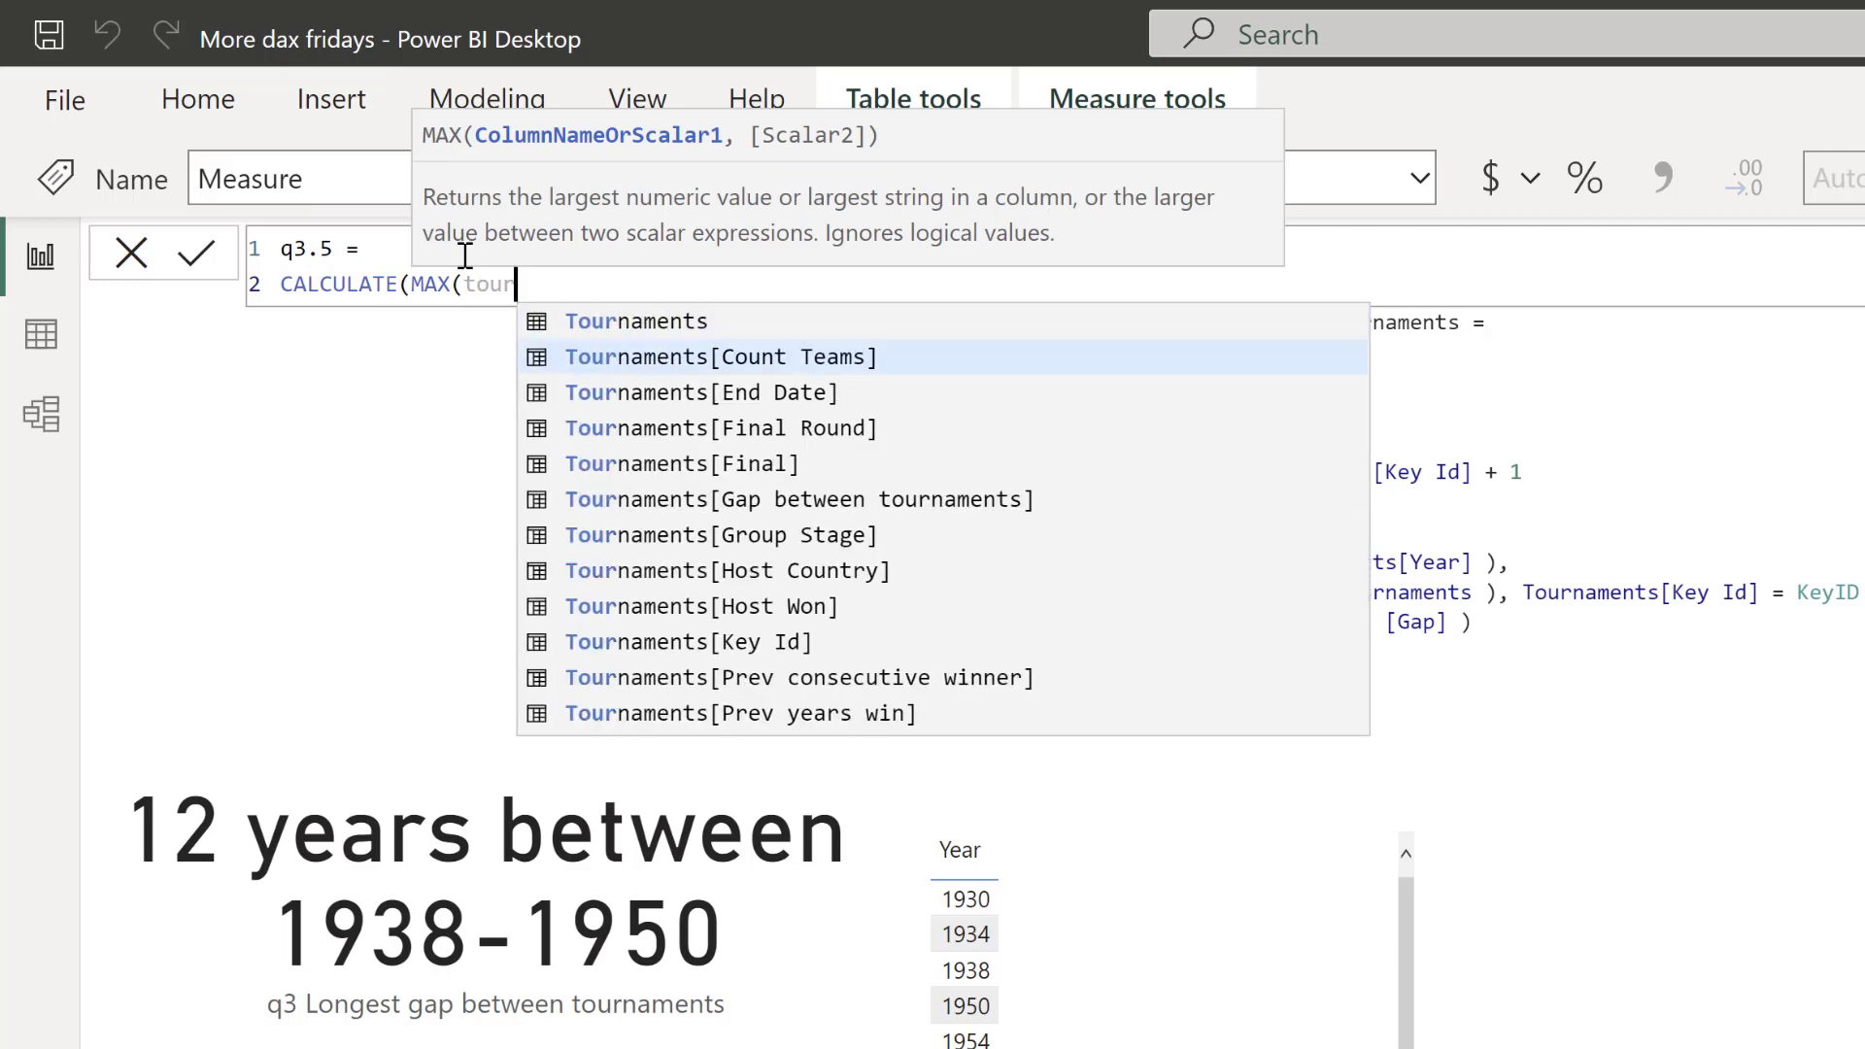
pyautogui.press('Down')
pyautogui.press('Down')
pyautogui.press('Down')
pyautogui.press('Down')
pyautogui.press('Down')
pyautogui.press('Down')
pyautogui.press('Down')
pyautogui.press('Down')
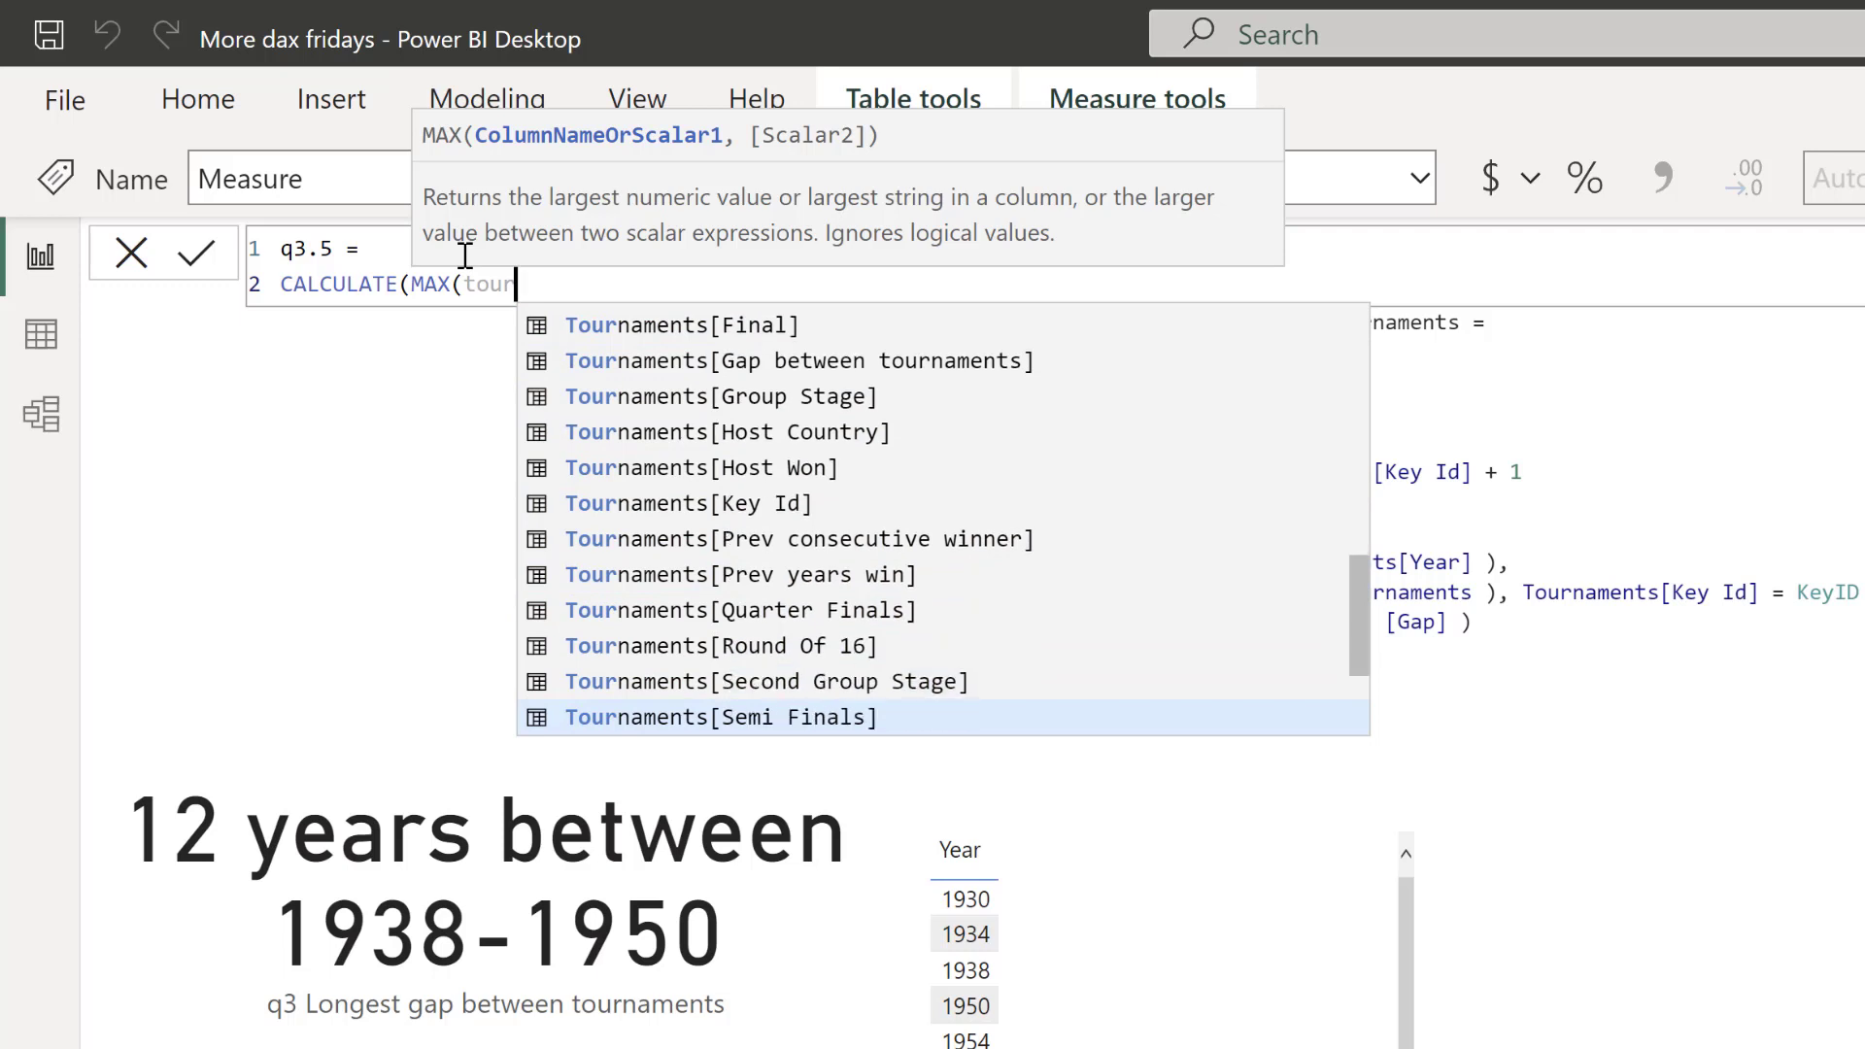
pyautogui.press('Down')
pyautogui.press('Down')
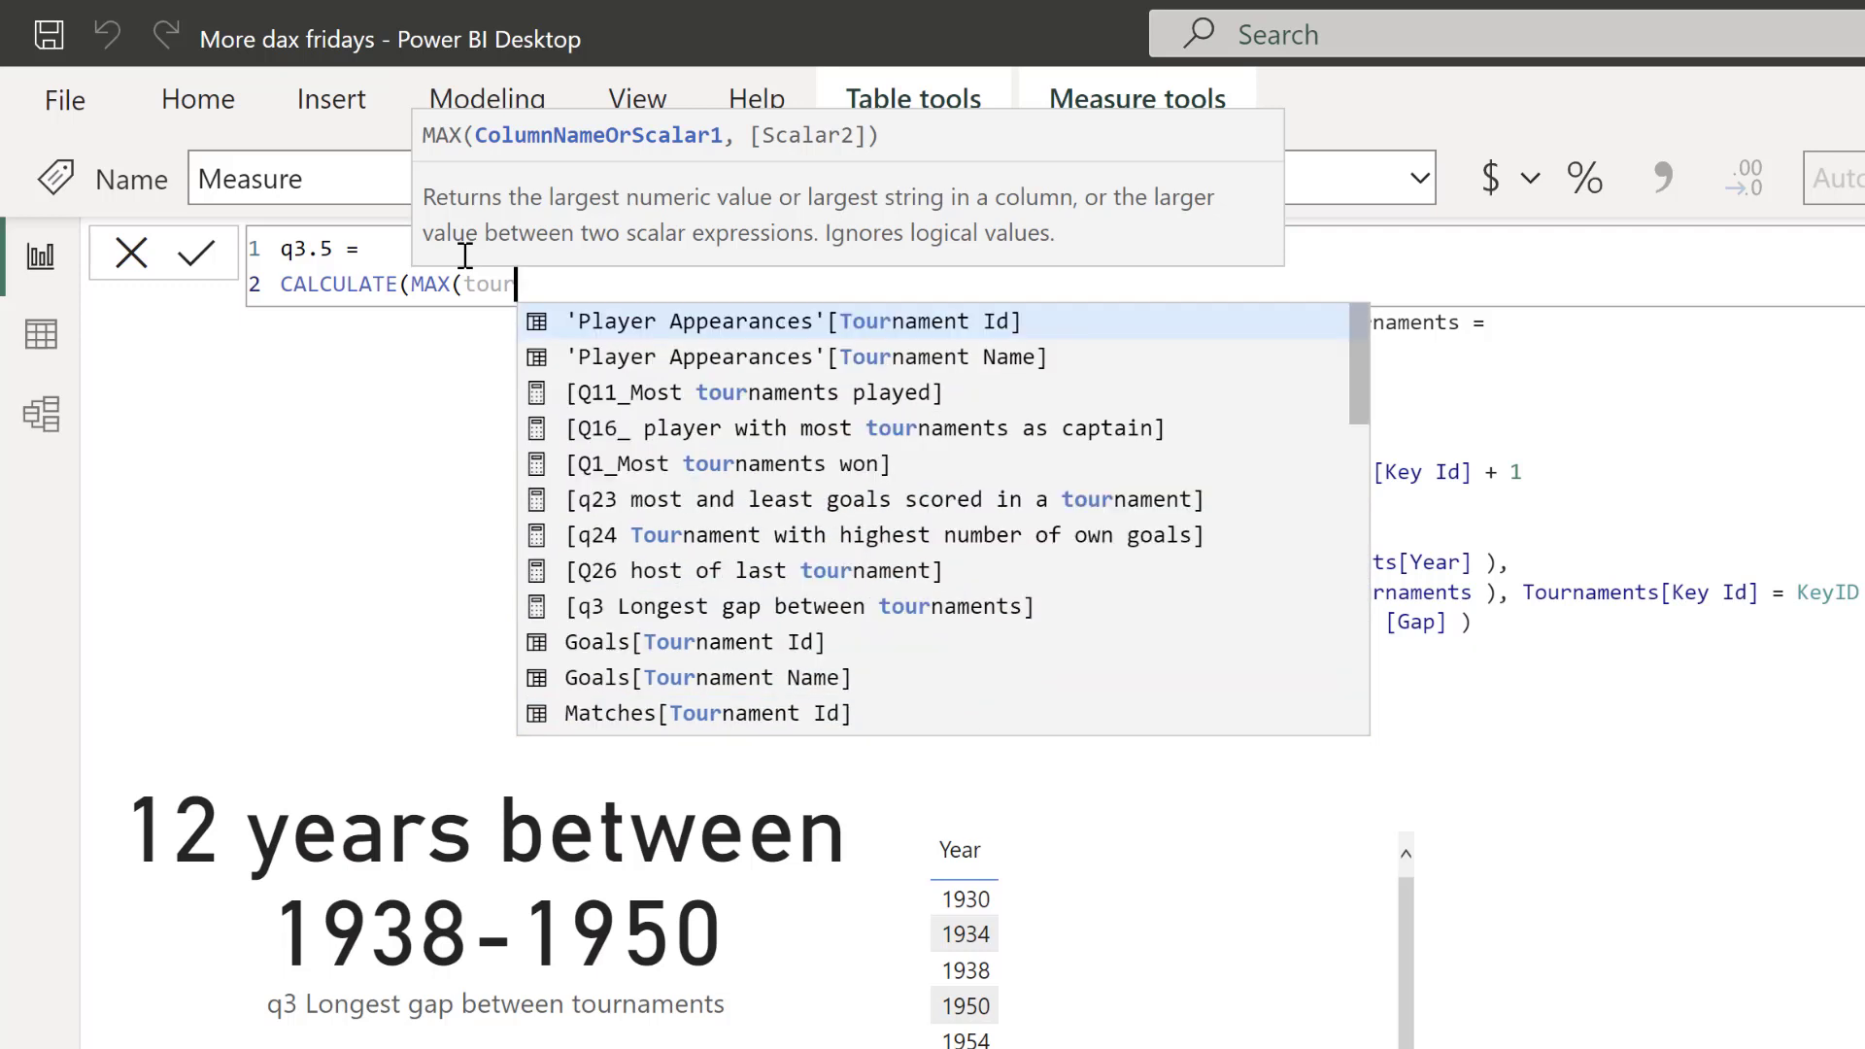
pyautogui.press('Up')
pyautogui.press('Tab')
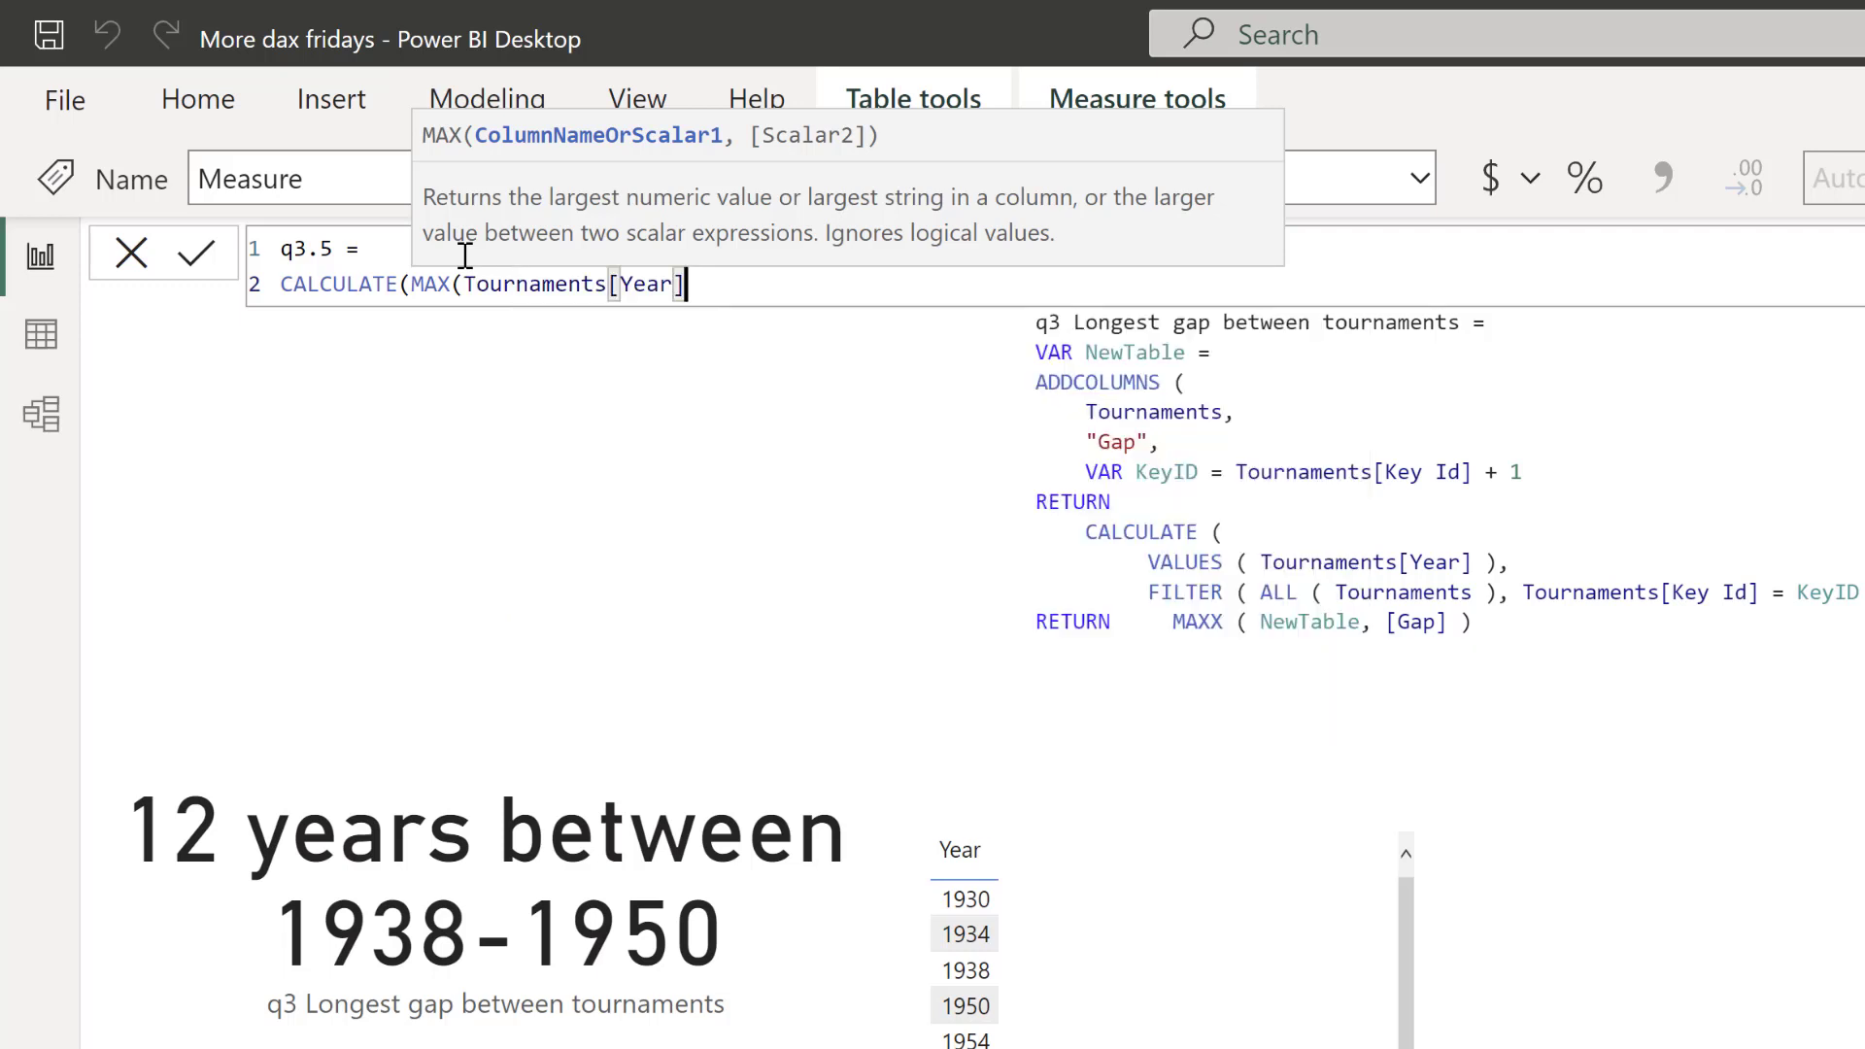
pyautogui.write(',')
pyautogui.press('Return')
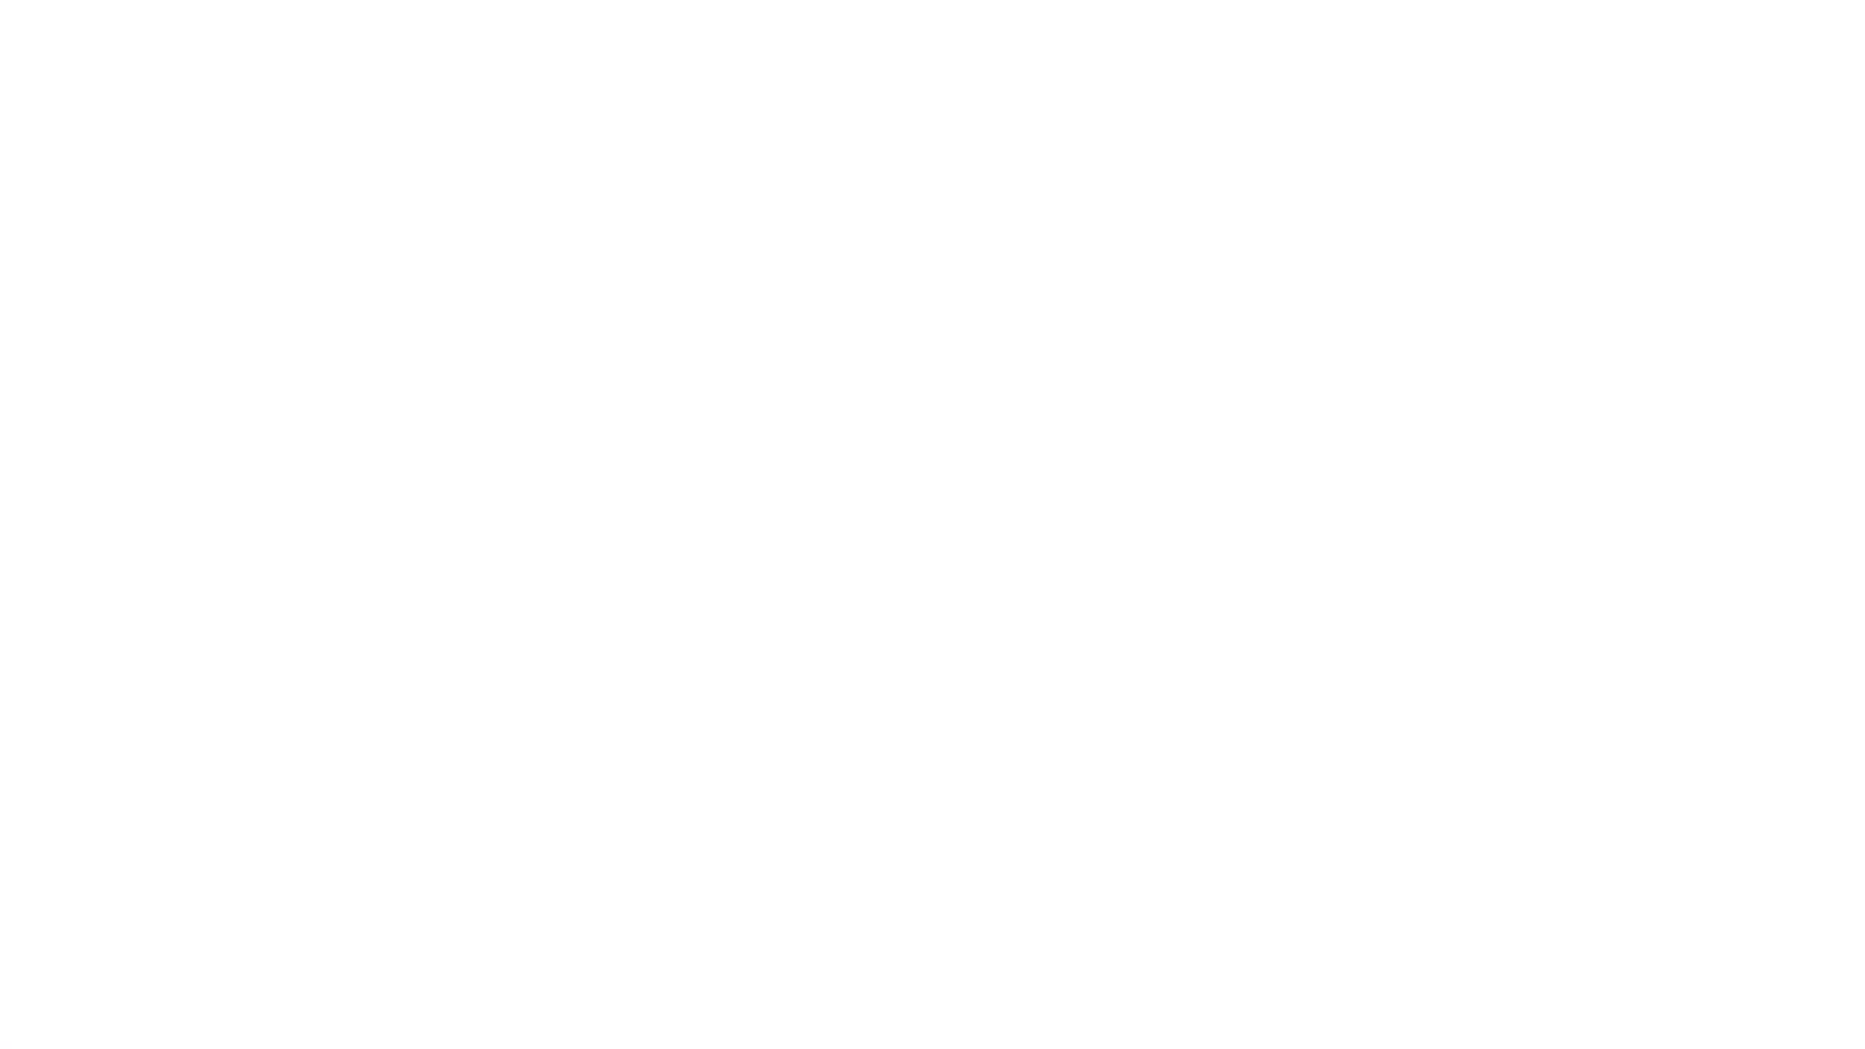
# - Read the syntax and parameter definitions of the DAX OFFSET function in its online documentation
pyautogui.scroll(8, 1506, 1011)
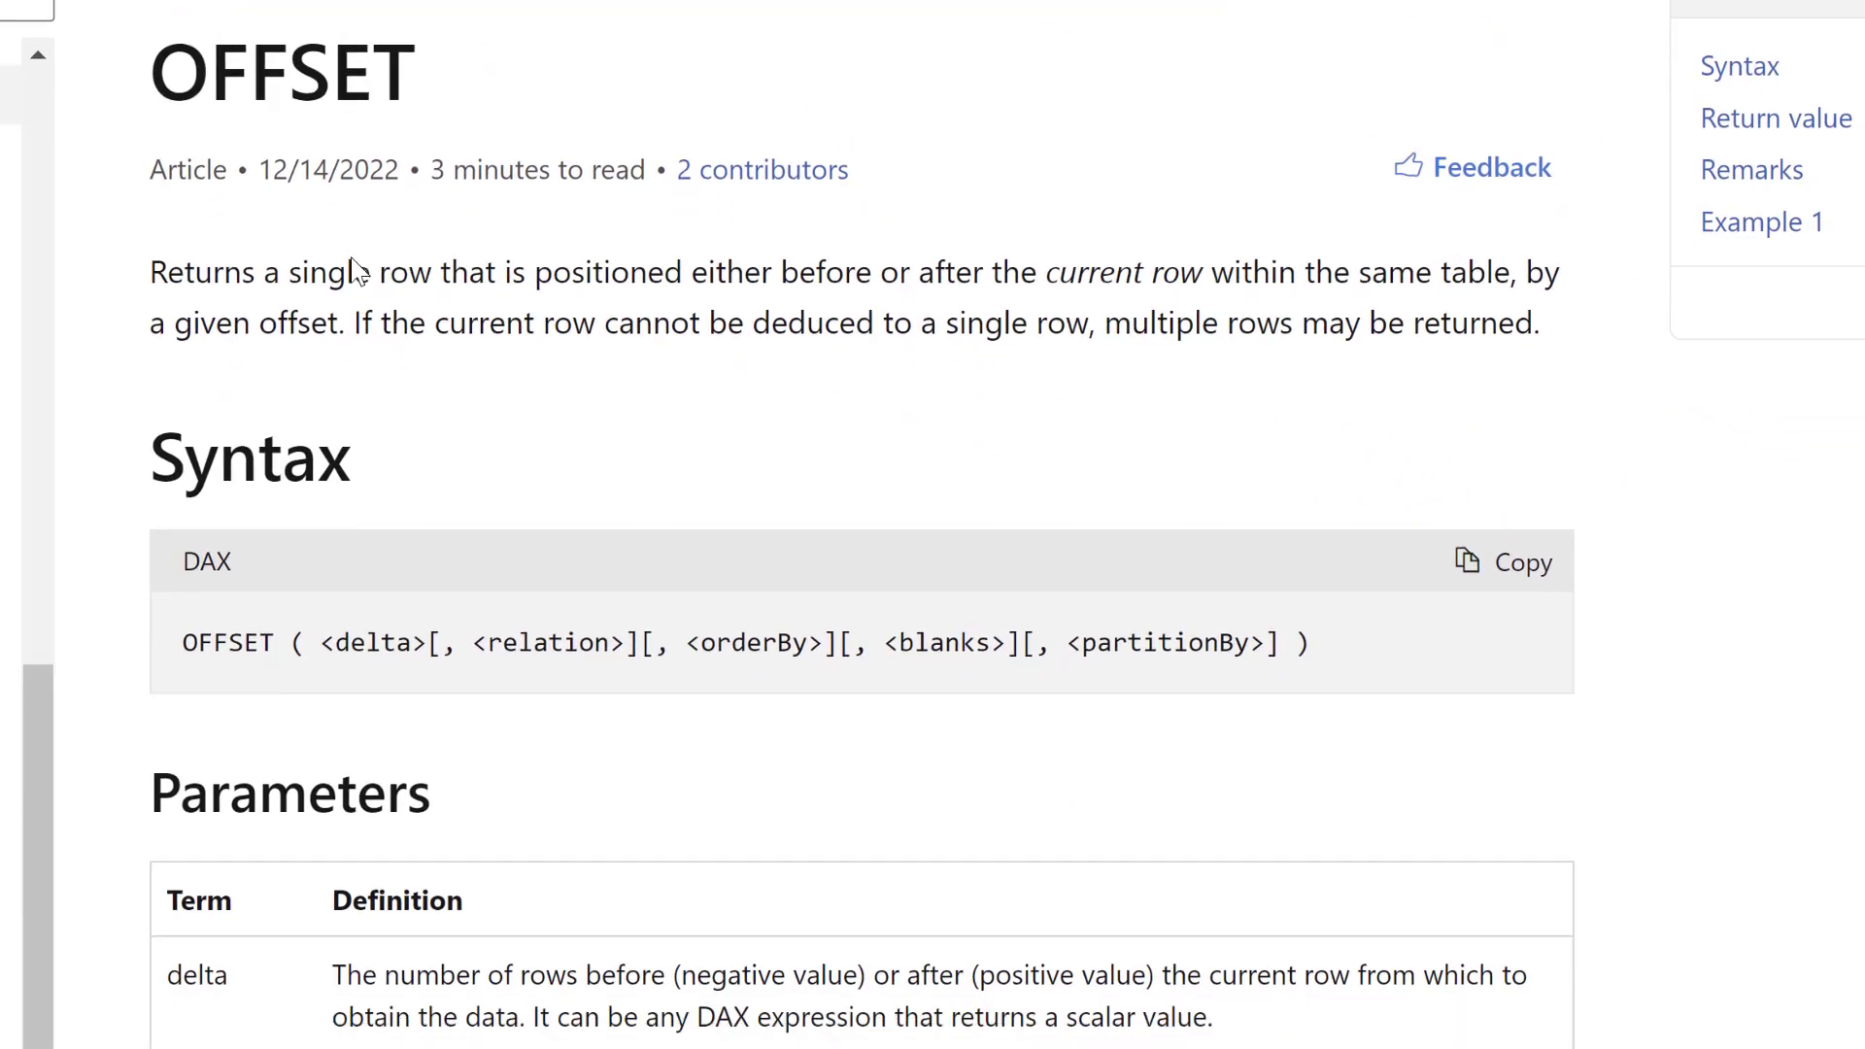
pyautogui.scroll(-2, 995, 642)
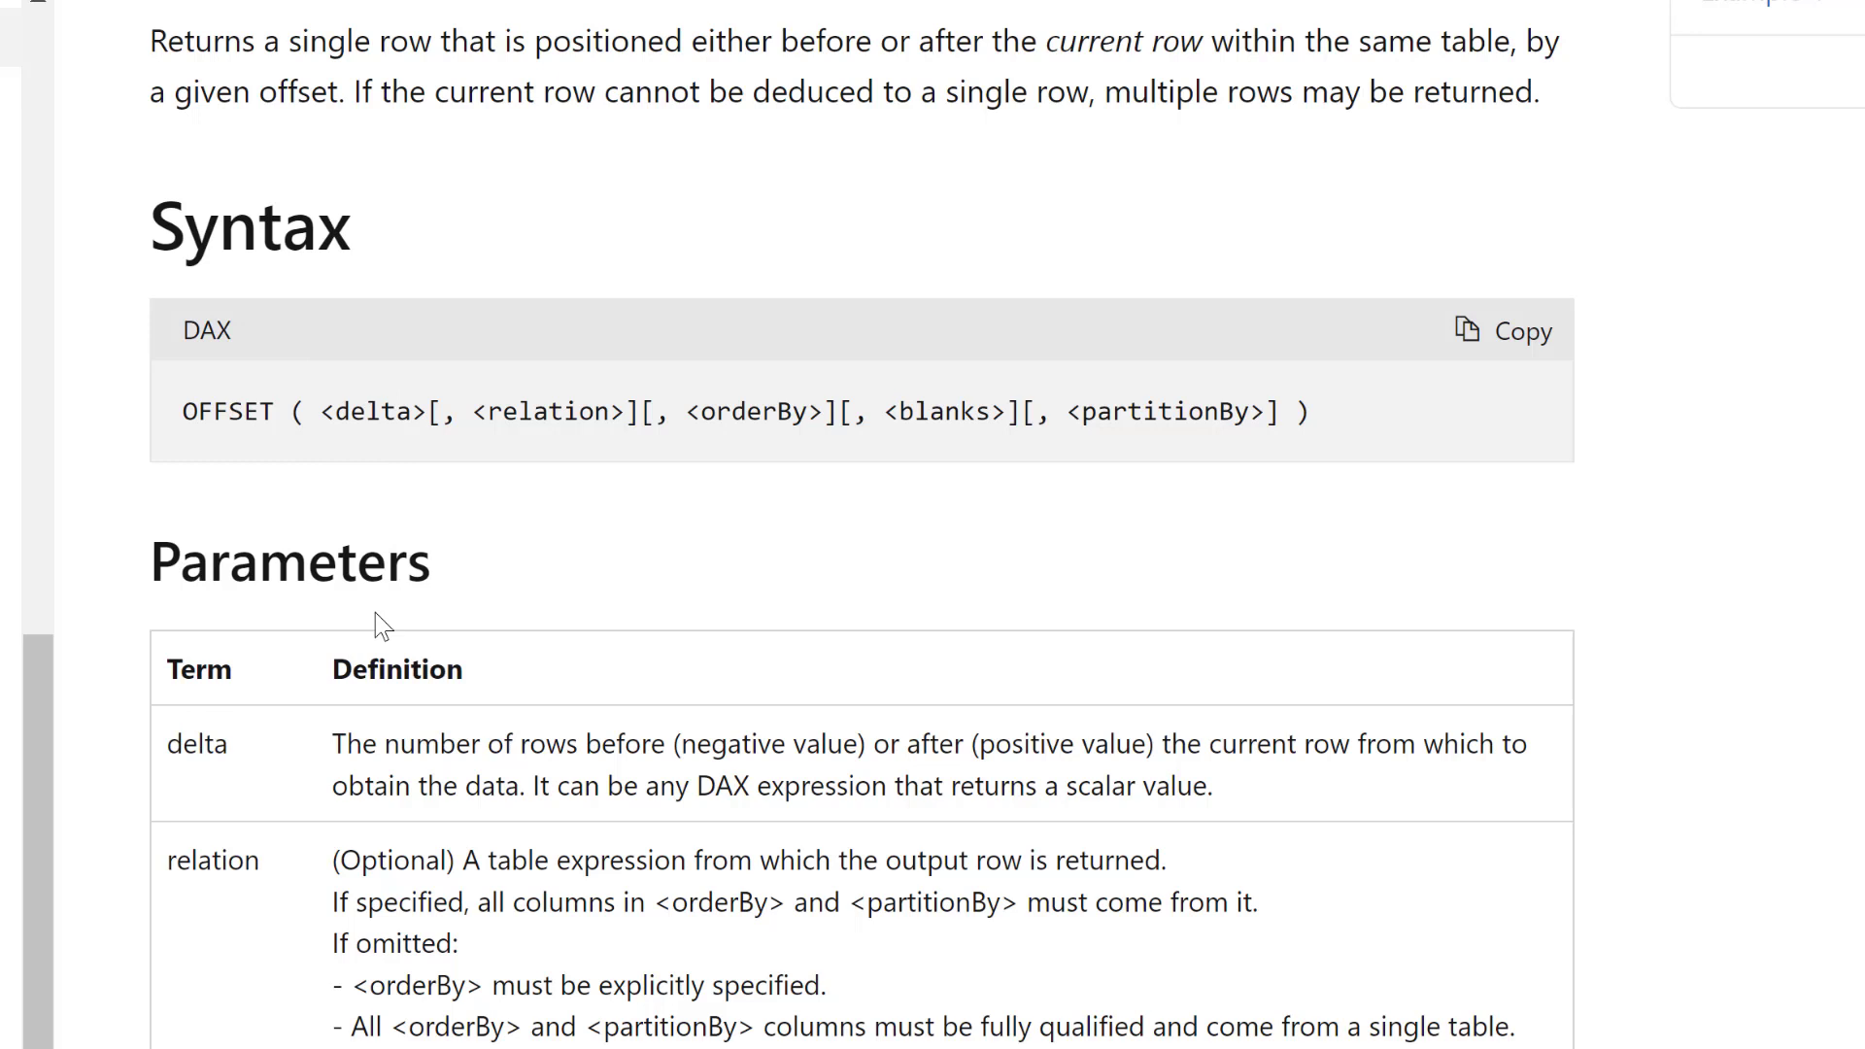
pyautogui.scroll(-2, 656, 795)
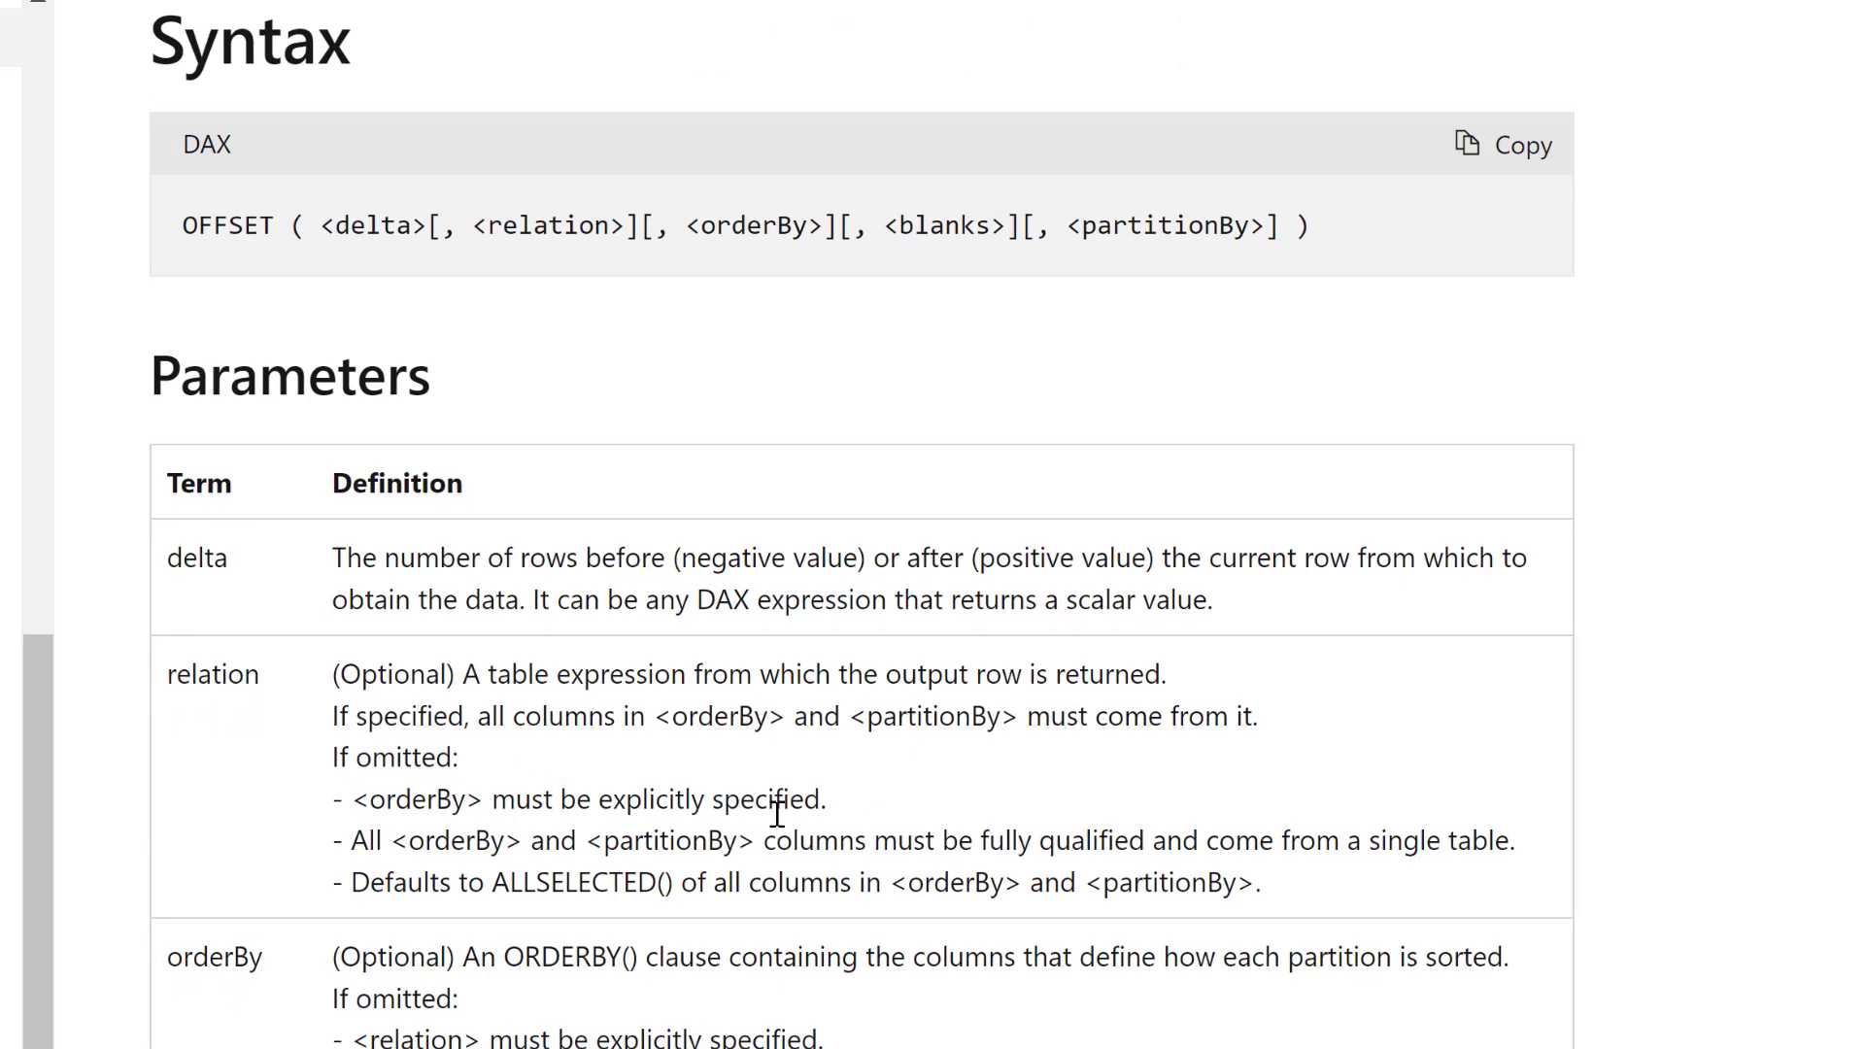
pyautogui.scroll(-2, 775, 811)
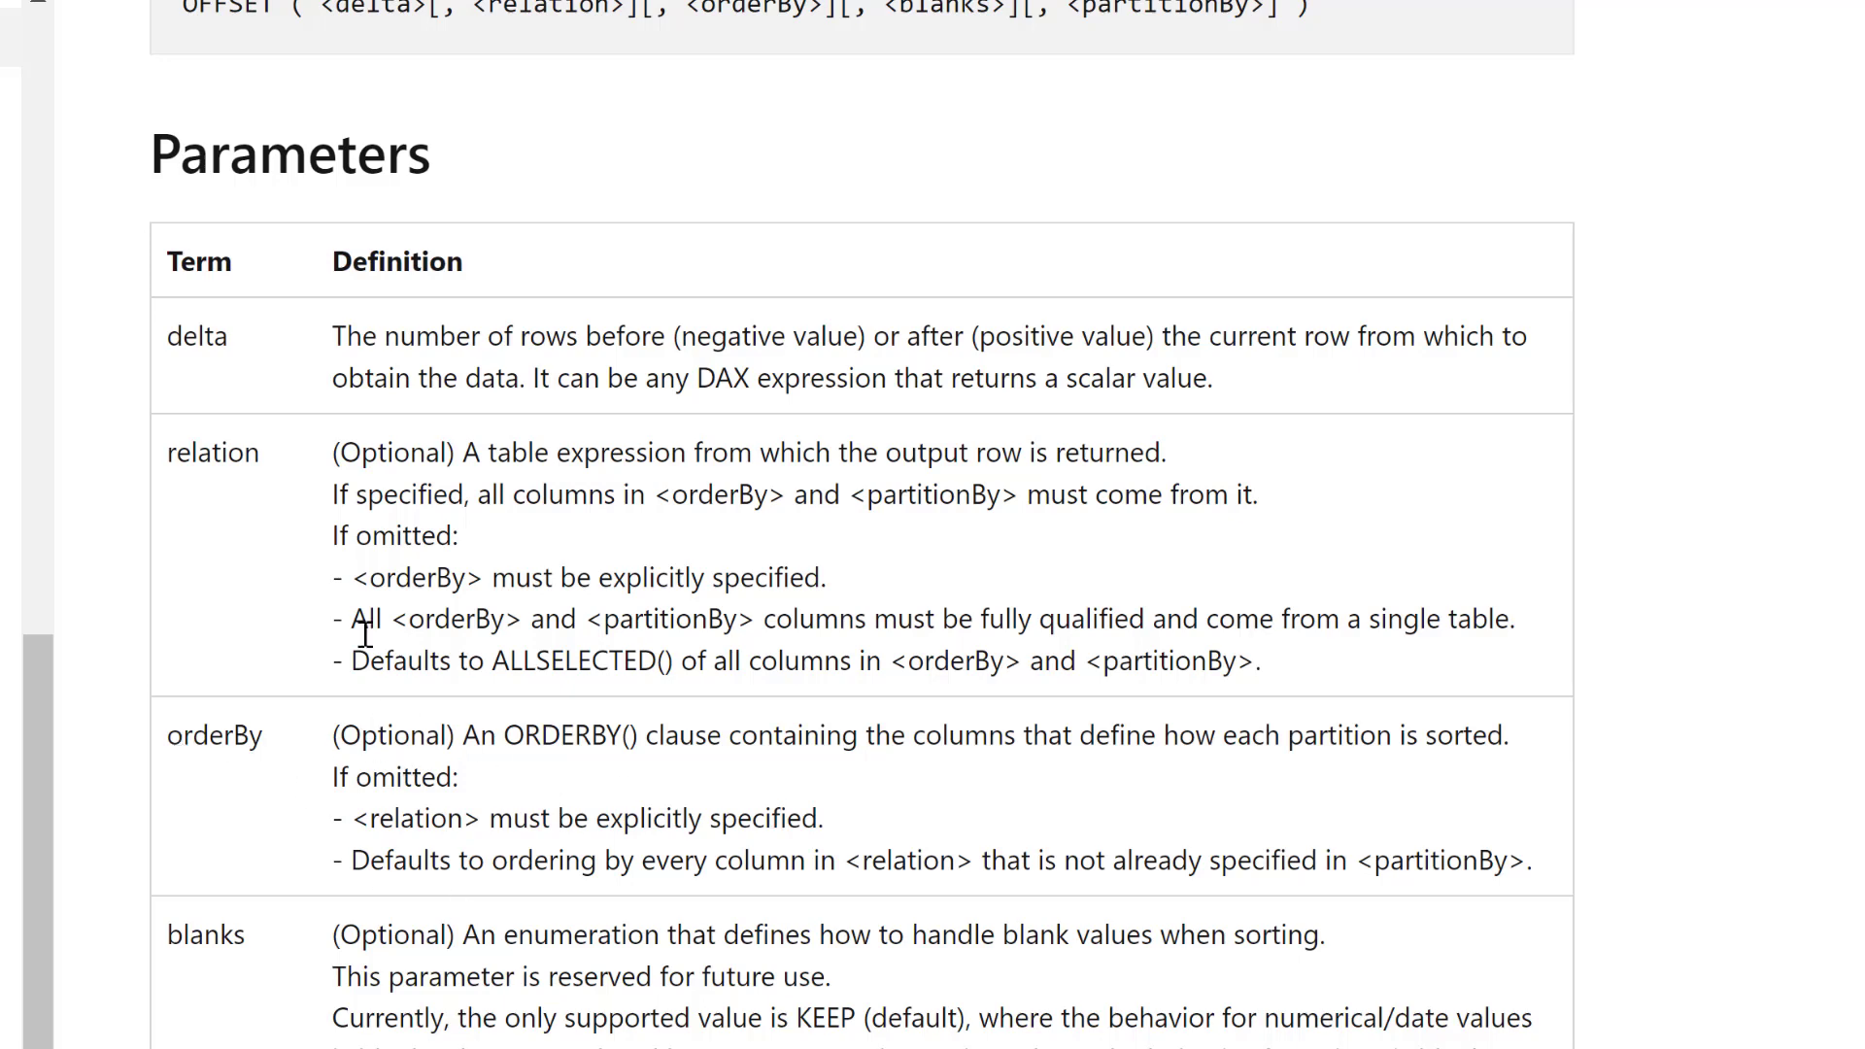
pyautogui.scroll(-1, 731, 600)
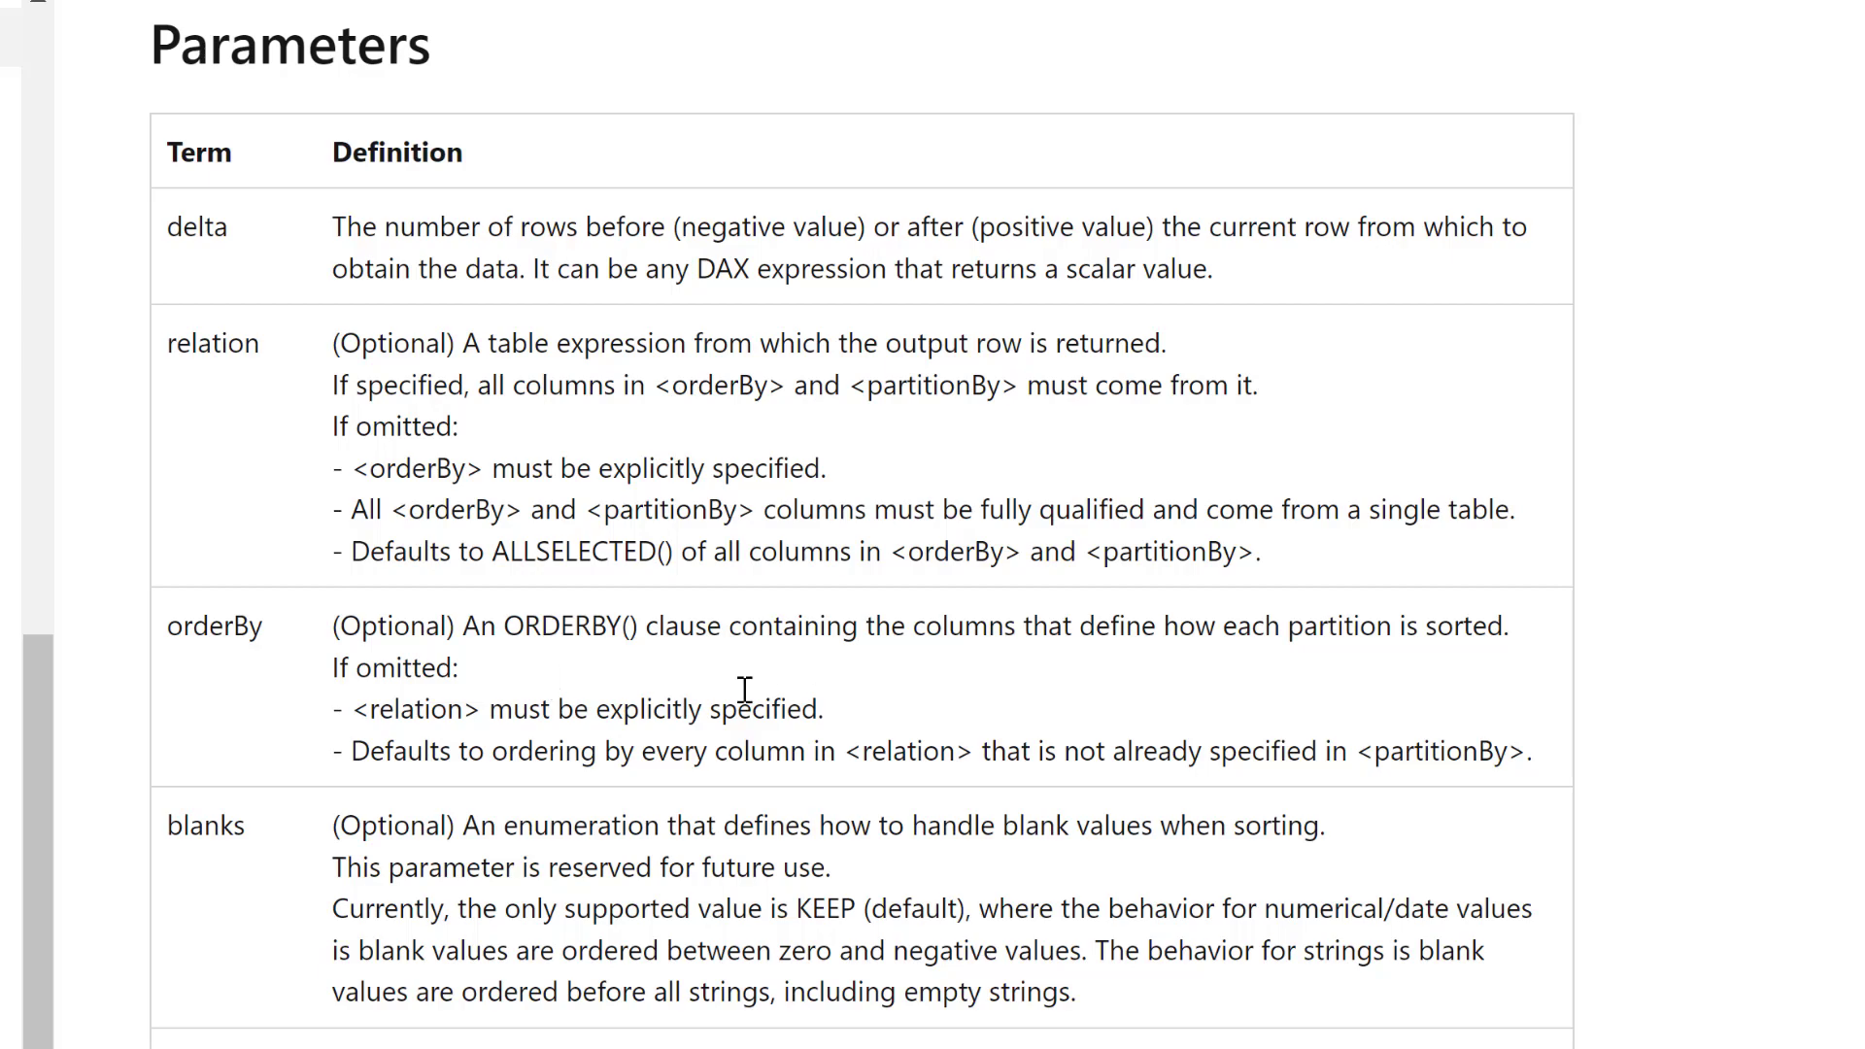
pyautogui.scroll(-1, 696, 728)
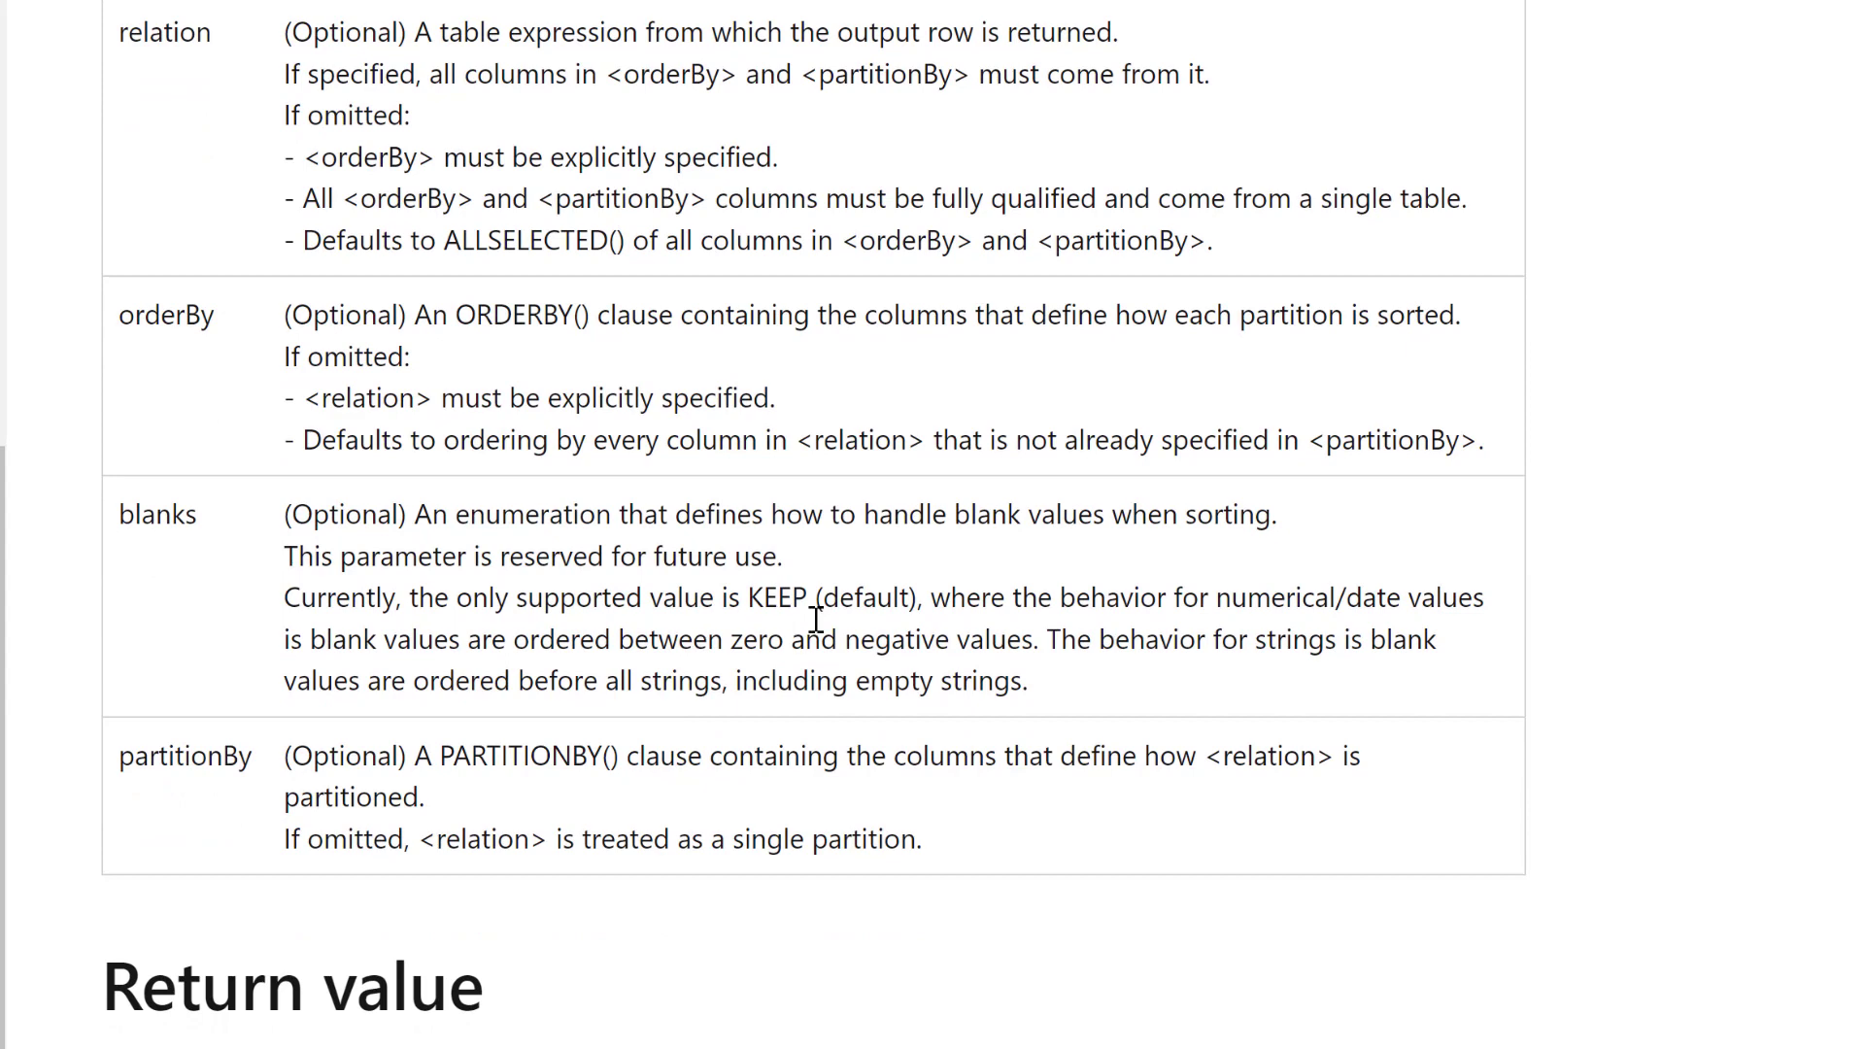
pyautogui.scroll(-2, 816, 619)
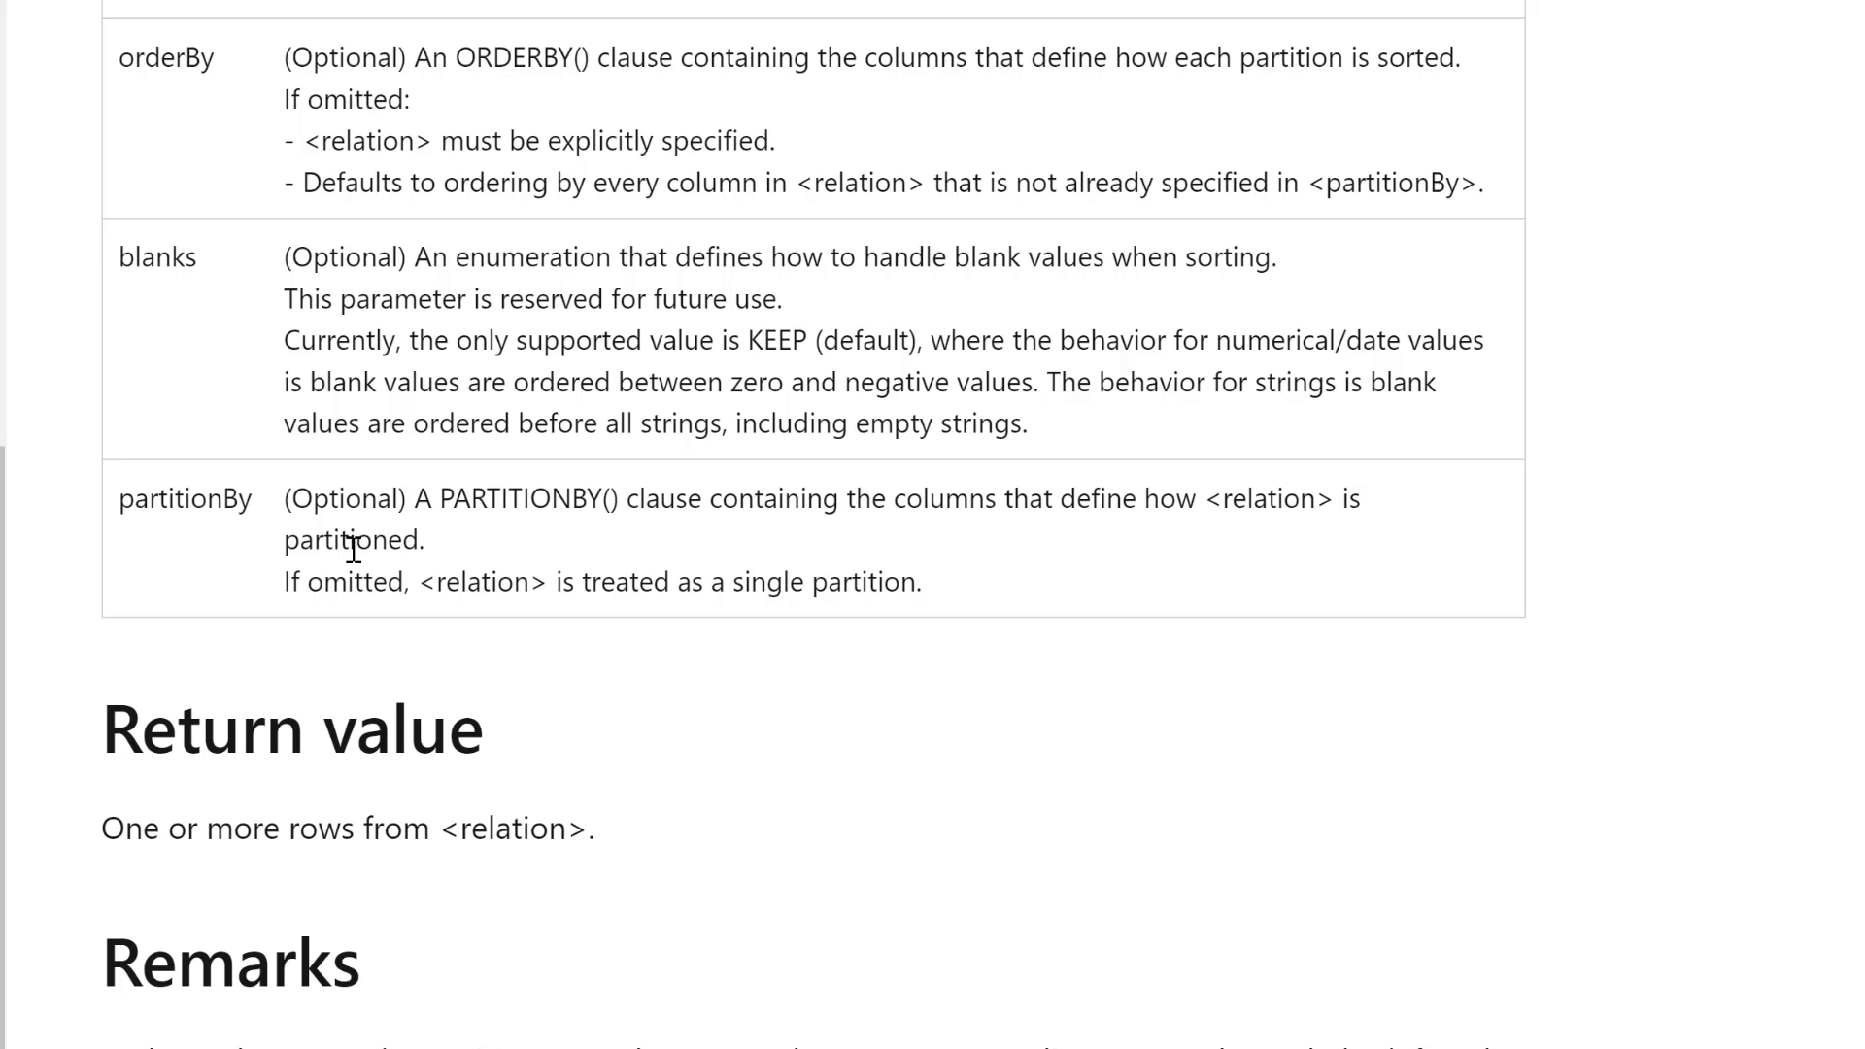
pyautogui.scroll(-1, 353, 549)
pyautogui.scroll(5, 309, 583)
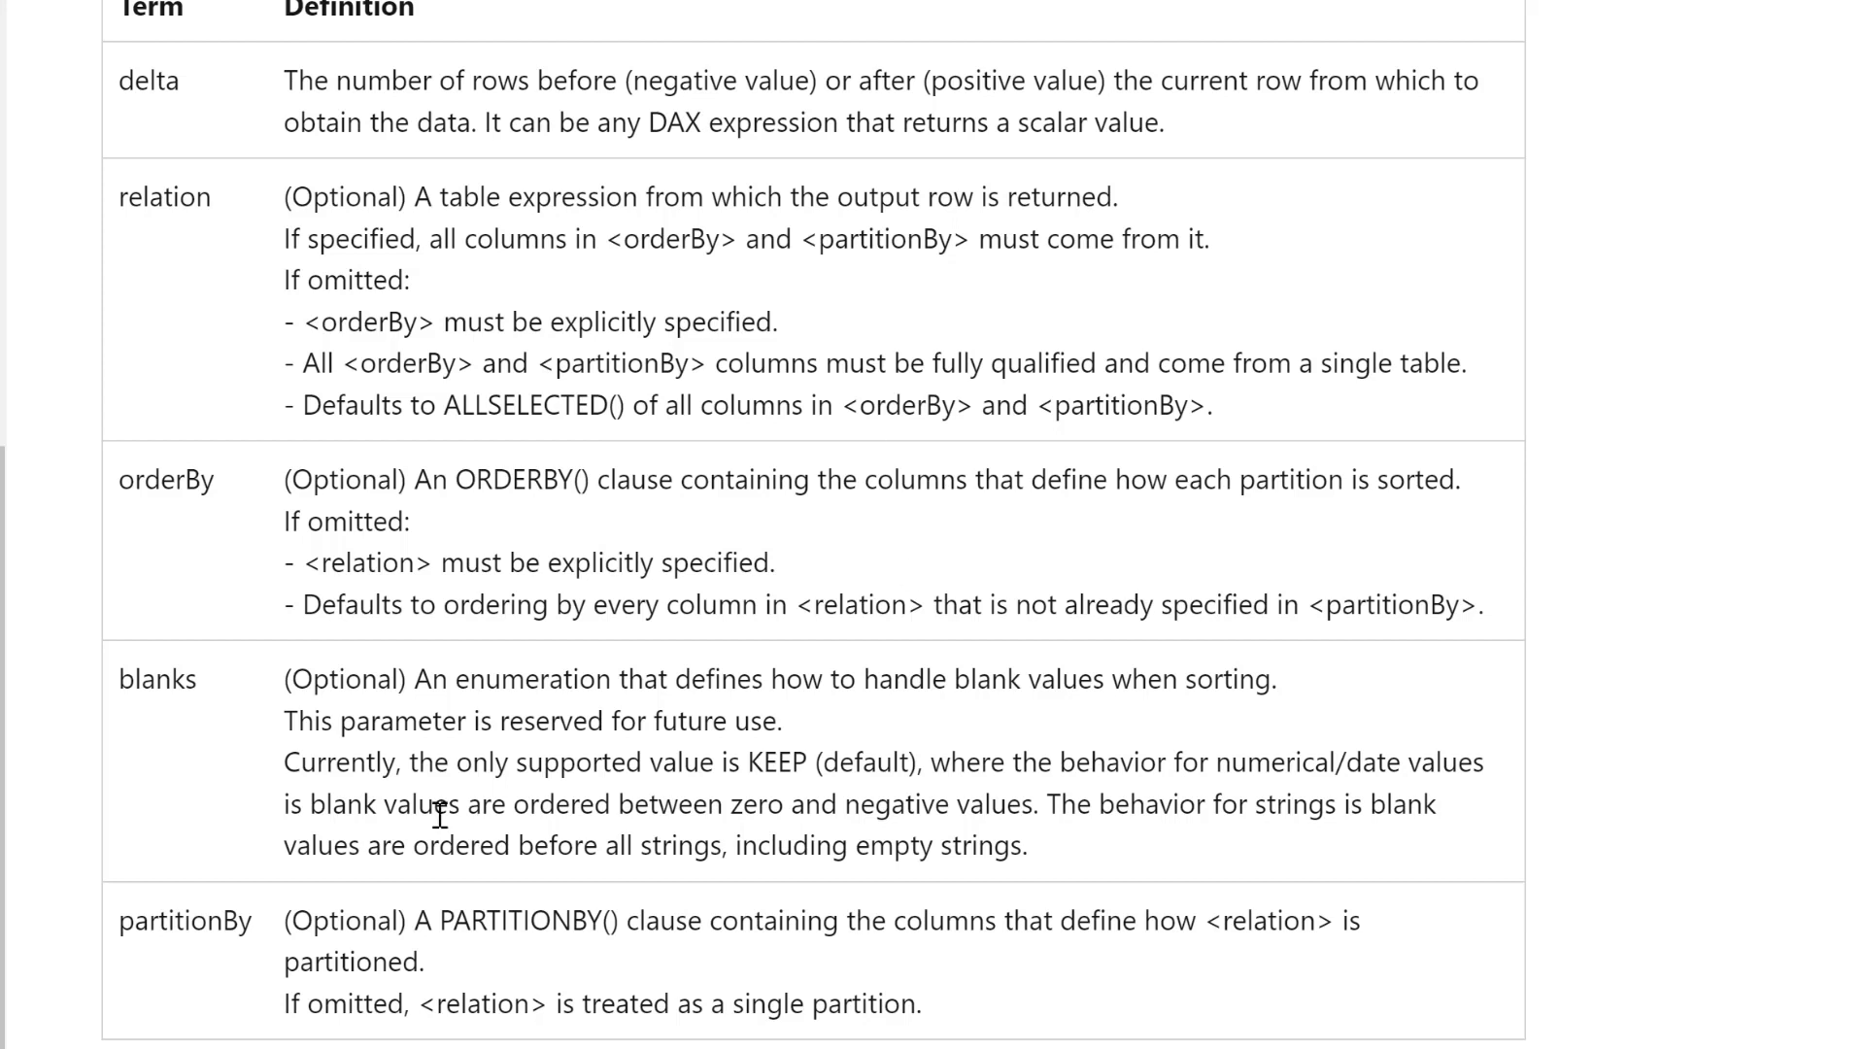
# - Switch back to Power BI Desktop and add OFFSET with a delta of +1 as the CALCULATE filter
pyautogui.hotkey('alt', 'Tab')
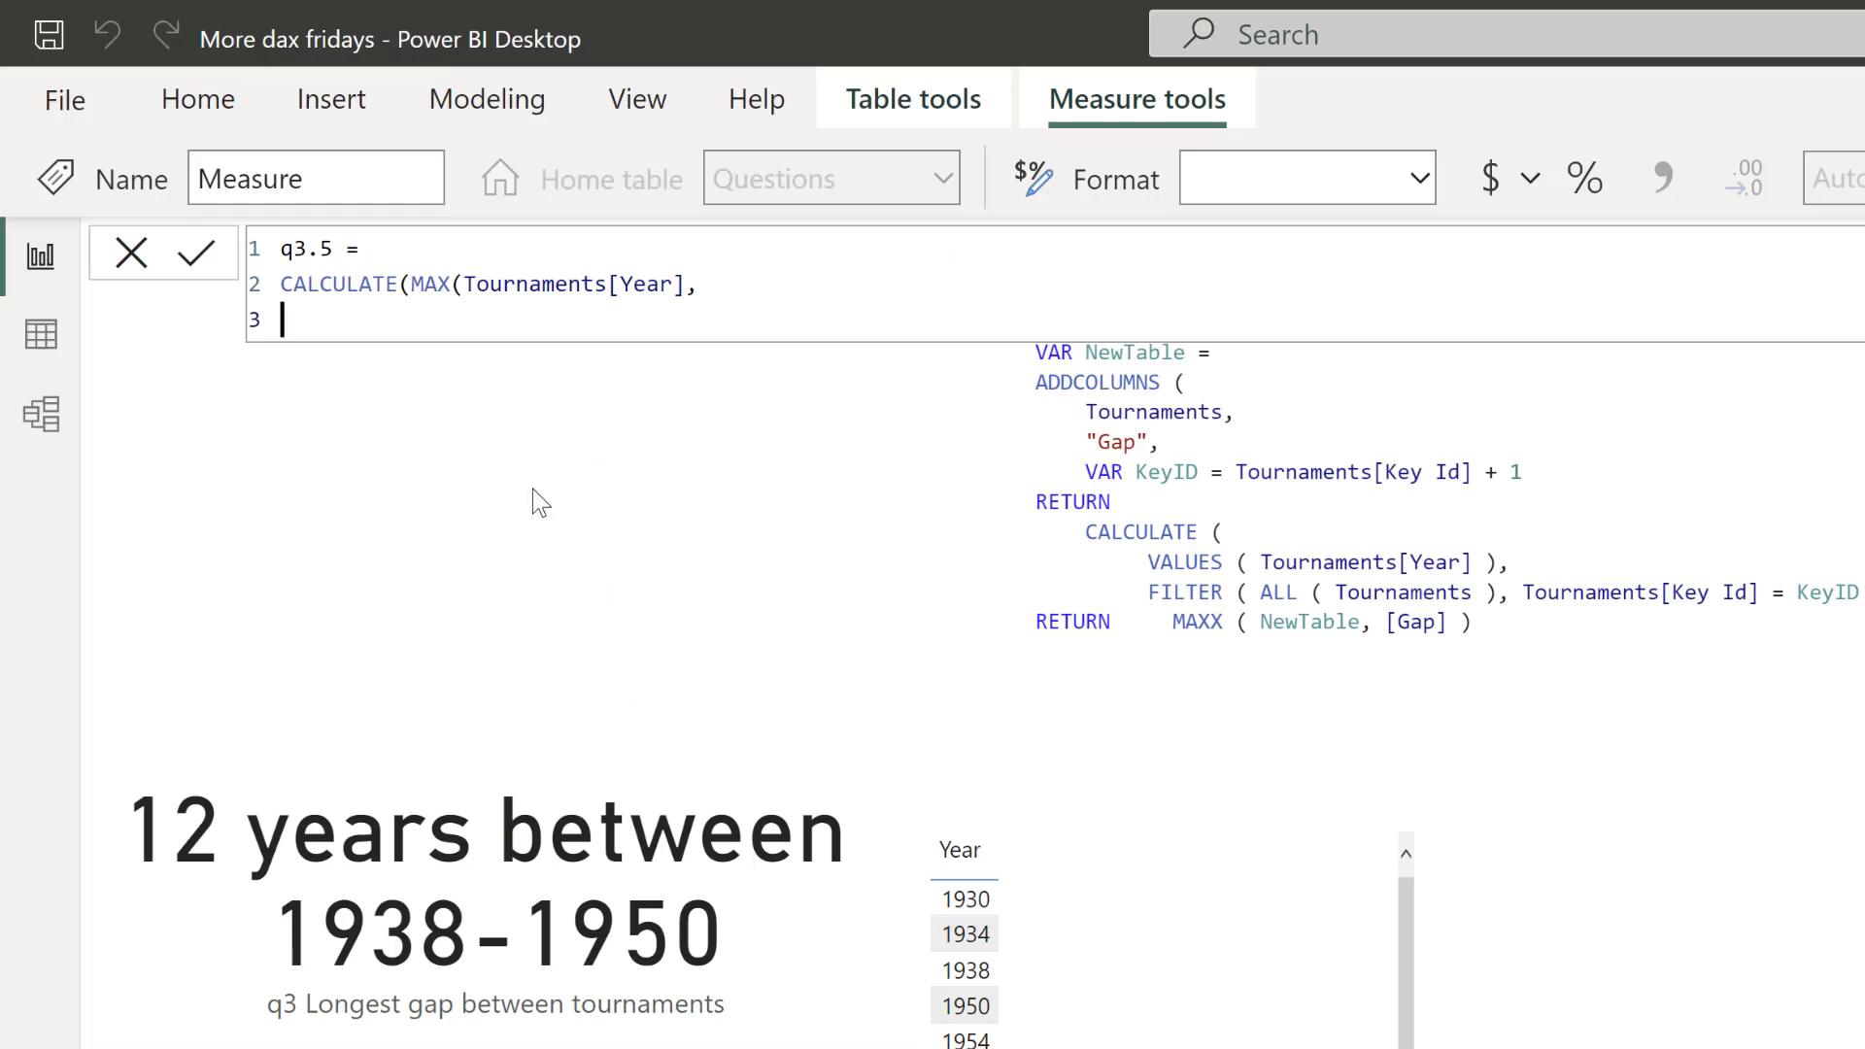
pyautogui.write('offs')
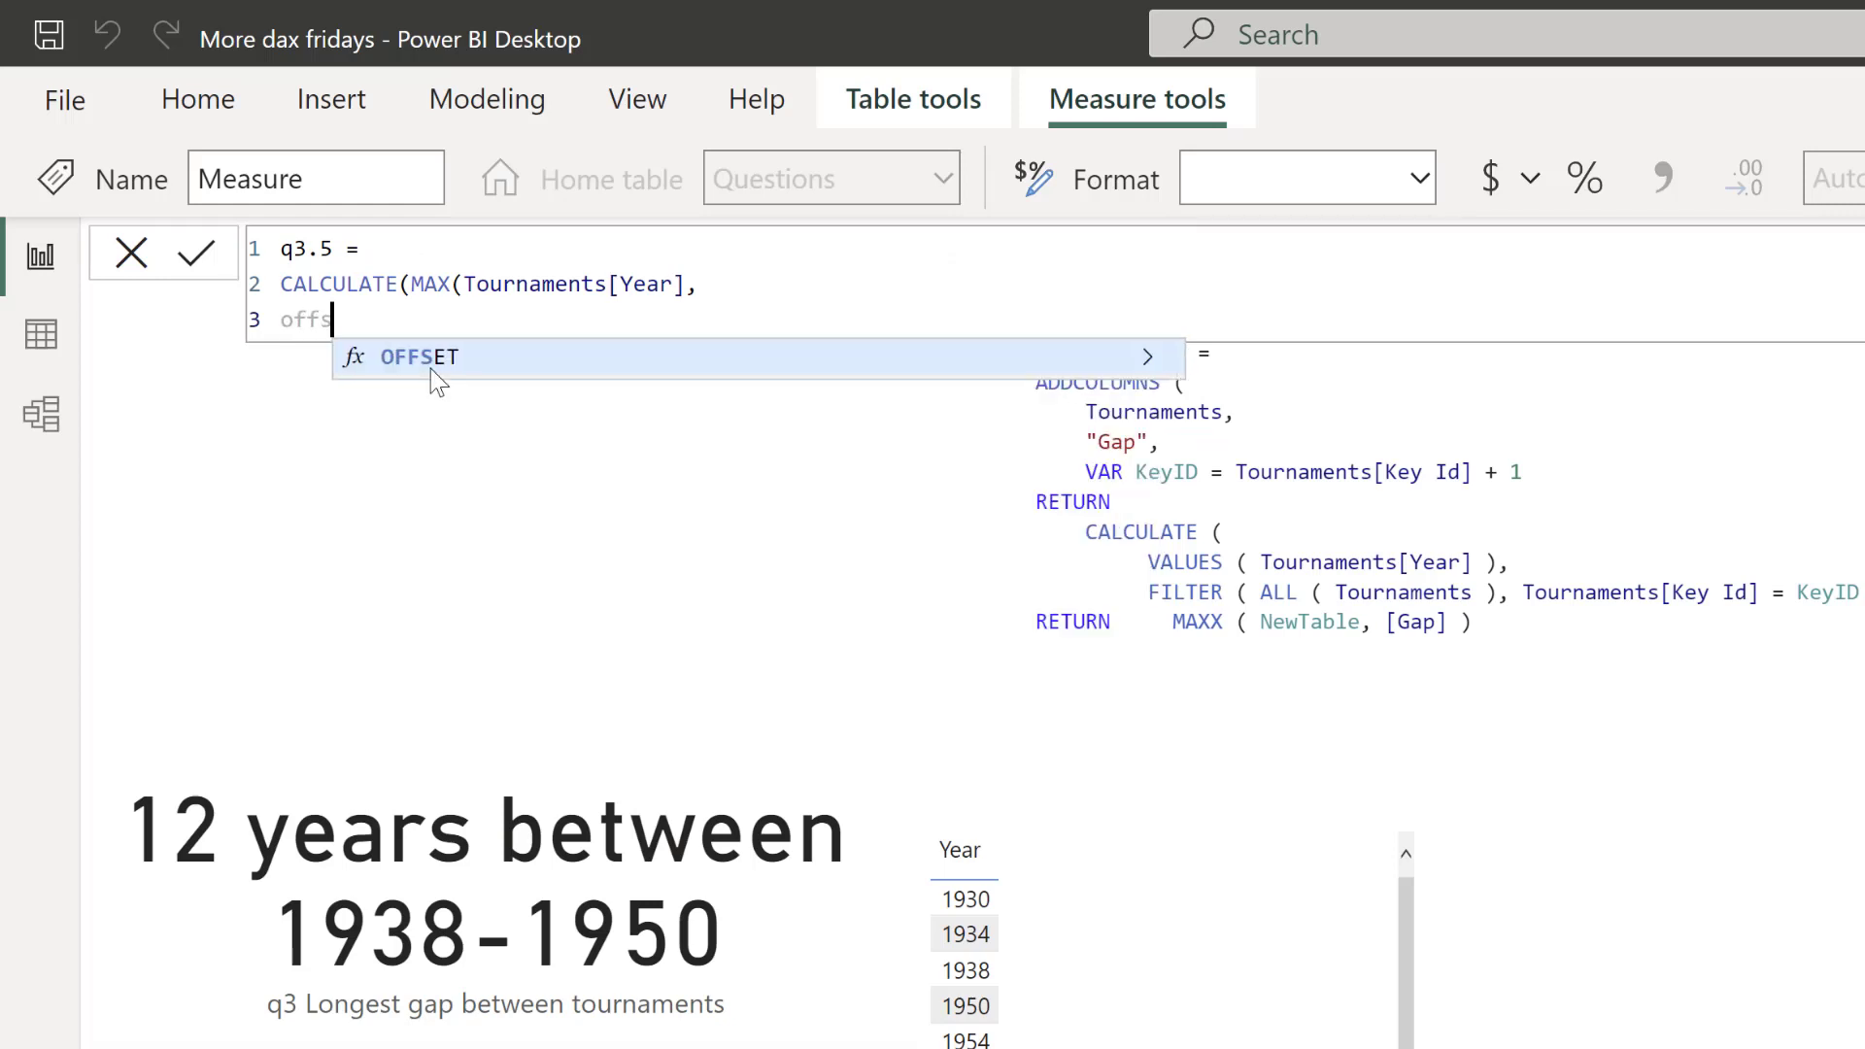
pyautogui.press('Tab')
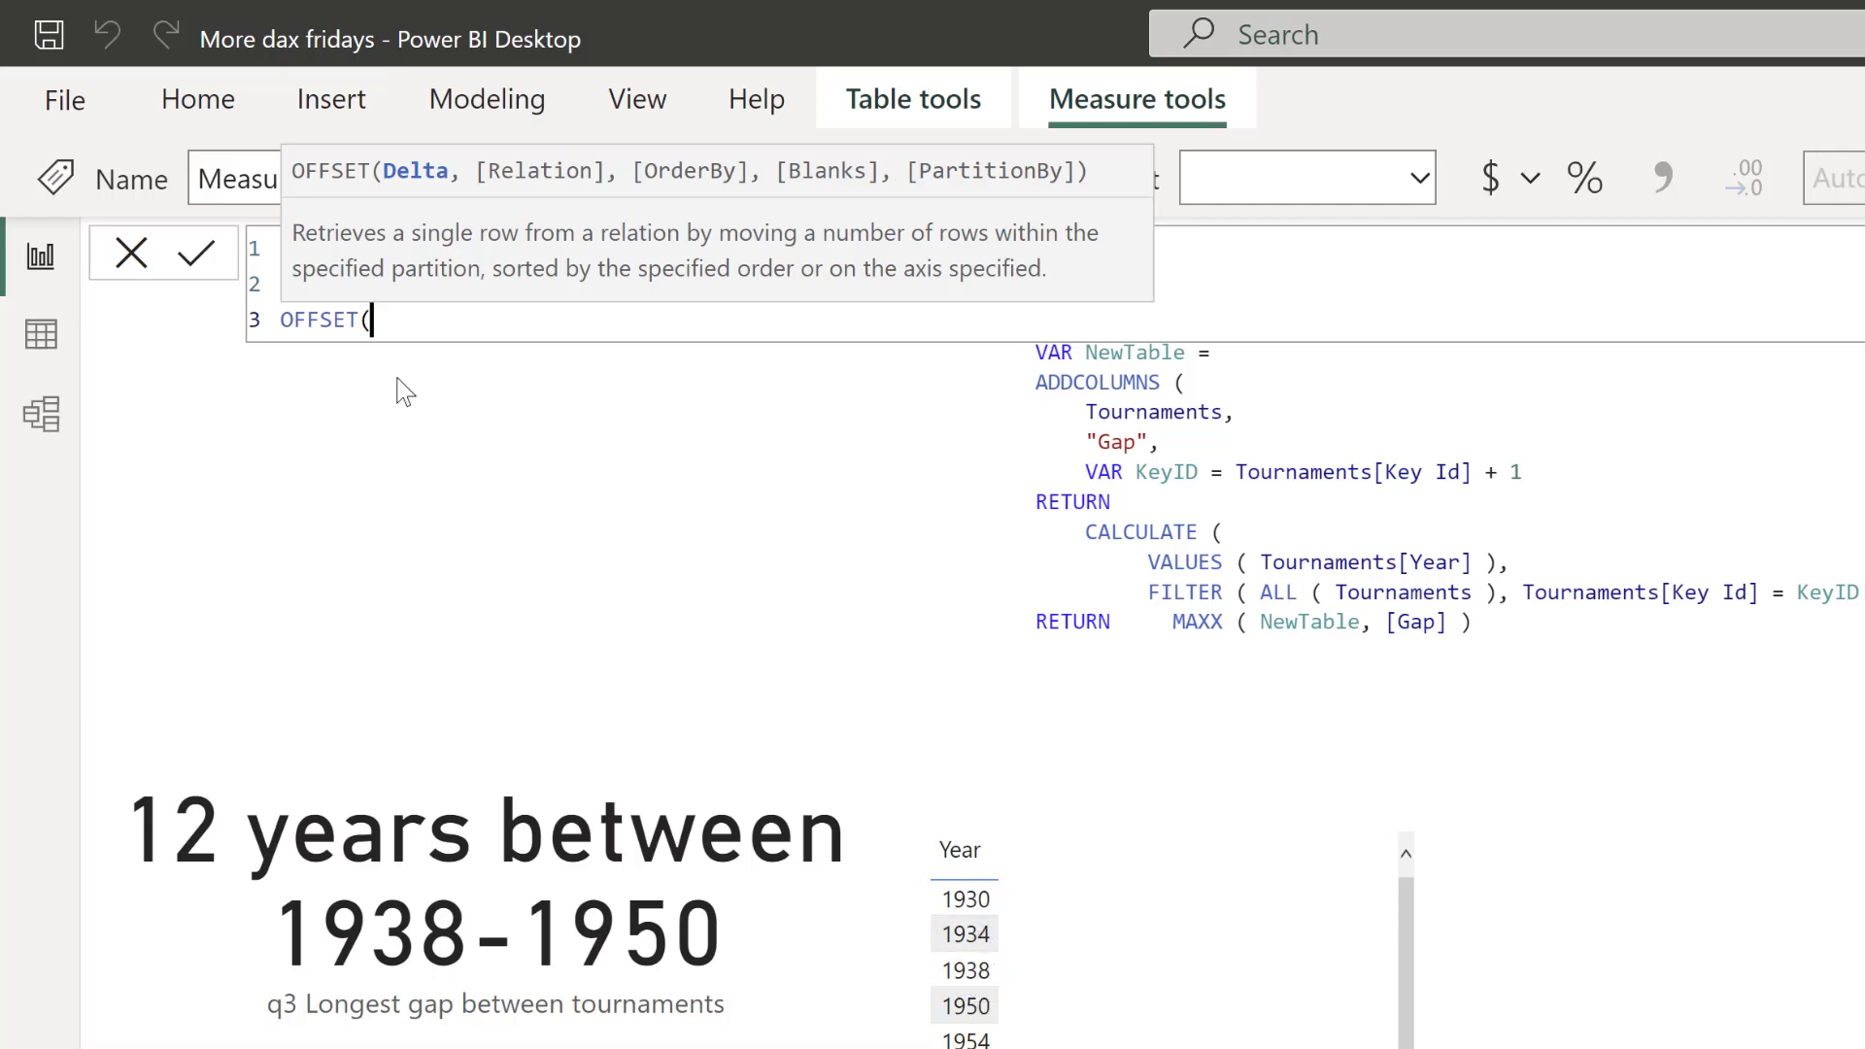
pyautogui.write('+1,')
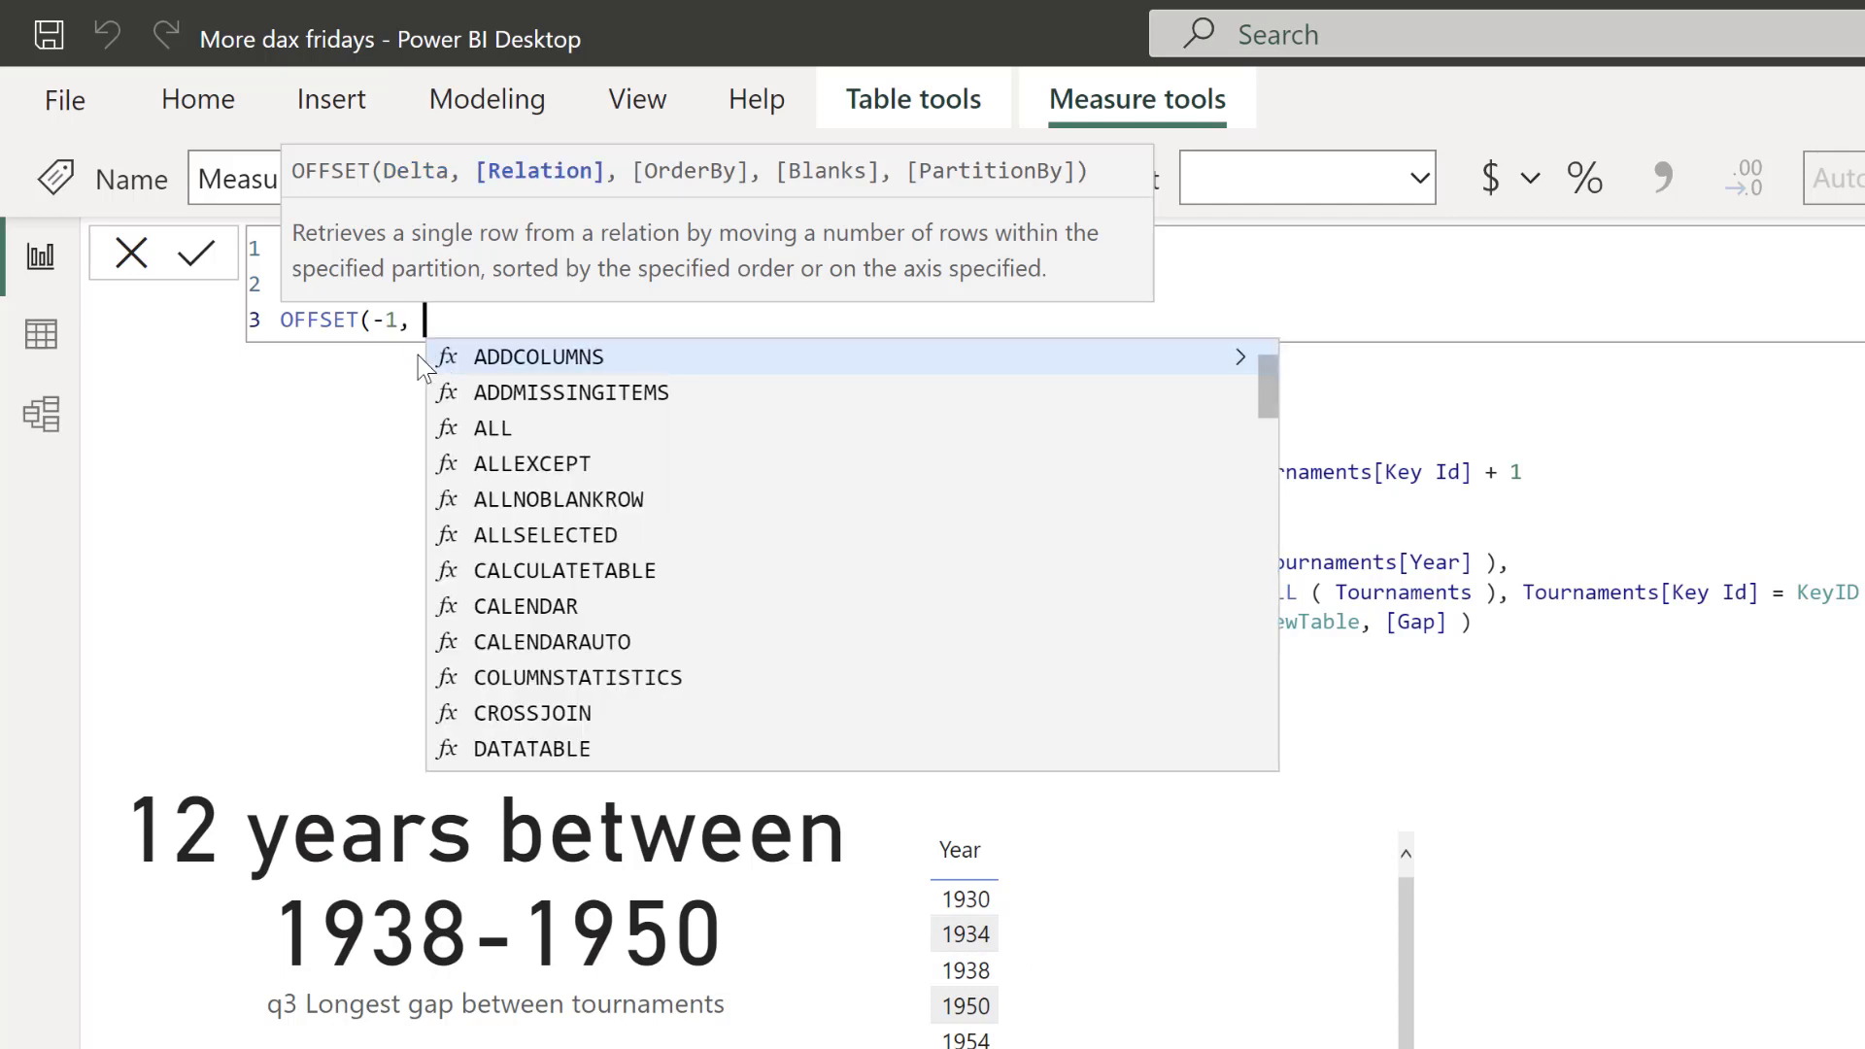
pyautogui.hotkey('shift', 'Return')
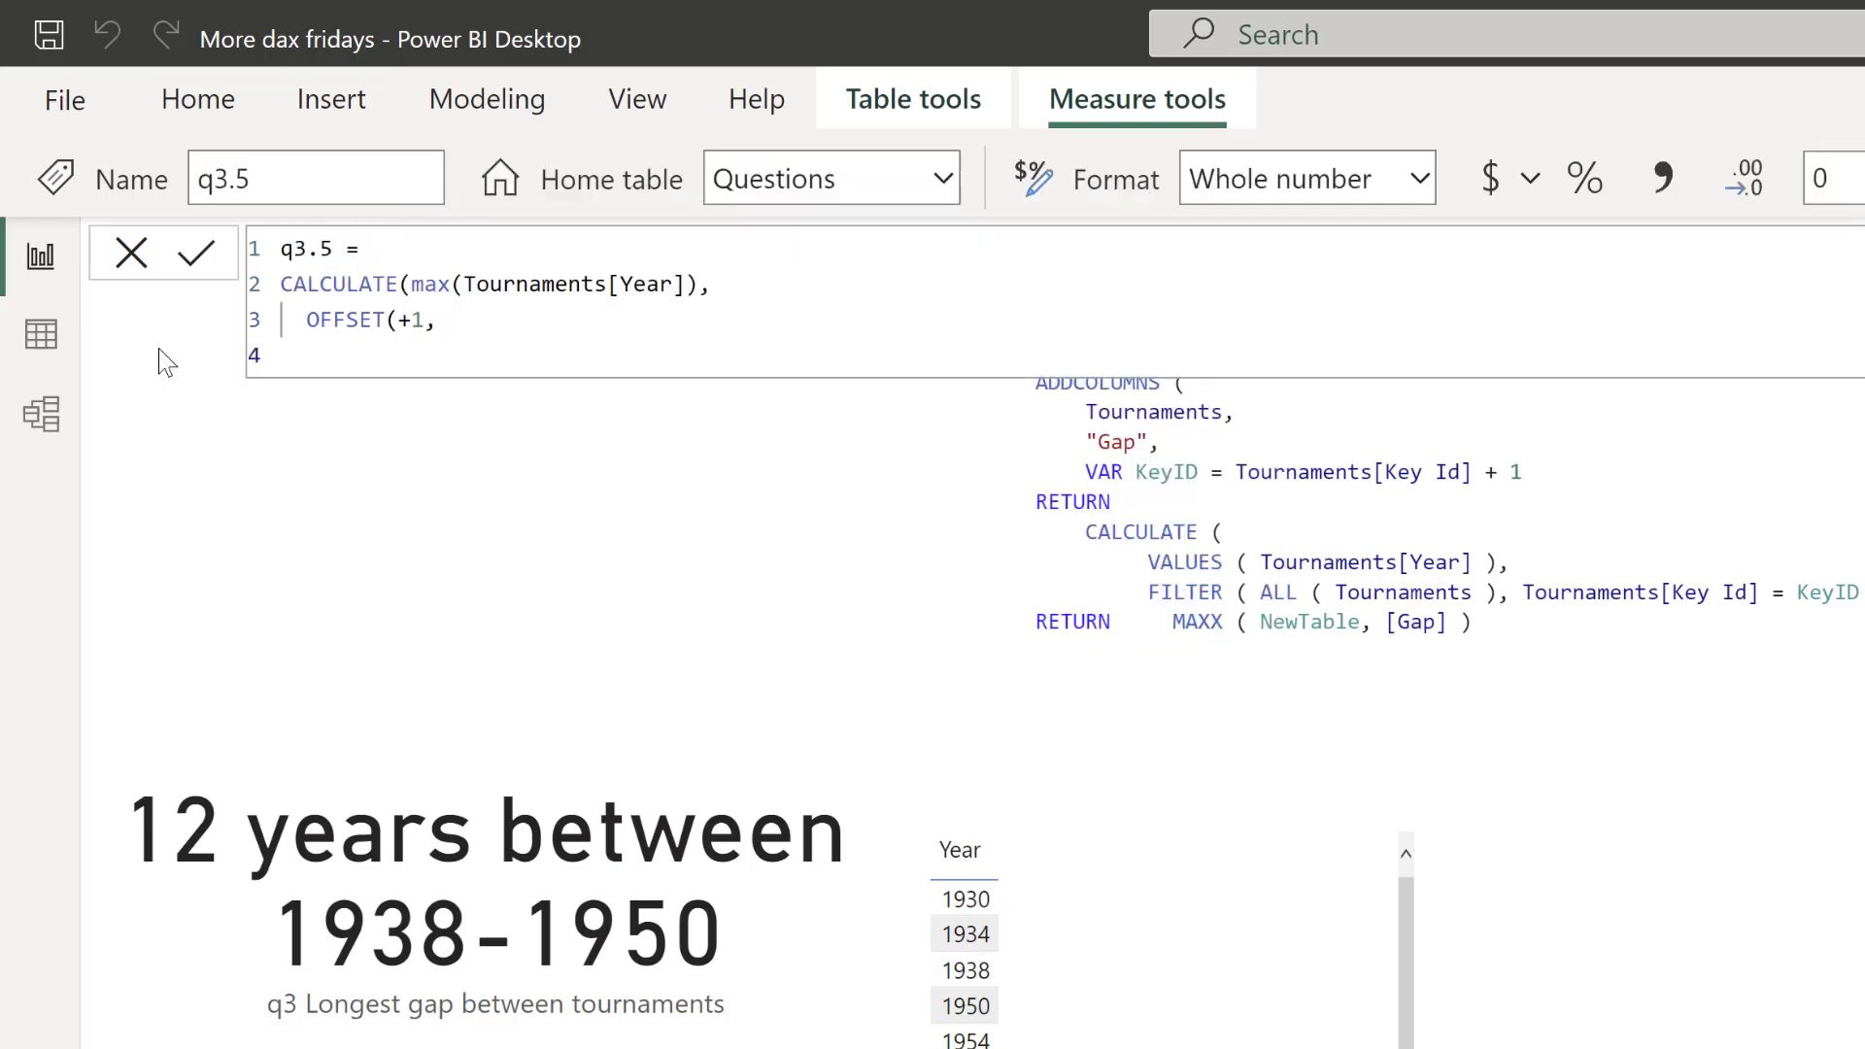
# - Add SUMMARIZE over ALLSELECTED(Tournaments) as the relation argument of OFFSET
pyautogui.write('summa))')
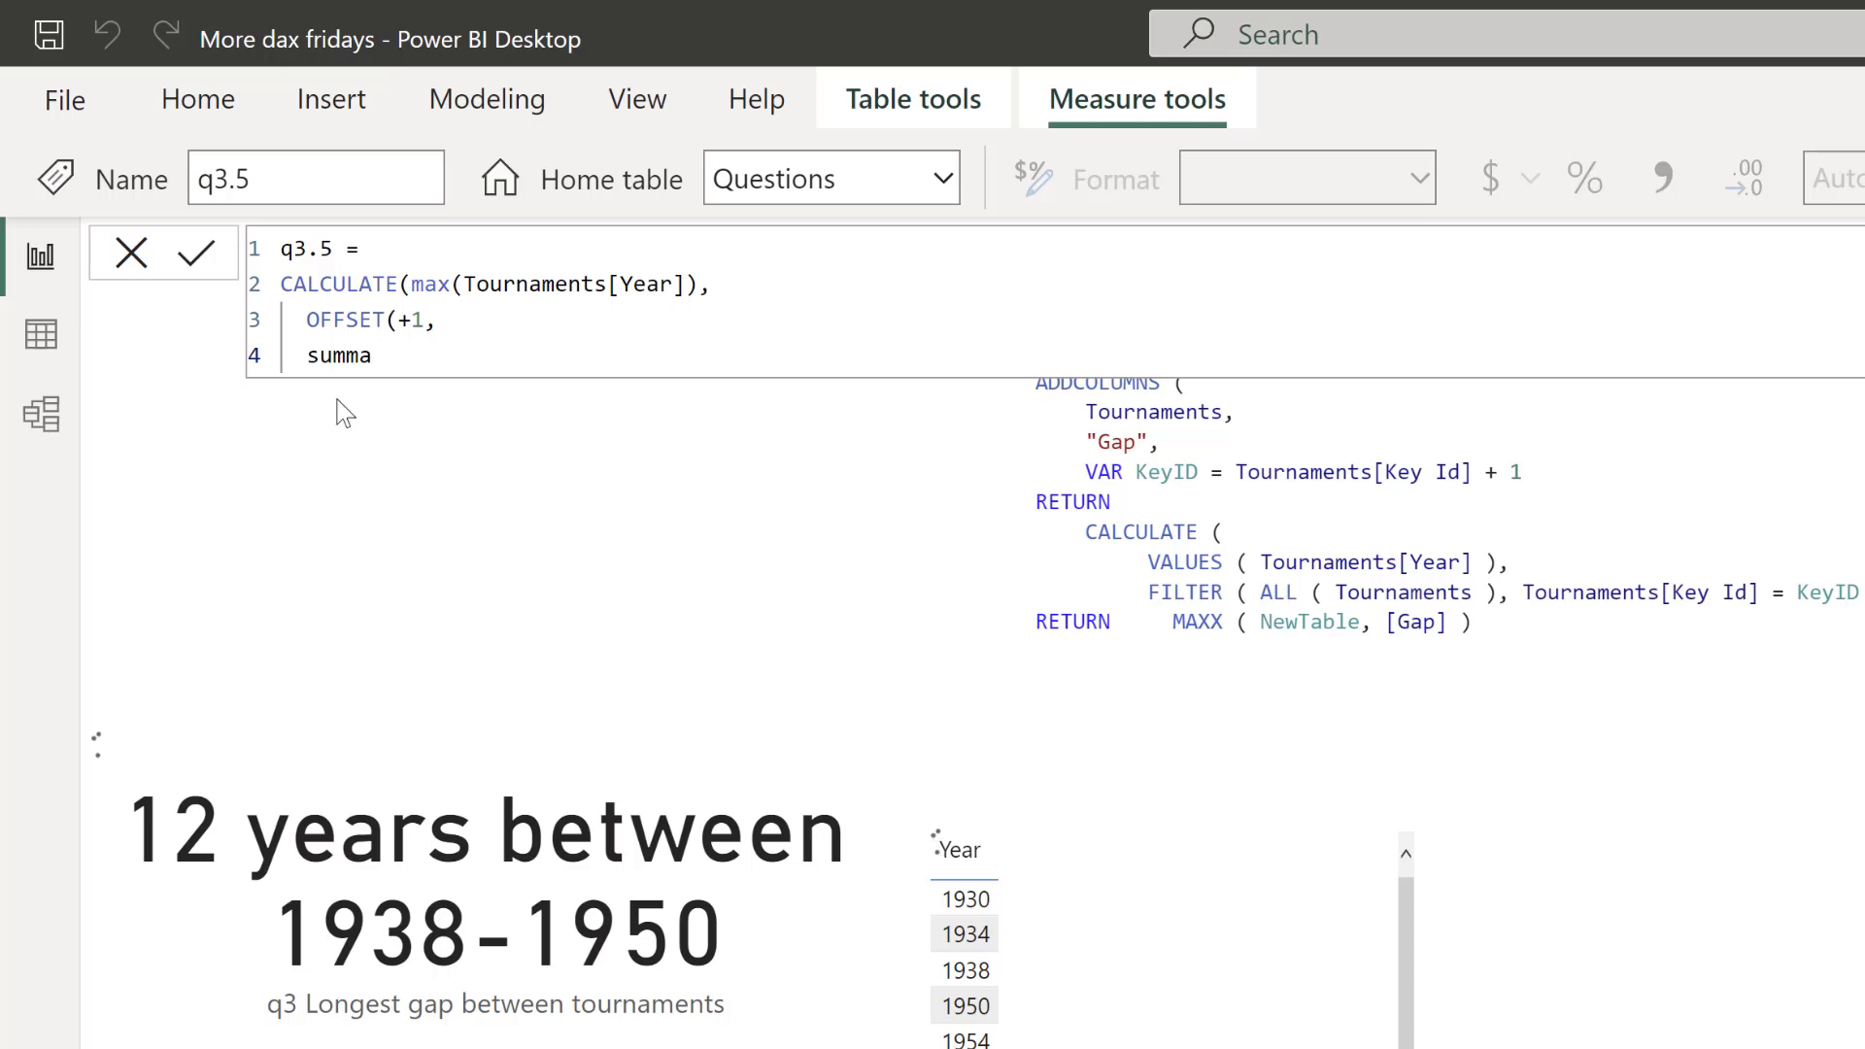
pyautogui.press('BackSpace')
pyautogui.press('BackSpace')
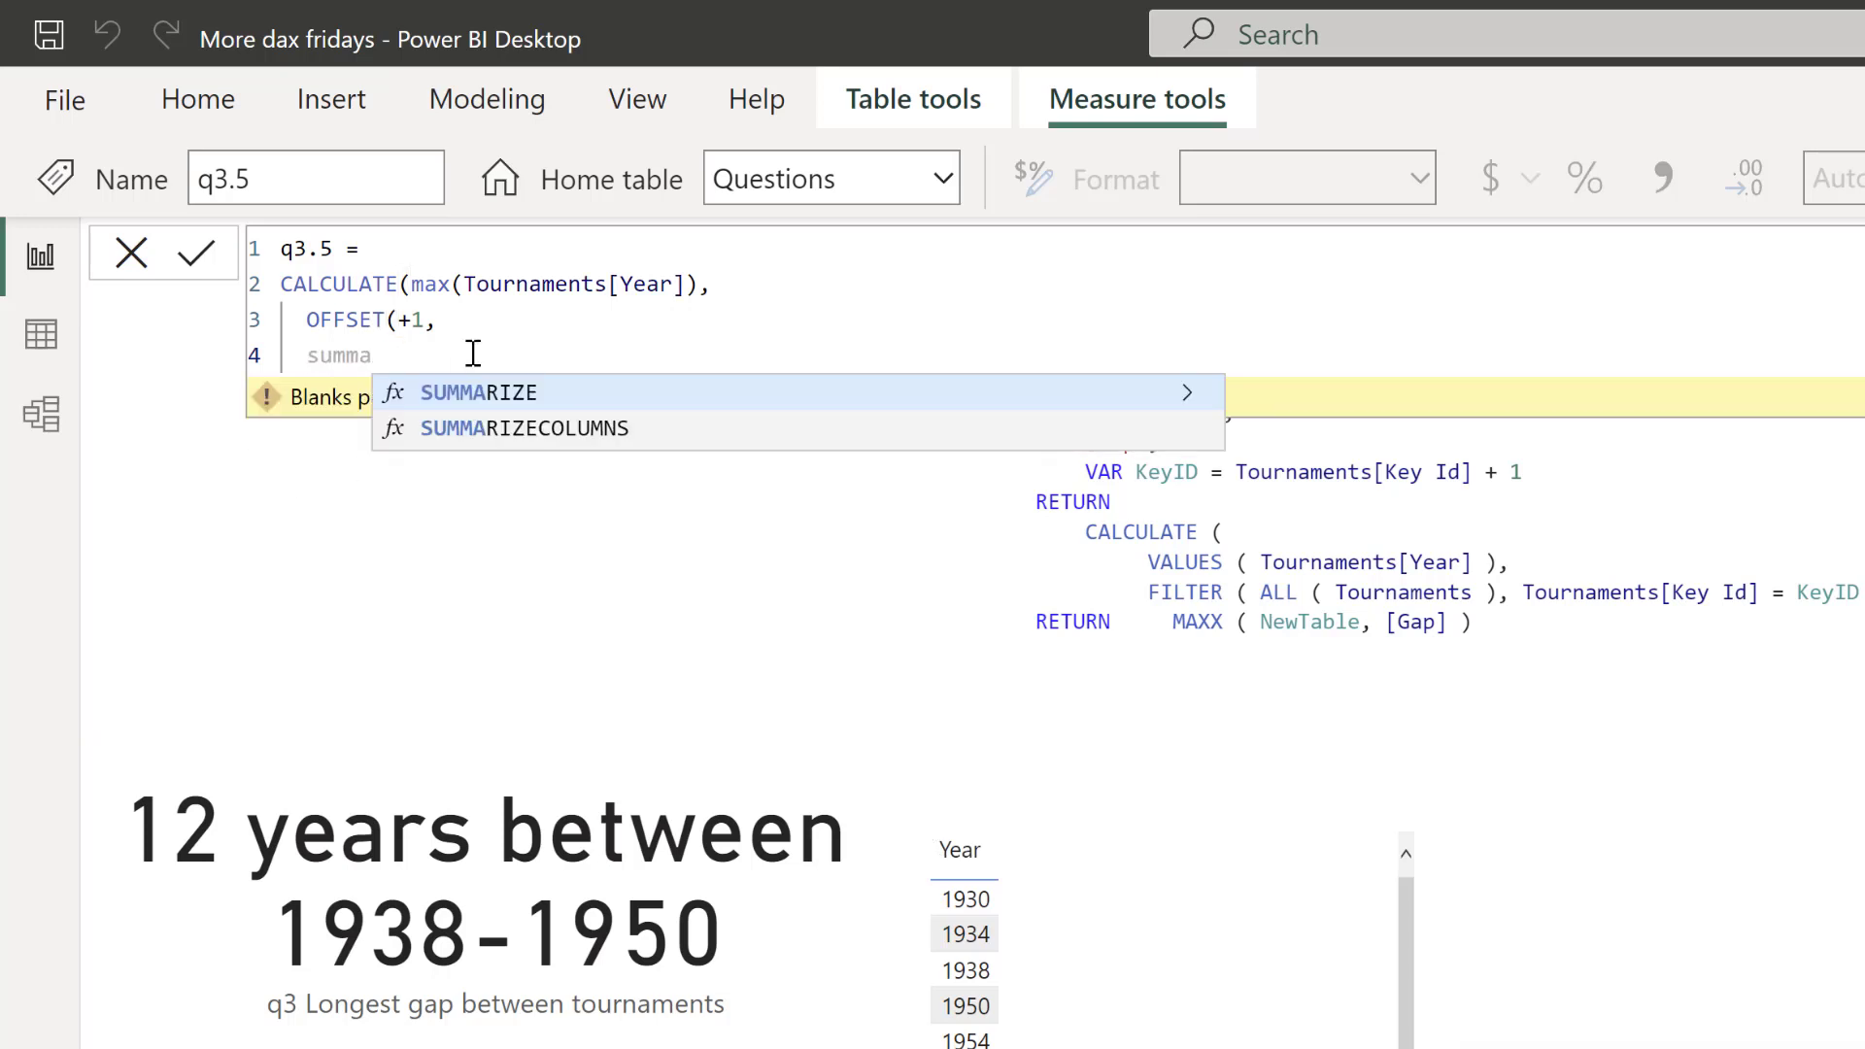
pyautogui.press('Tab')
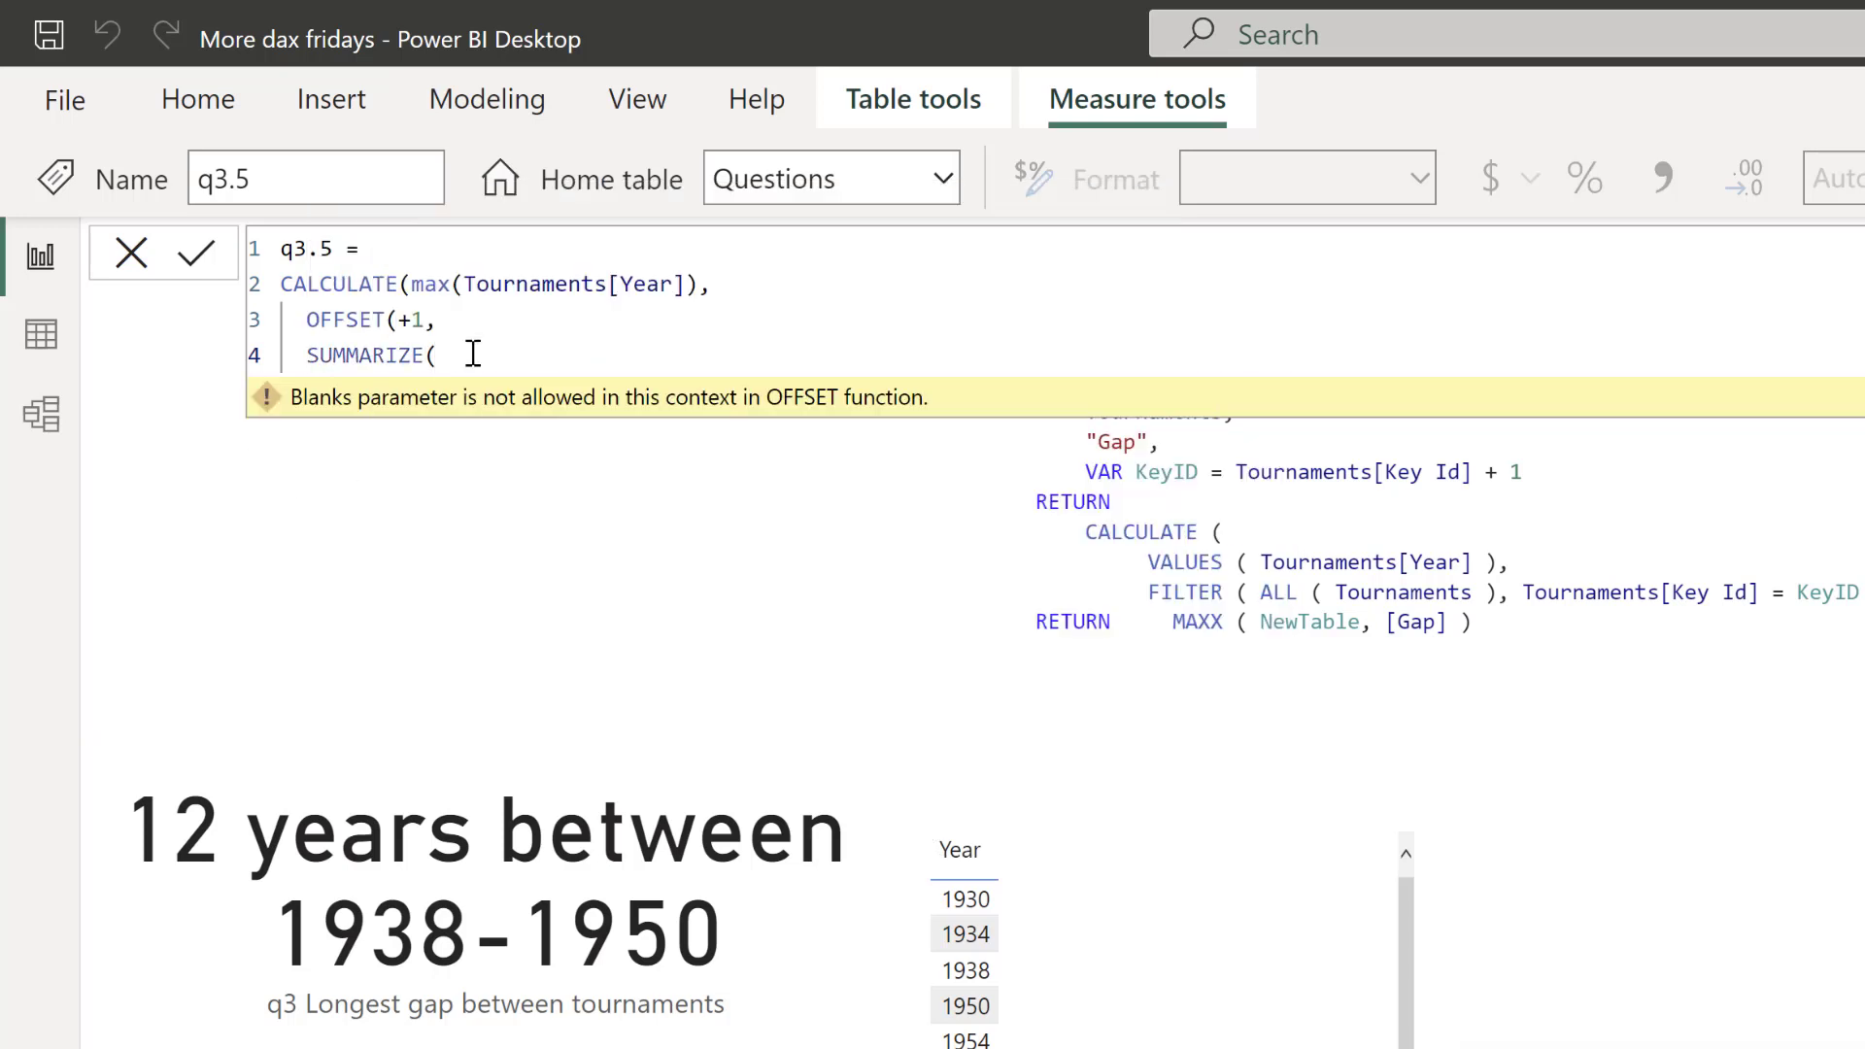
pyautogui.write('alls')
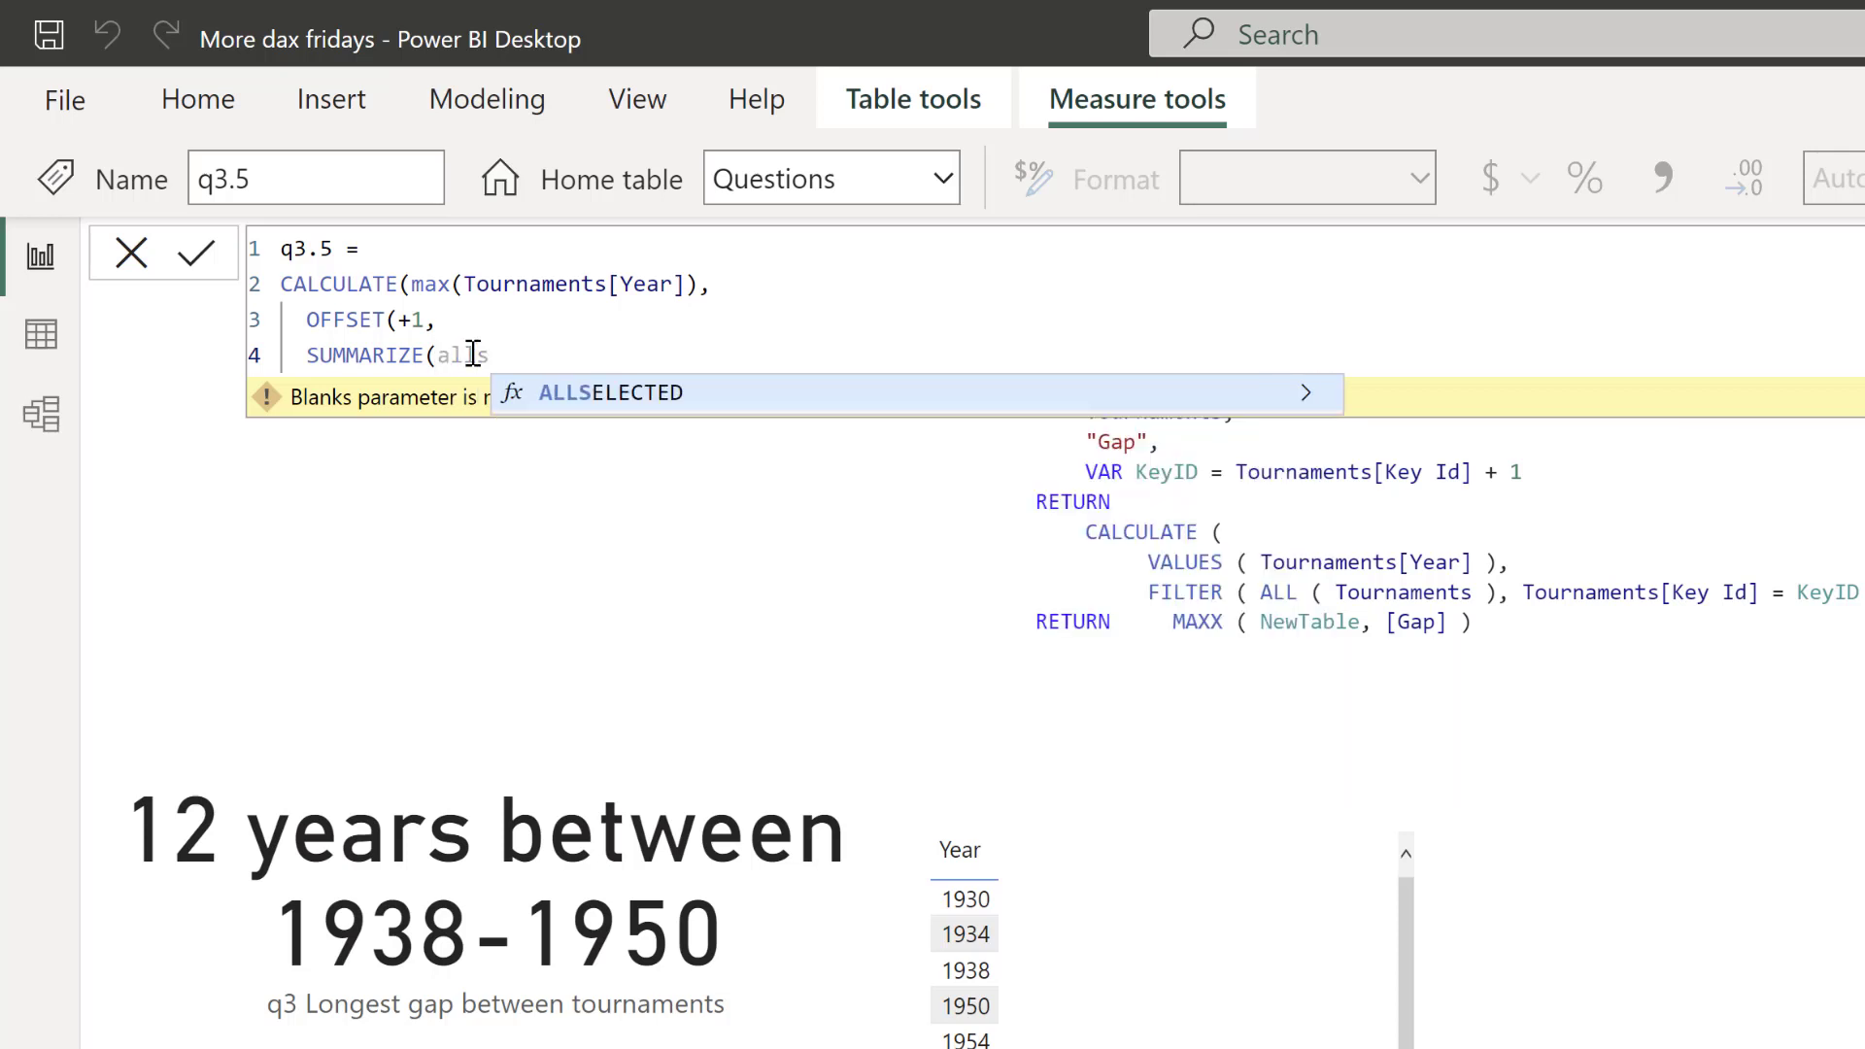
pyautogui.press('Tab')
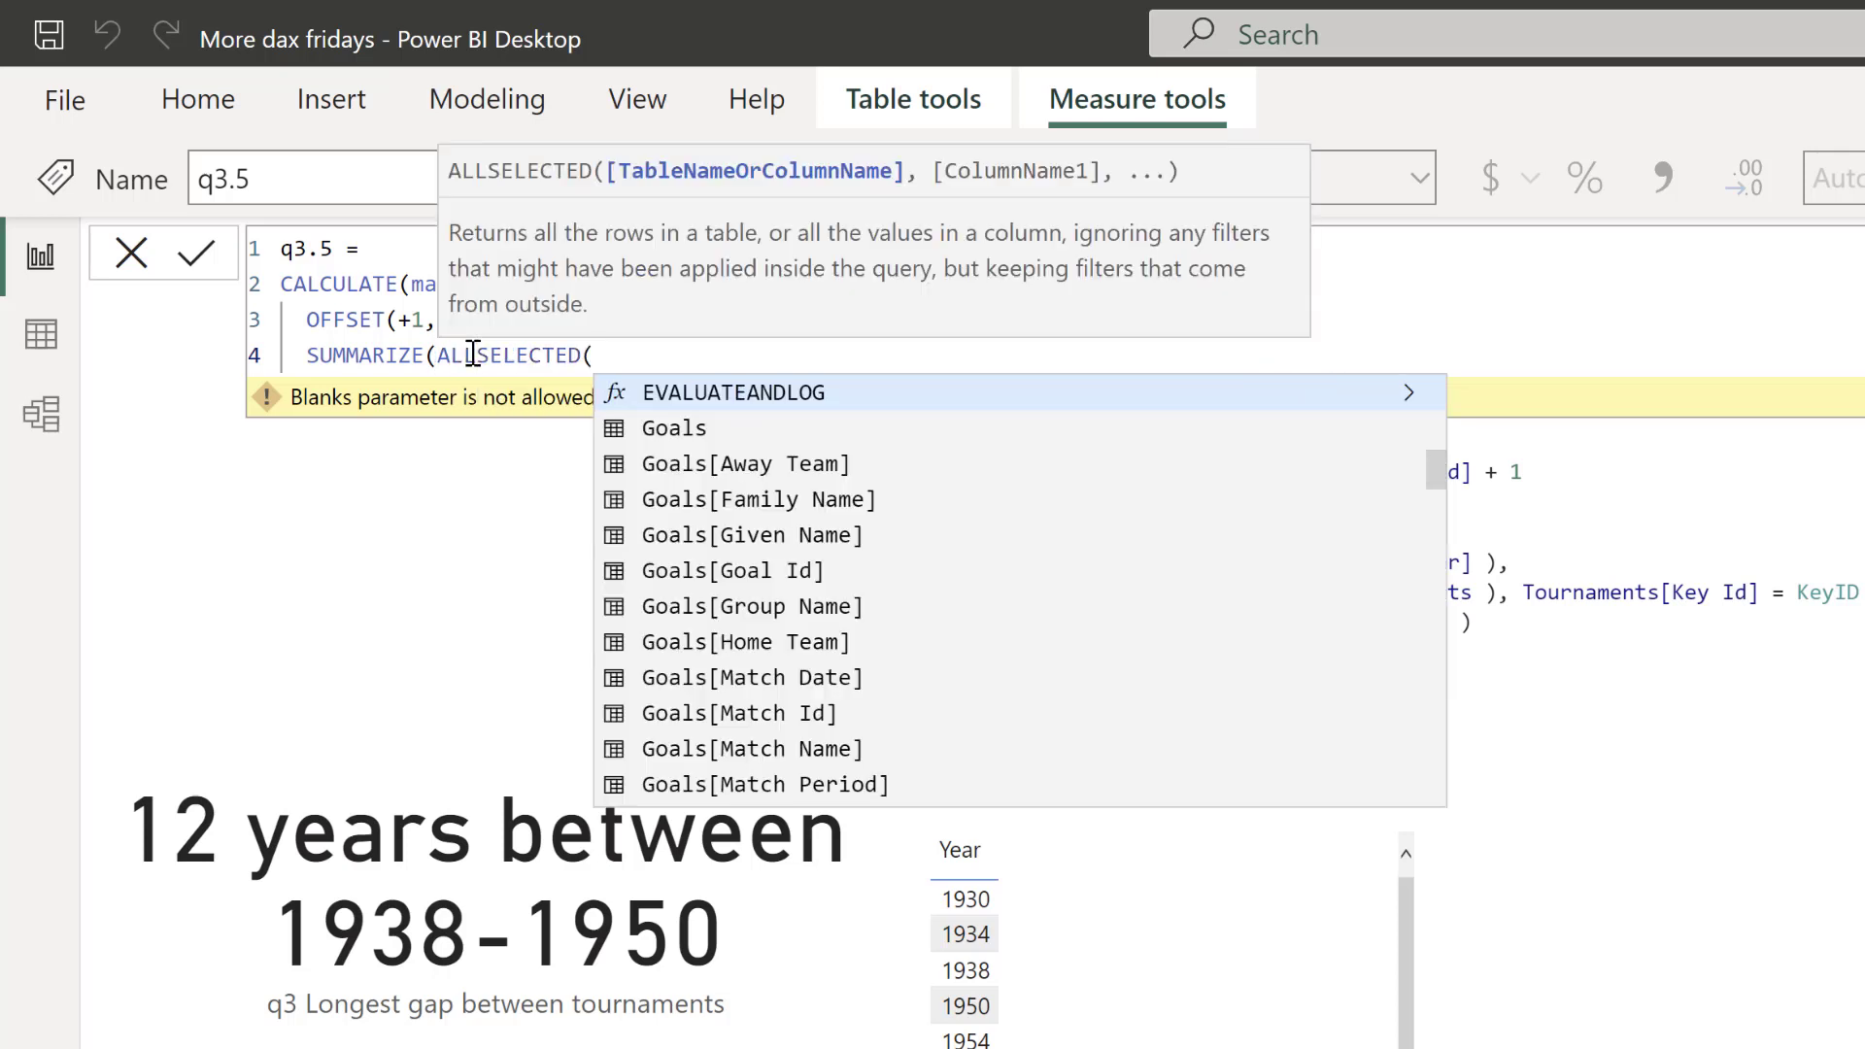
pyautogui.write('tour')
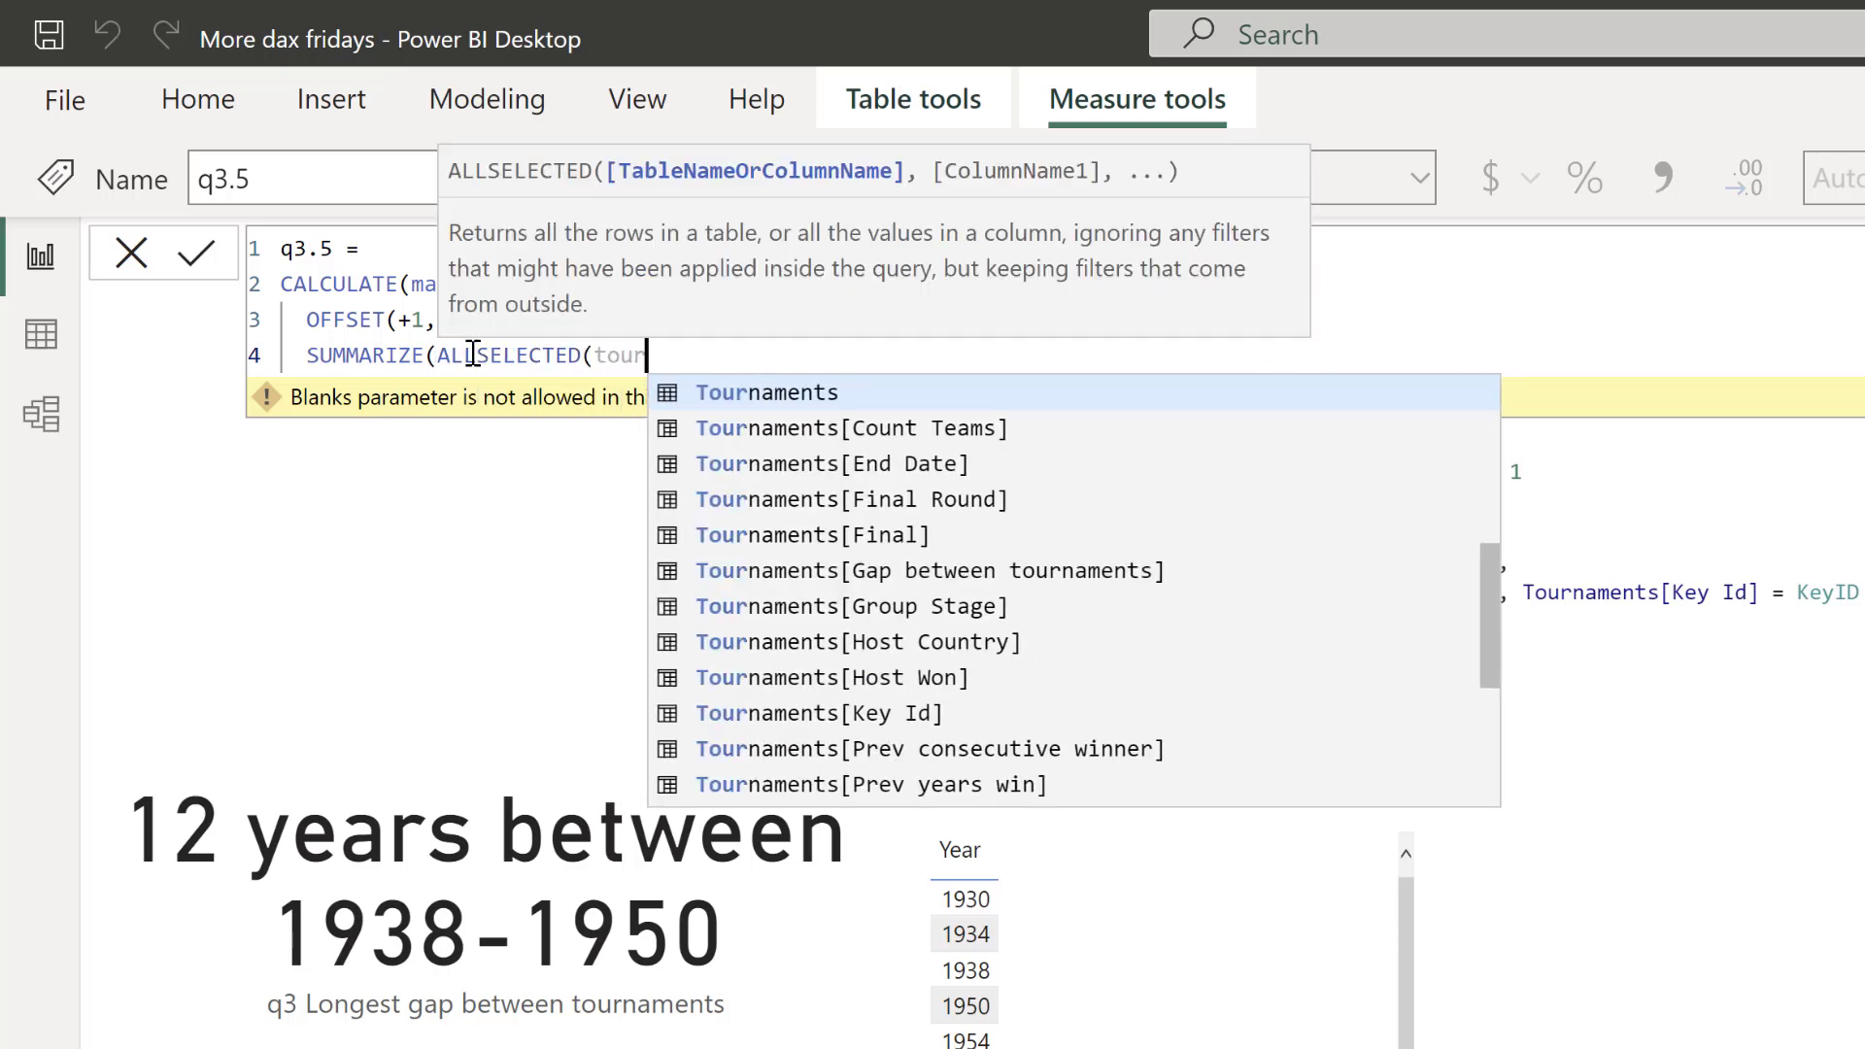
pyautogui.press('Tab')
pyautogui.write(',')
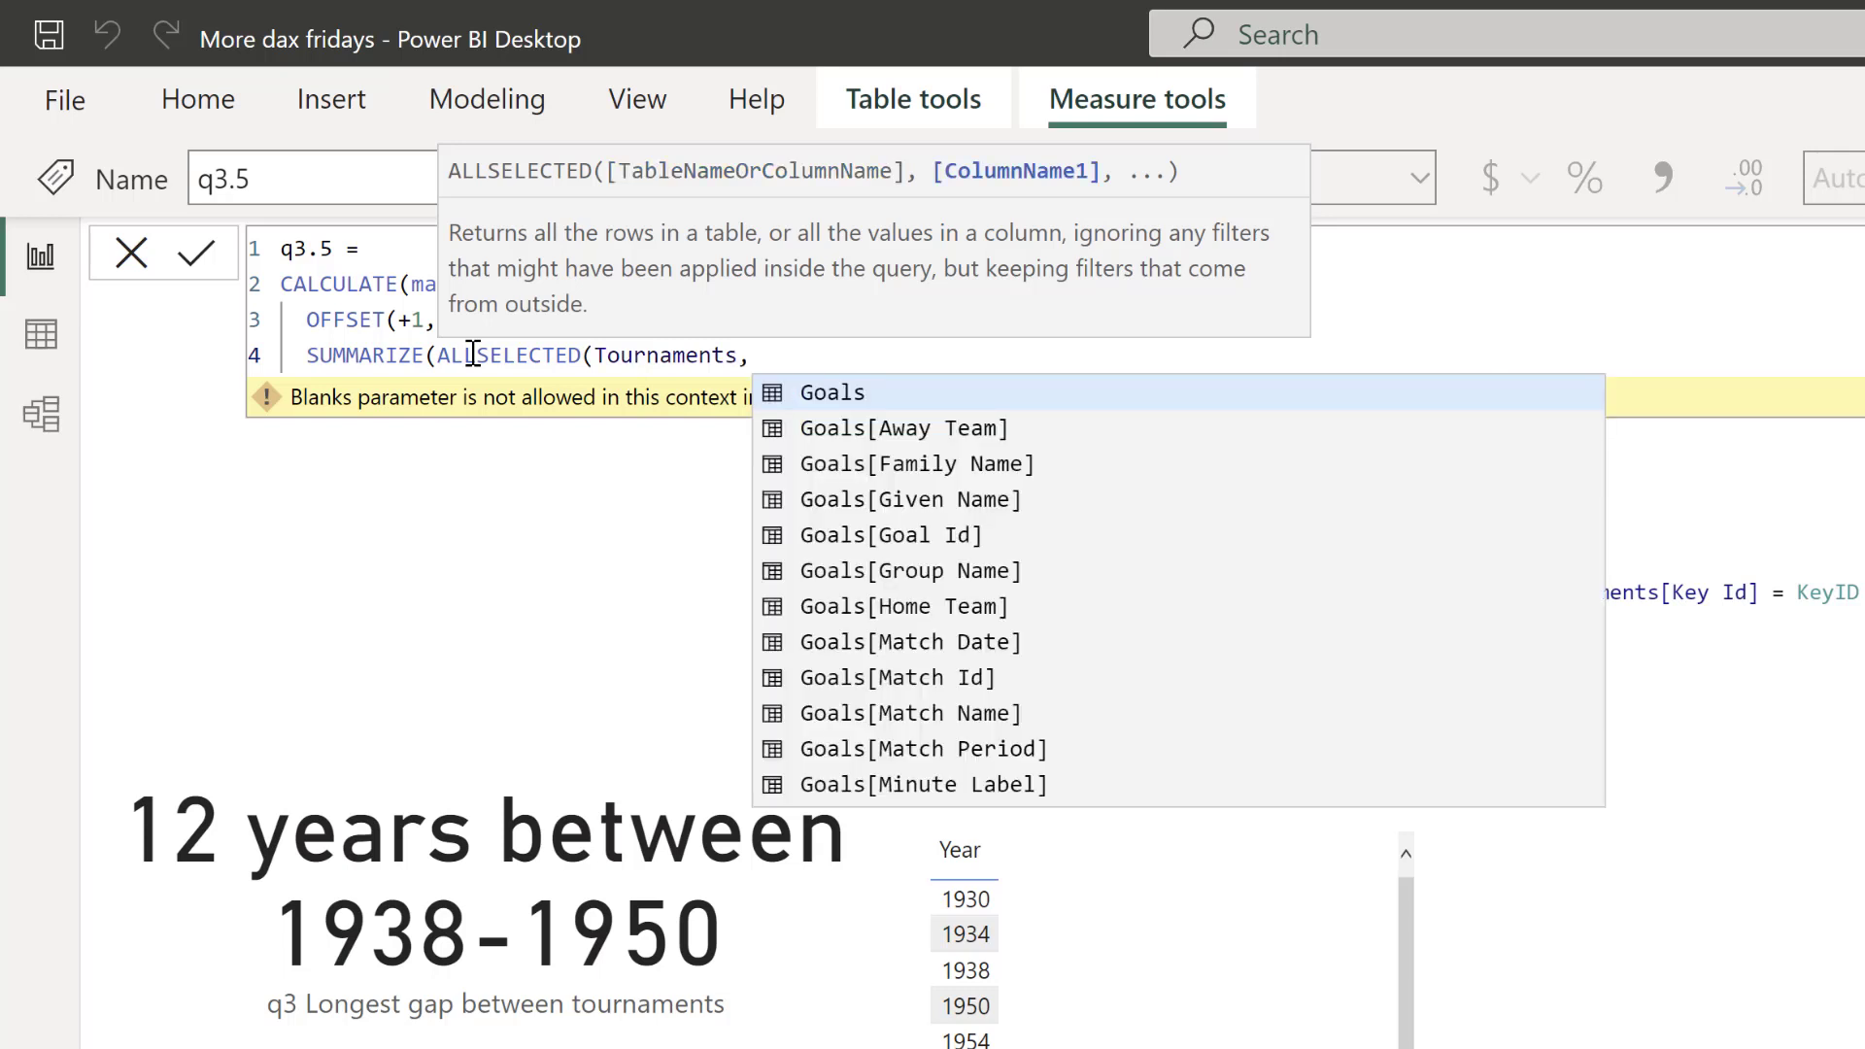
pyautogui.press('BackSpace')
pyautogui.write(')')
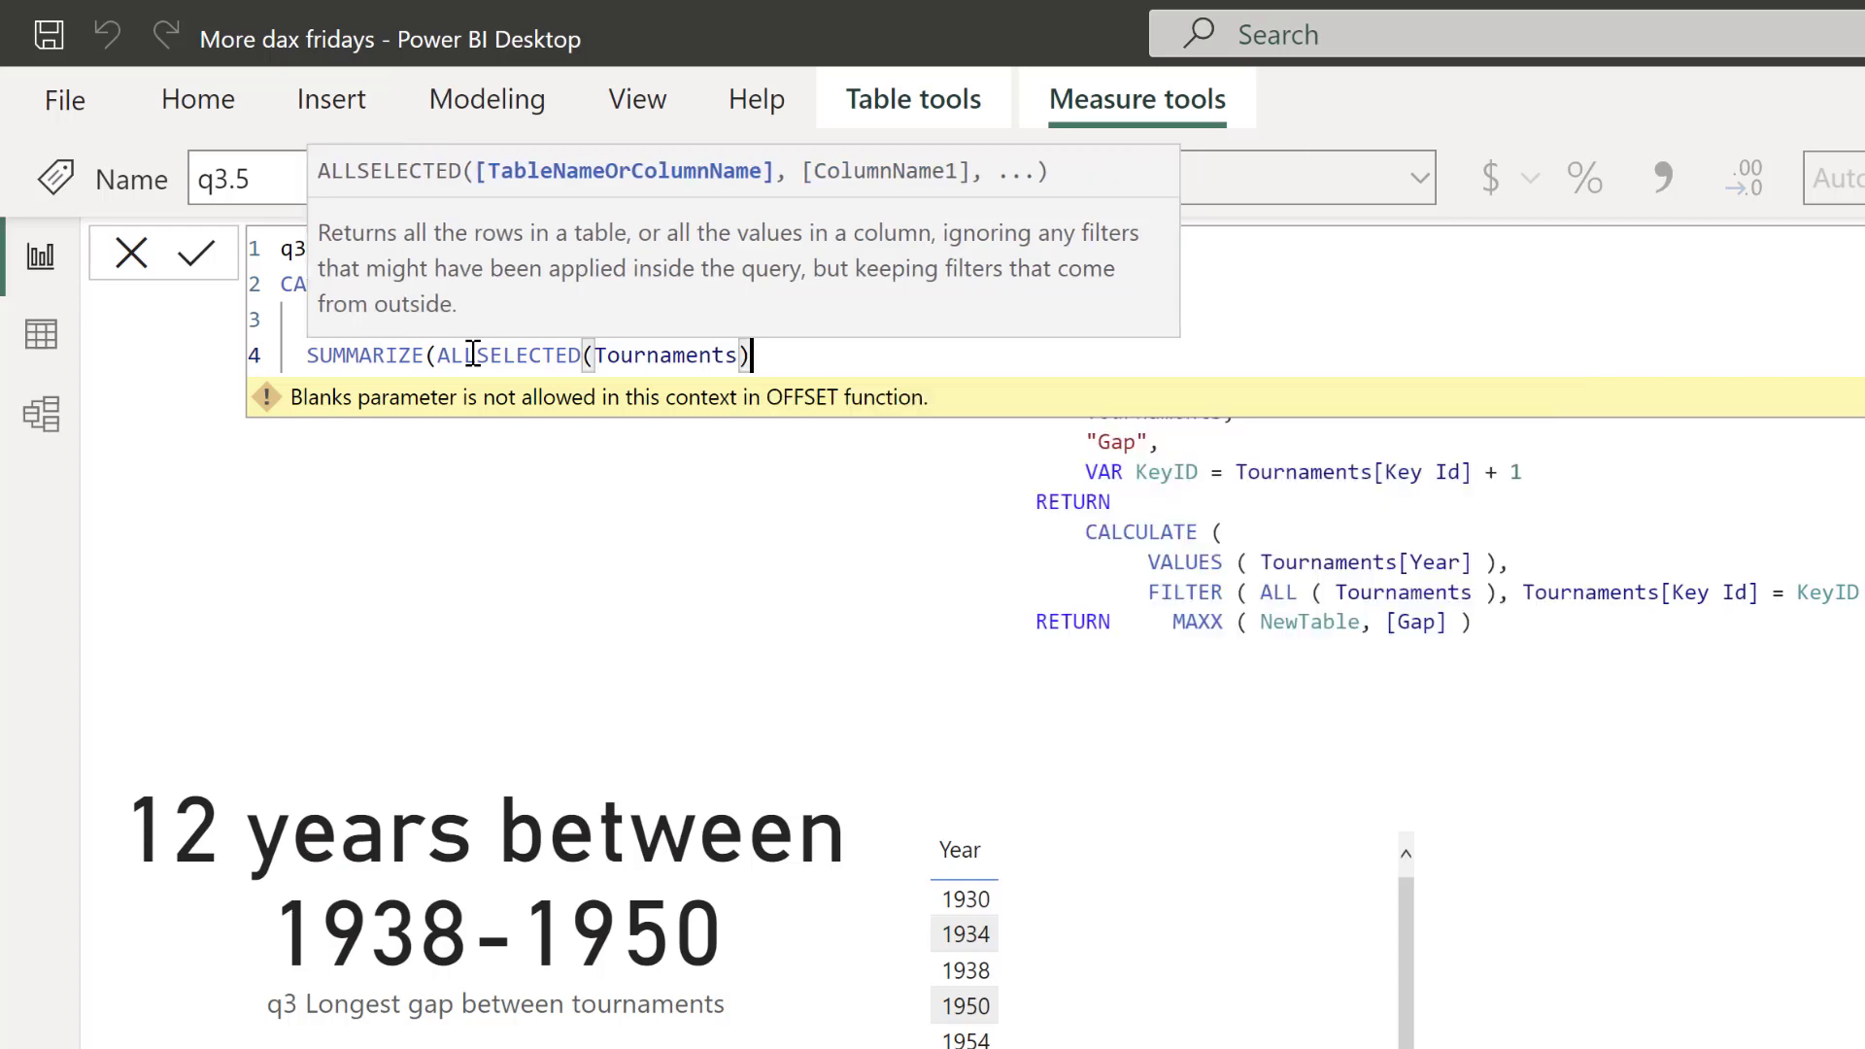
# - Group the SUMMARIZE by Tournaments[Year], close all the open functions and commit the q3.5 measure
pyautogui.write(', tour')
pyautogui.press('Up')
pyautogui.press('Up')
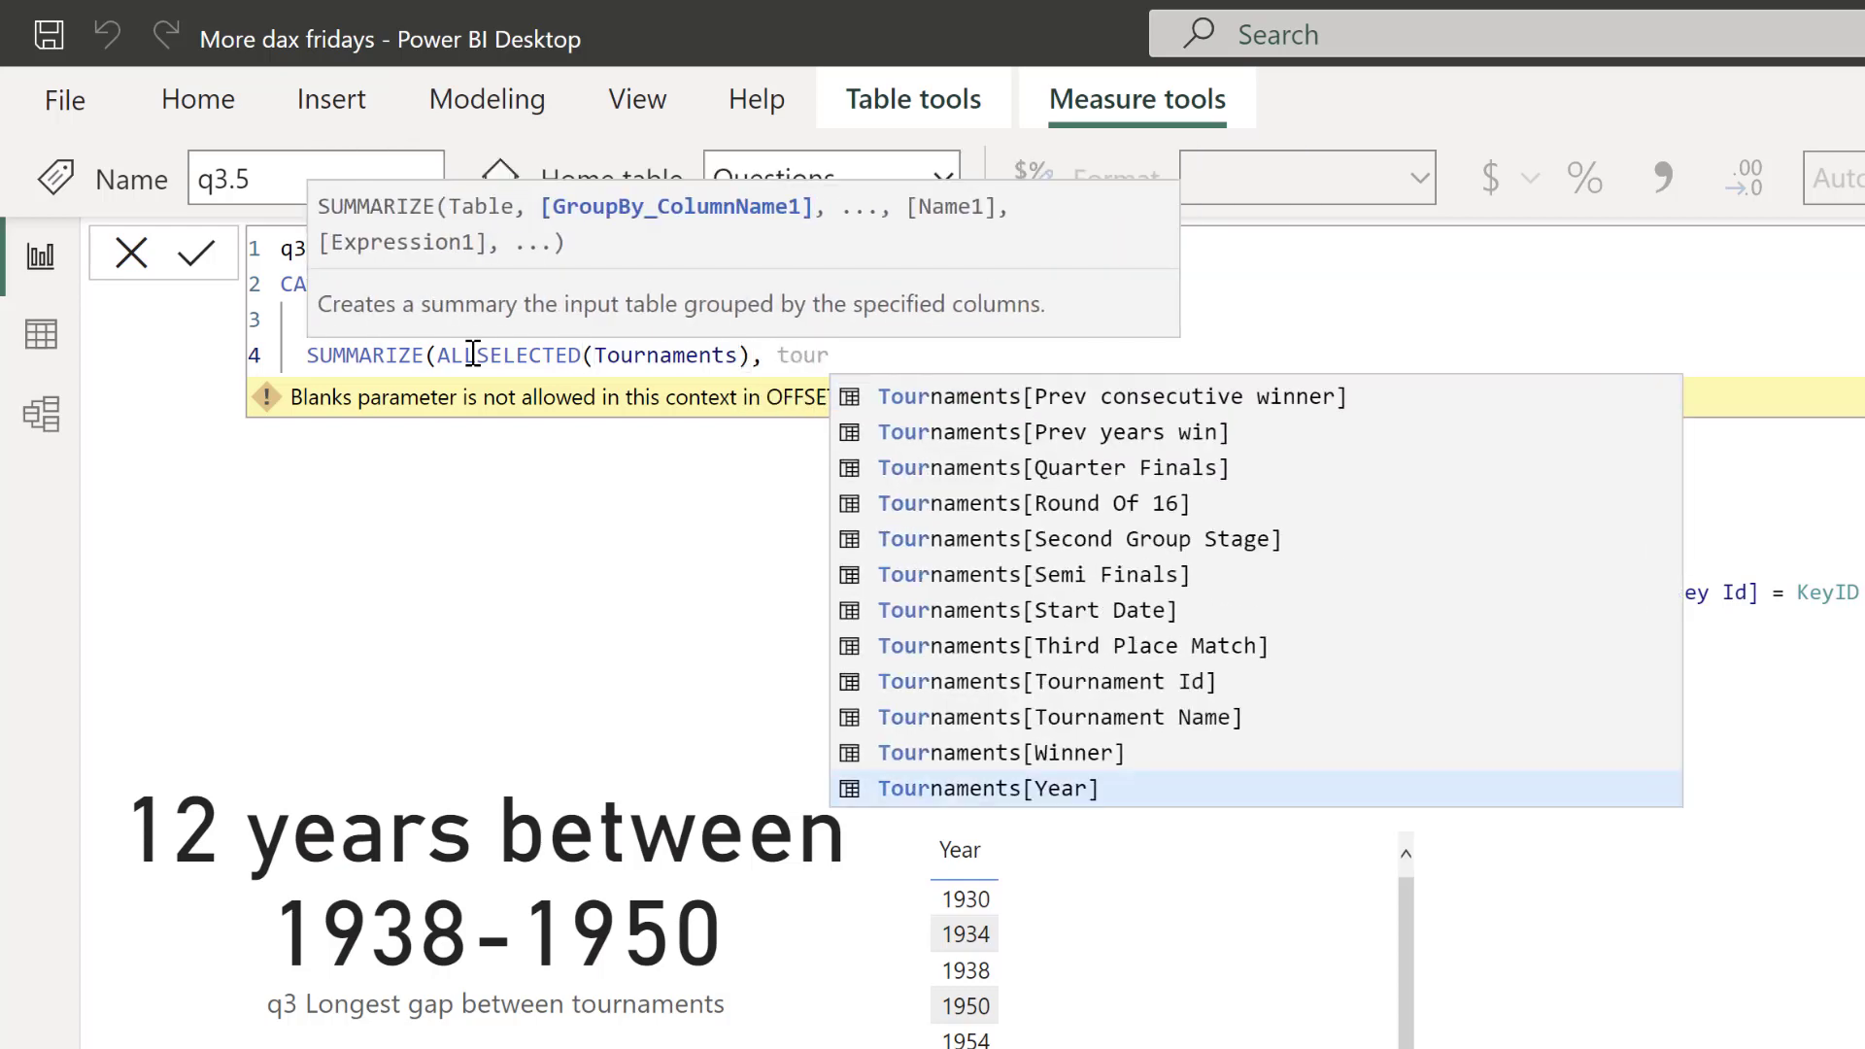
pyautogui.press('Down')
pyautogui.press('Tab')
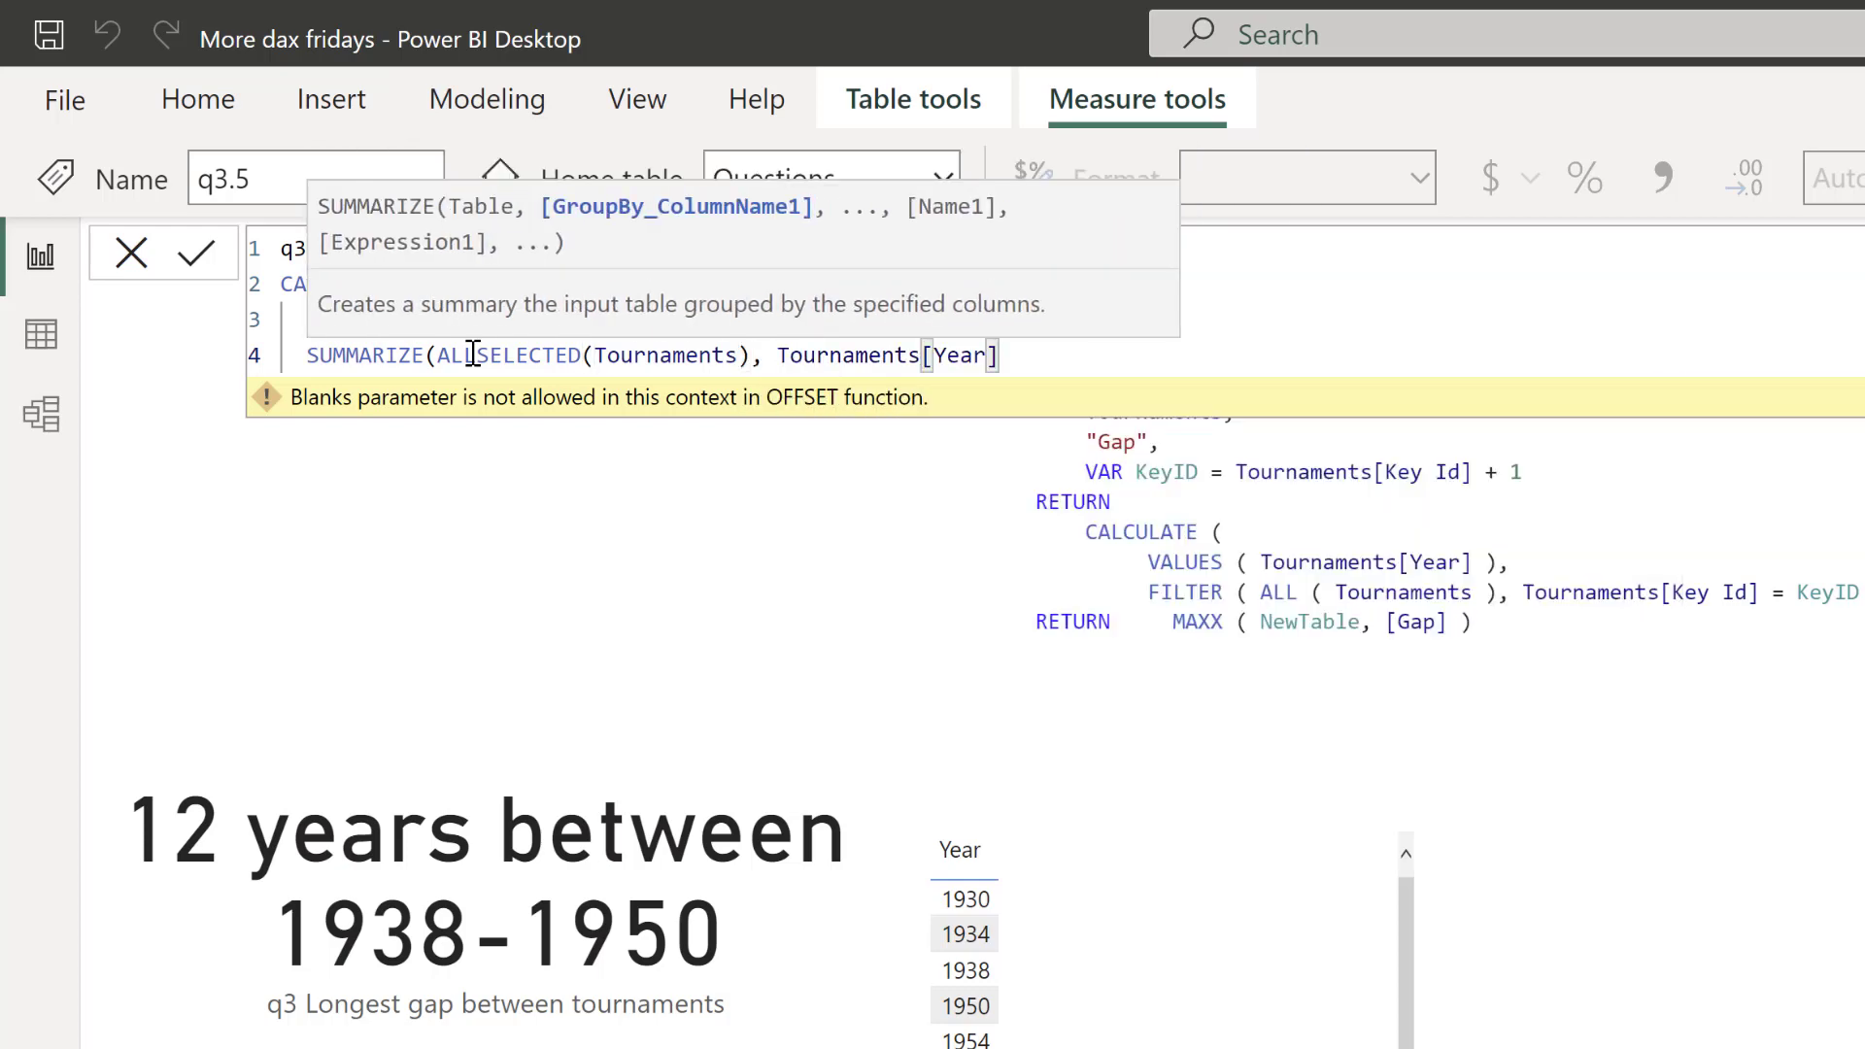
pyautogui.write(')))')
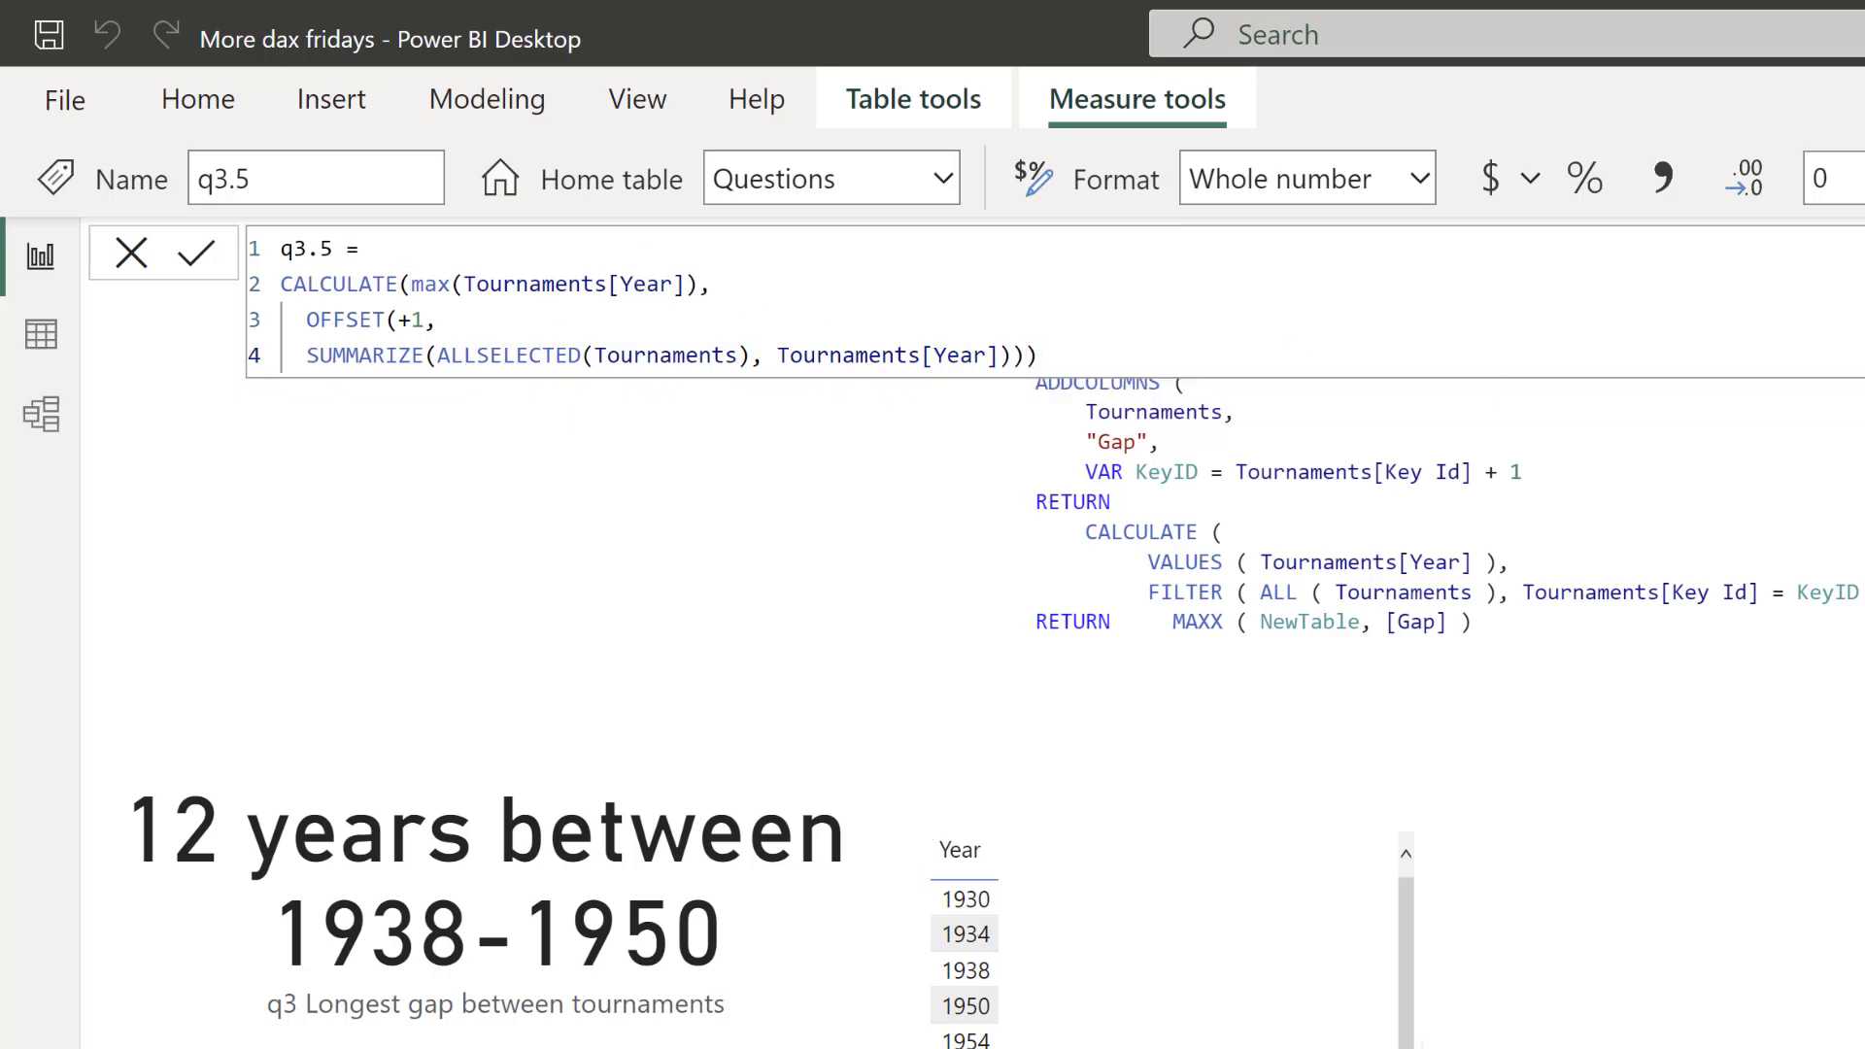
pyautogui.press('Return')
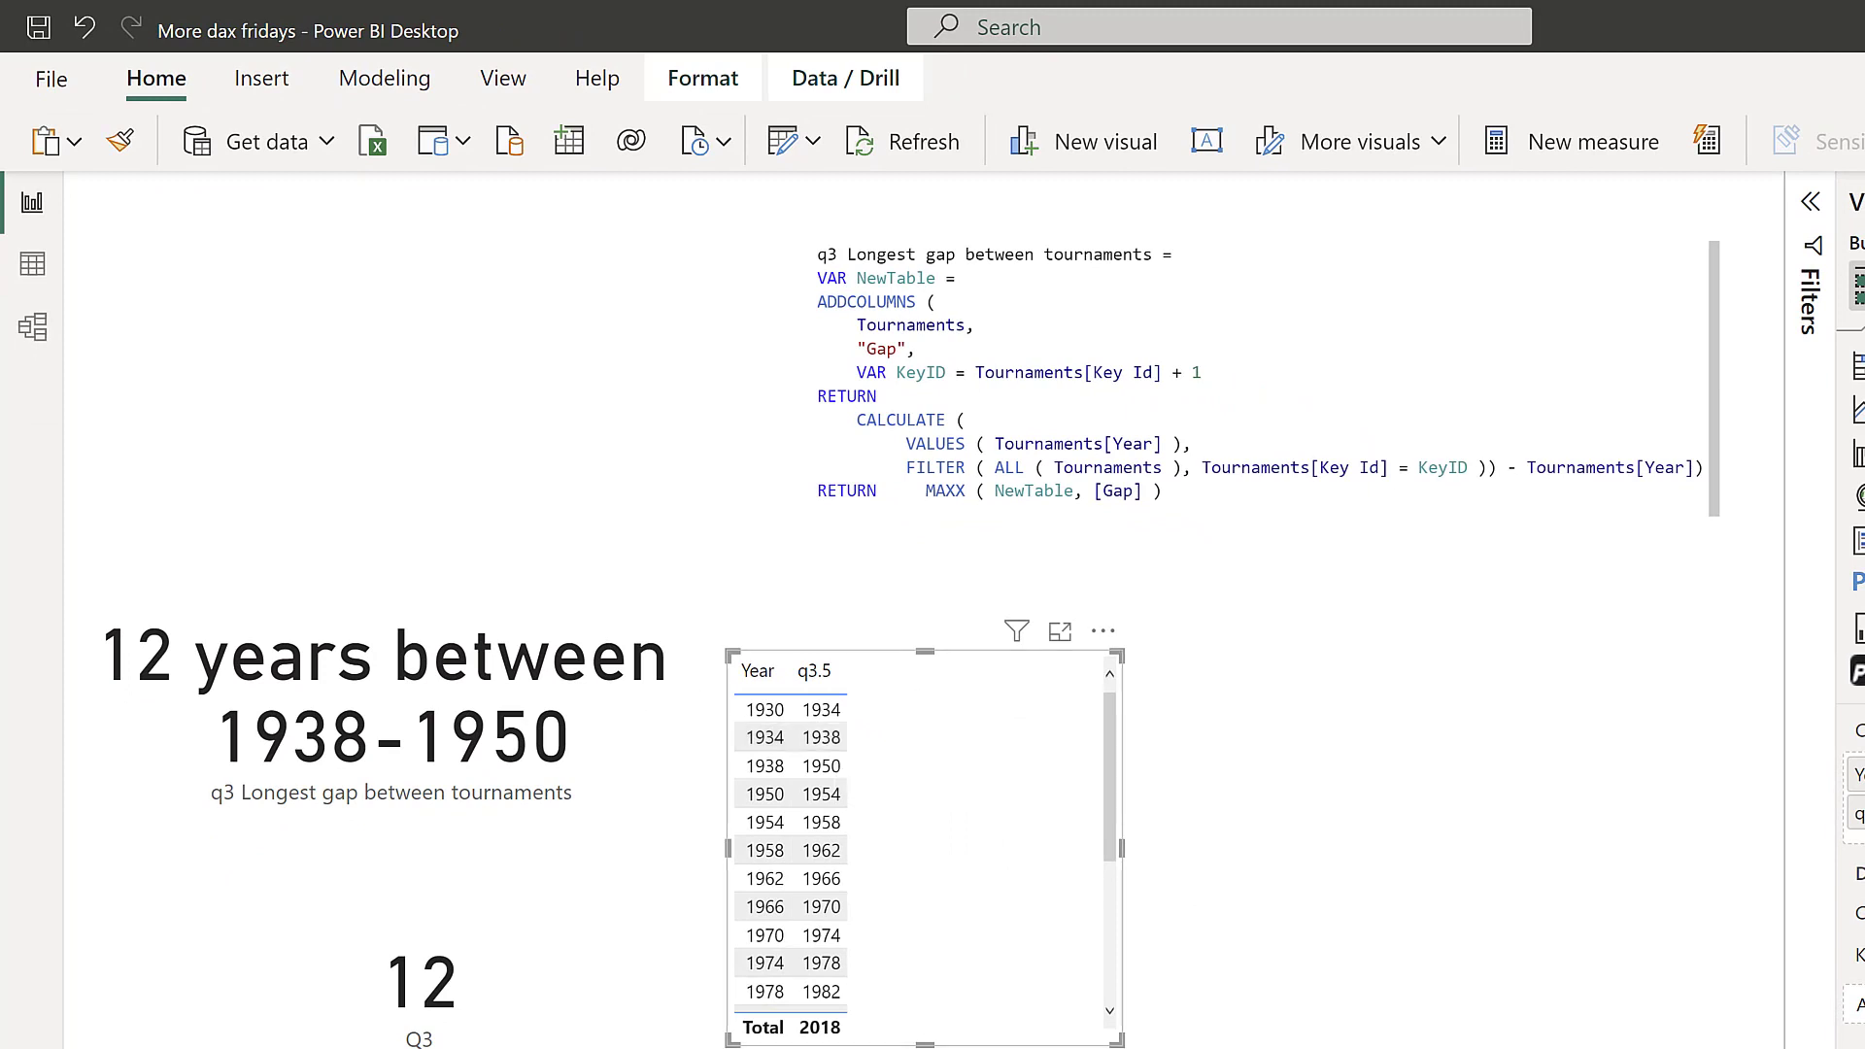
# - Set the OFFSET delta in q3.5 to -1 and commit the measure
pyautogui.click(321, 251)
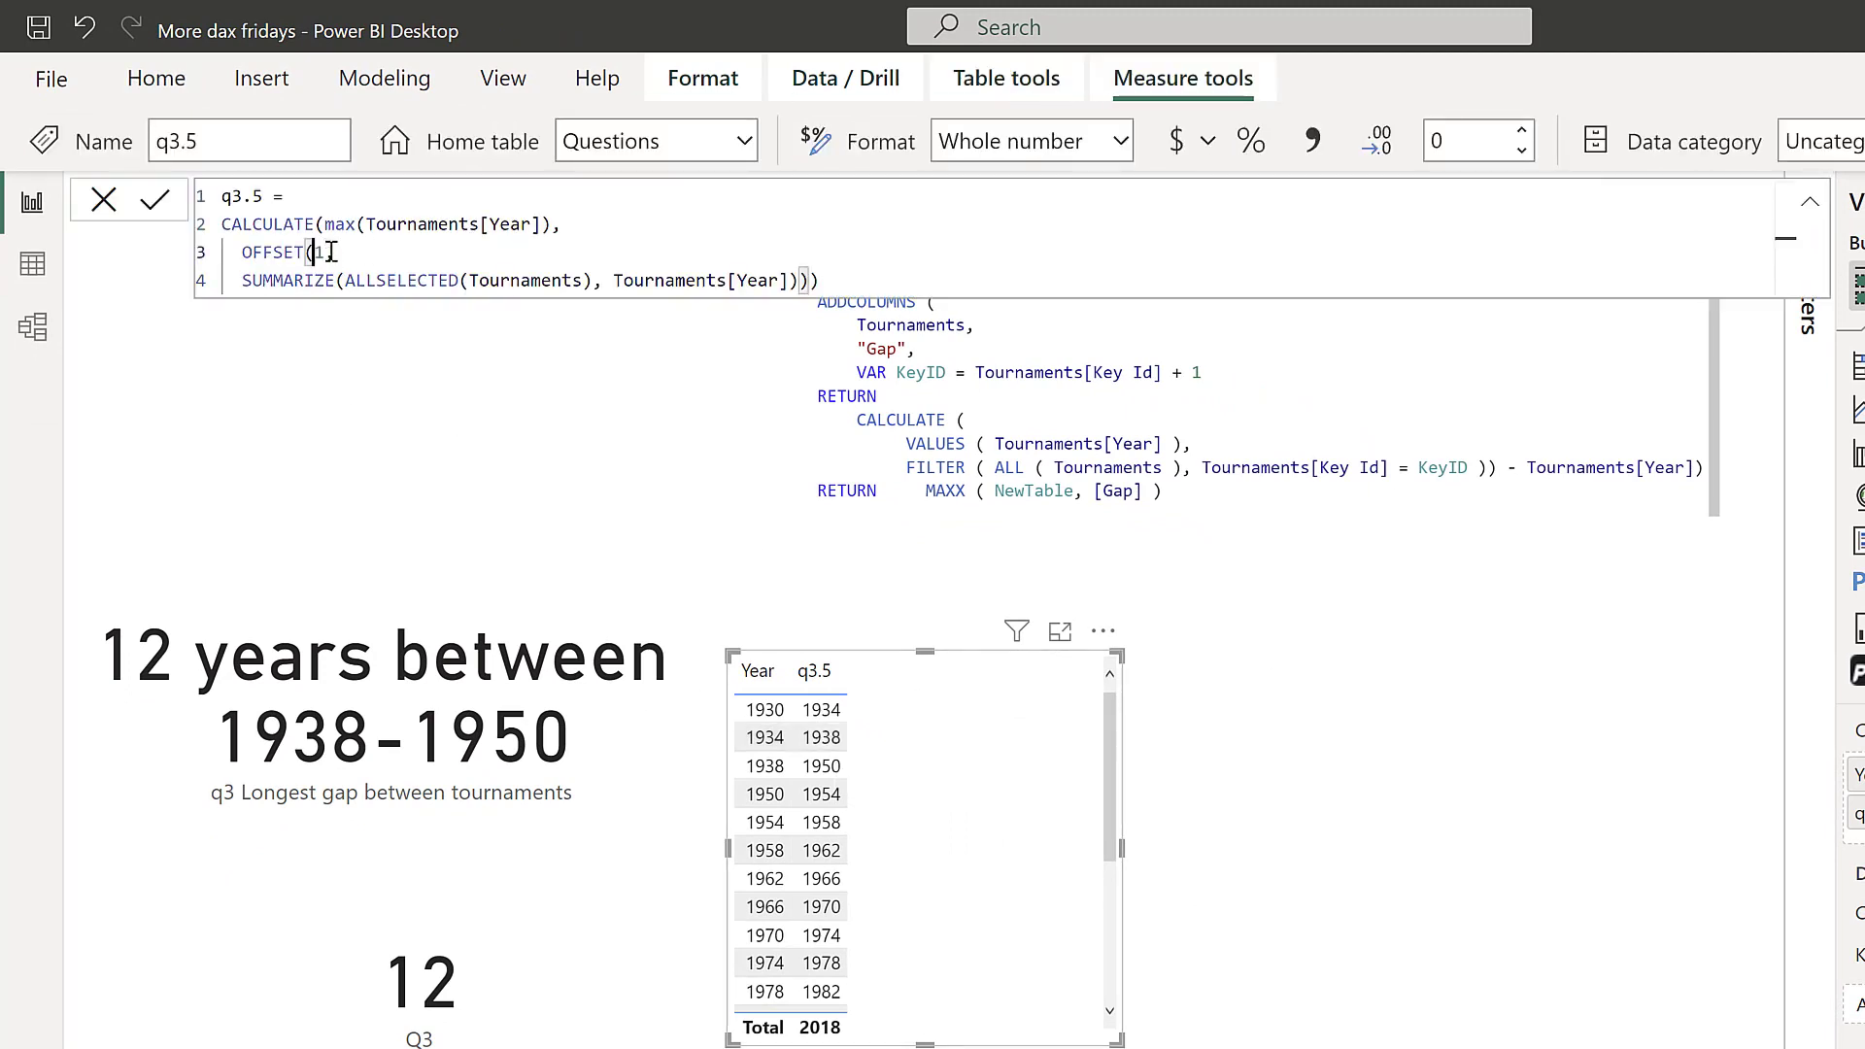
pyautogui.write('-')
pyautogui.press('Return')
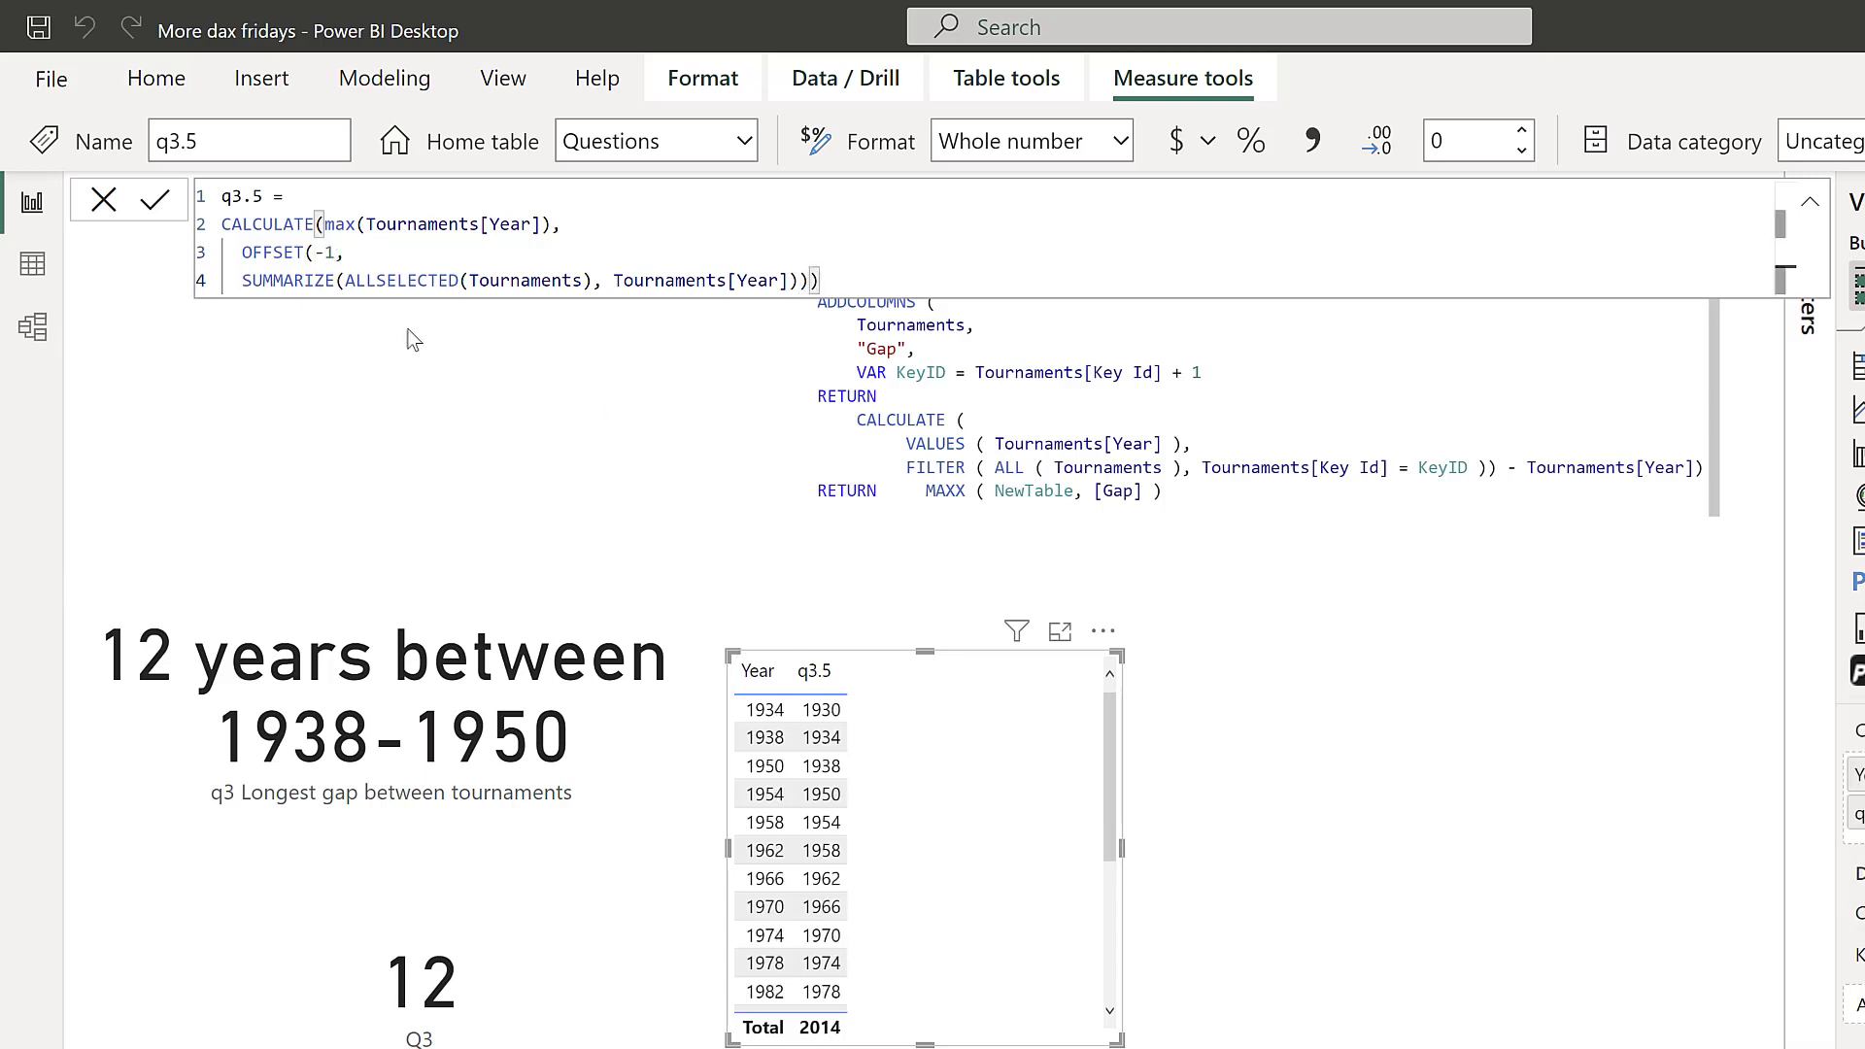
# - Set the OFFSET delta in q3.5 back to +1 and commit the measure
pyautogui.click(337, 254)
pyautogui.press('Left')
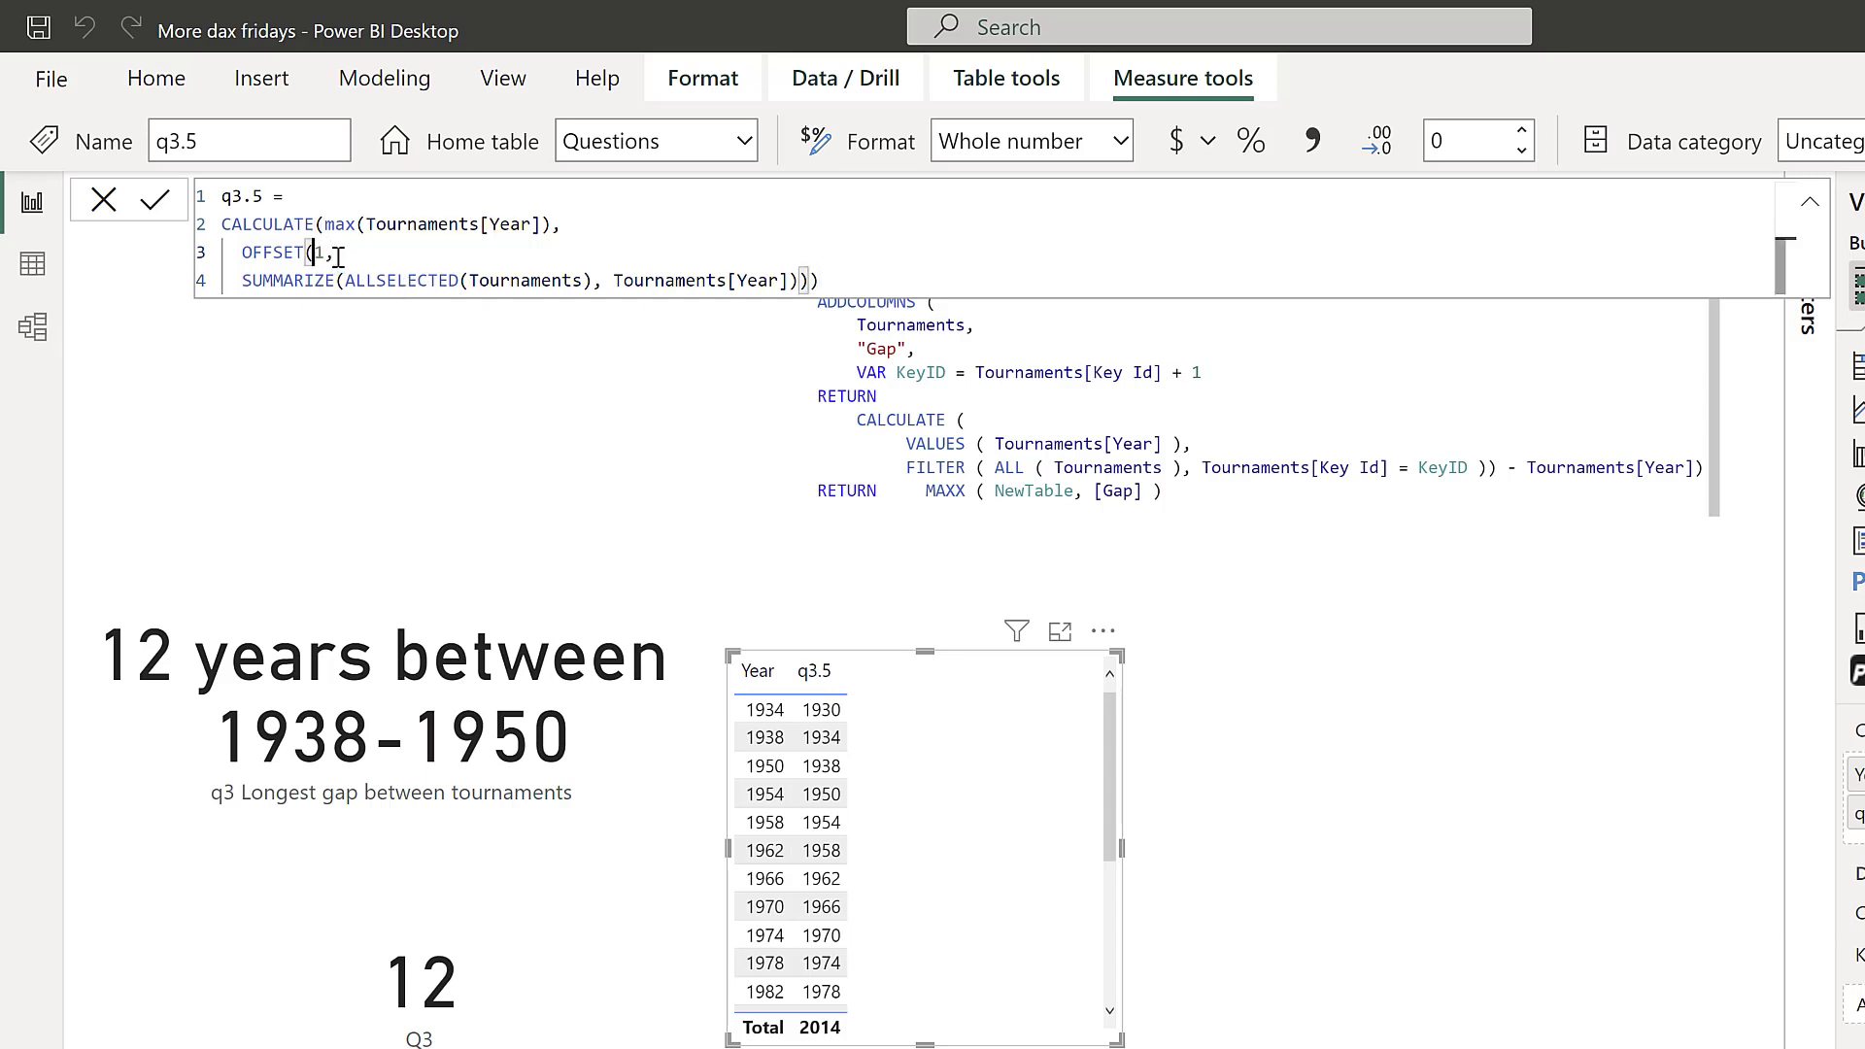
pyautogui.press('BackSpace')
pyautogui.write('+')
pyautogui.press('Return')
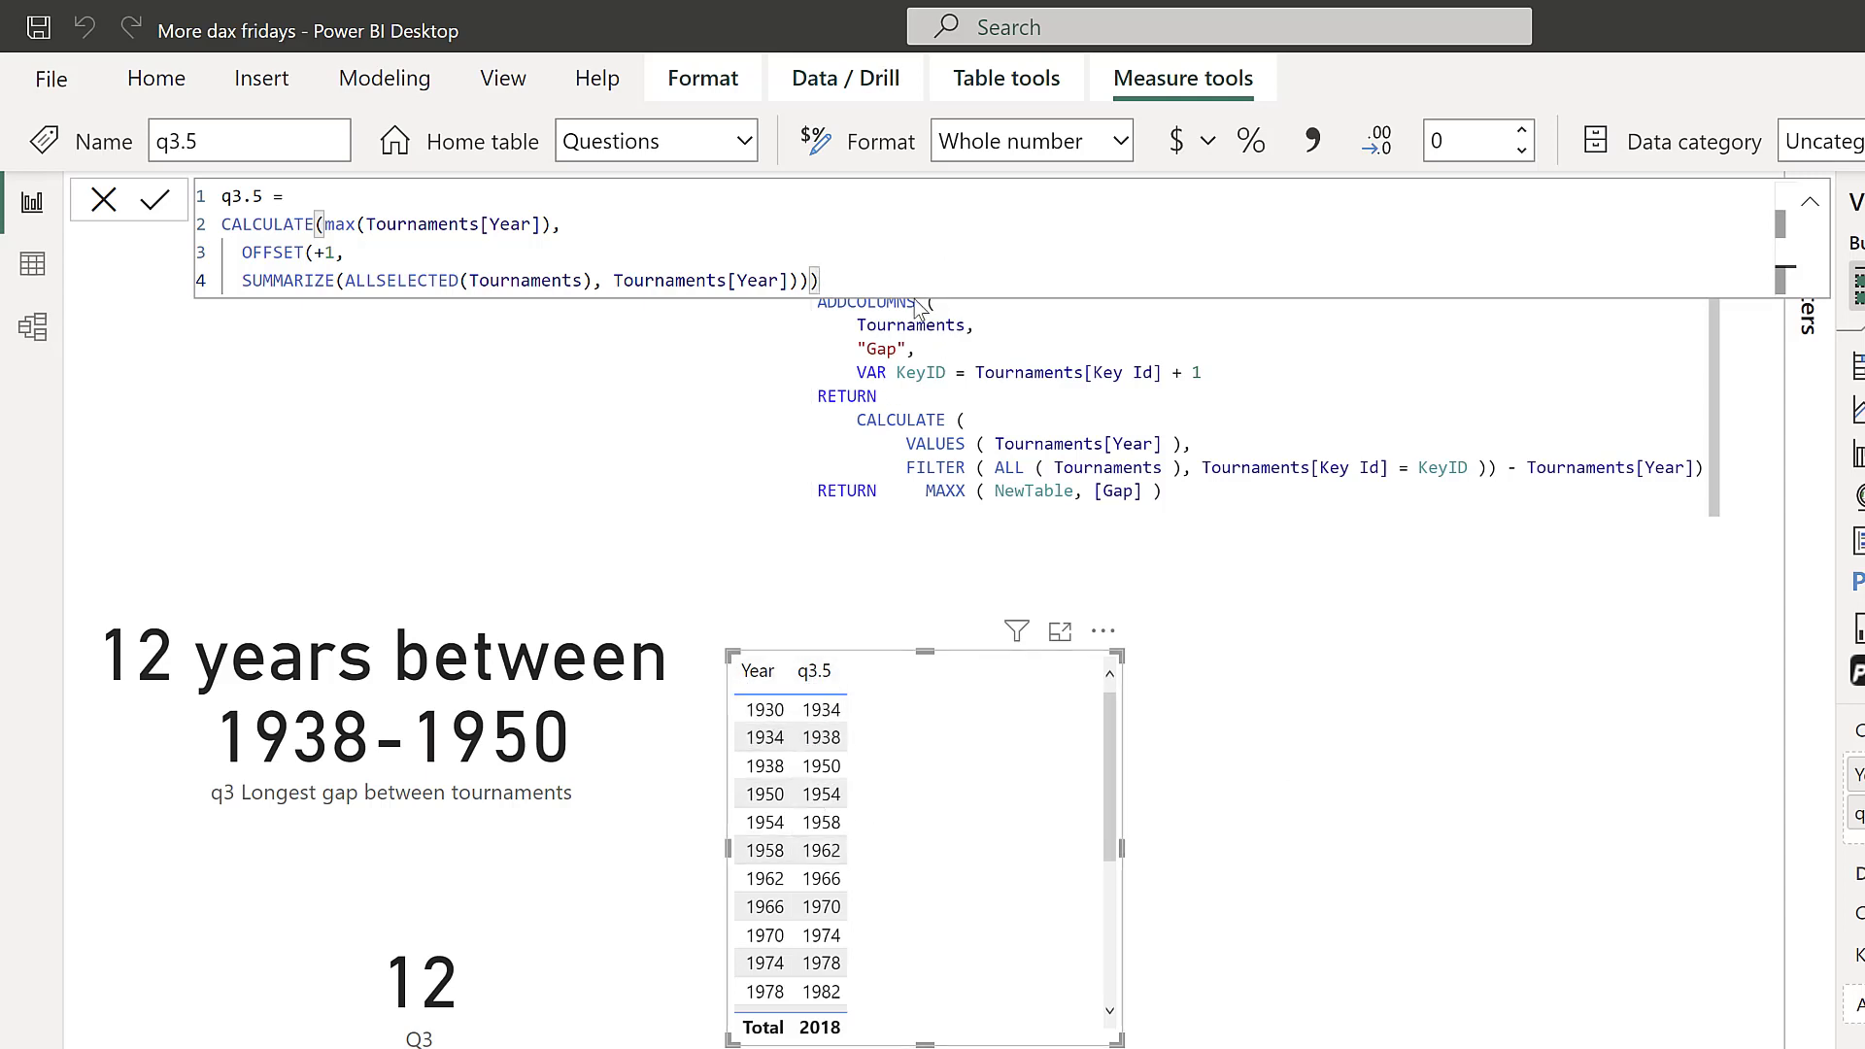
# - Subtract MAX(Tournaments[Year]) from the CALCULATE result and commit the q3.5 measure
pyautogui.write('-MAX(')
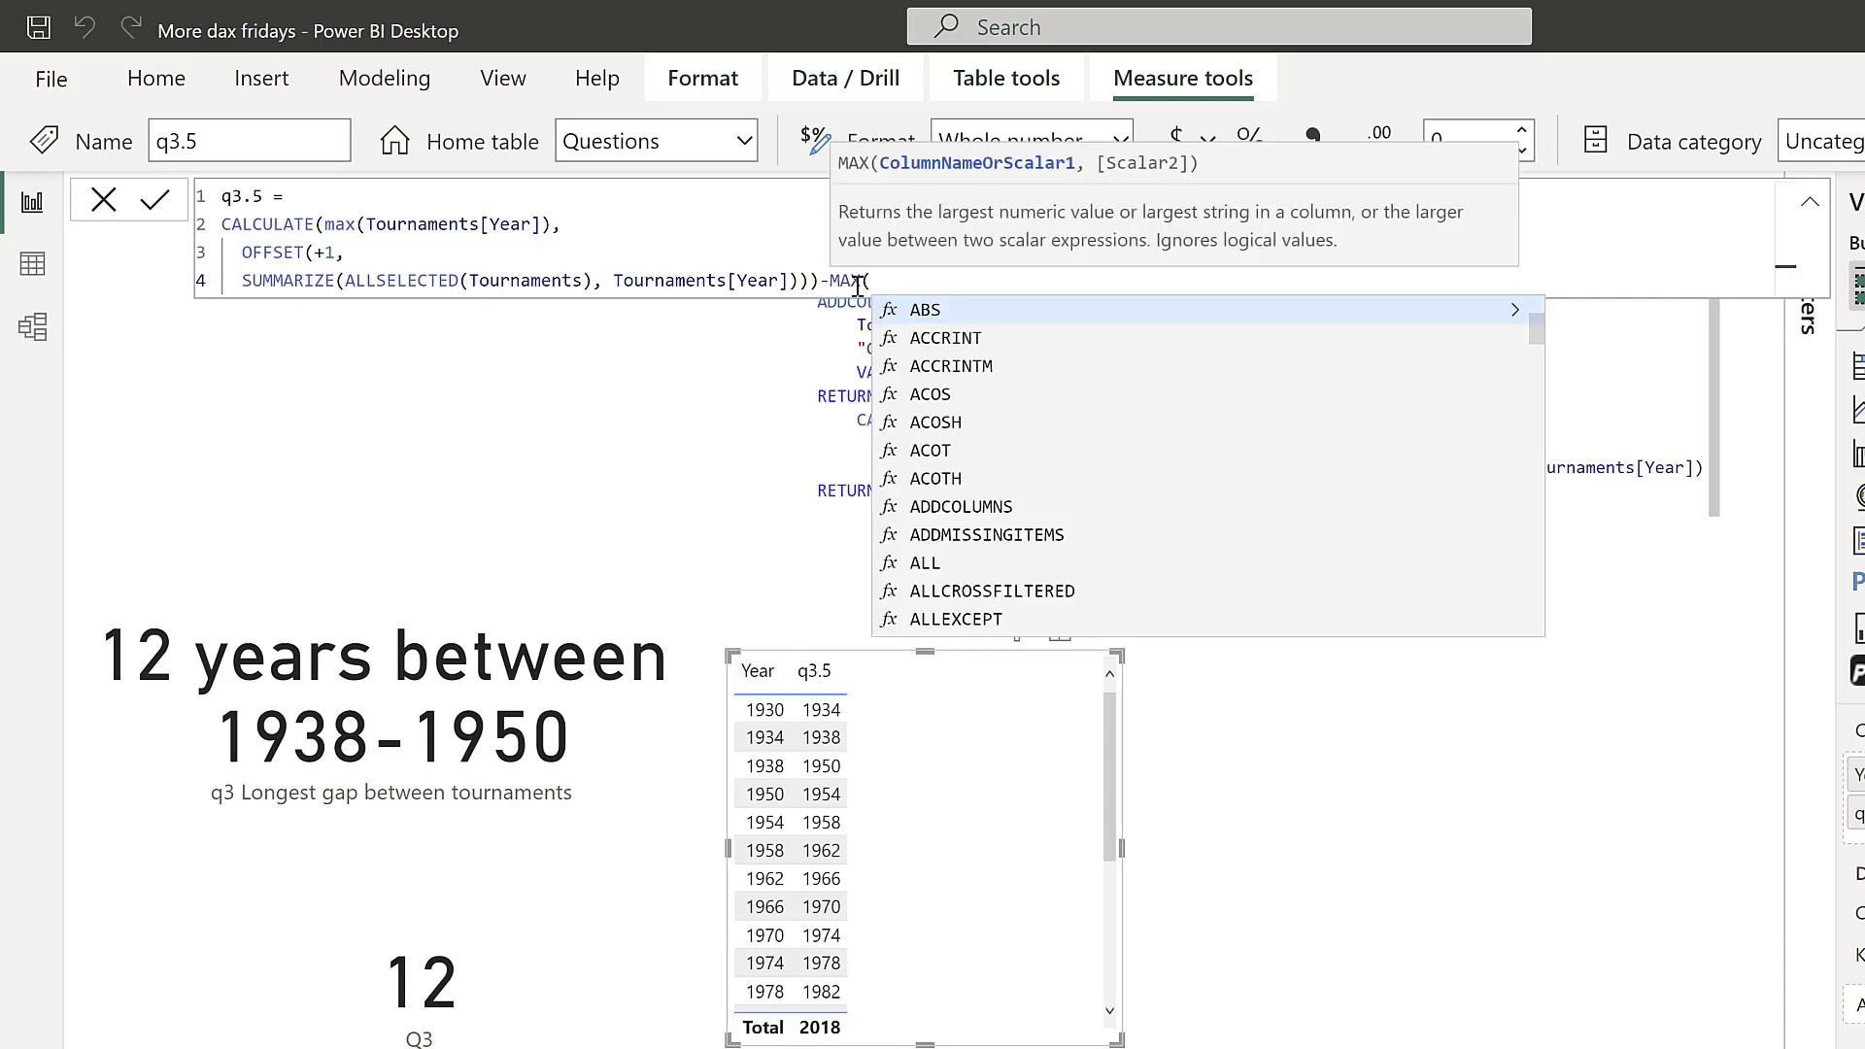
pyautogui.write('tour')
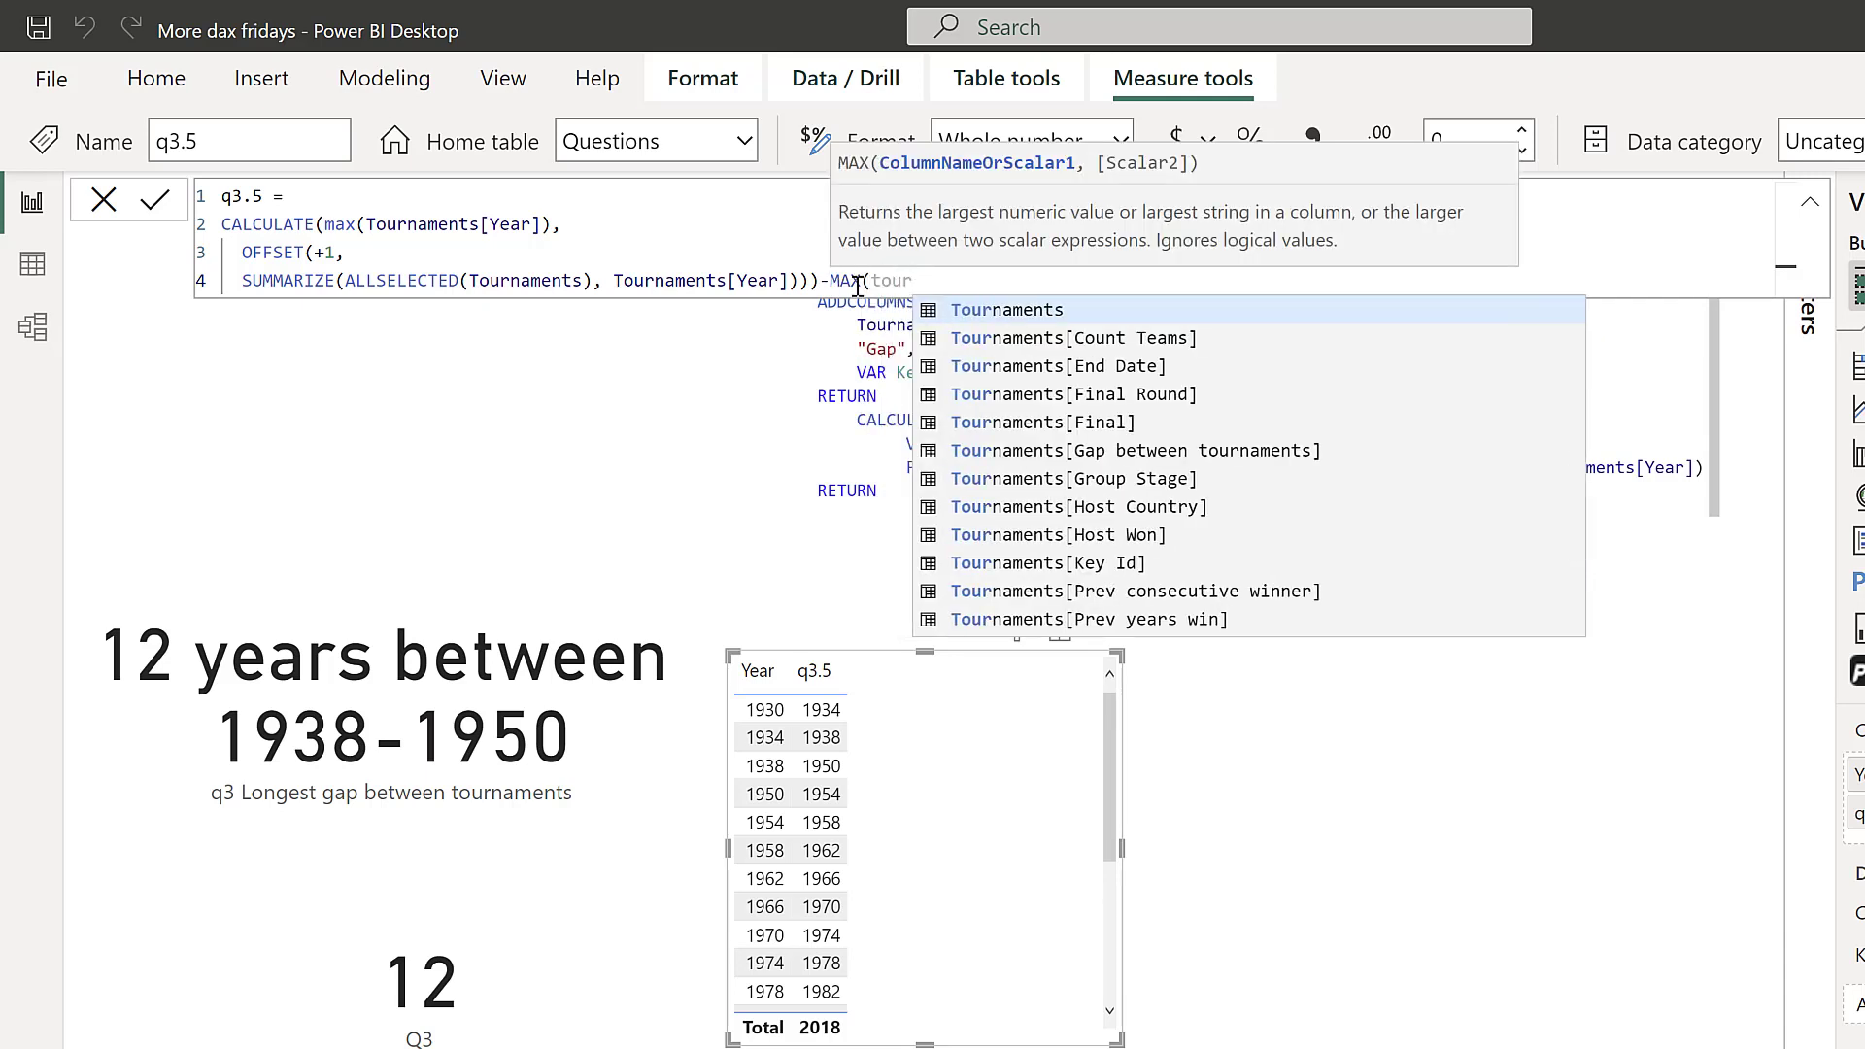
pyautogui.press('Down')
pyautogui.press('Down')
pyautogui.press('Down')
pyautogui.press('Down')
pyautogui.press('Down')
pyautogui.press('Down')
pyautogui.press('Down')
pyautogui.press('Down')
pyautogui.press('Down')
pyautogui.press('Down')
pyautogui.press('Down')
pyautogui.press('Down')
pyautogui.press('Down')
pyautogui.press('Down')
pyautogui.press('Down')
pyautogui.press('Down')
pyautogui.press('Down')
pyautogui.press('Down')
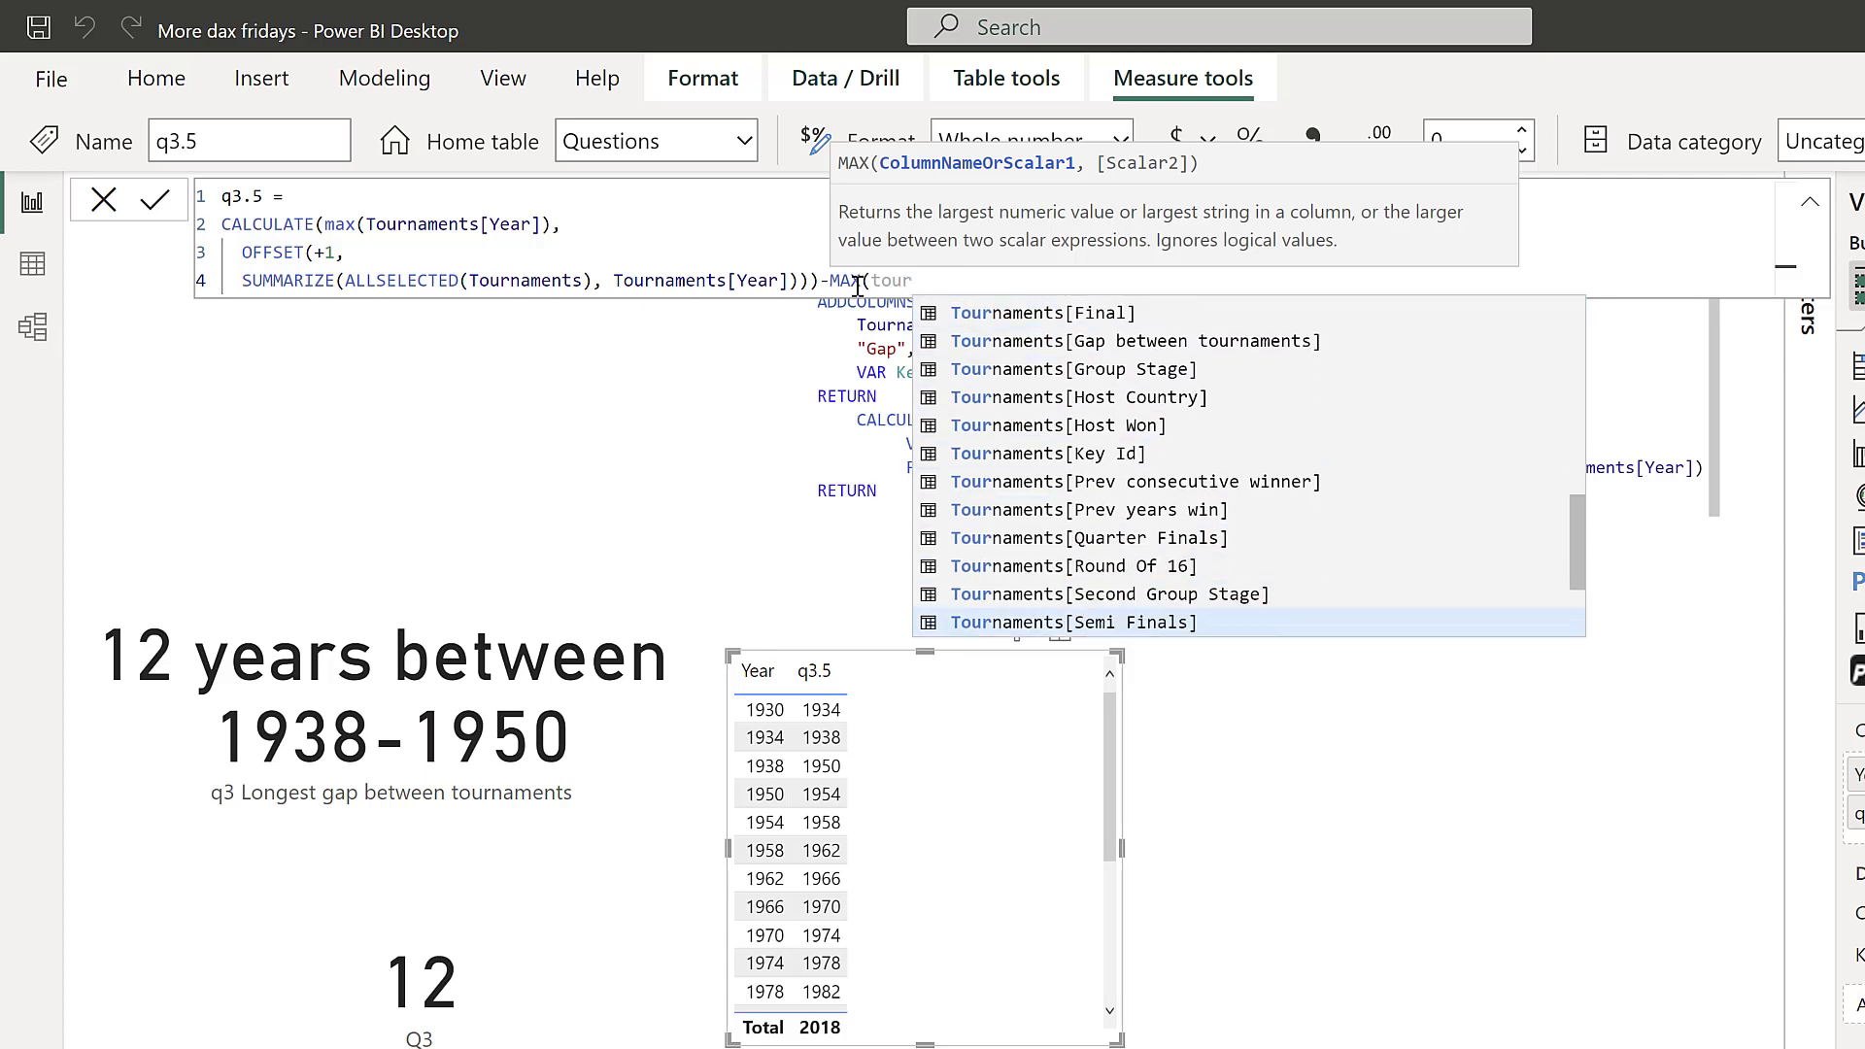
pyautogui.press('Down')
pyautogui.press('Down')
pyautogui.press('Down')
pyautogui.press('Down')
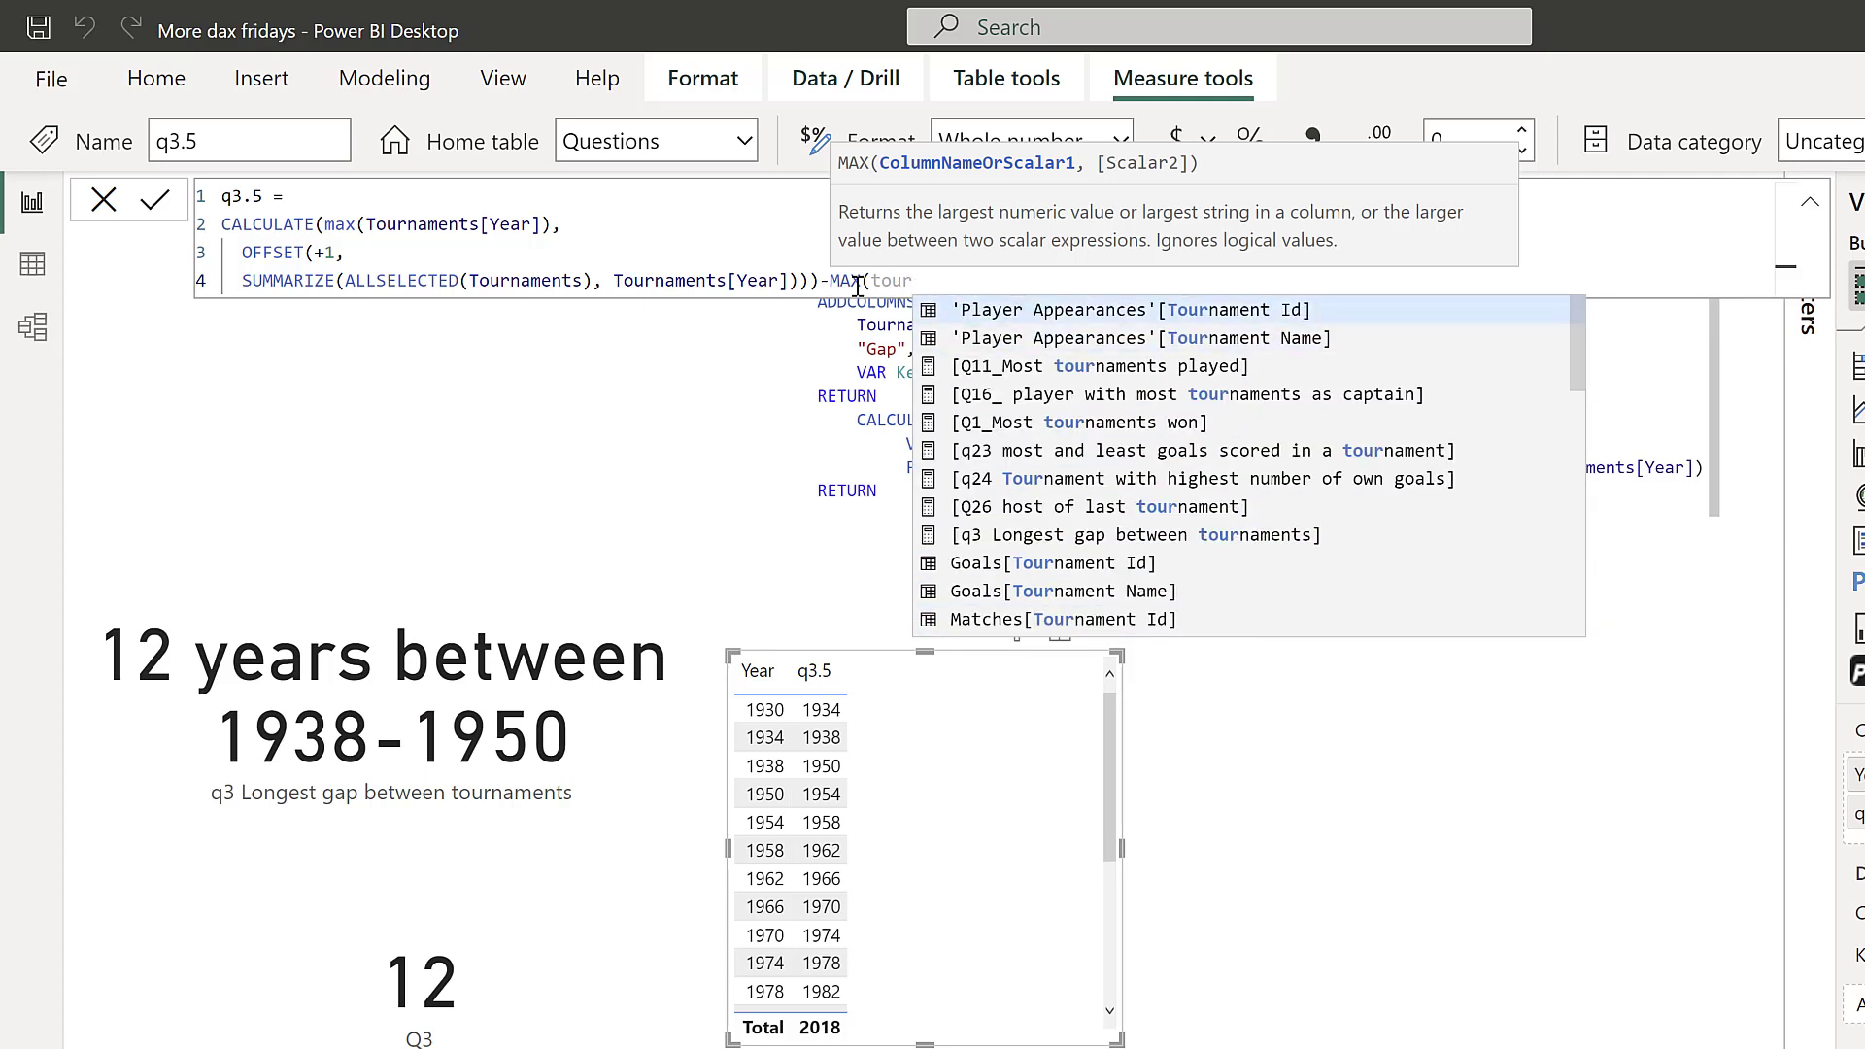
pyautogui.press('Up')
pyautogui.press('Tab')
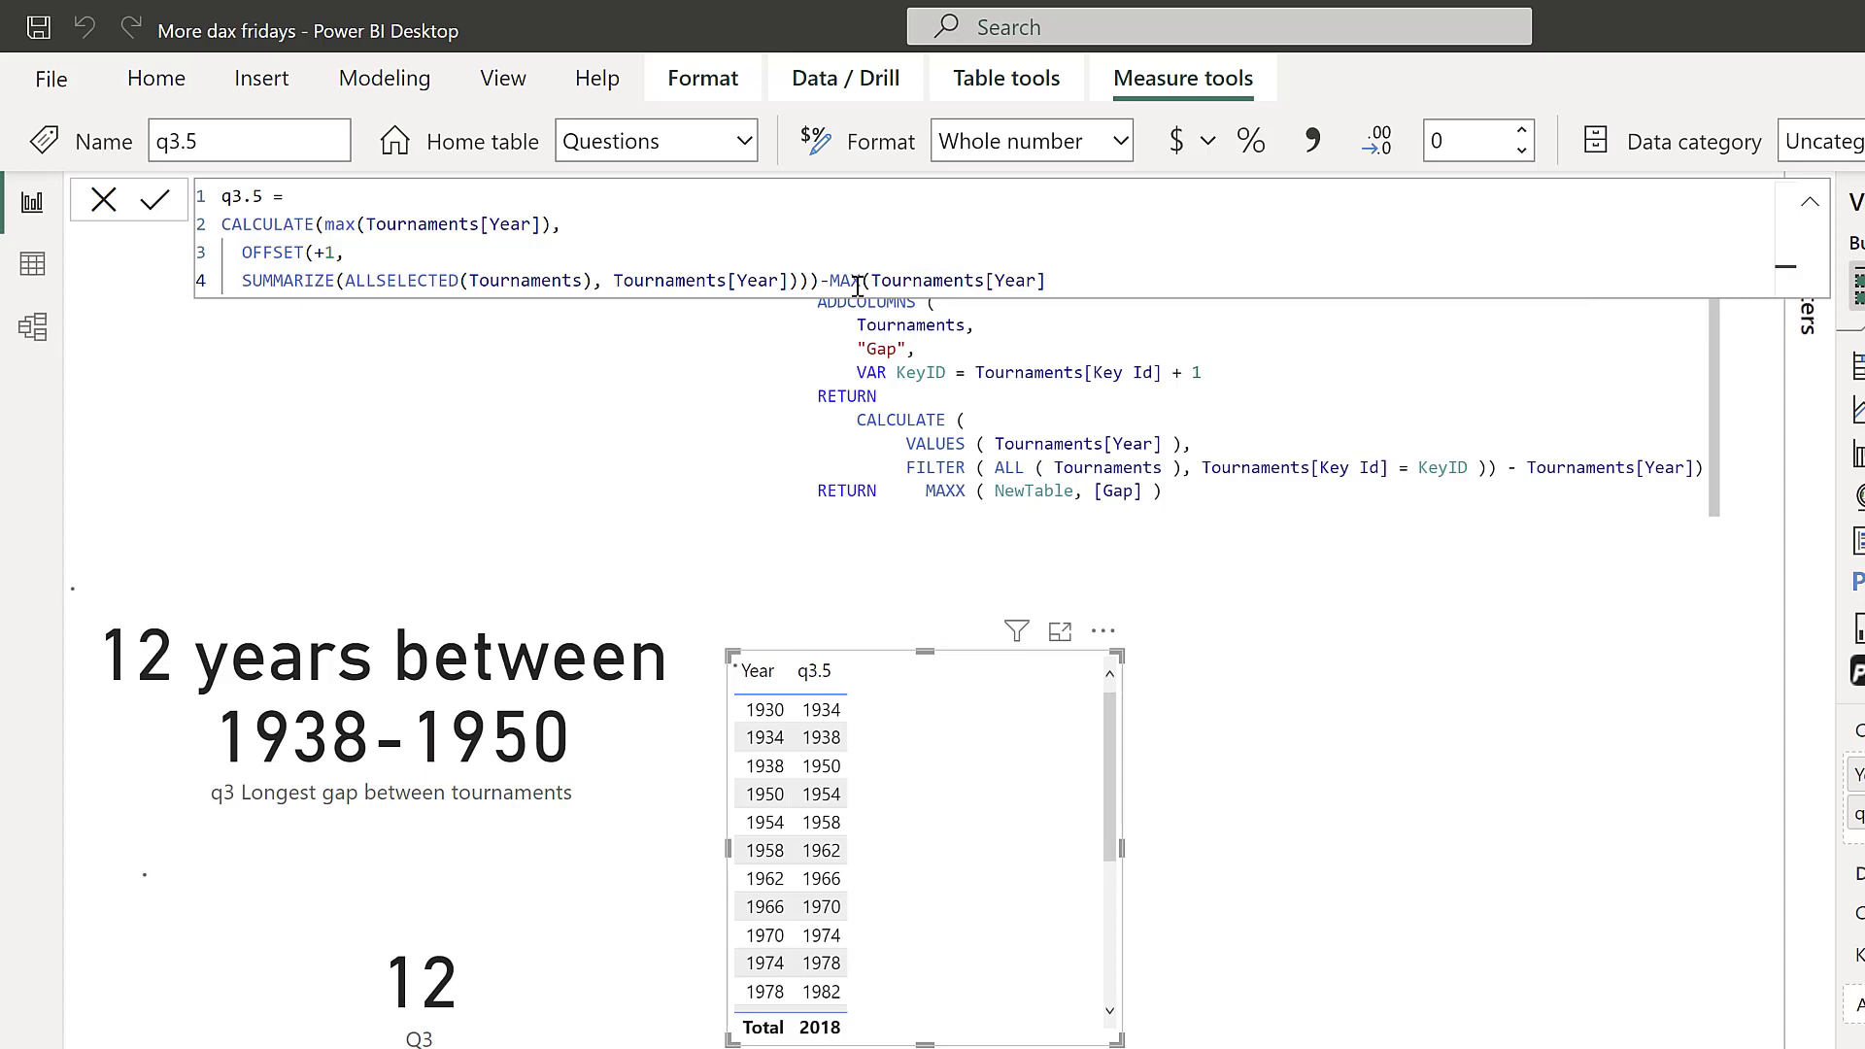
pyautogui.press('Return')
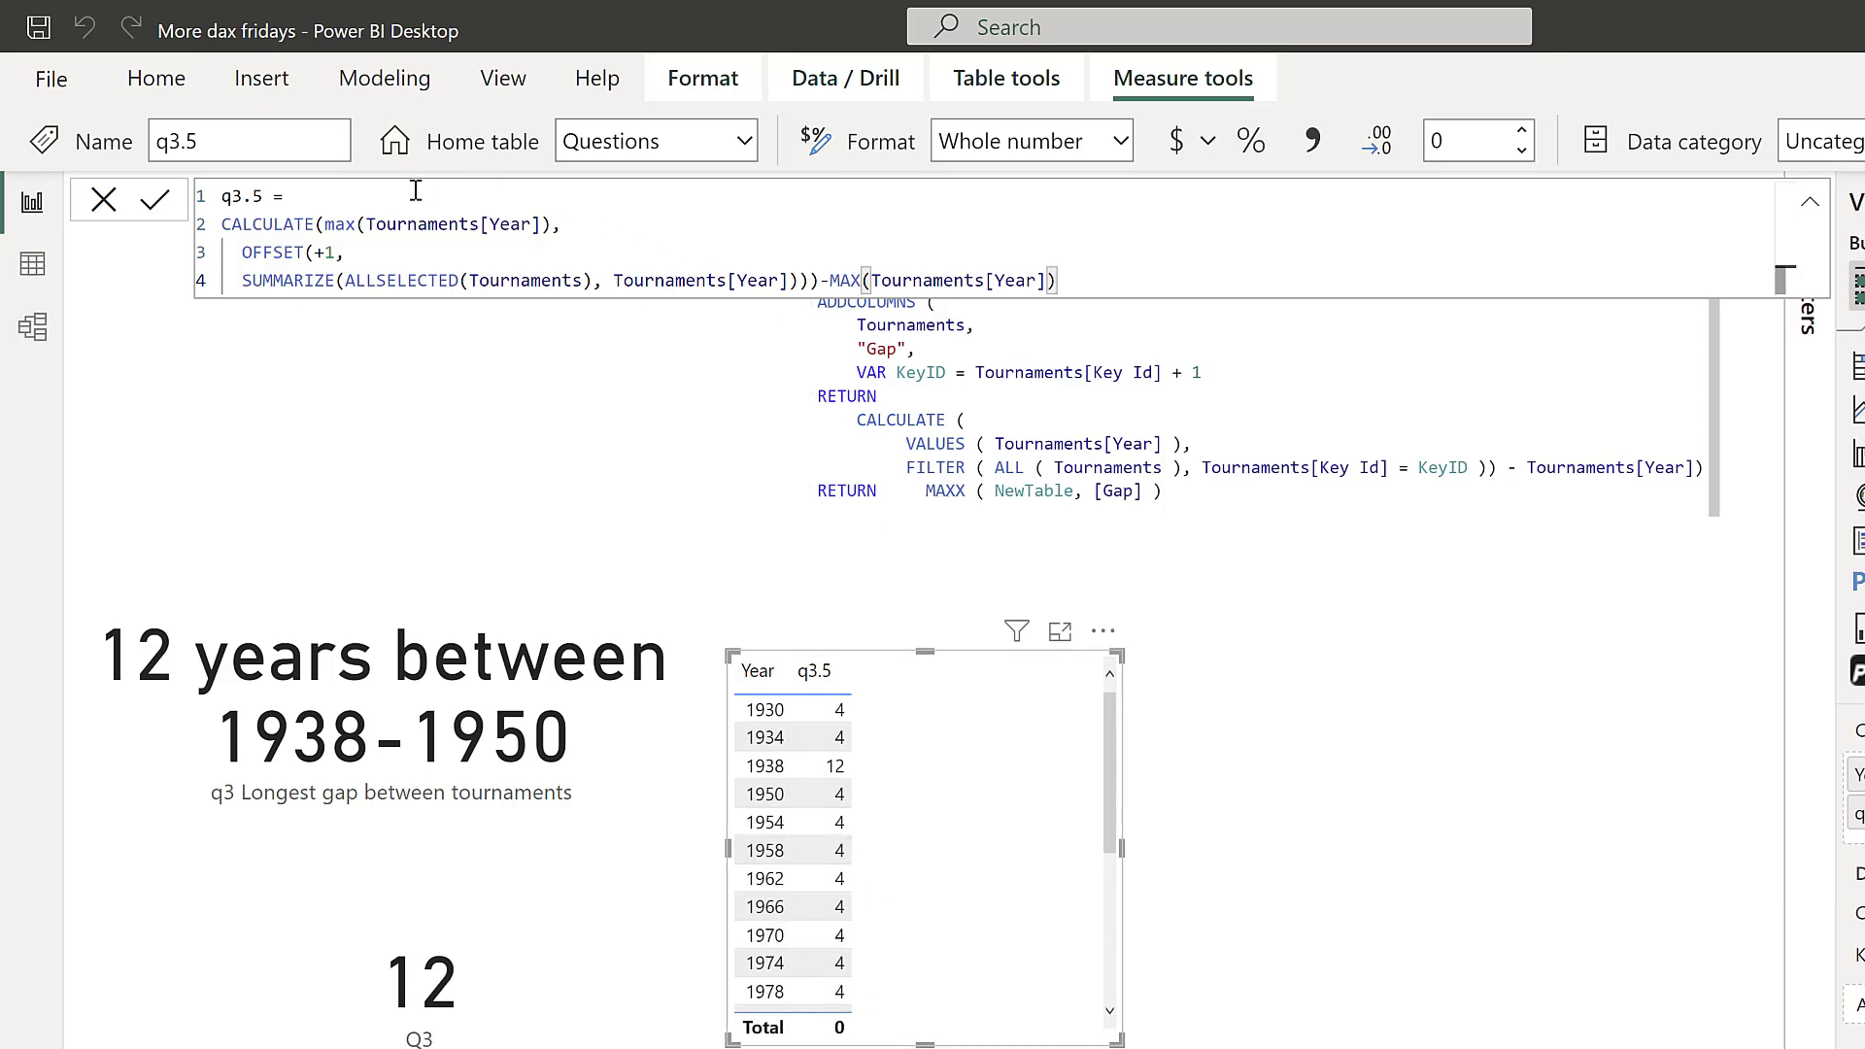
# - Declare a variable named gap on a new line above CALCULATE to hold the year difference
pyautogui.click(346, 191)
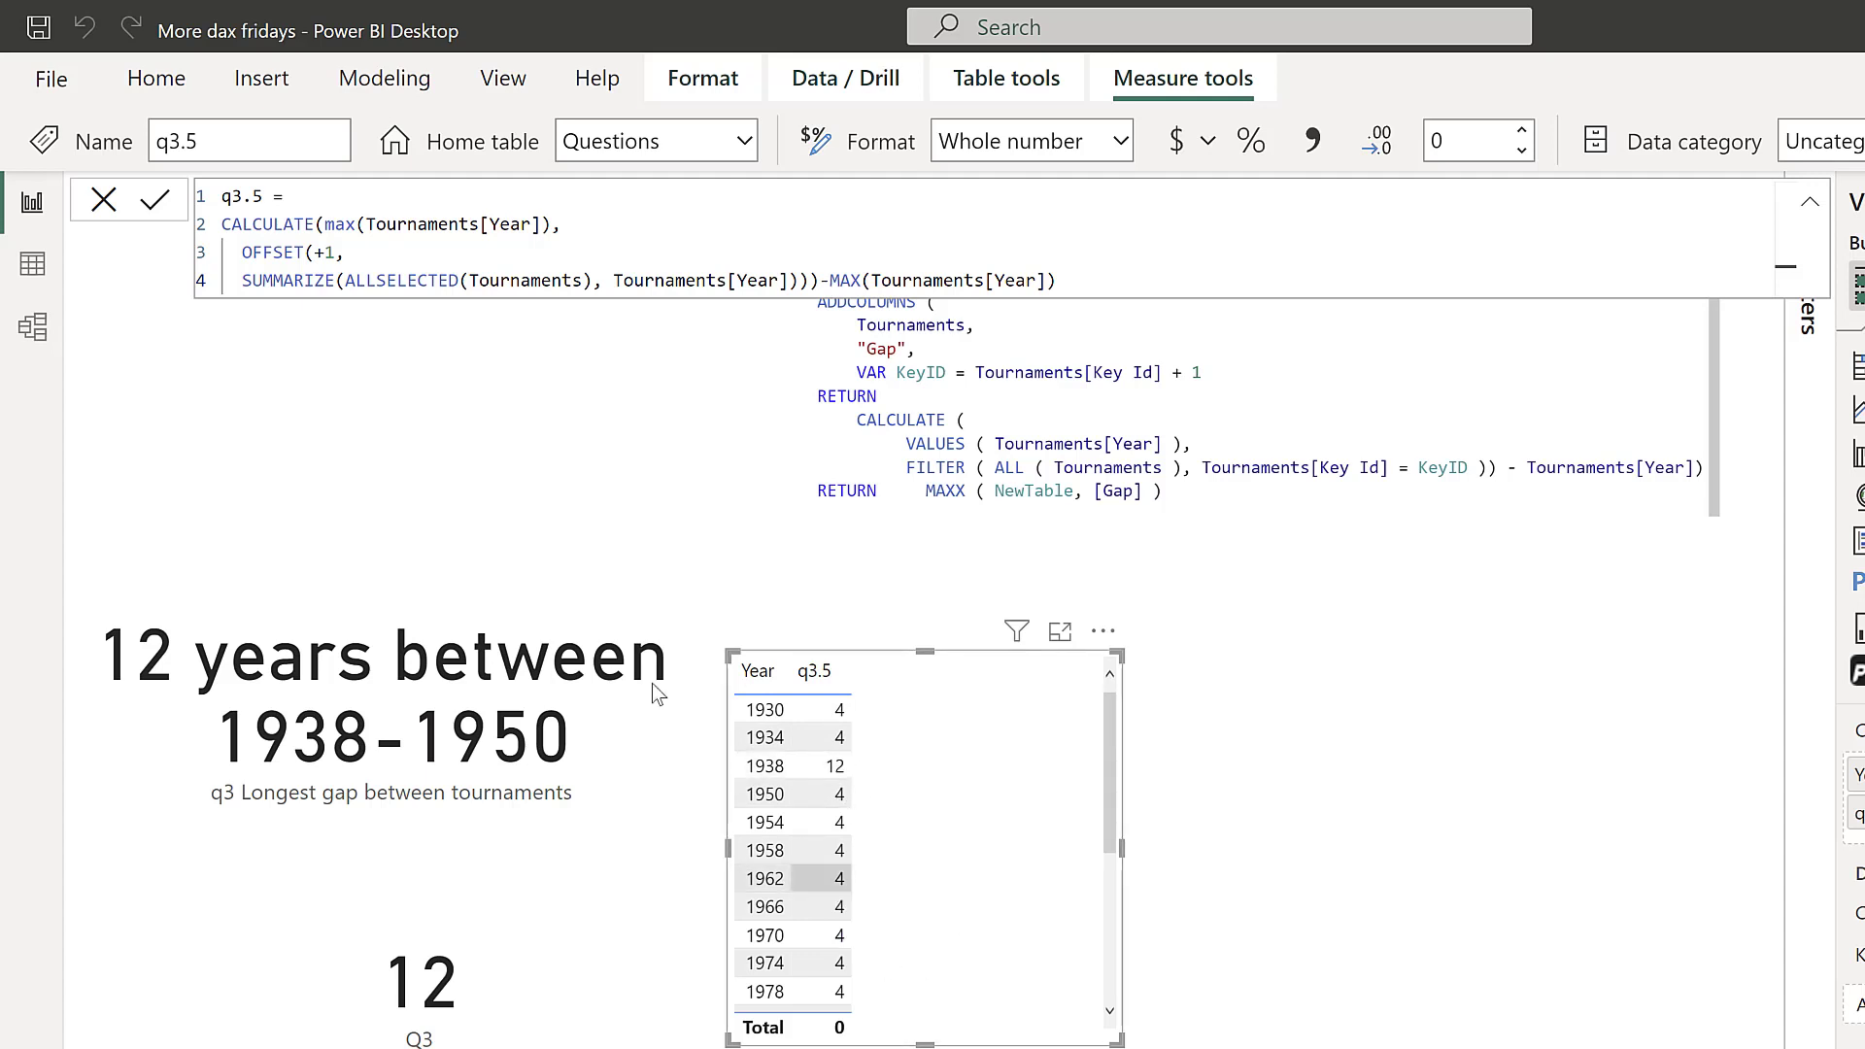
pyautogui.click(377, 206)
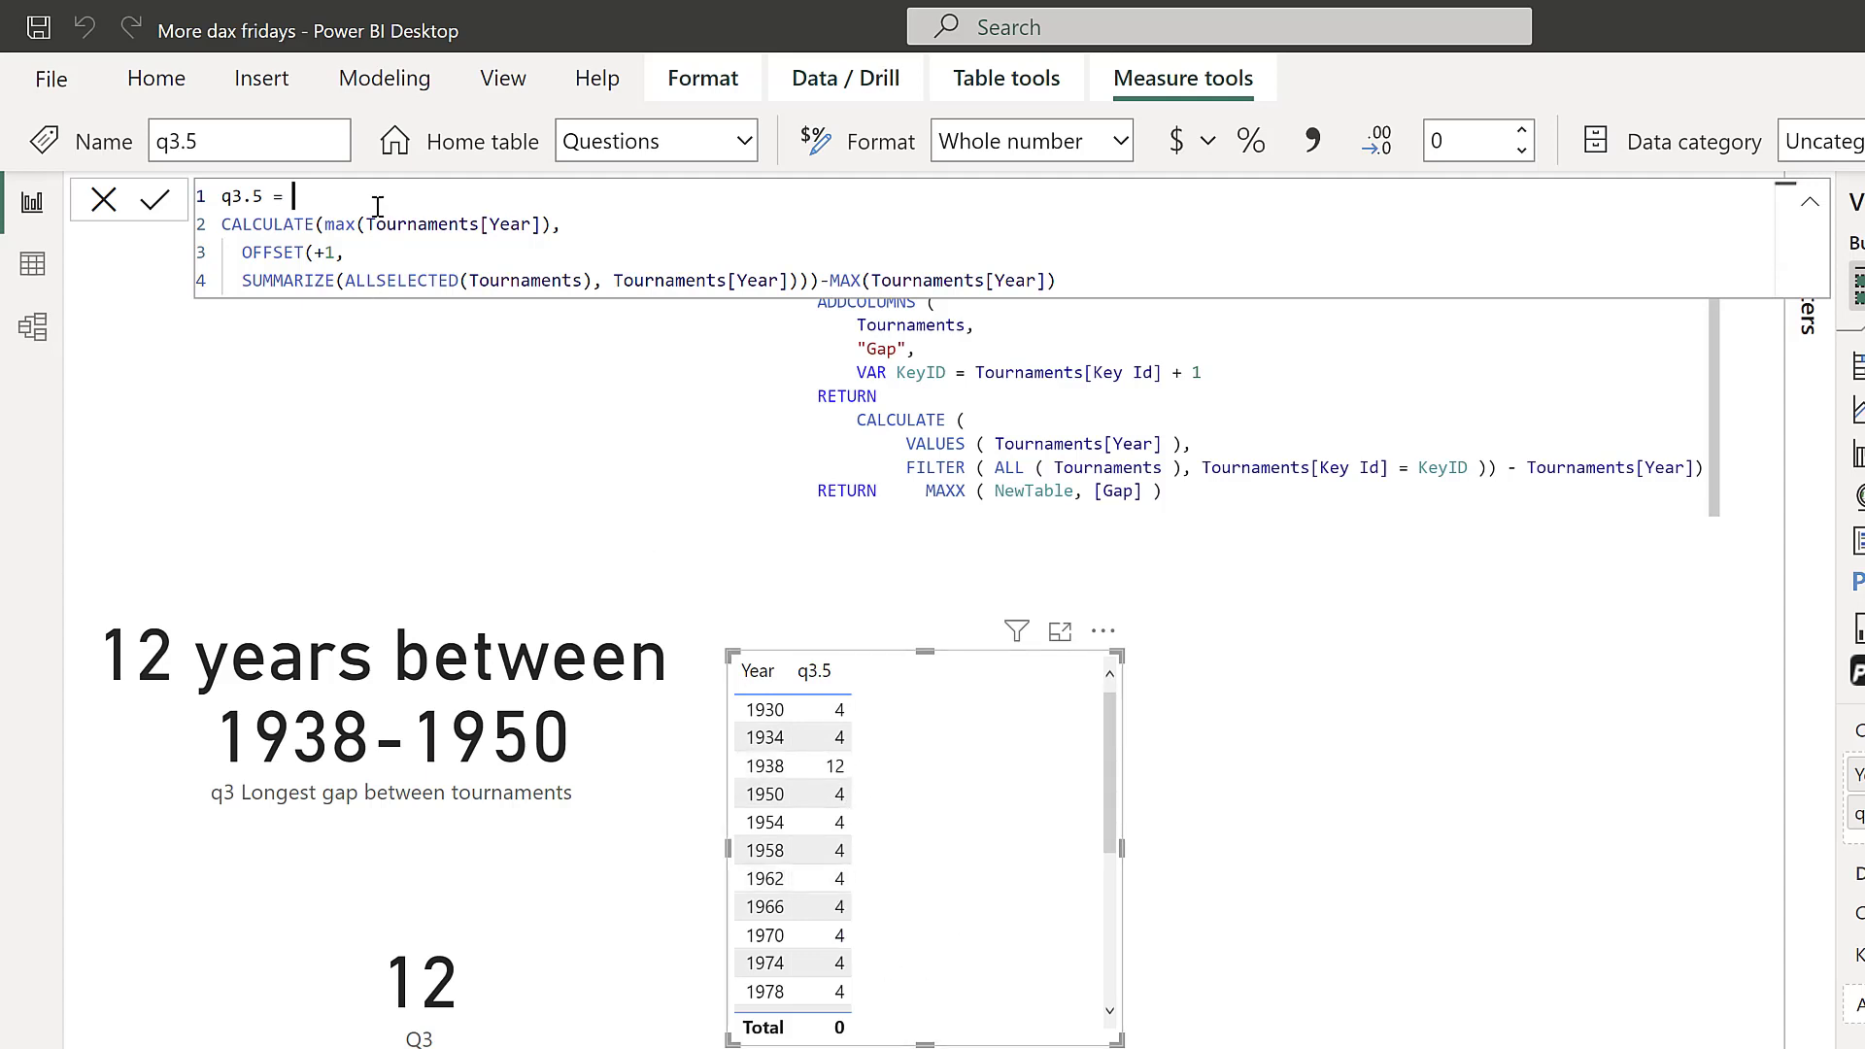
pyautogui.hotkey('shift', 'Return')
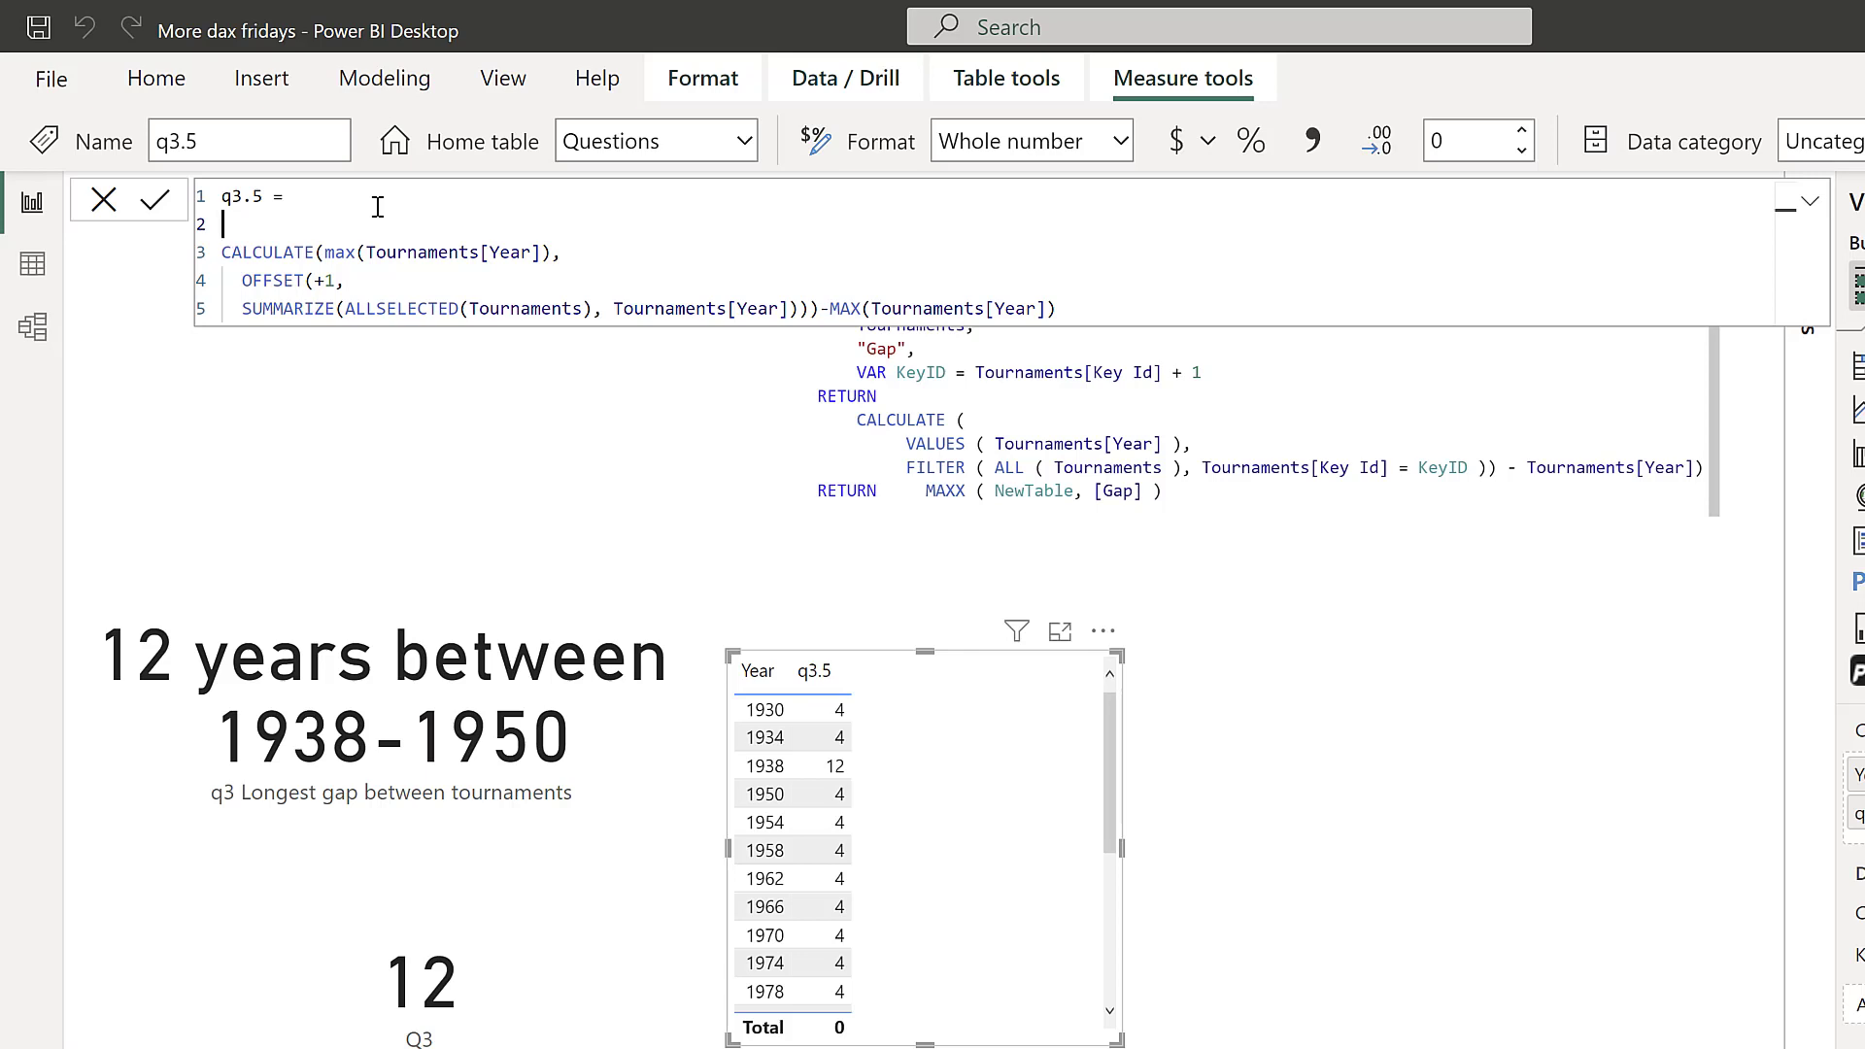
pyautogui.write('VAR')
pyautogui.write(' f')
pyautogui.write('ap =')
# - Add a return line below the gap expression and start a new line under it
pyautogui.press('Down')
pyautogui.press('Down')
pyautogui.click(1155, 299)
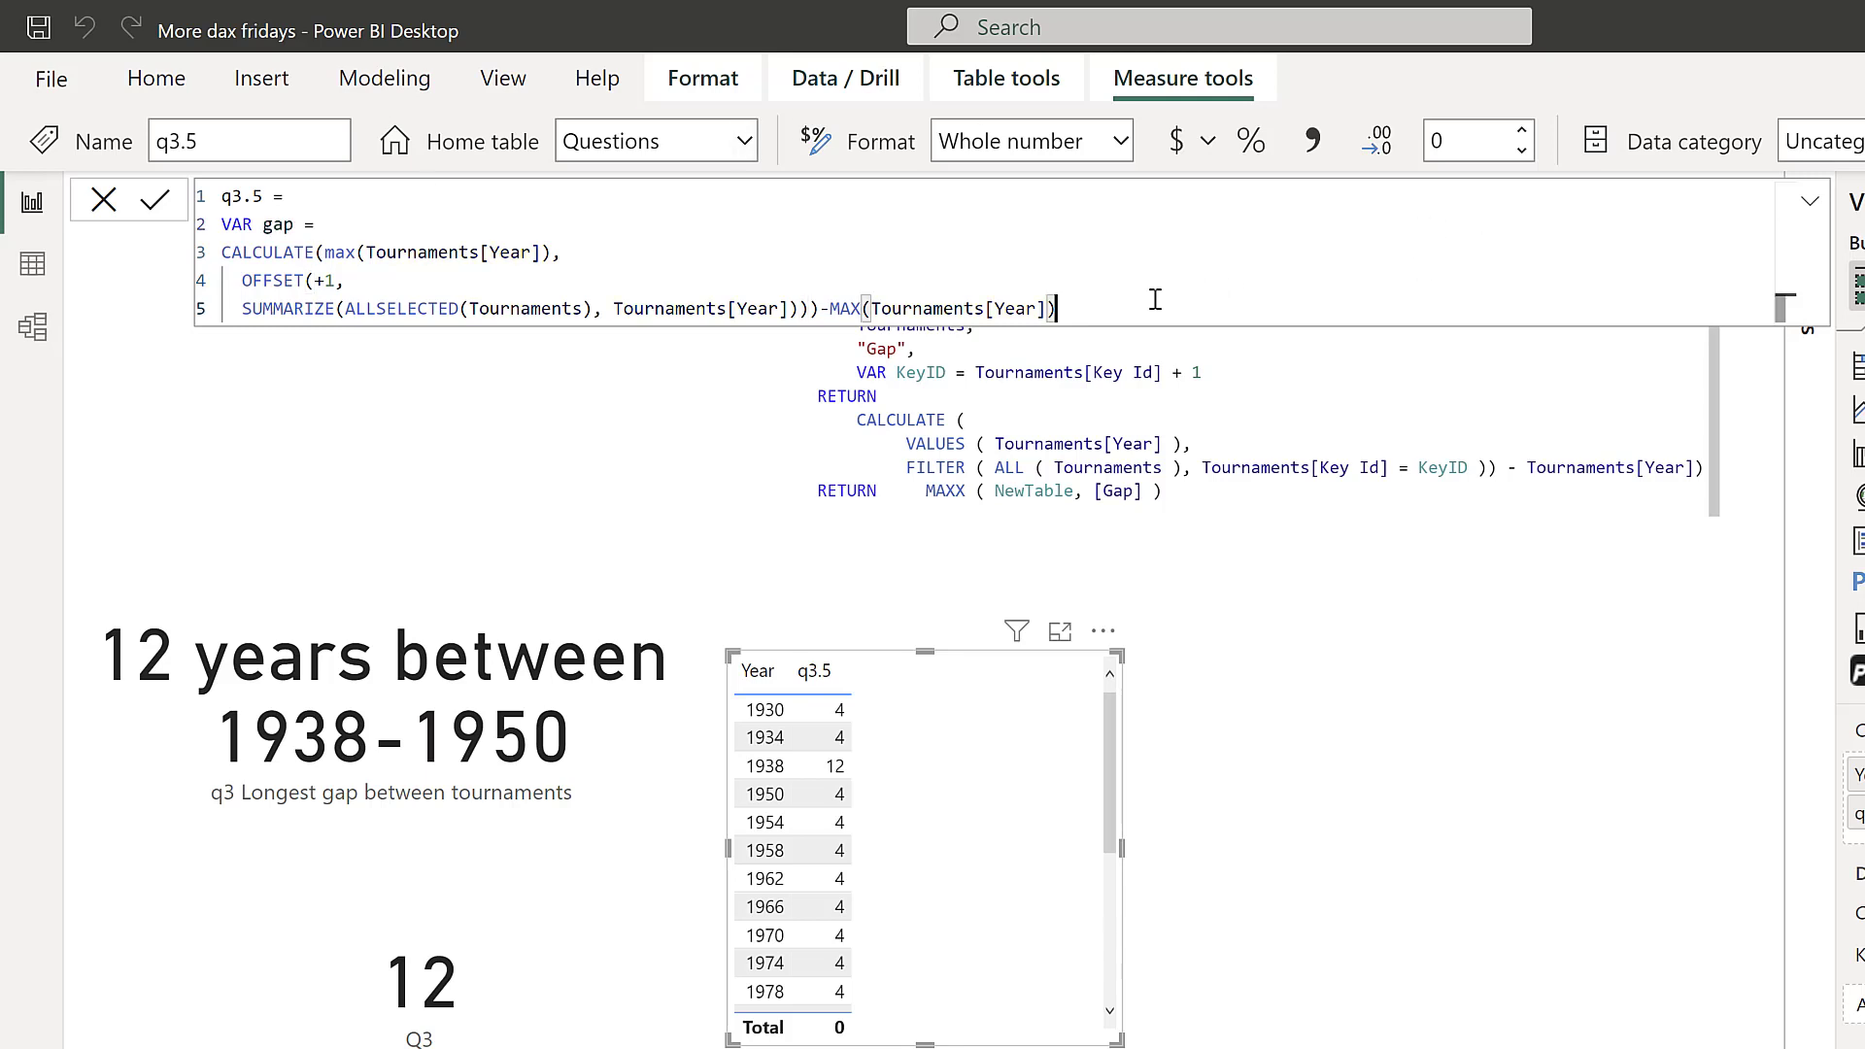
pyautogui.hotkey('shift', 'Return')
pyautogui.write('return')
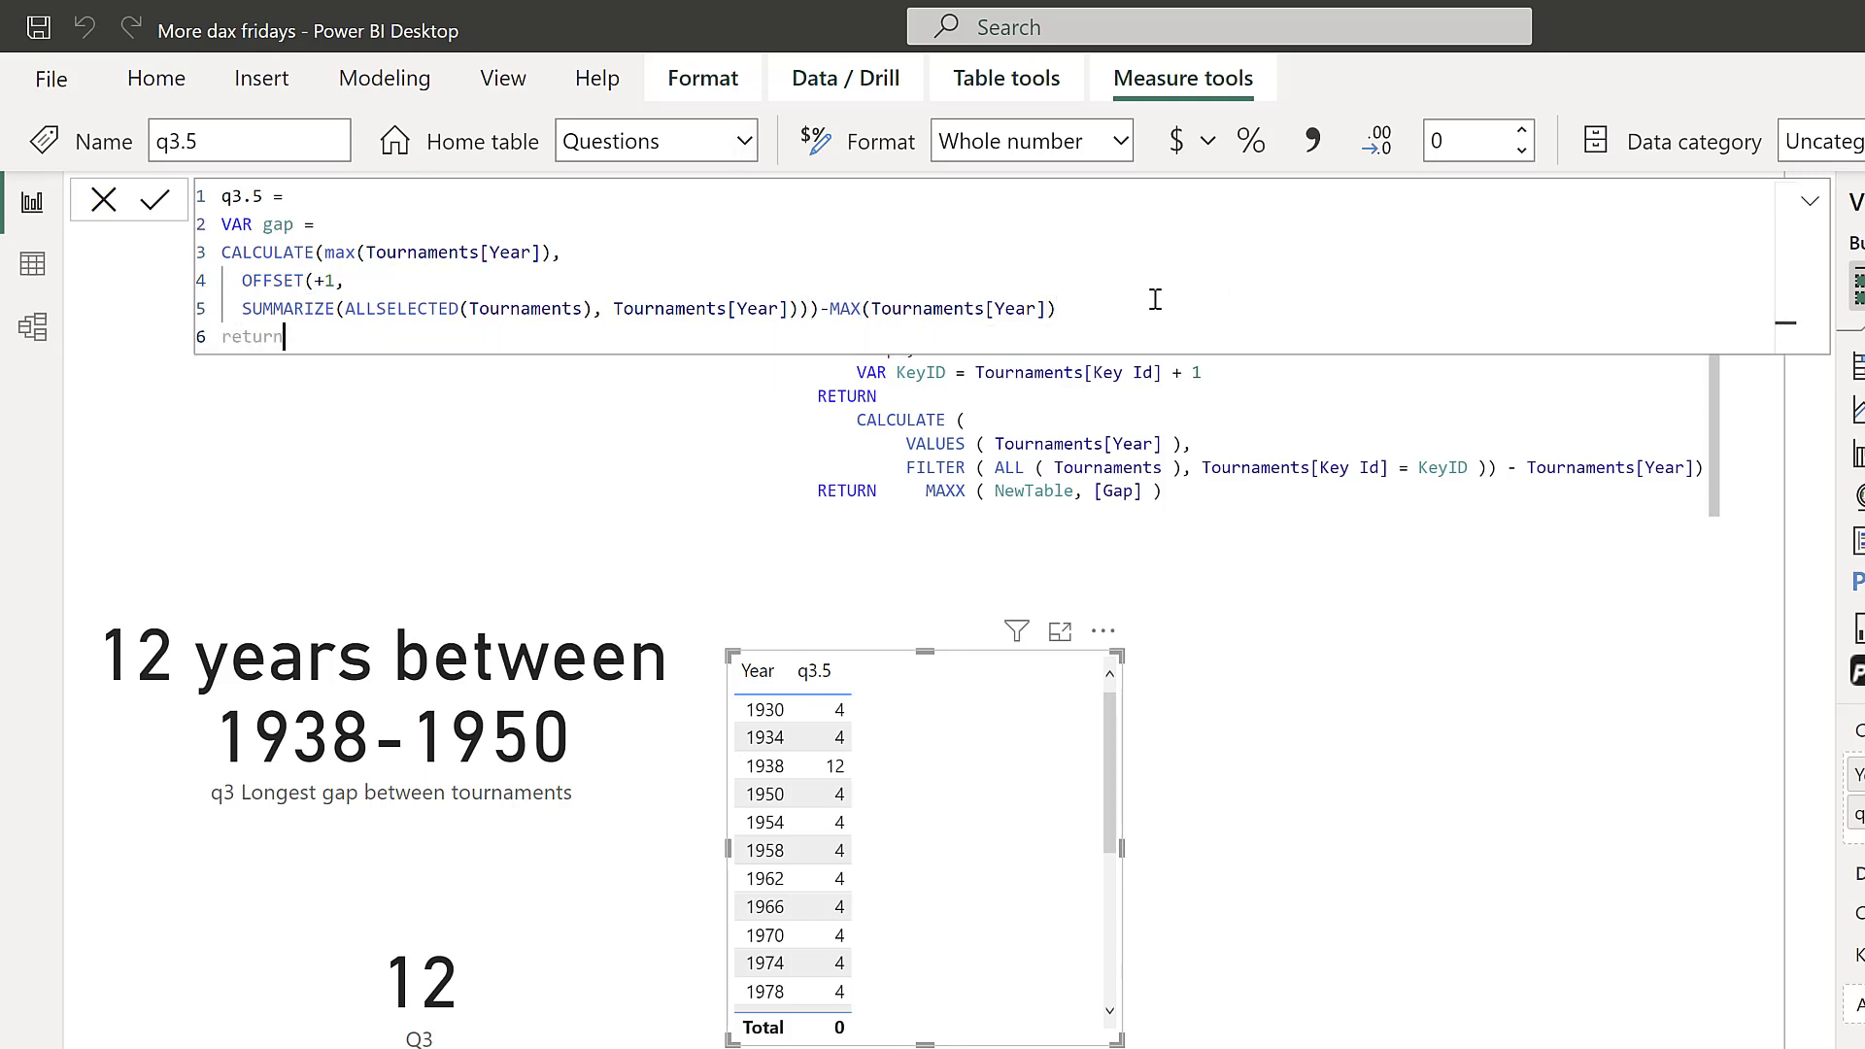
pyautogui.hotkey('shift', 'Return')
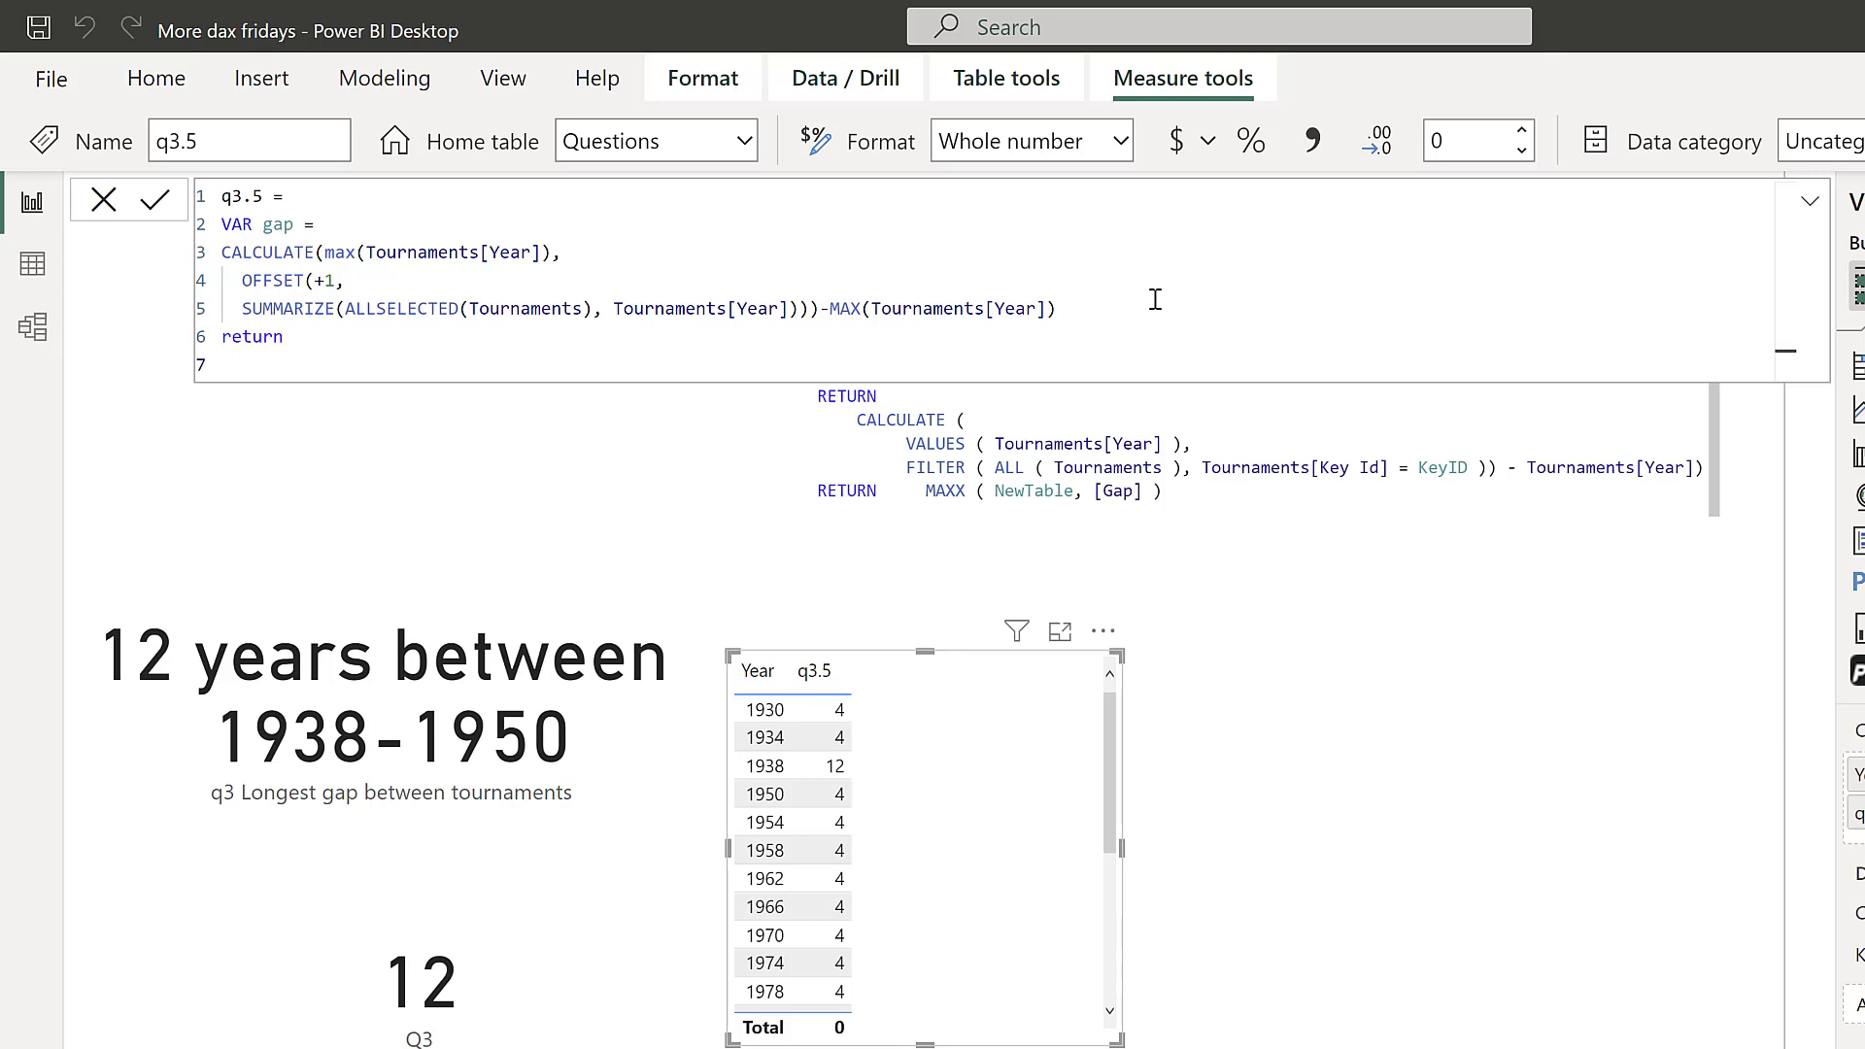
# - Return MAXX(Tournaments, gap) as the measure's result and commit the q3.5 measure
pyautogui.write('maxx(')
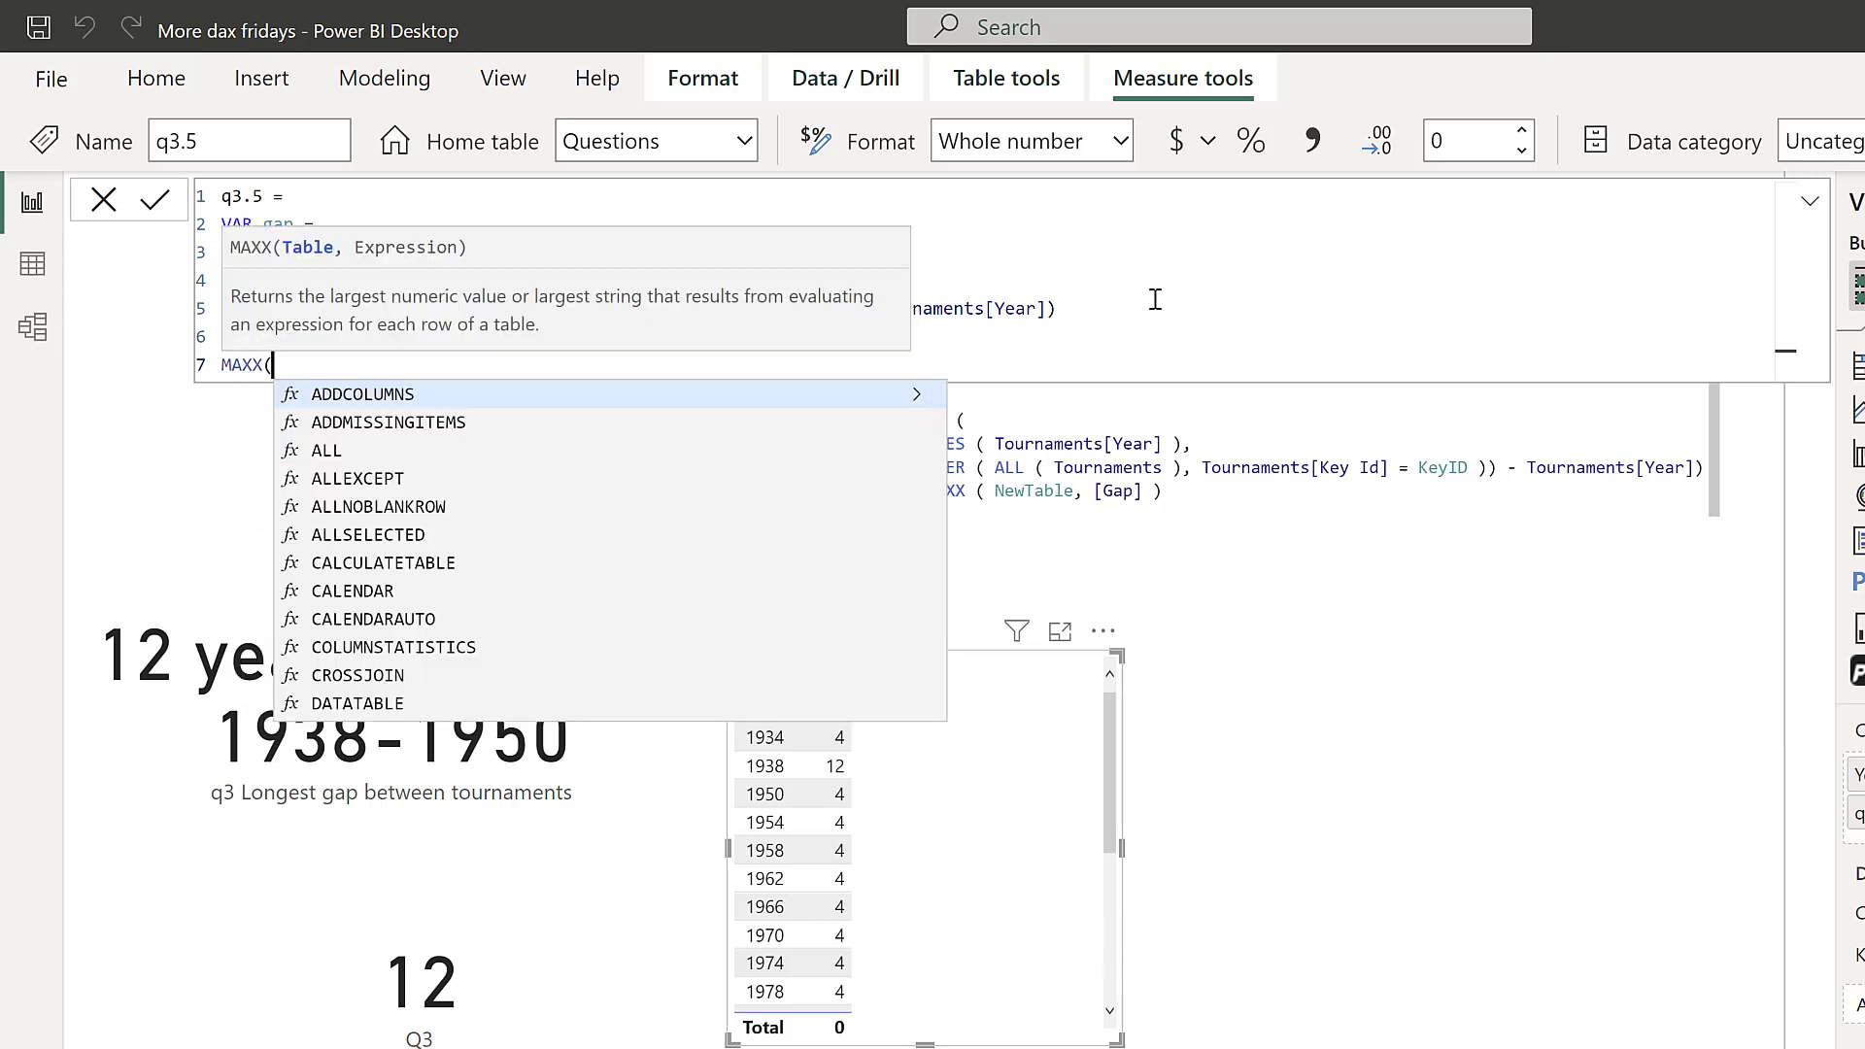
pyautogui.write('tour')
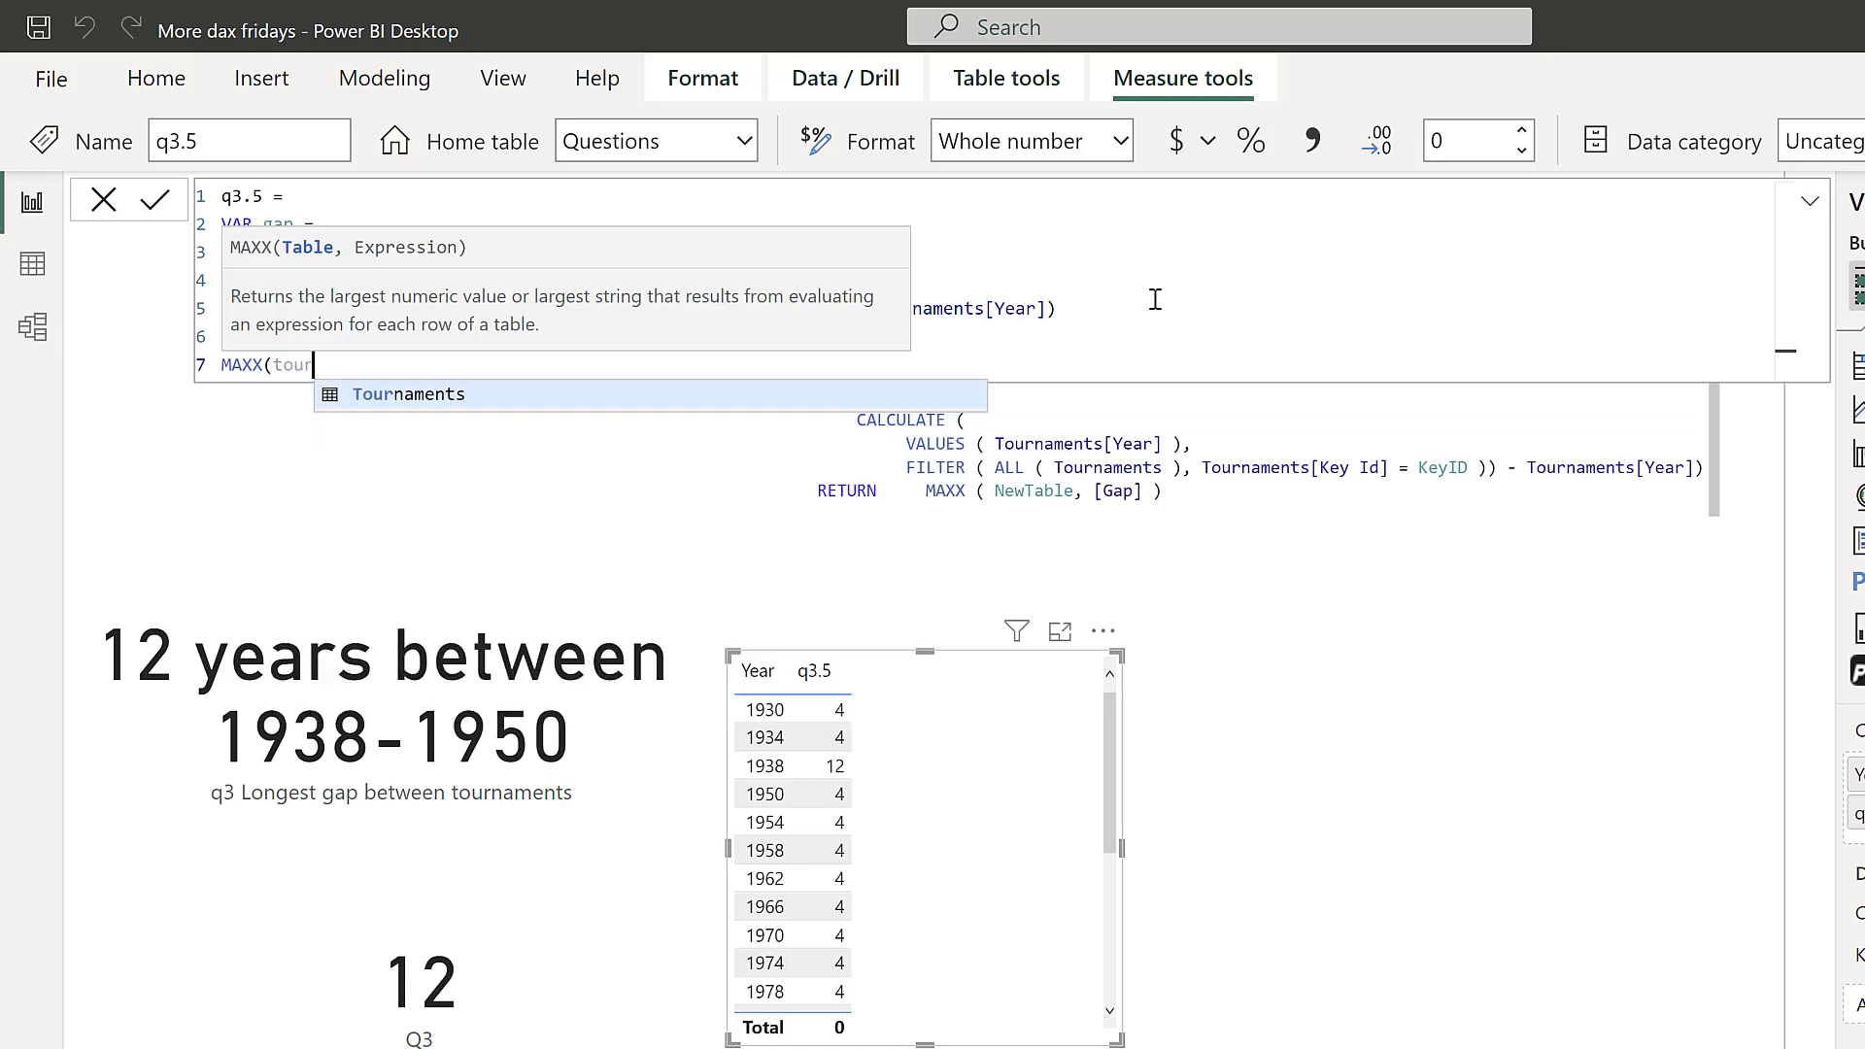
pyautogui.press('Tab')
pyautogui.write(',')
pyautogui.press('Escape')
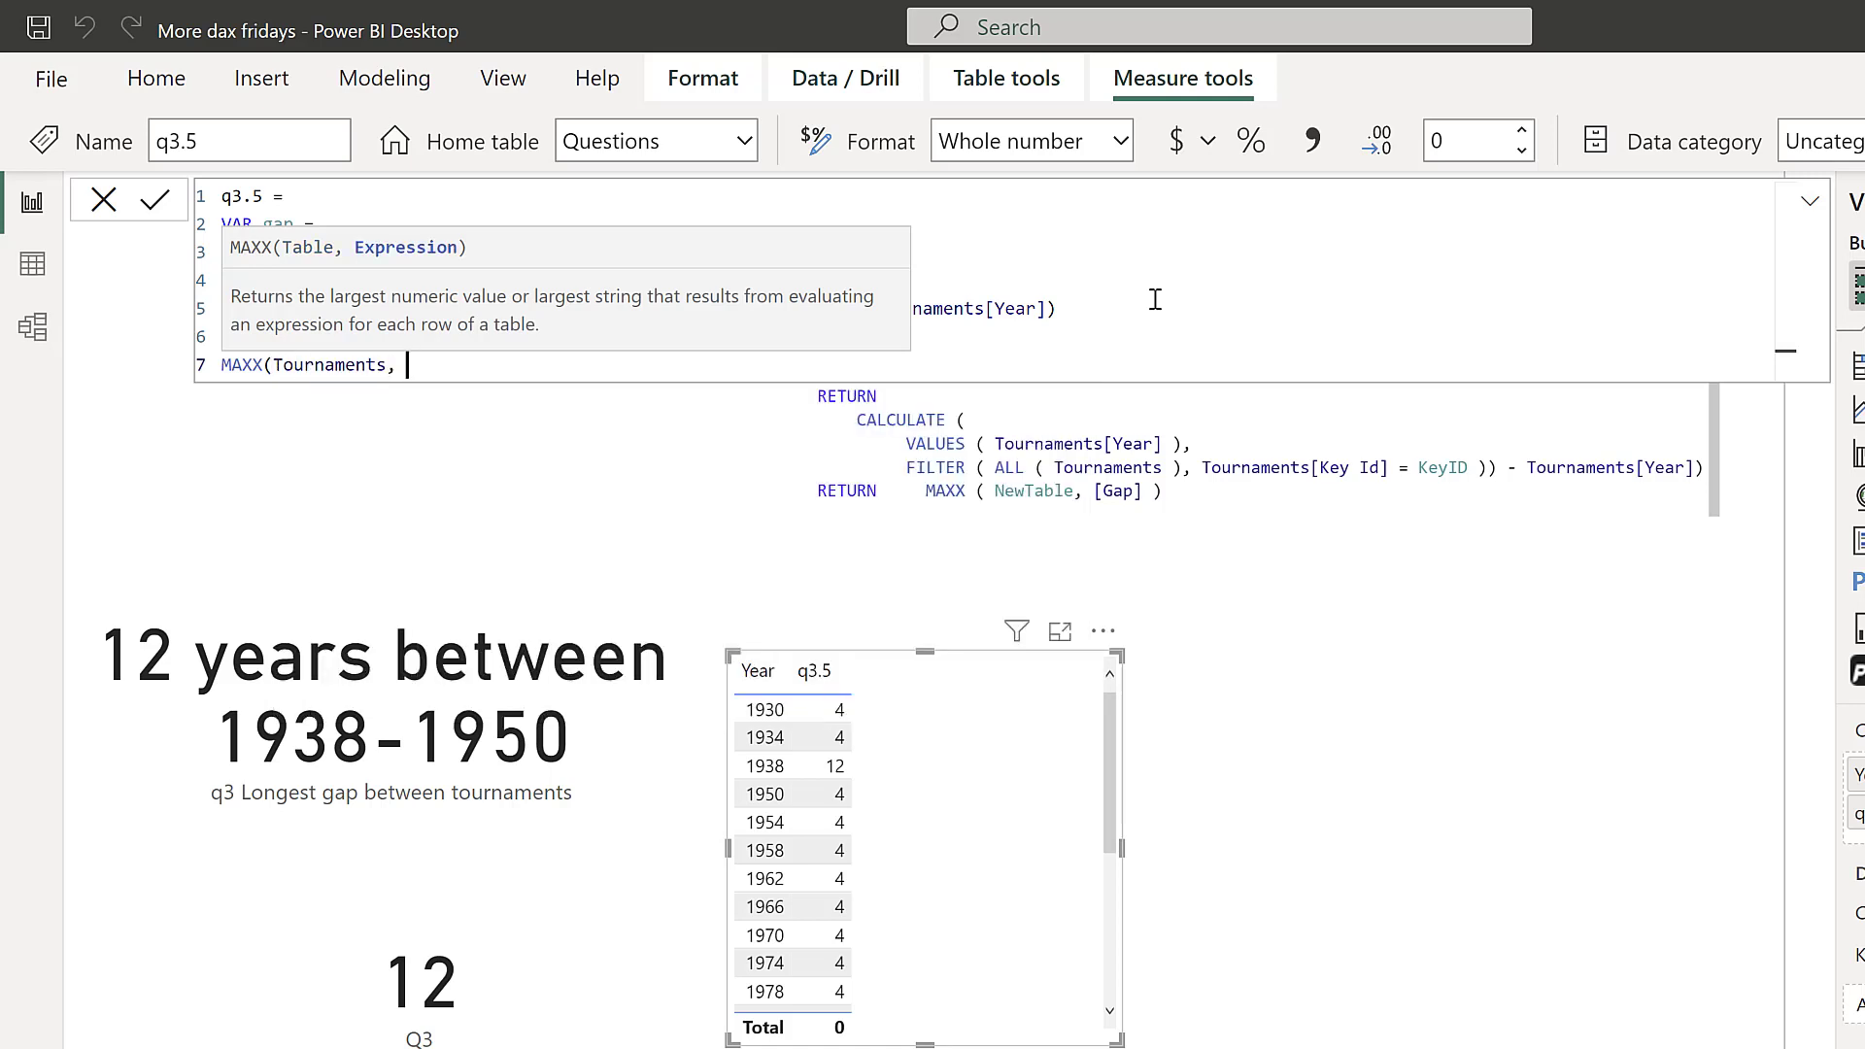
pyautogui.write('gap)')
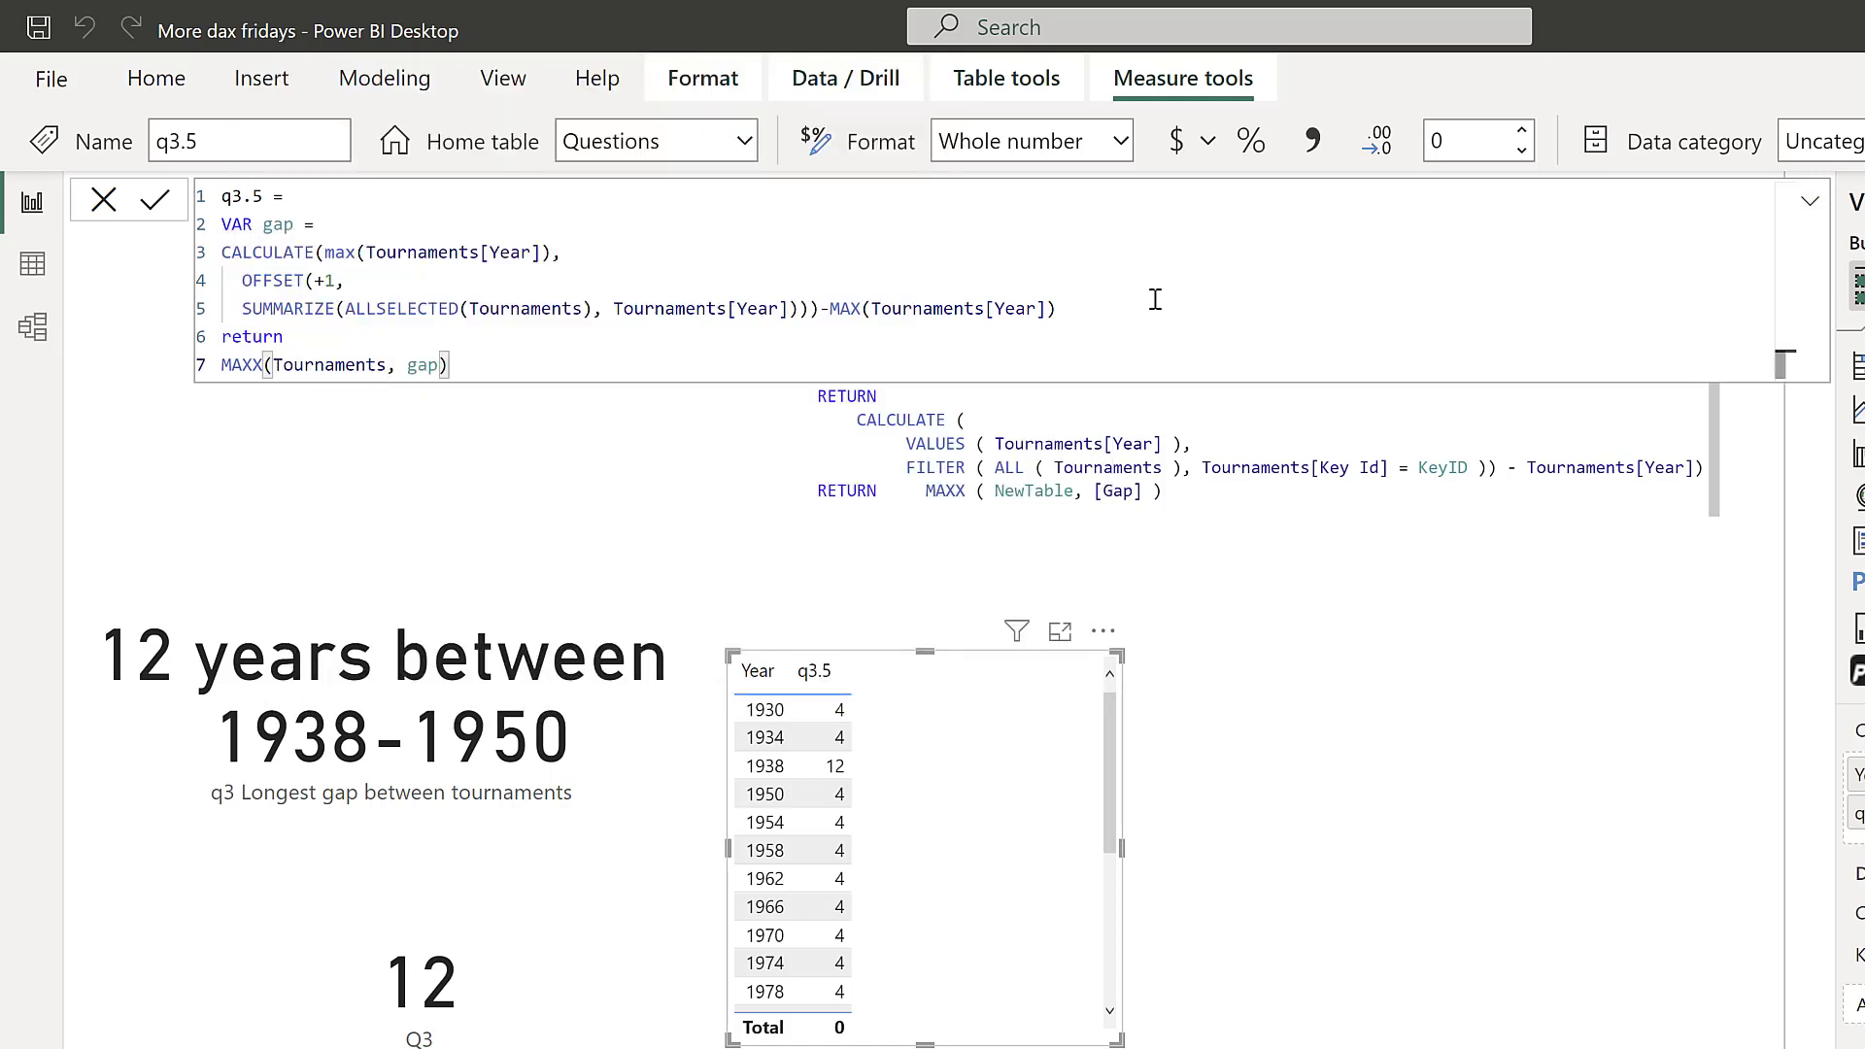
pyautogui.press('Return')
# - Add the q3.5 measure as a card visual beside the Year table and look through the table's yearly gaps
pyautogui.moveTo(1408, 832); pyautogui.dragTo(1519, 832)
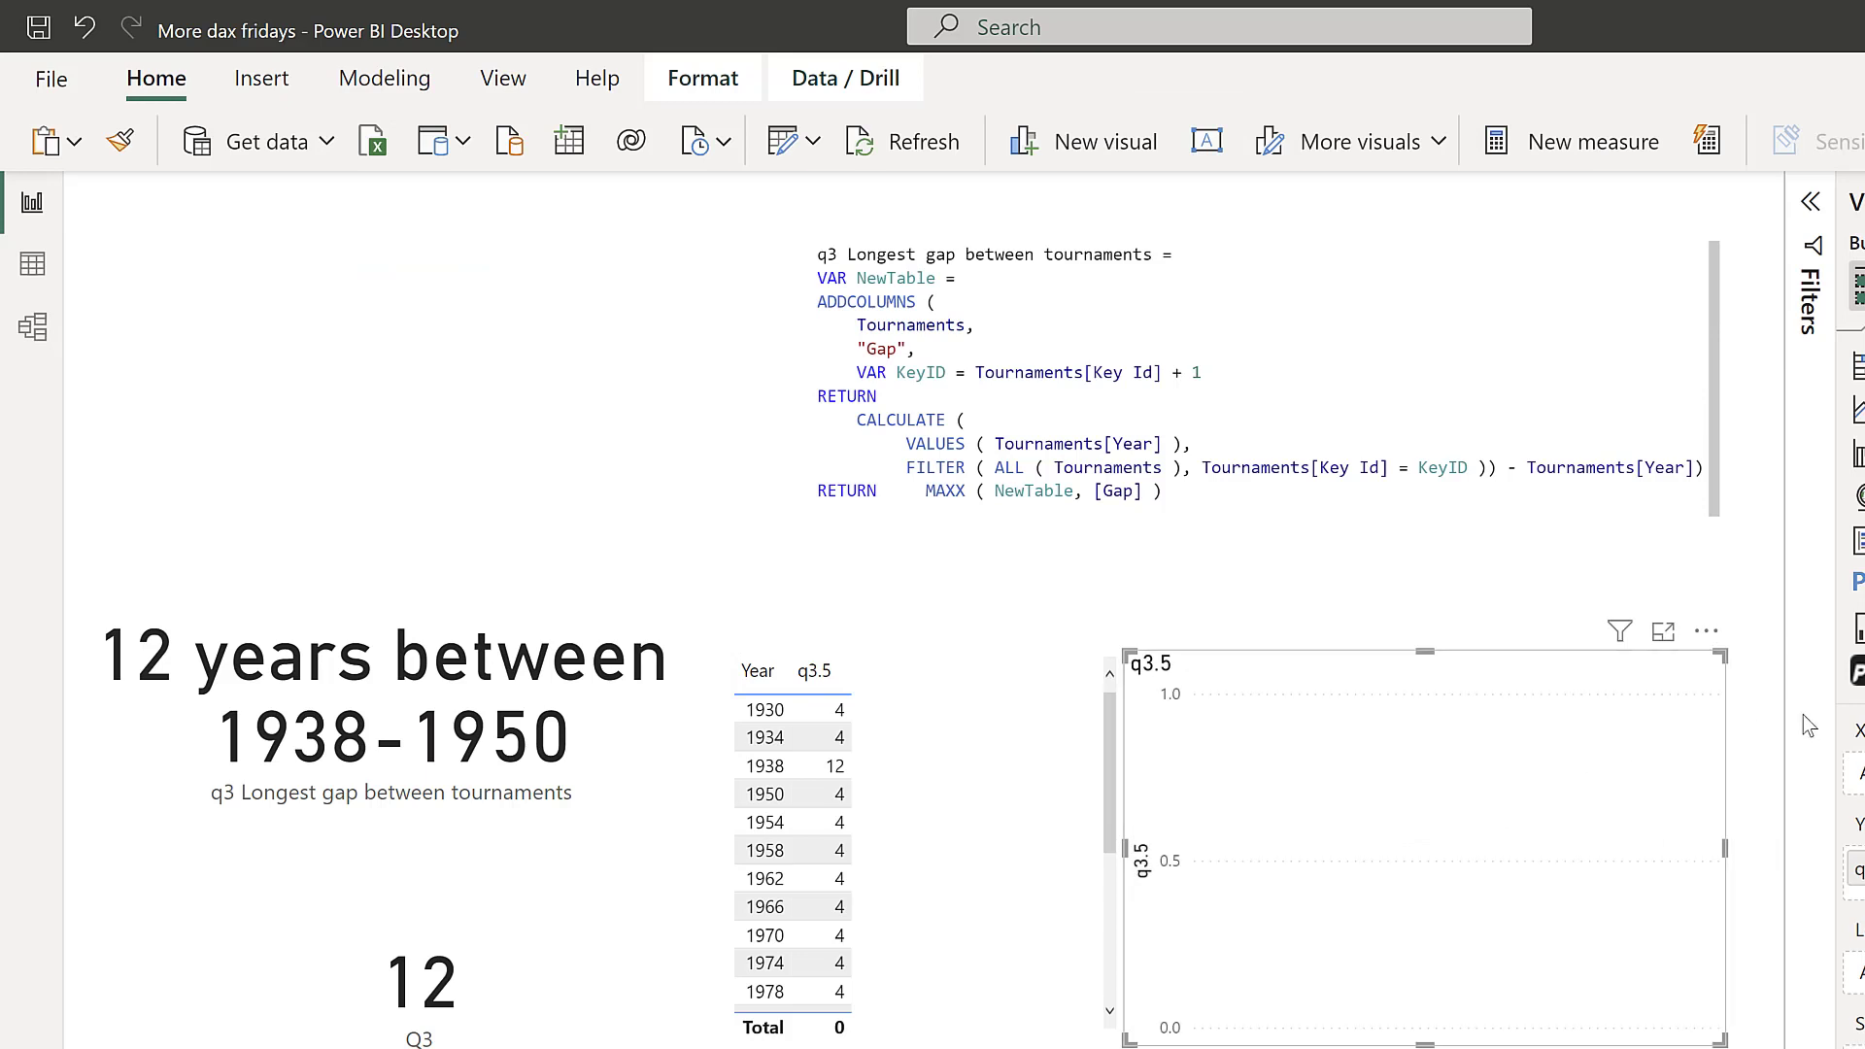
pyautogui.click(1863, 498)
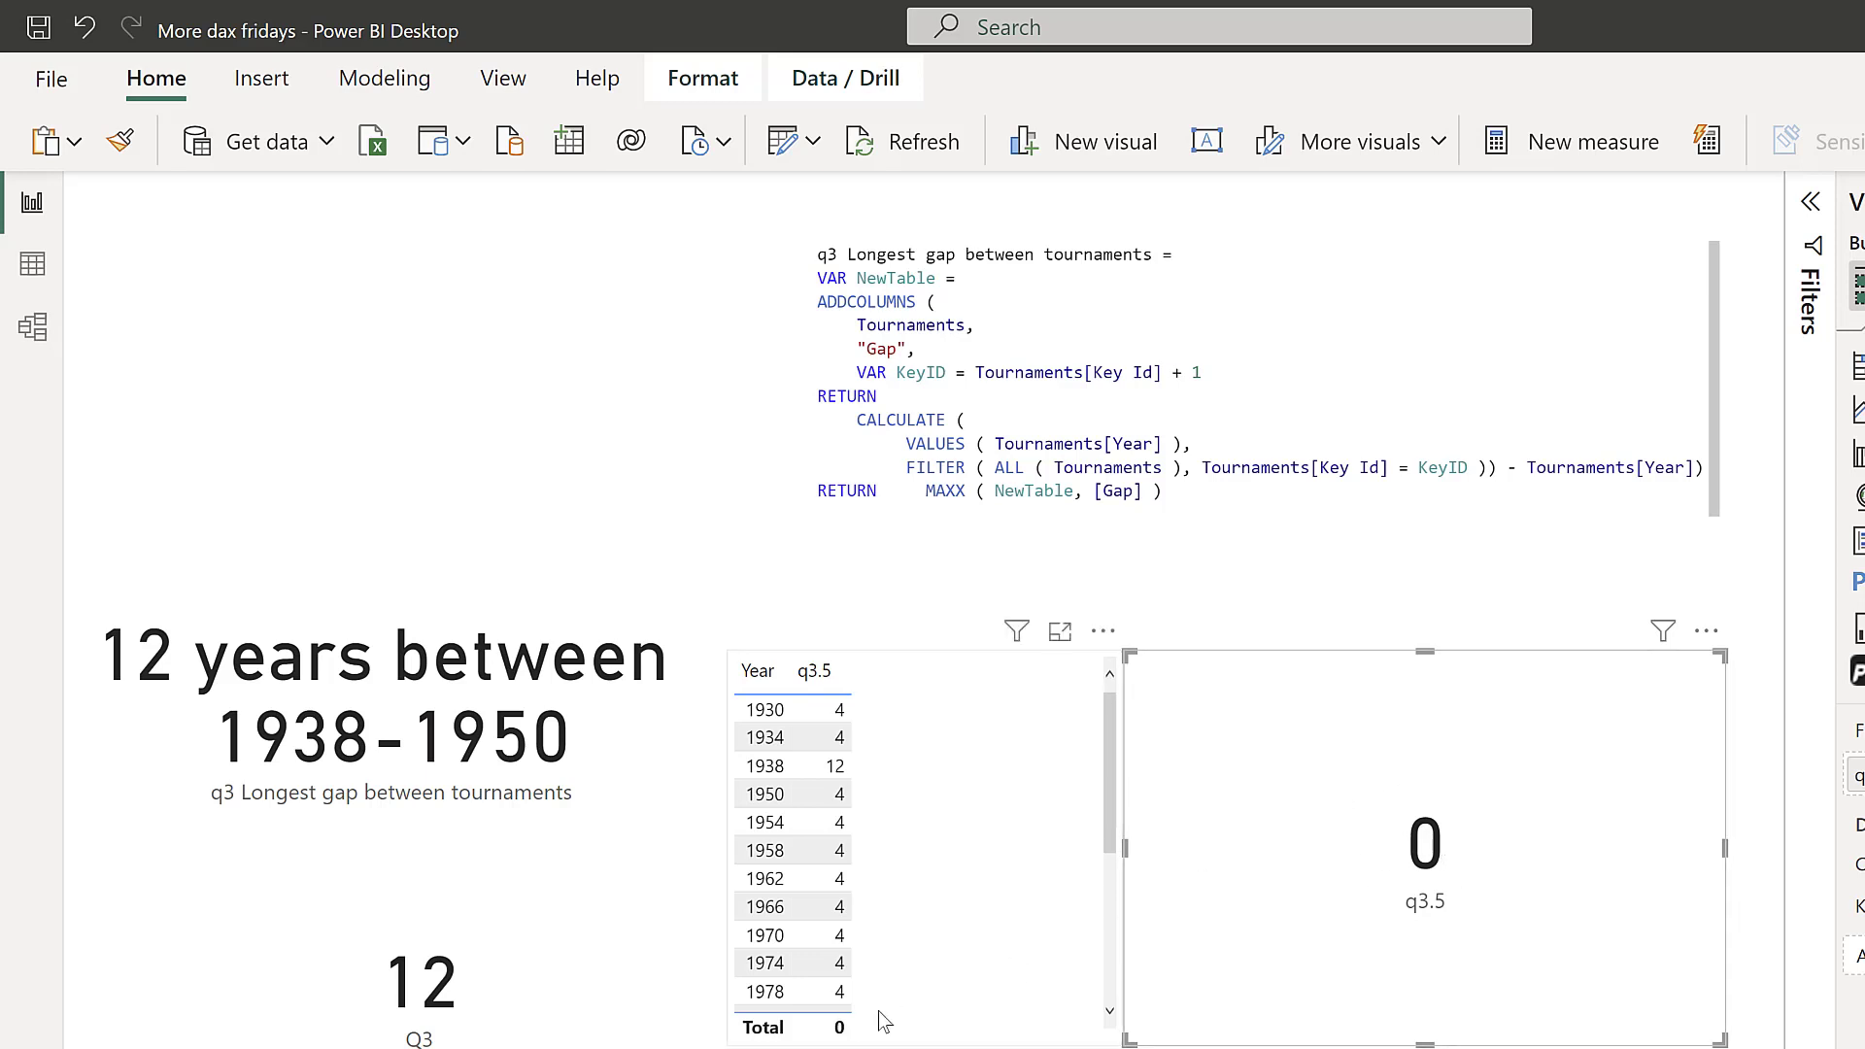
pyautogui.scroll(-3, 929, 849)
pyautogui.scroll(3, 928, 849)
pyautogui.scroll(-4, 928, 849)
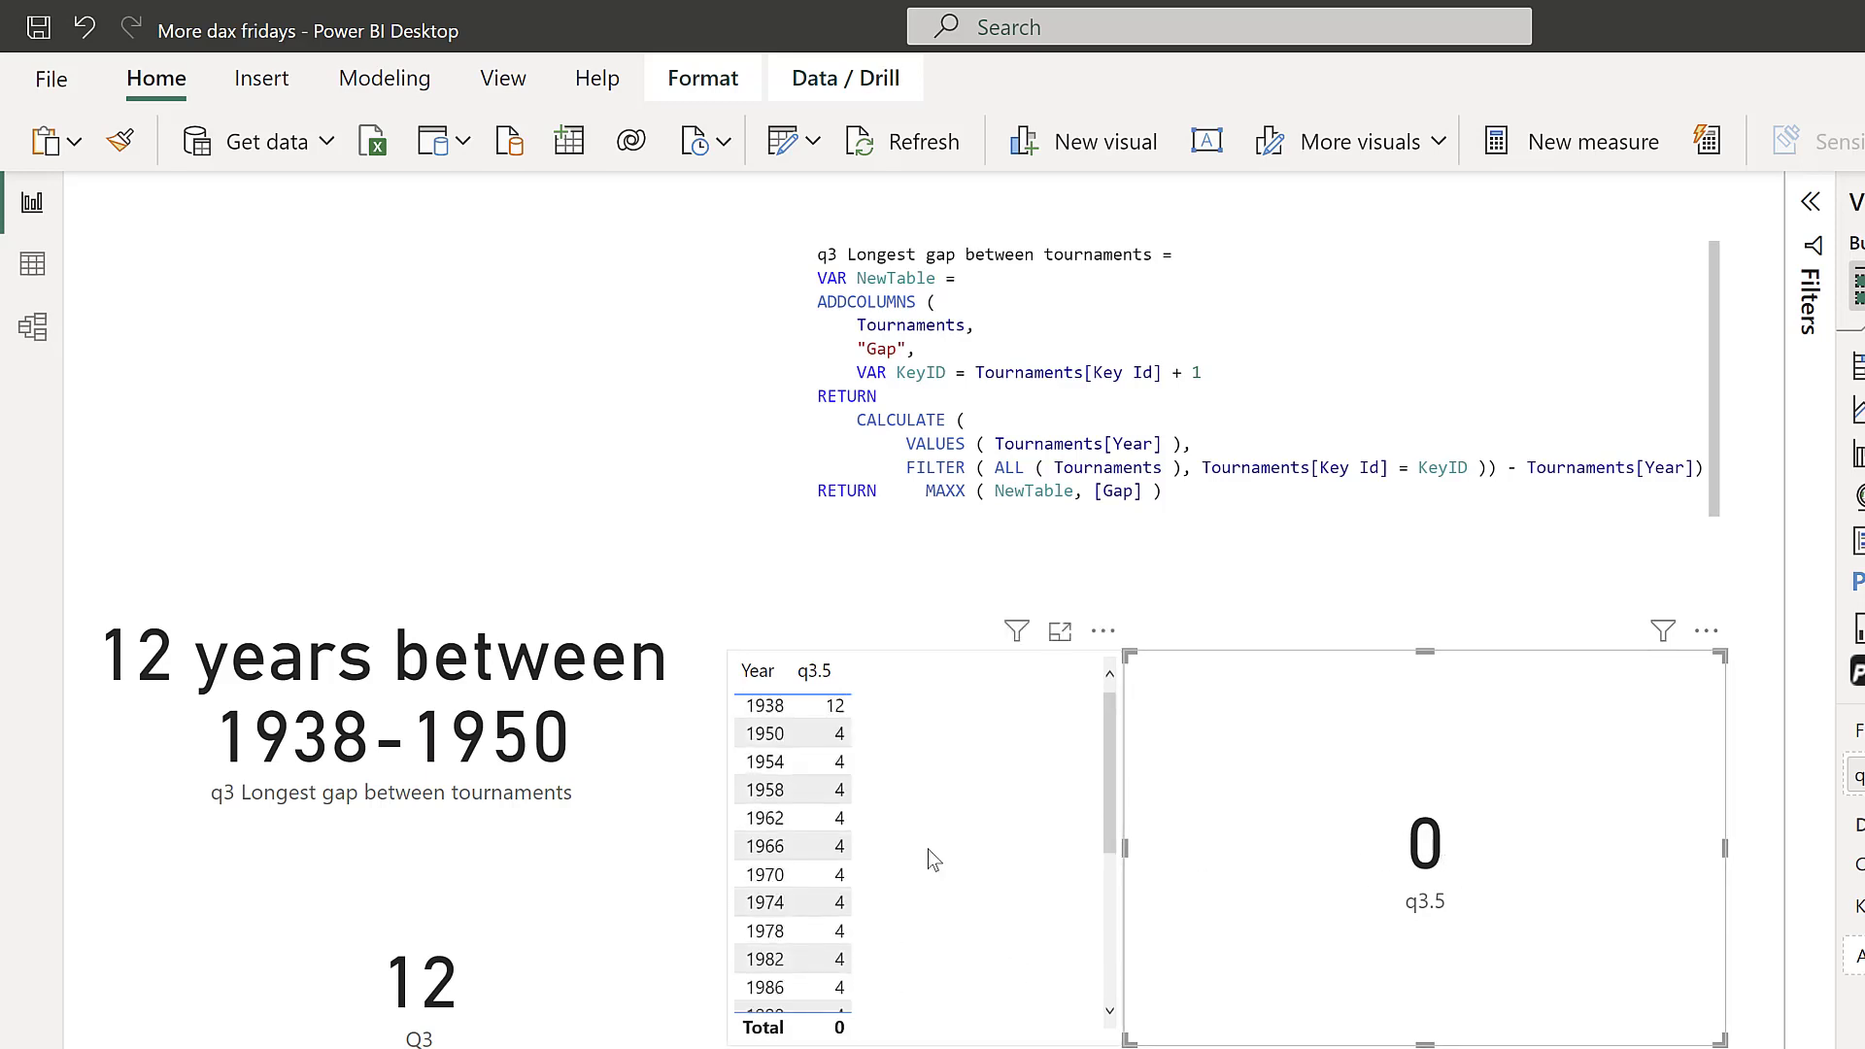
pyautogui.scroll(4, 929, 849)
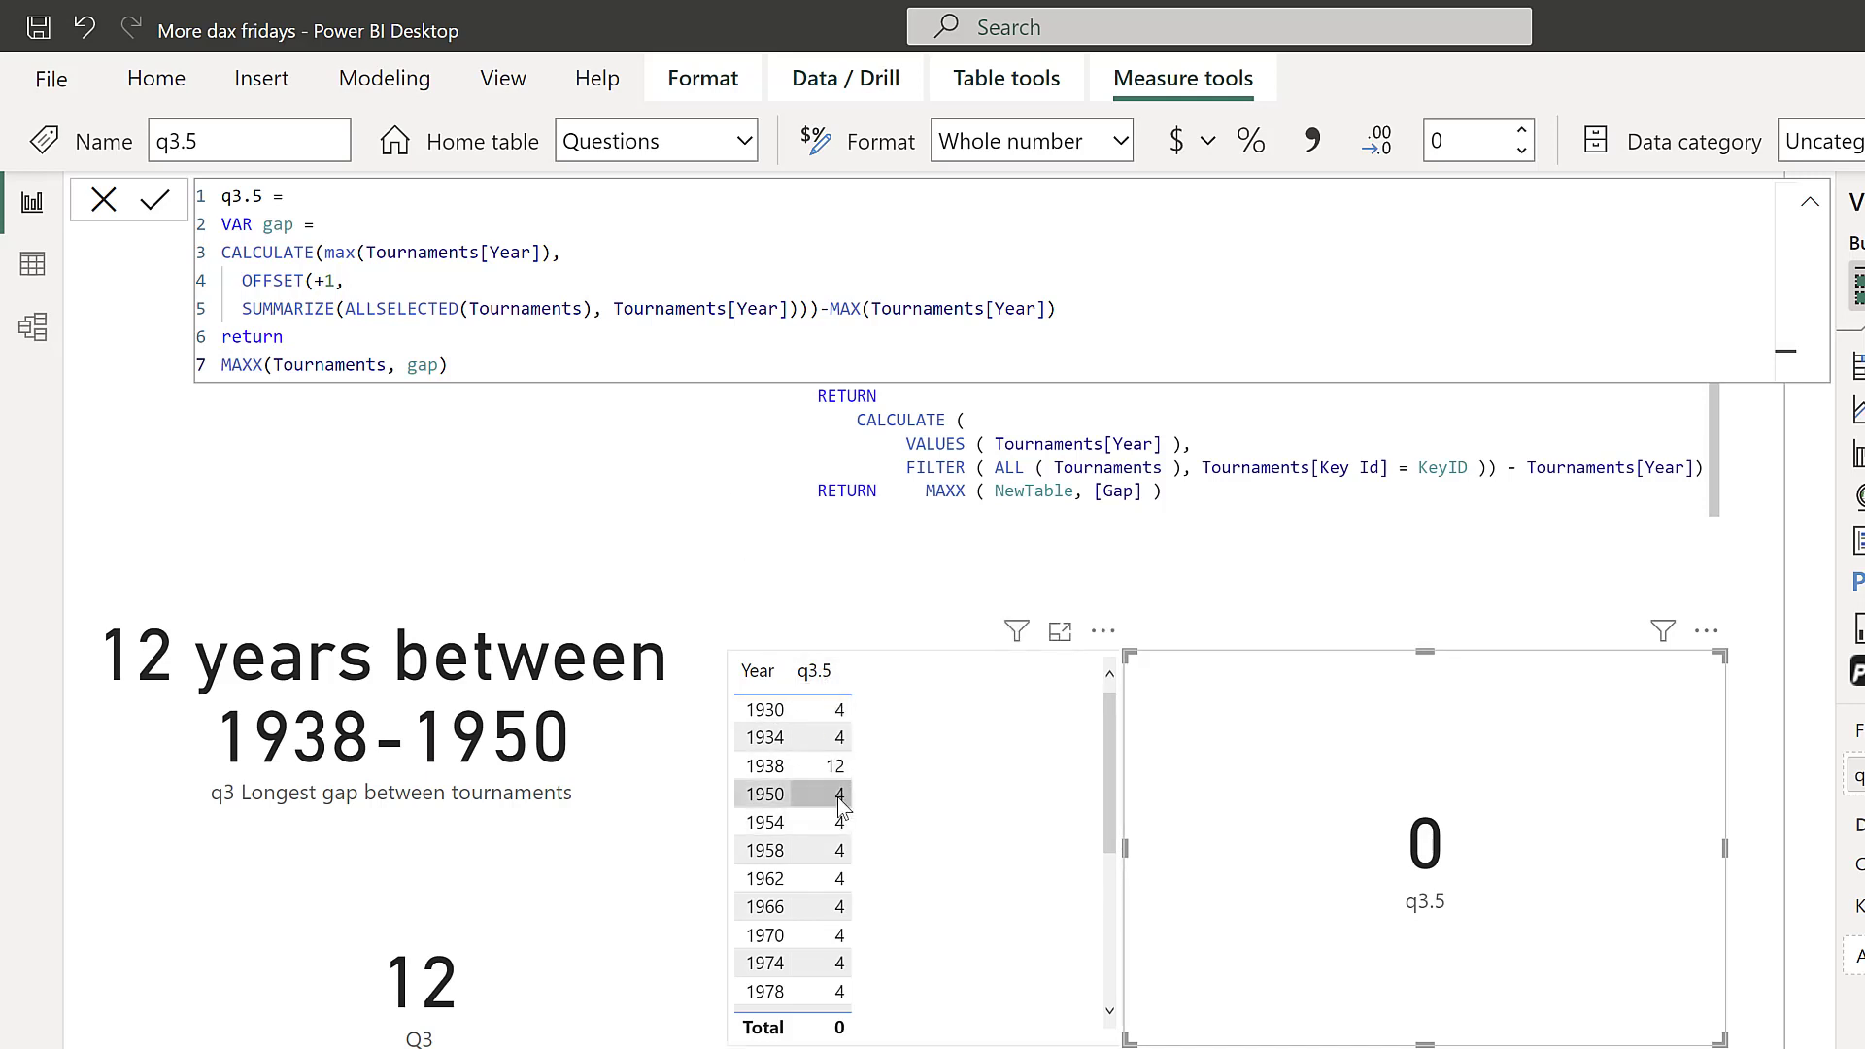
pyautogui.scroll(-3, 911, 916)
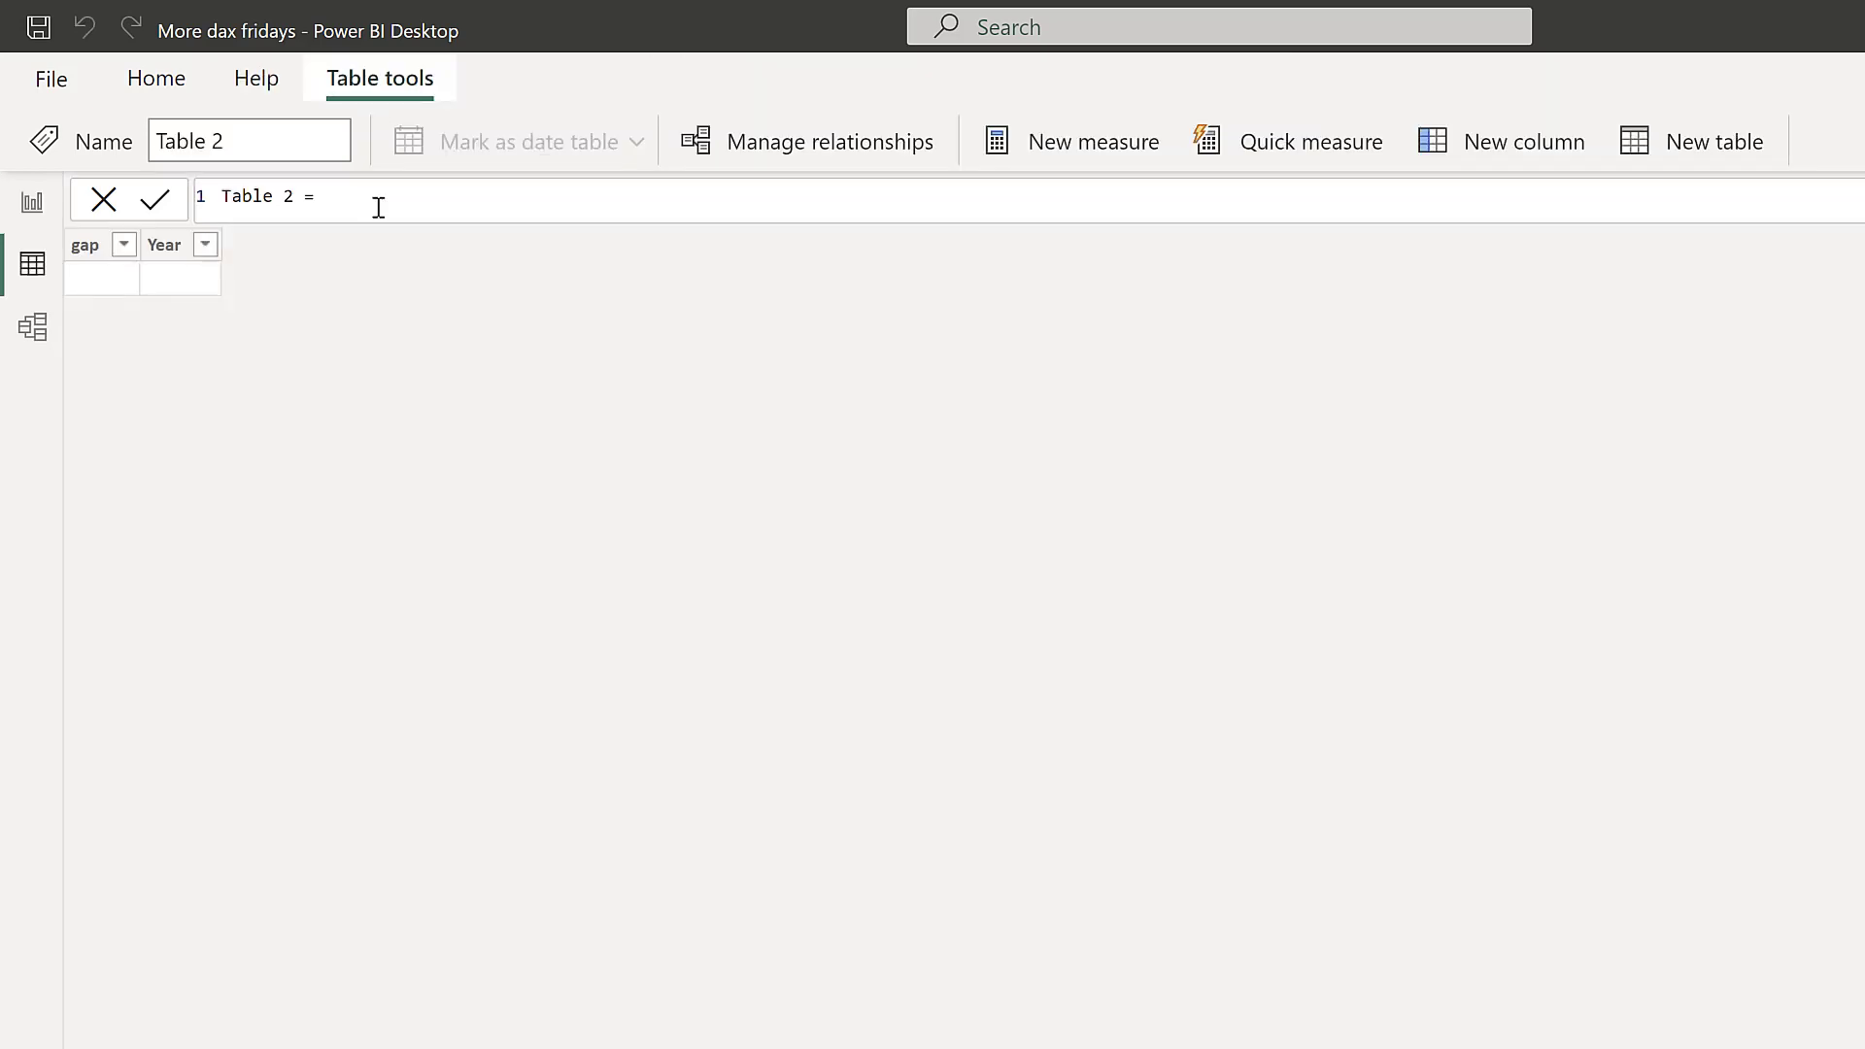
# - On a new line of the Table 2 formula, open ADDCOLUMNS with VALUES as its table argument
pyautogui.hotkey('shift', 'Return')
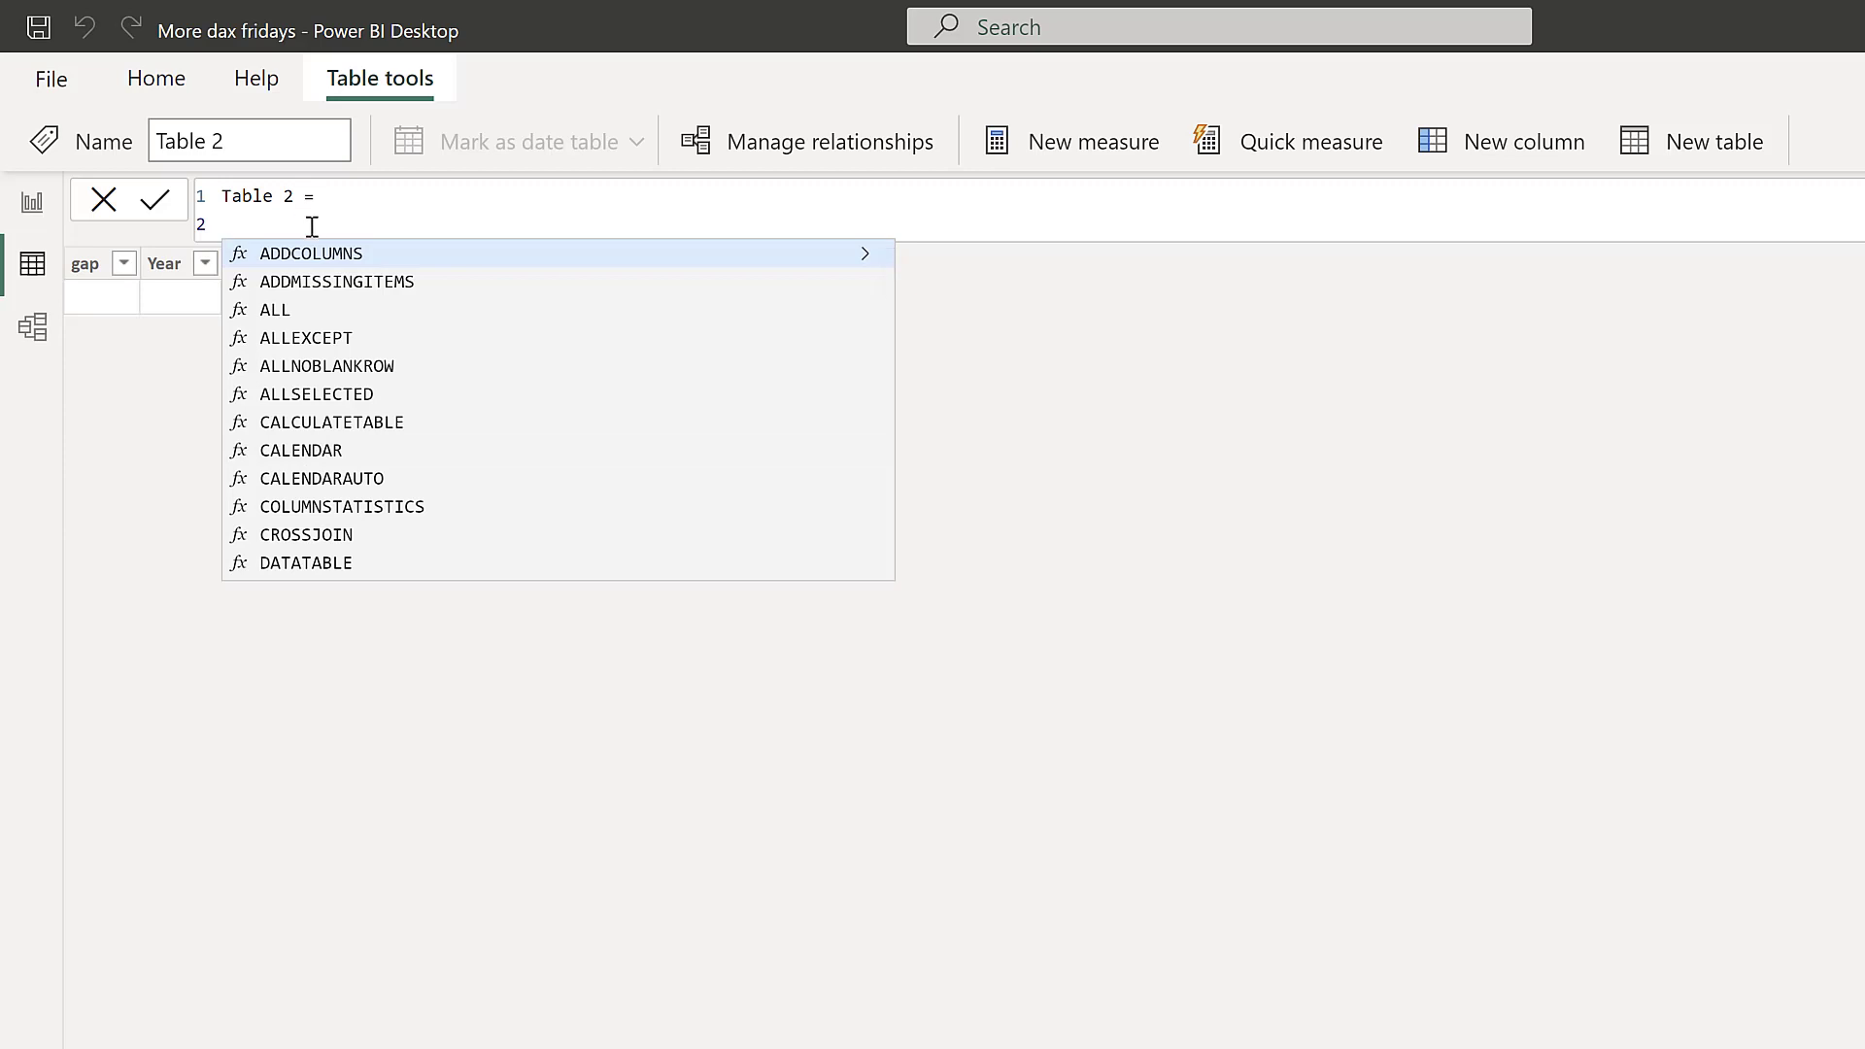
pyautogui.write('addc')
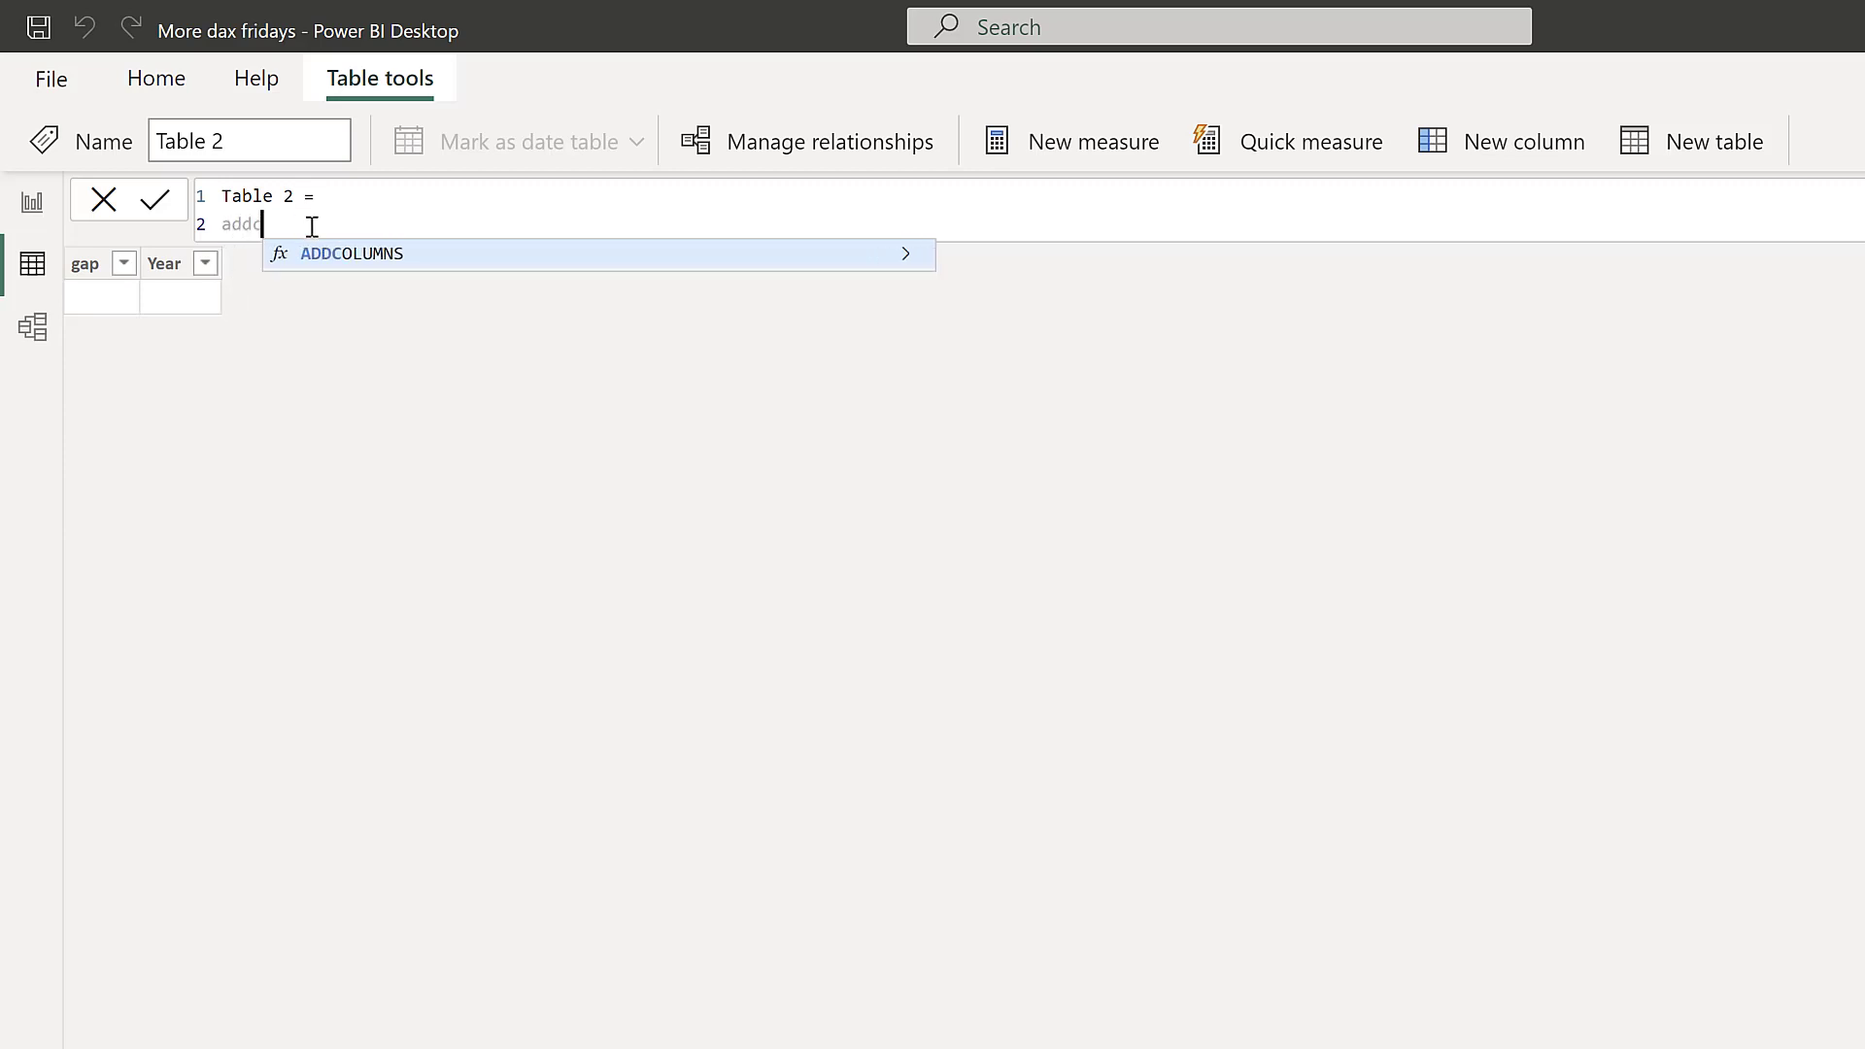
pyautogui.press('Tab')
pyautogui.write('val')
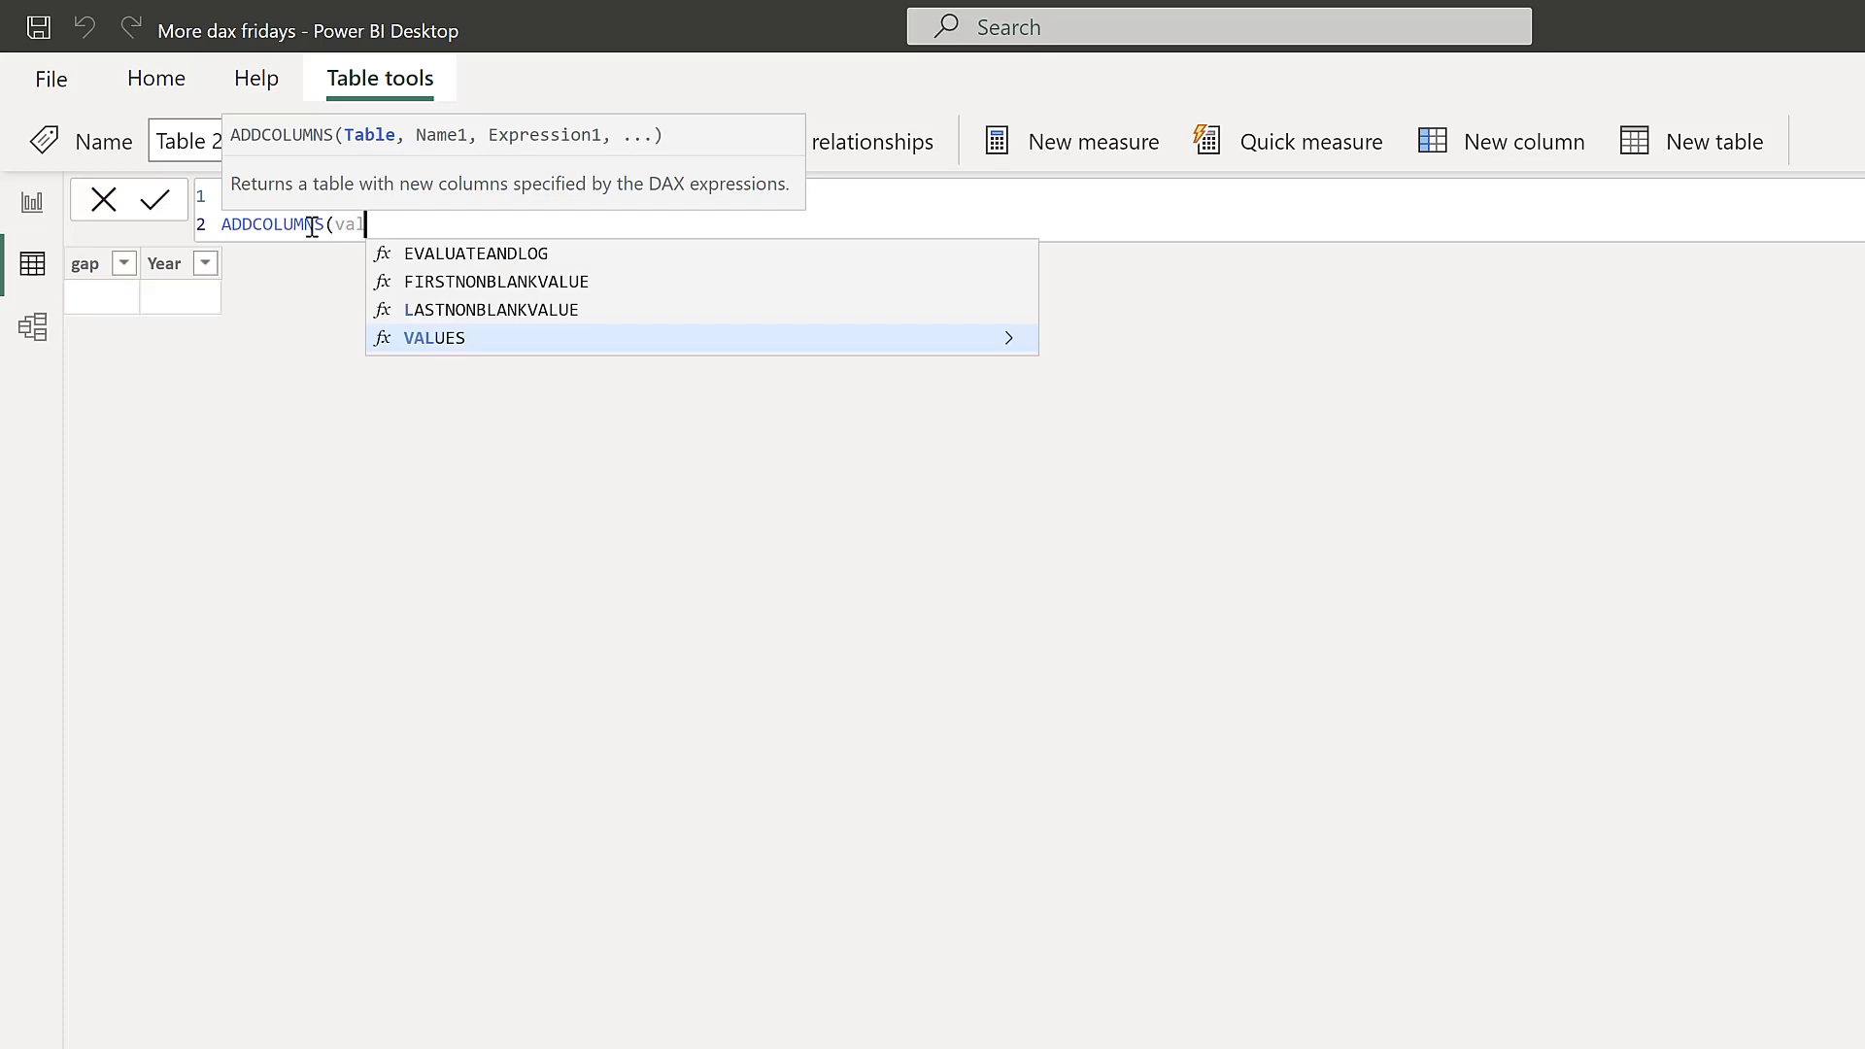
pyautogui.press('Tab')
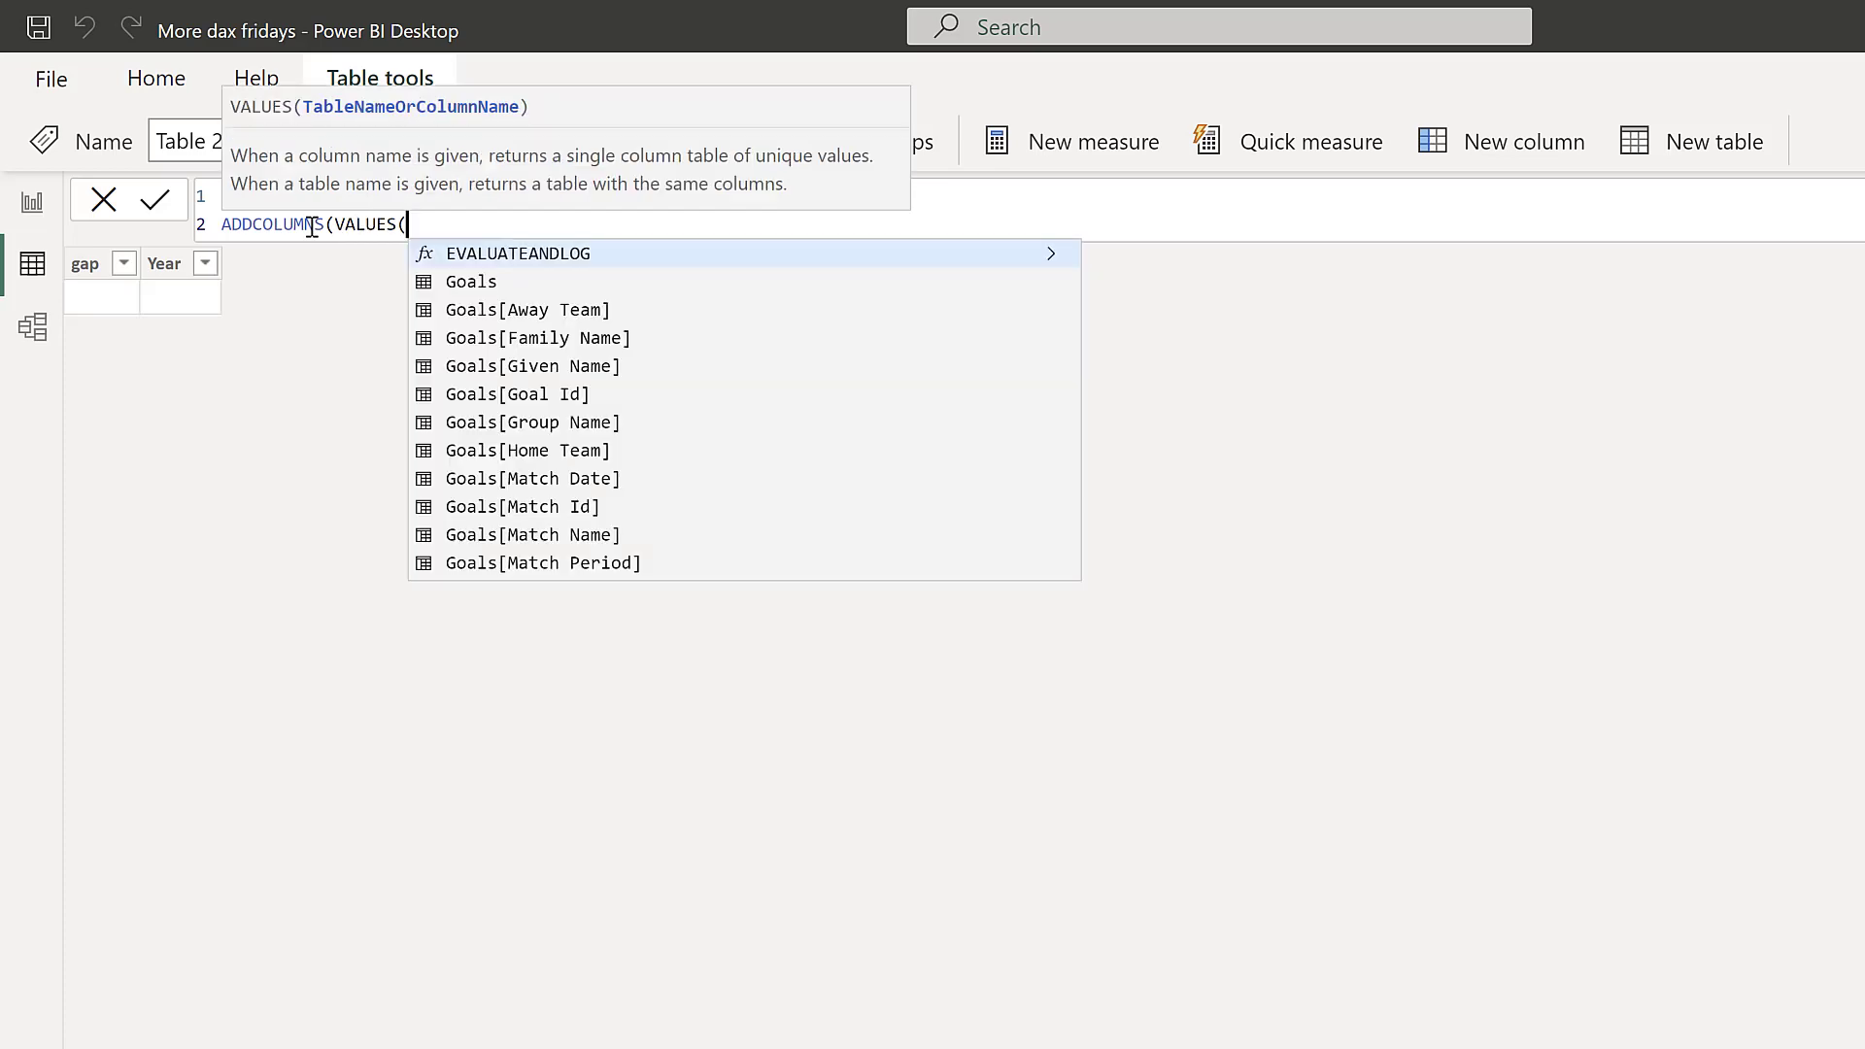
# - Fill VALUES with the Tournaments[Year] column and close both functions in the Table 2 formula
pyautogui.write('tour')
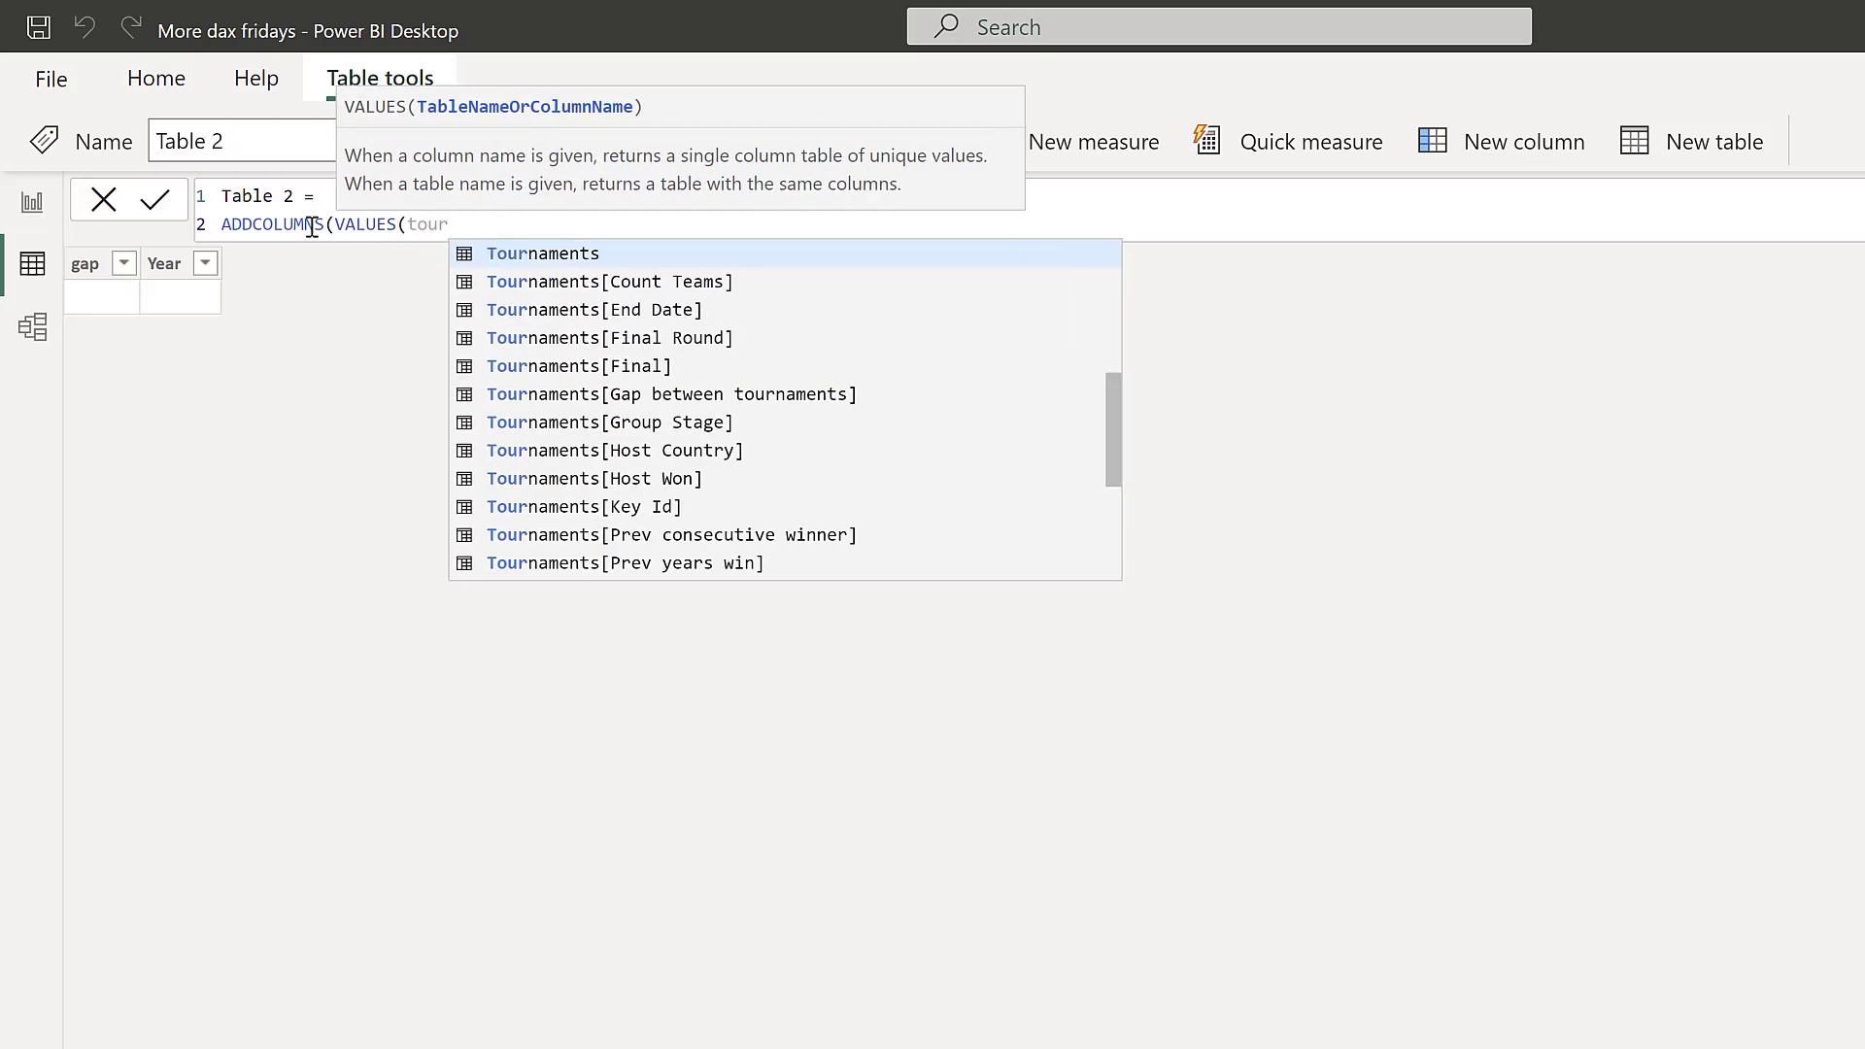
pyautogui.press('Down')
pyautogui.press('Down')
pyautogui.press('Down')
pyautogui.press('Down')
pyautogui.press('Down')
pyautogui.press('Down')
pyautogui.press('Down')
pyautogui.press('Down')
pyautogui.press('Down')
pyautogui.press('Down')
pyautogui.press('Down')
pyautogui.press('Down')
pyautogui.press('Down')
pyautogui.press('Down')
pyautogui.press('Down')
pyautogui.press('Down')
pyautogui.press('Down')
pyautogui.press('Down')
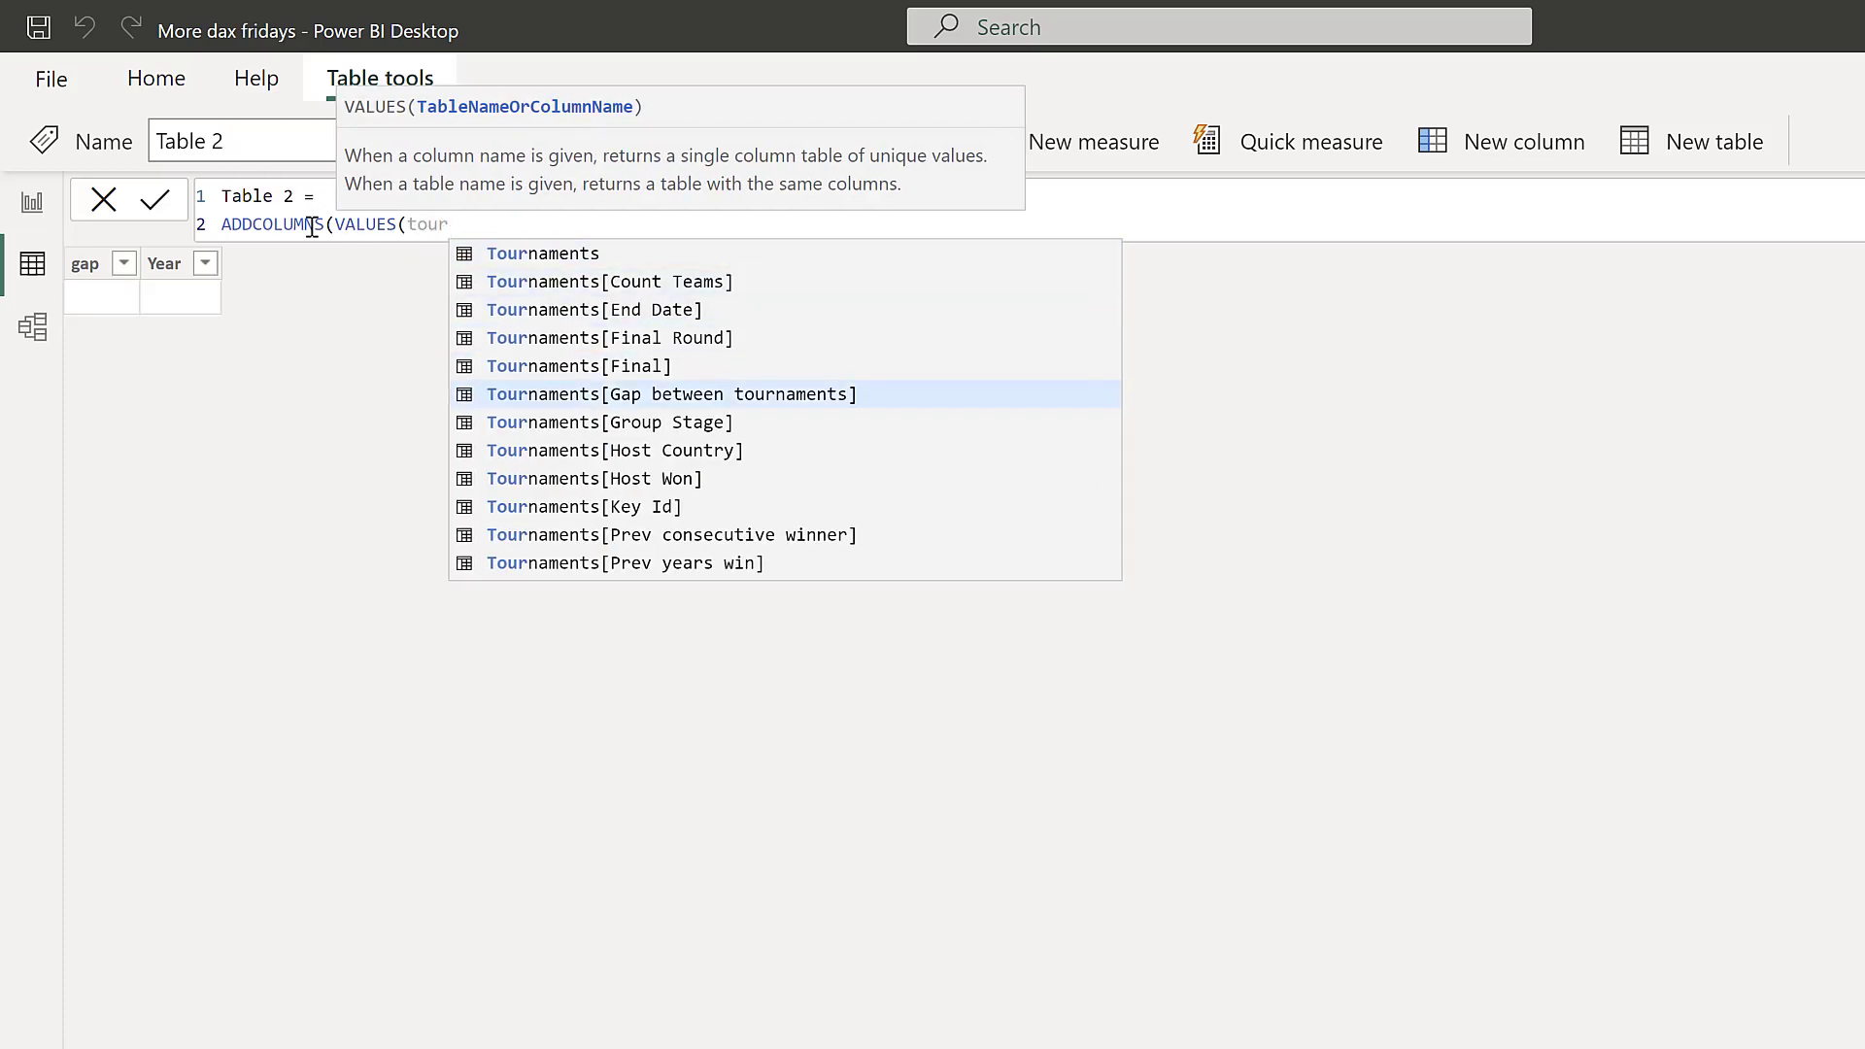
pyautogui.press('Down')
pyautogui.press('Down')
pyautogui.press('Down')
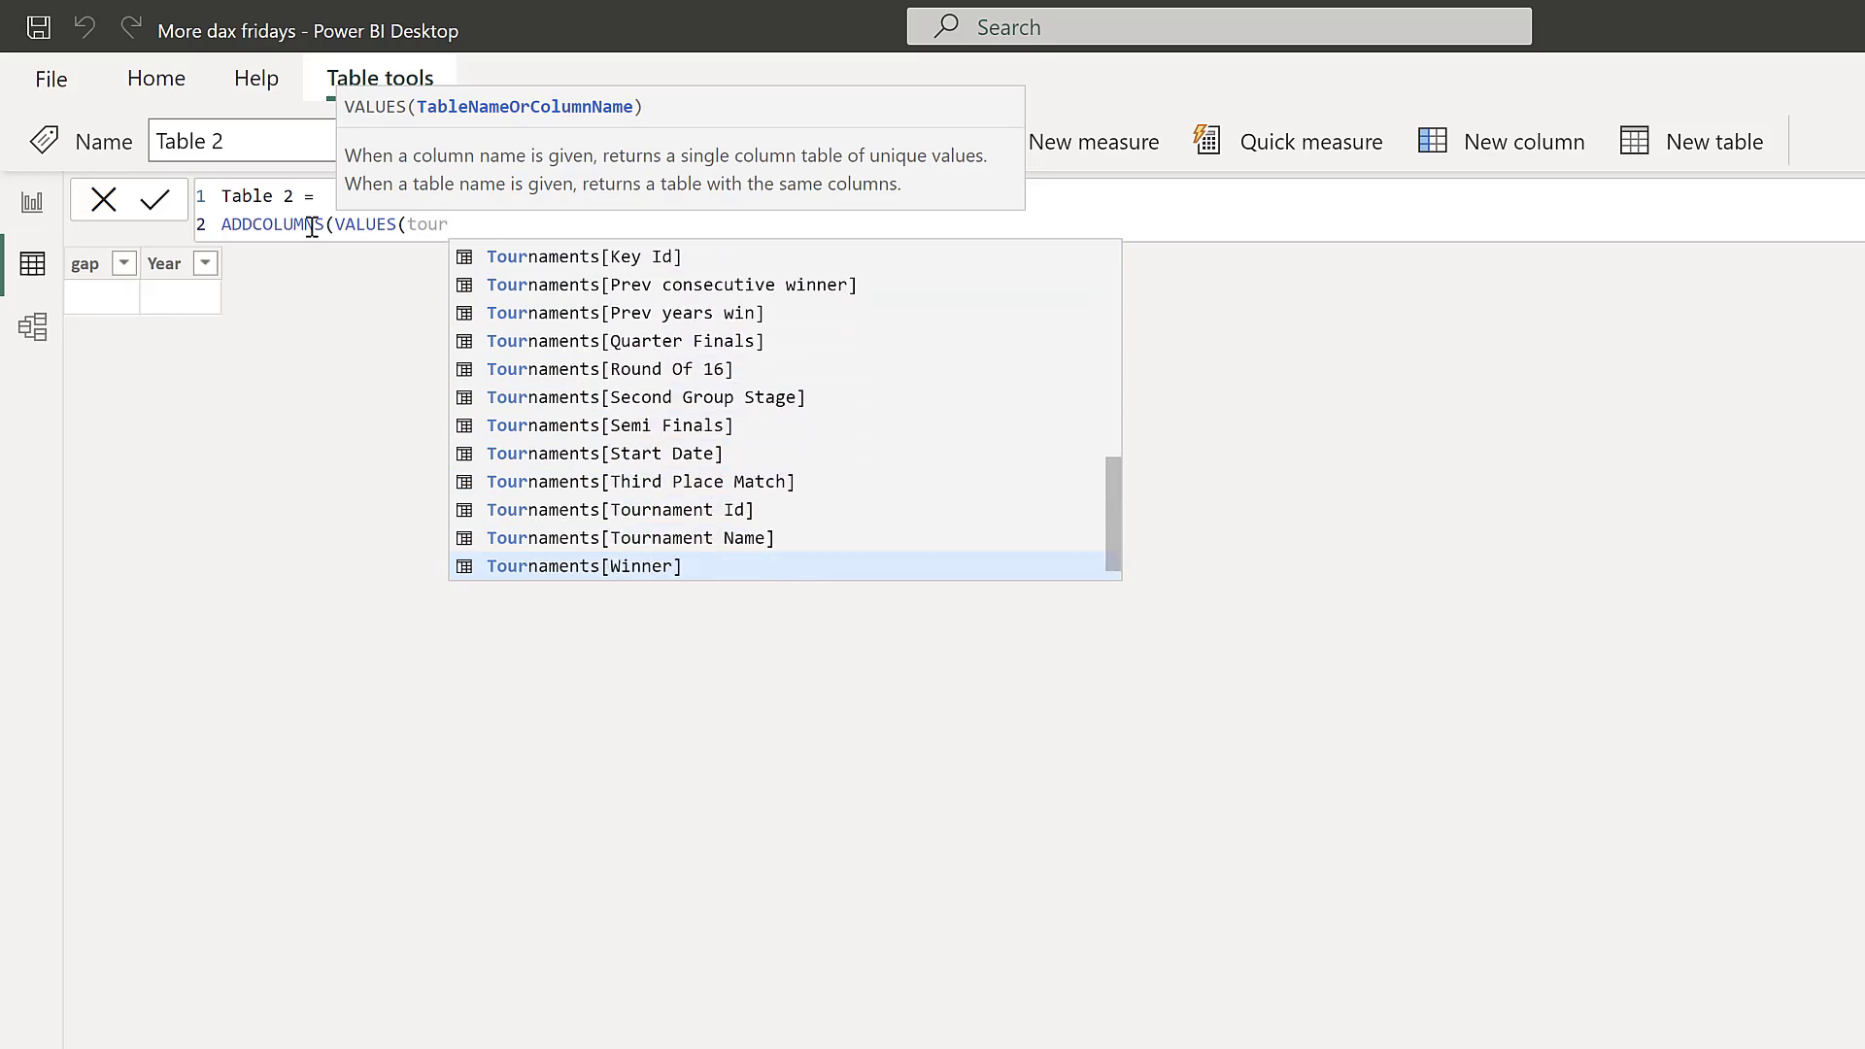
pyautogui.press('Tab')
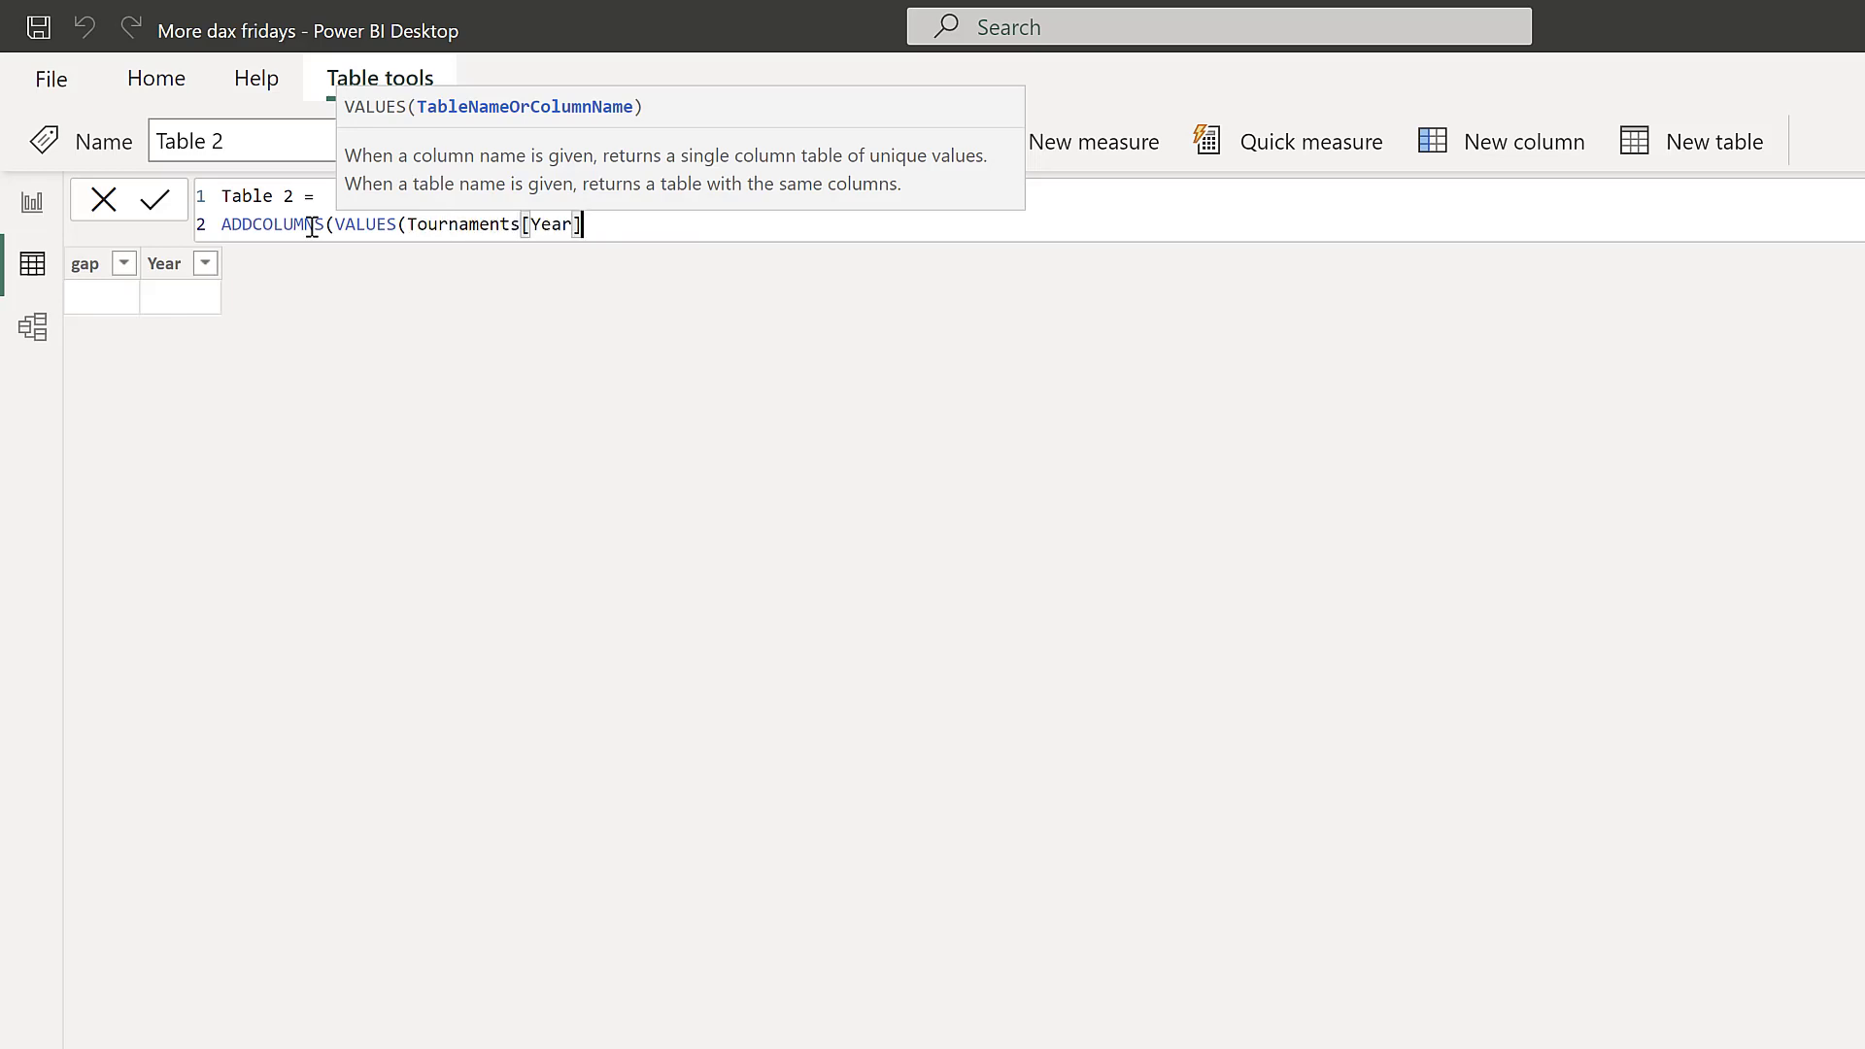
pyautogui.write(')')
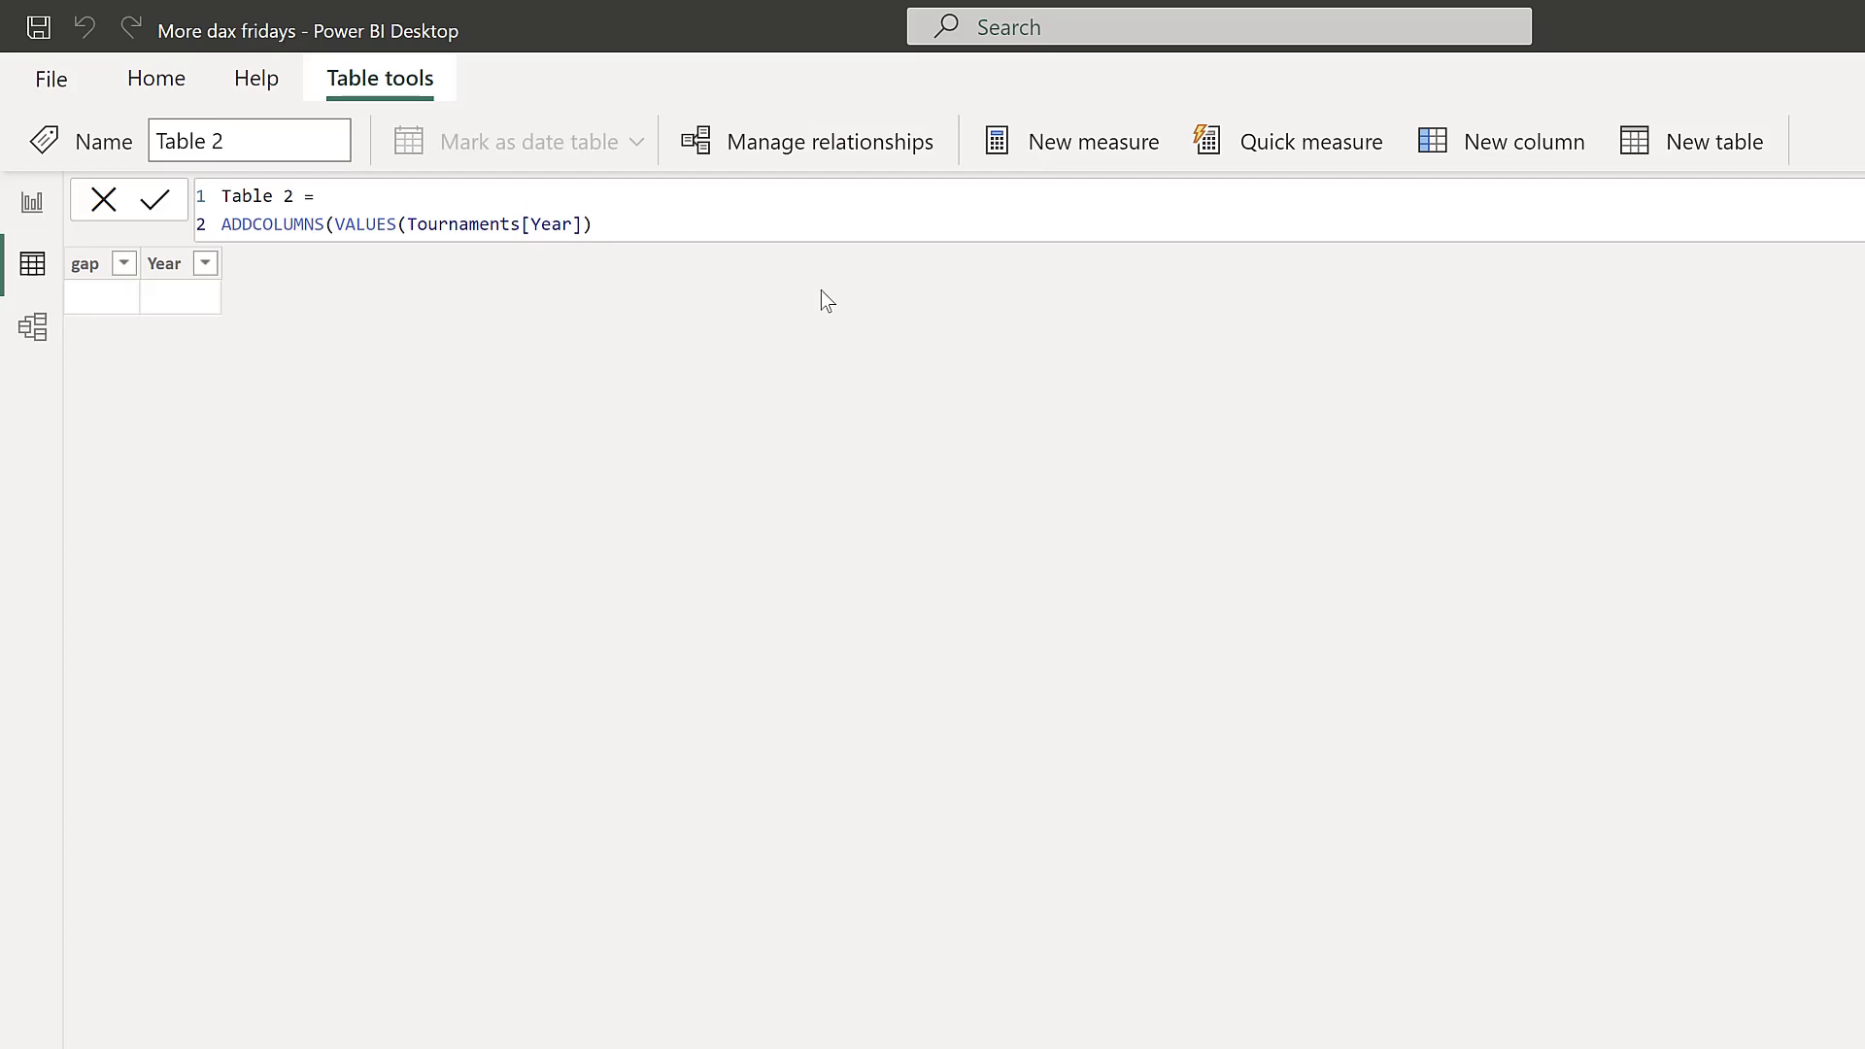
pyautogui.write(')')
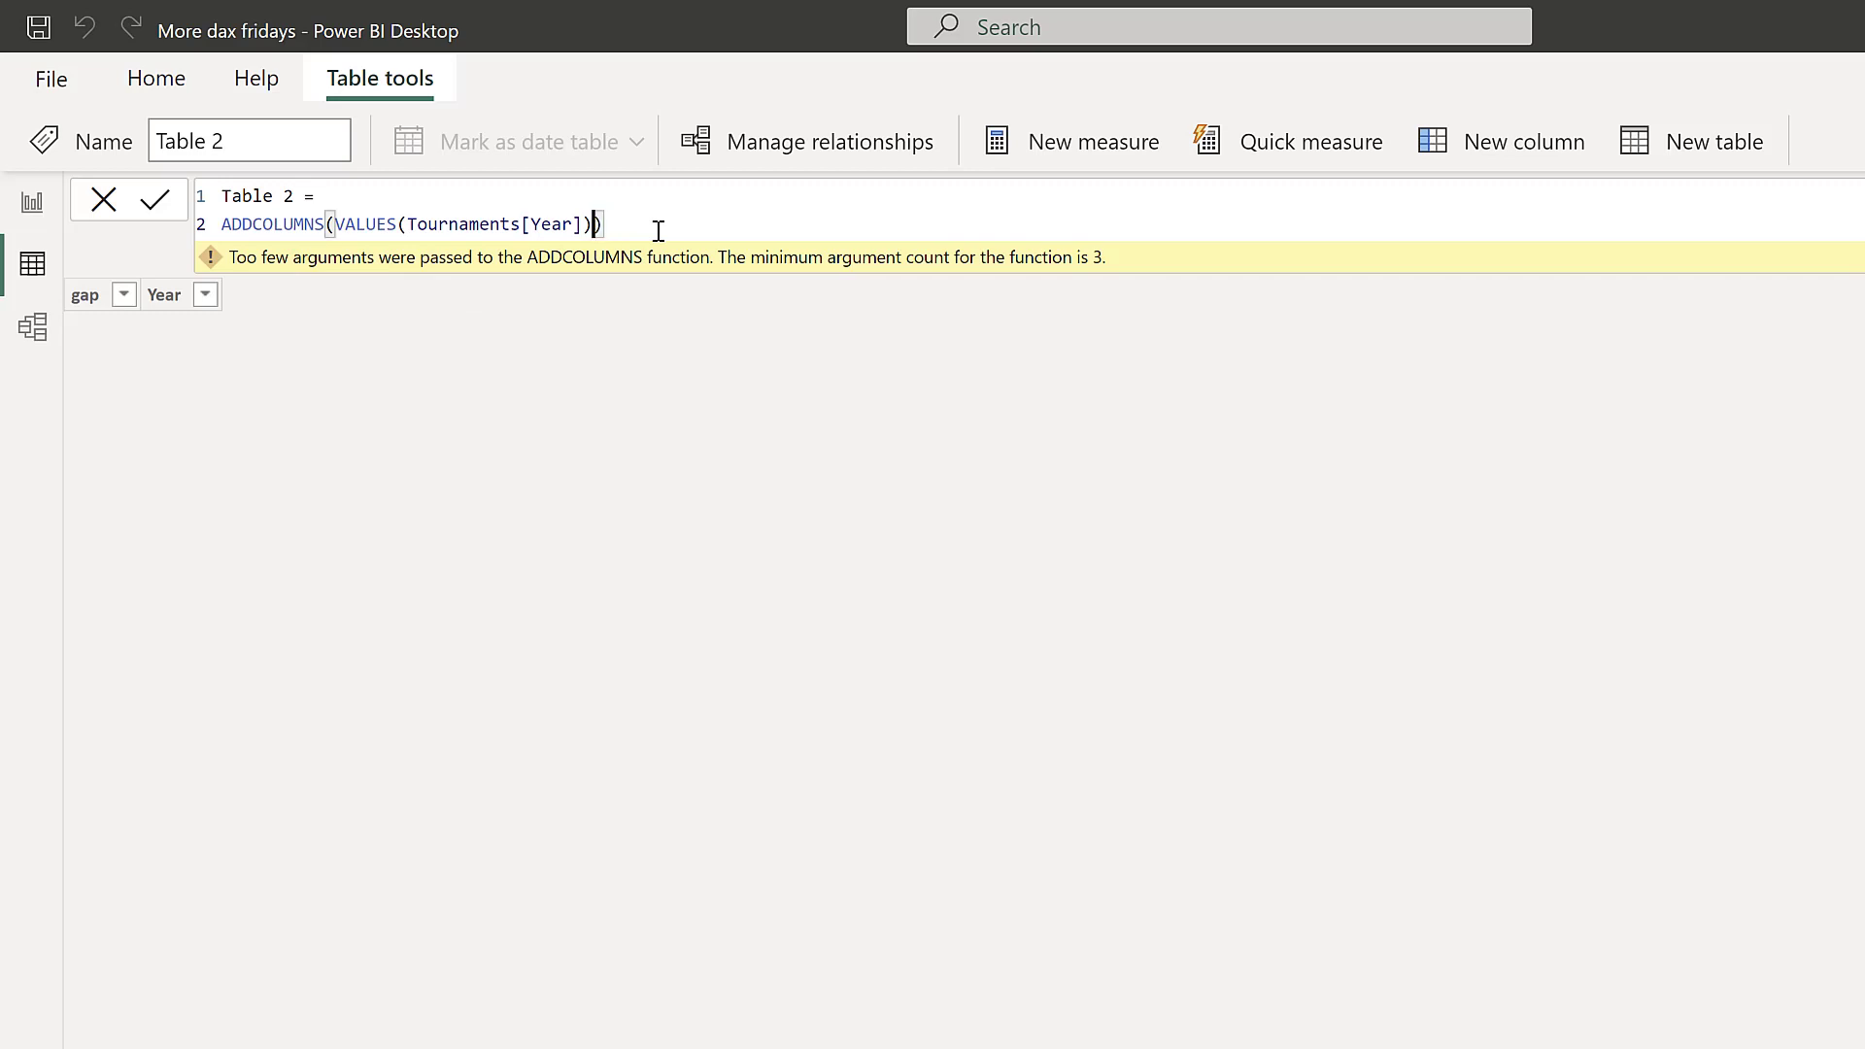
# - Add a "gap" column with an empty string "" as its expression to ADDCOLUMNS and commit the table
pyautogui.write(', "gap"')
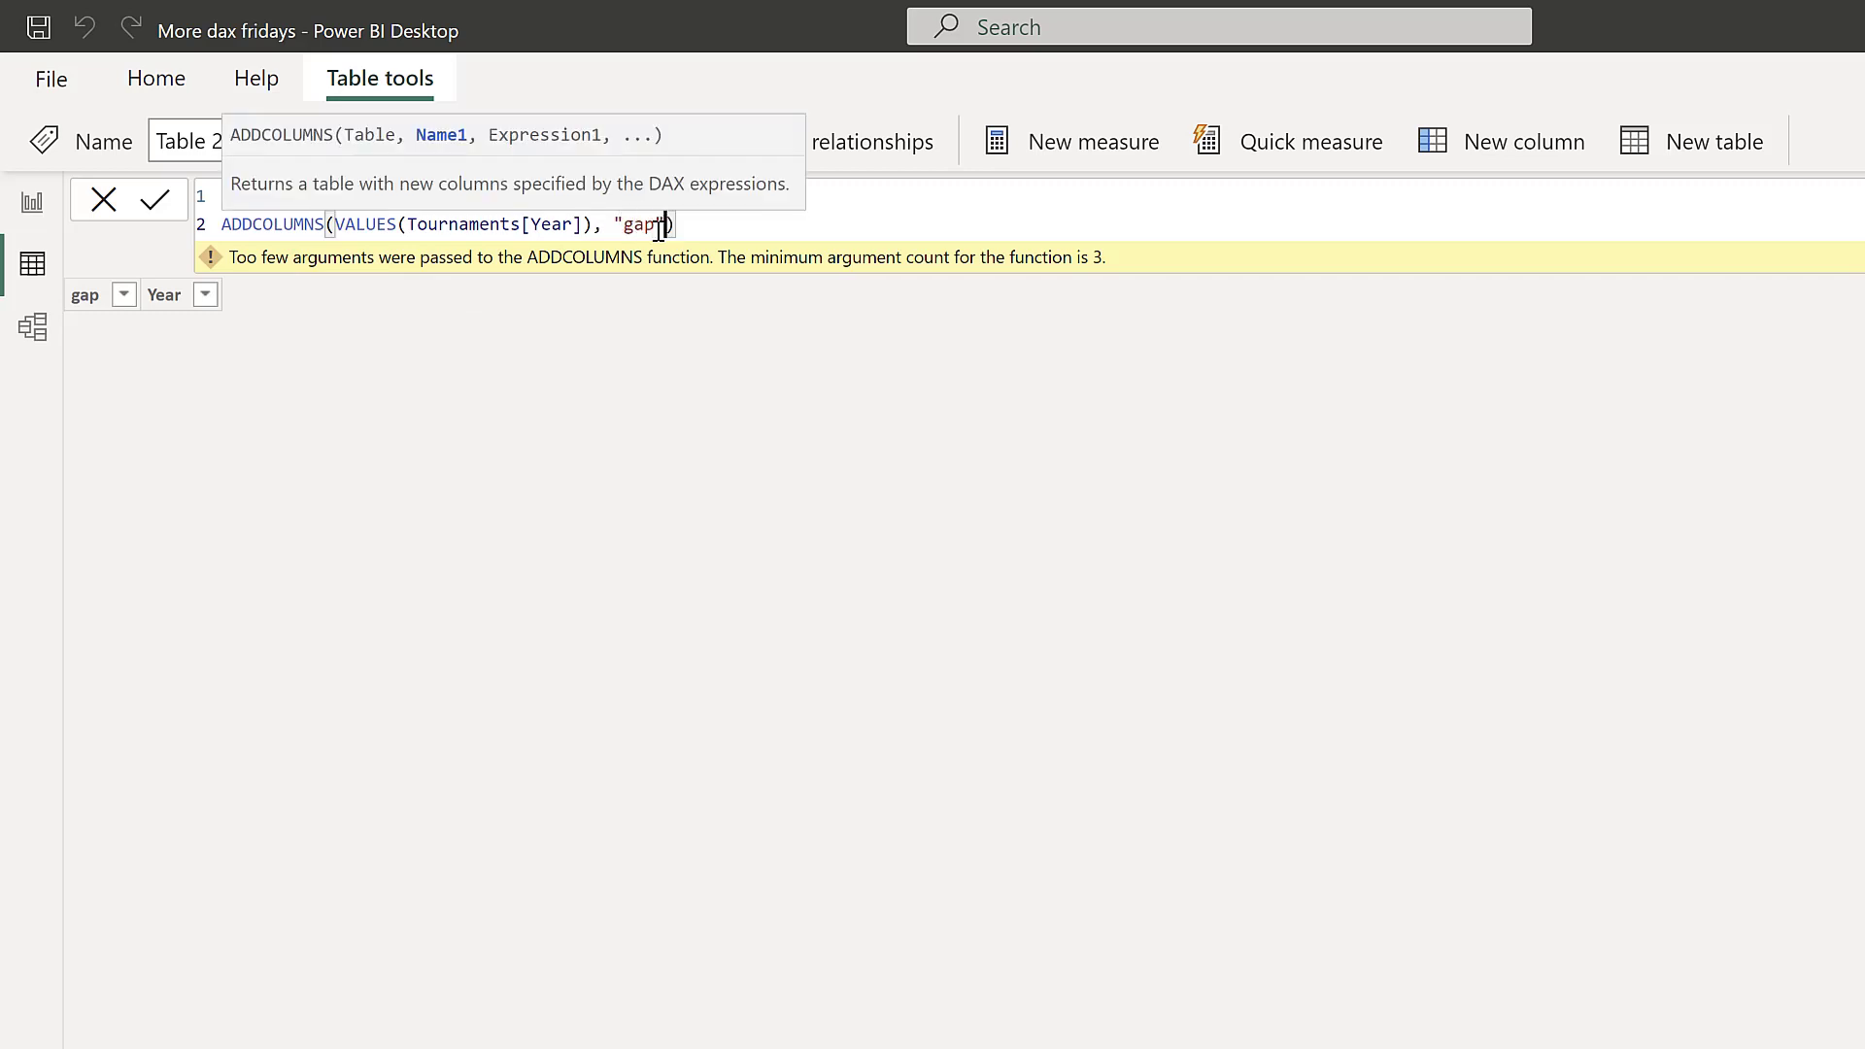
pyautogui.write(', ""')
pyautogui.press('Return')
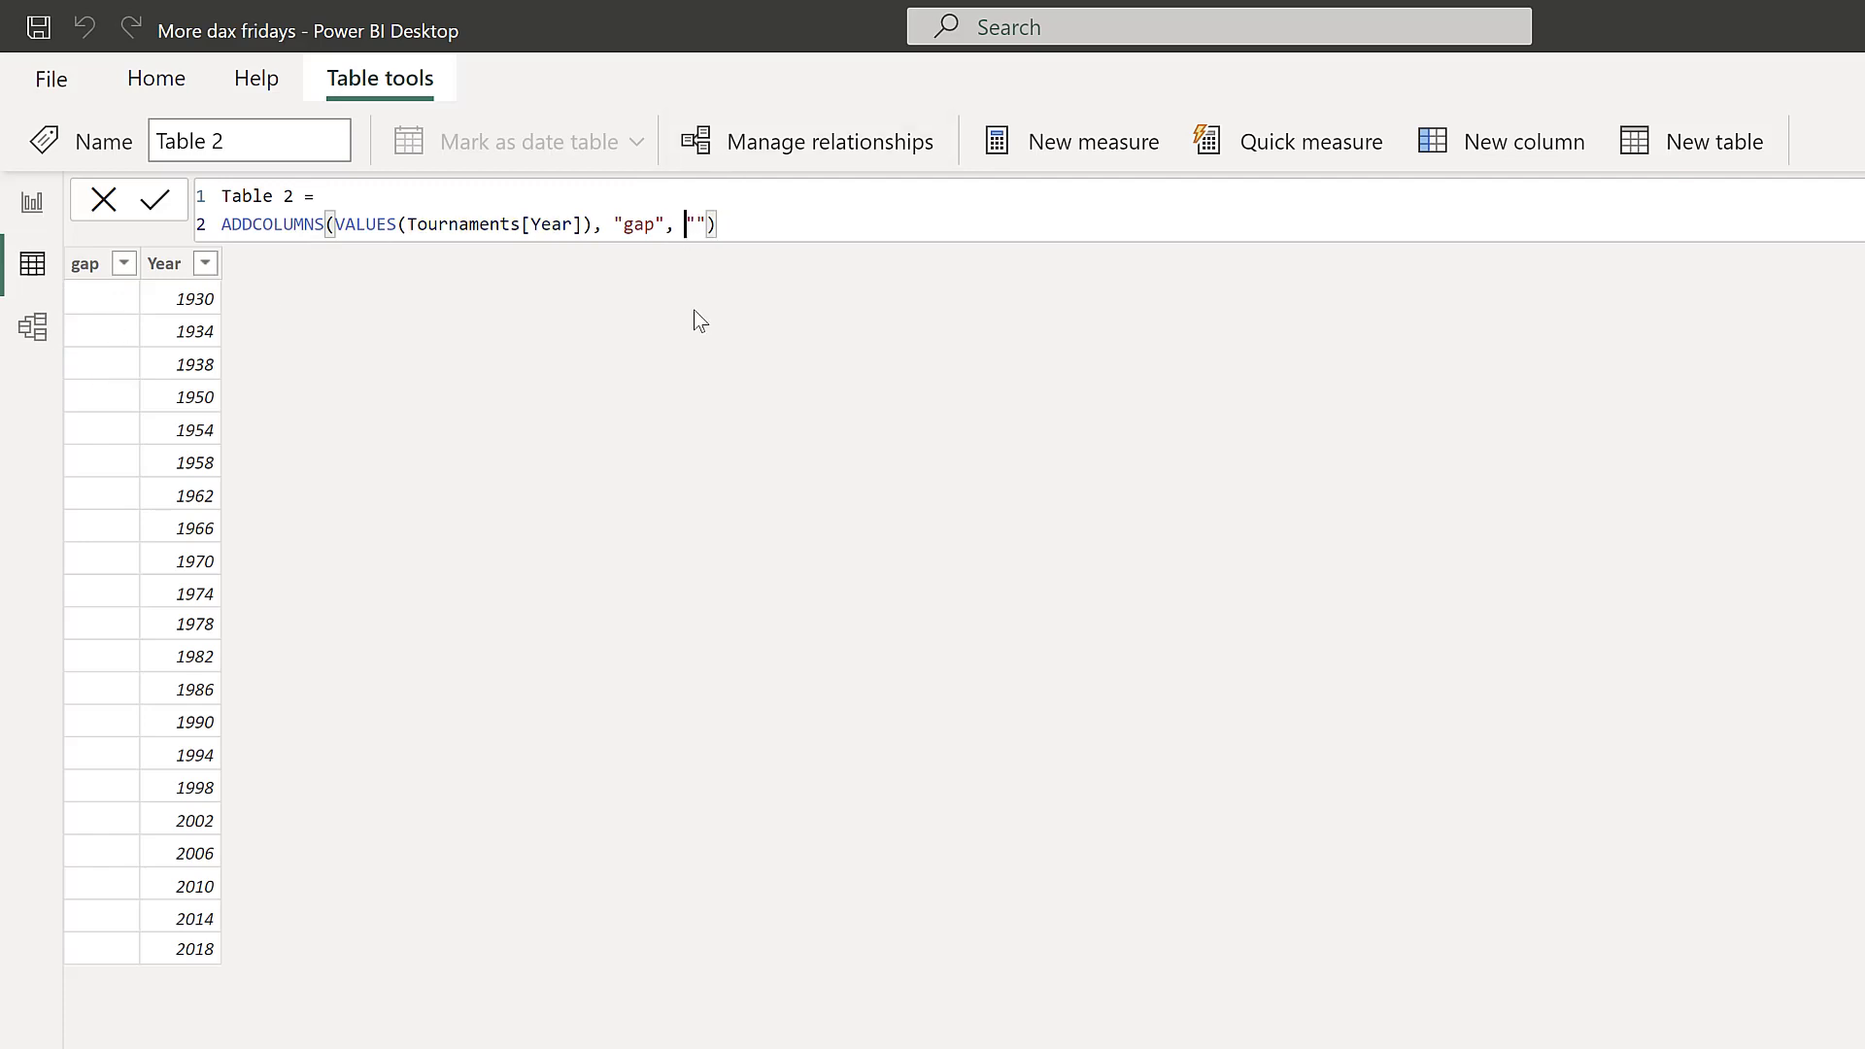
# - Start the gap column's expression on an indented new line with OFFSET(+1, replacing the empty string, and begin another line
pyautogui.hotkey('shift', 'Return')
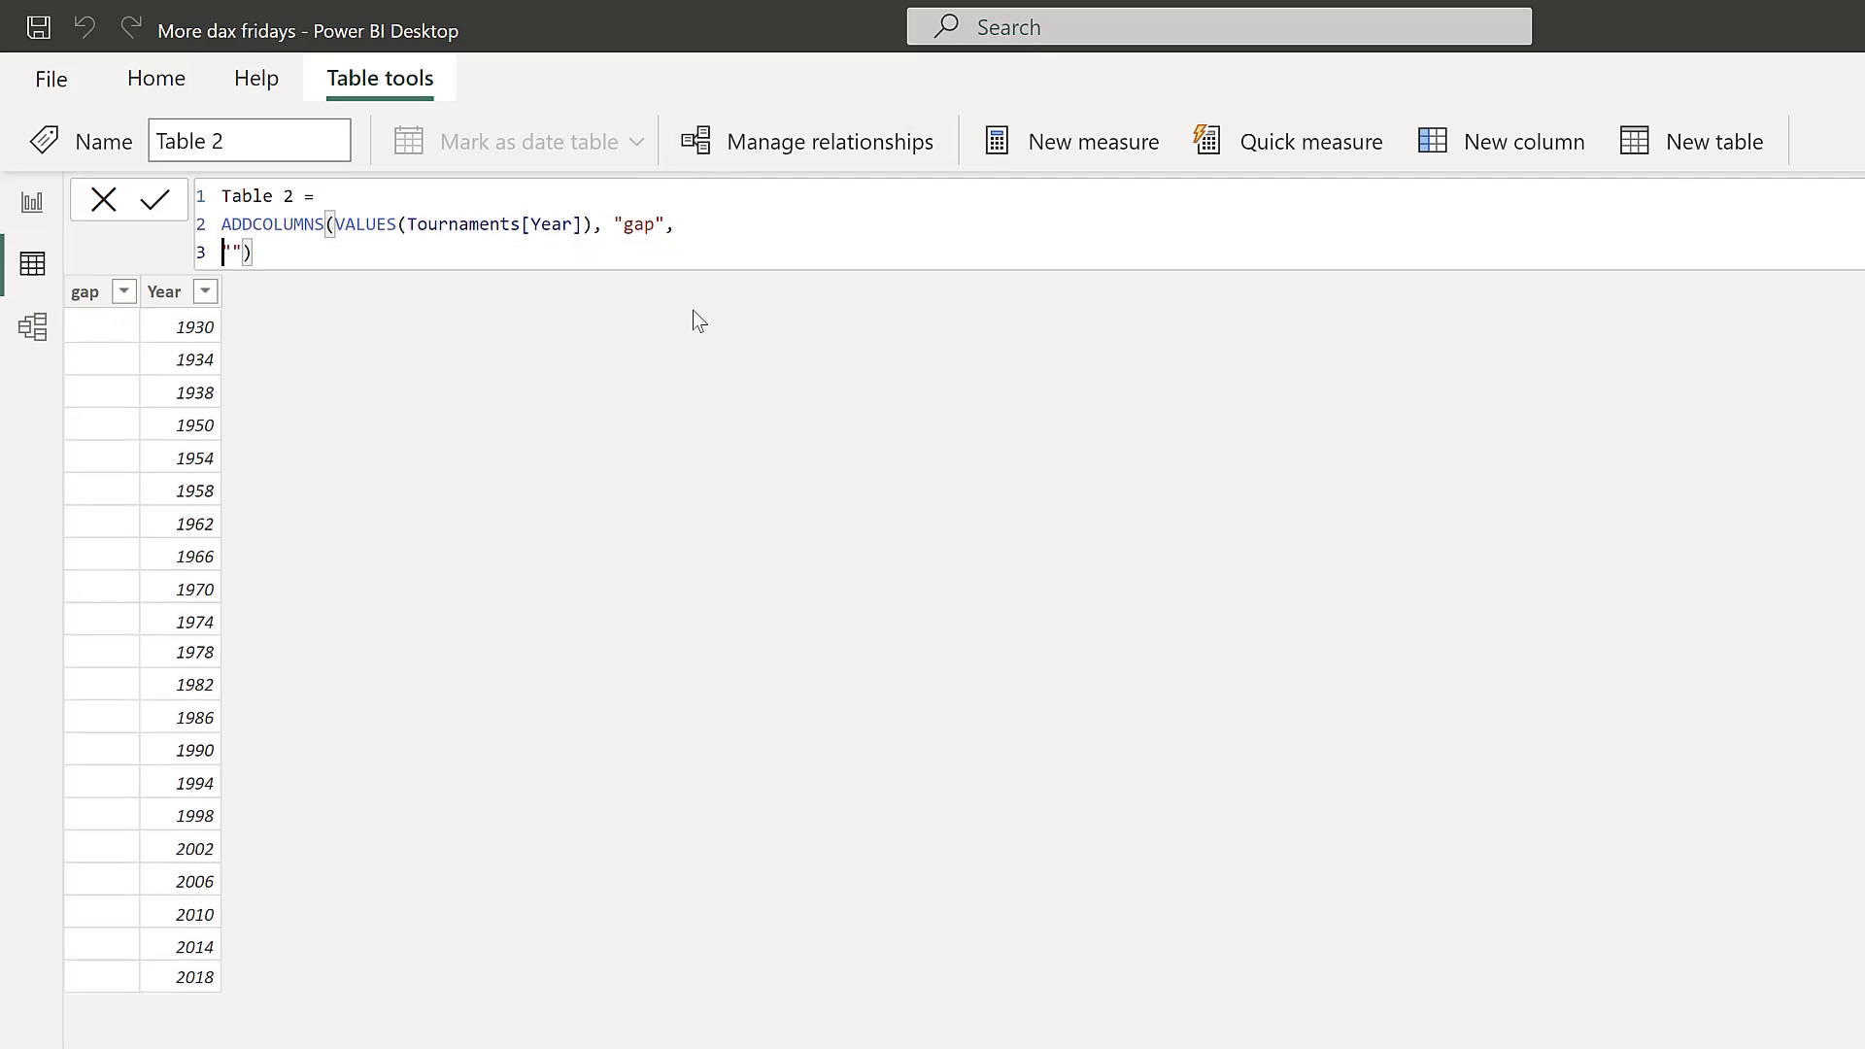
pyautogui.press('Tab')
pyautogui.write('of')
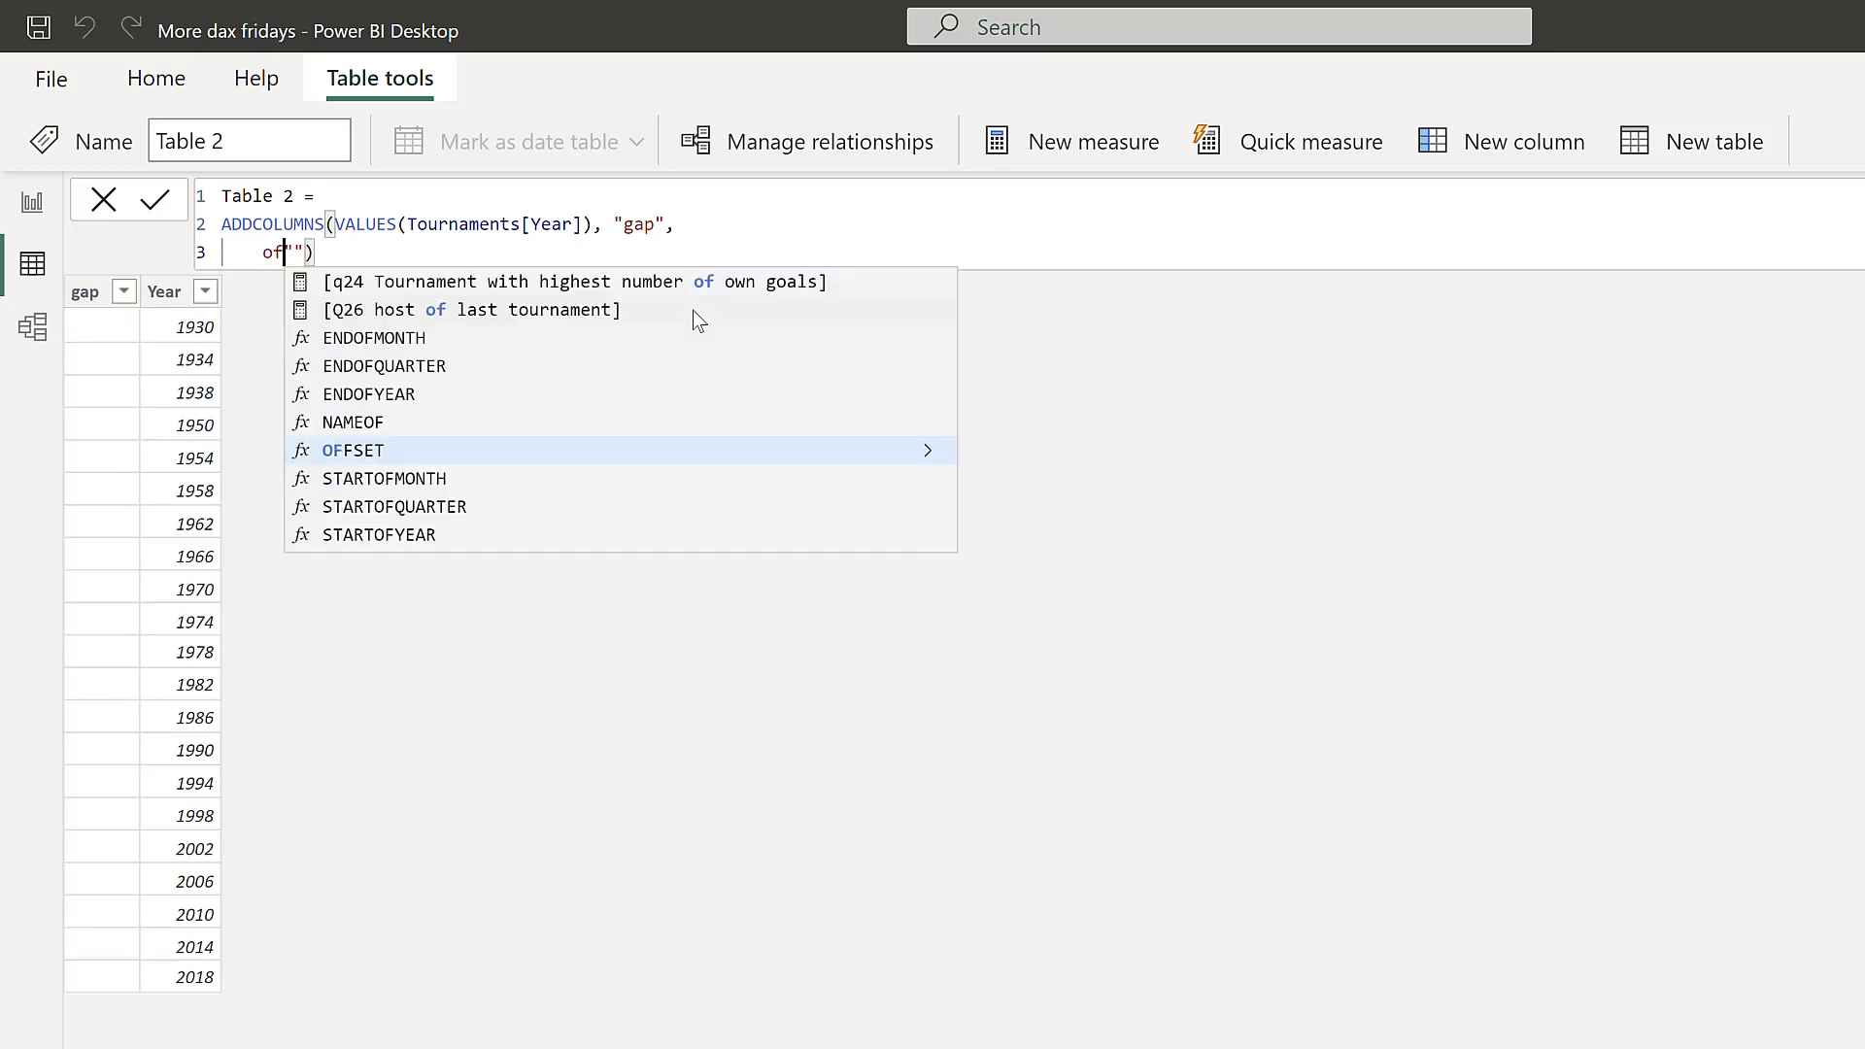
pyautogui.press('Tab')
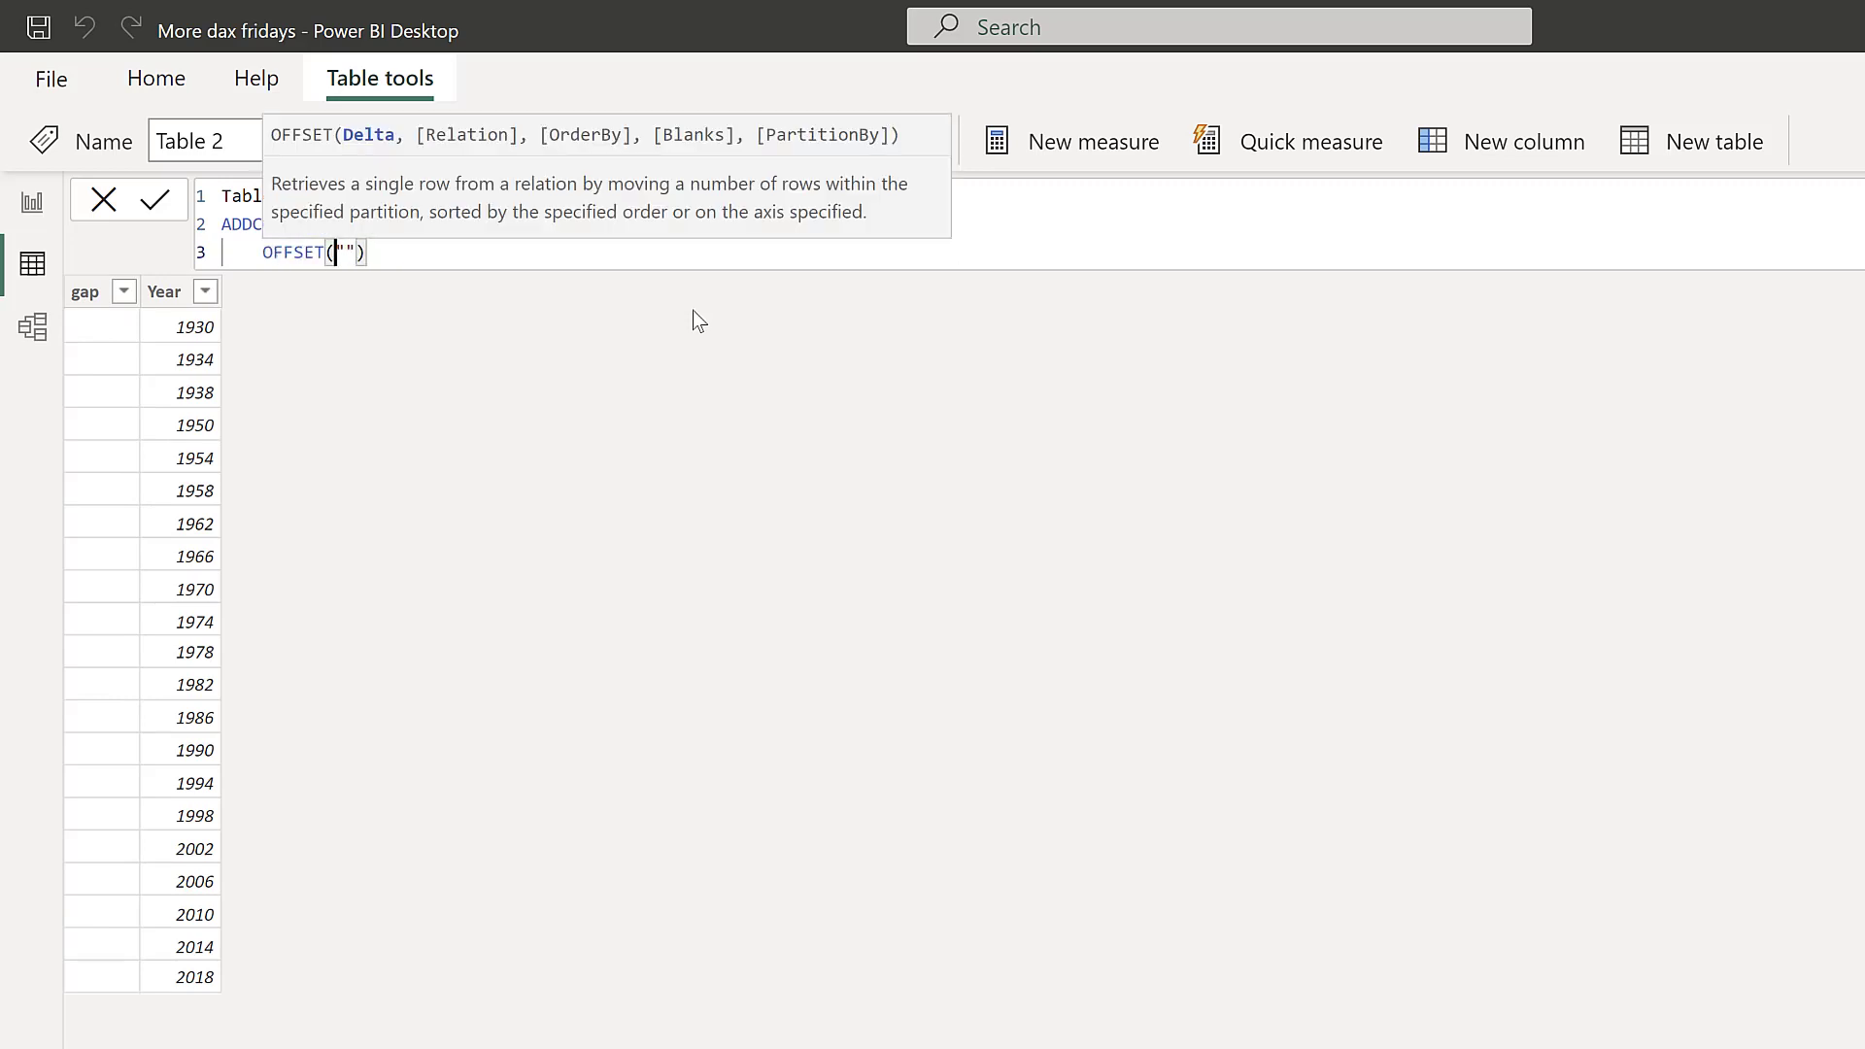
pyautogui.write('+1,')
pyautogui.hotkey('shift', 'Return')
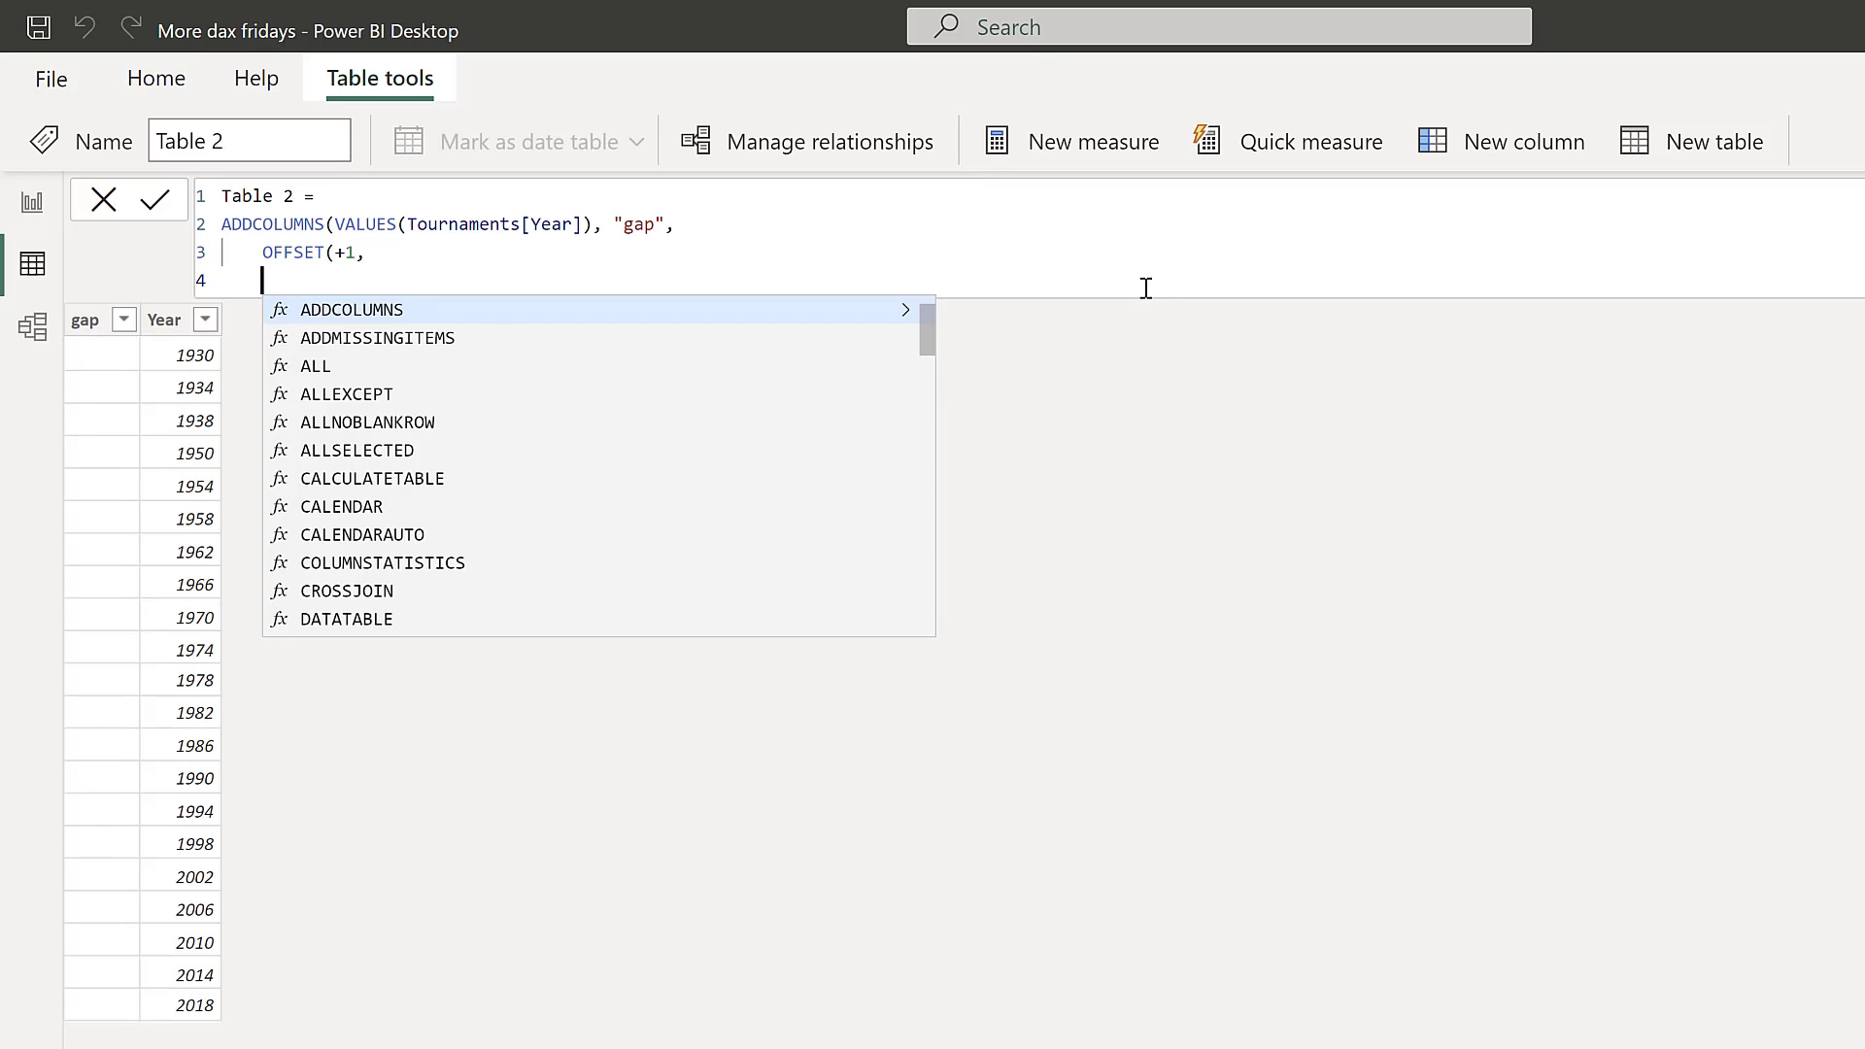
# - Use SUMMARIZE over ALLSELECTED(Tournaments) as the relation argument of OFFSET
pyautogui.write('summ')
pyautogui.press('Tab')
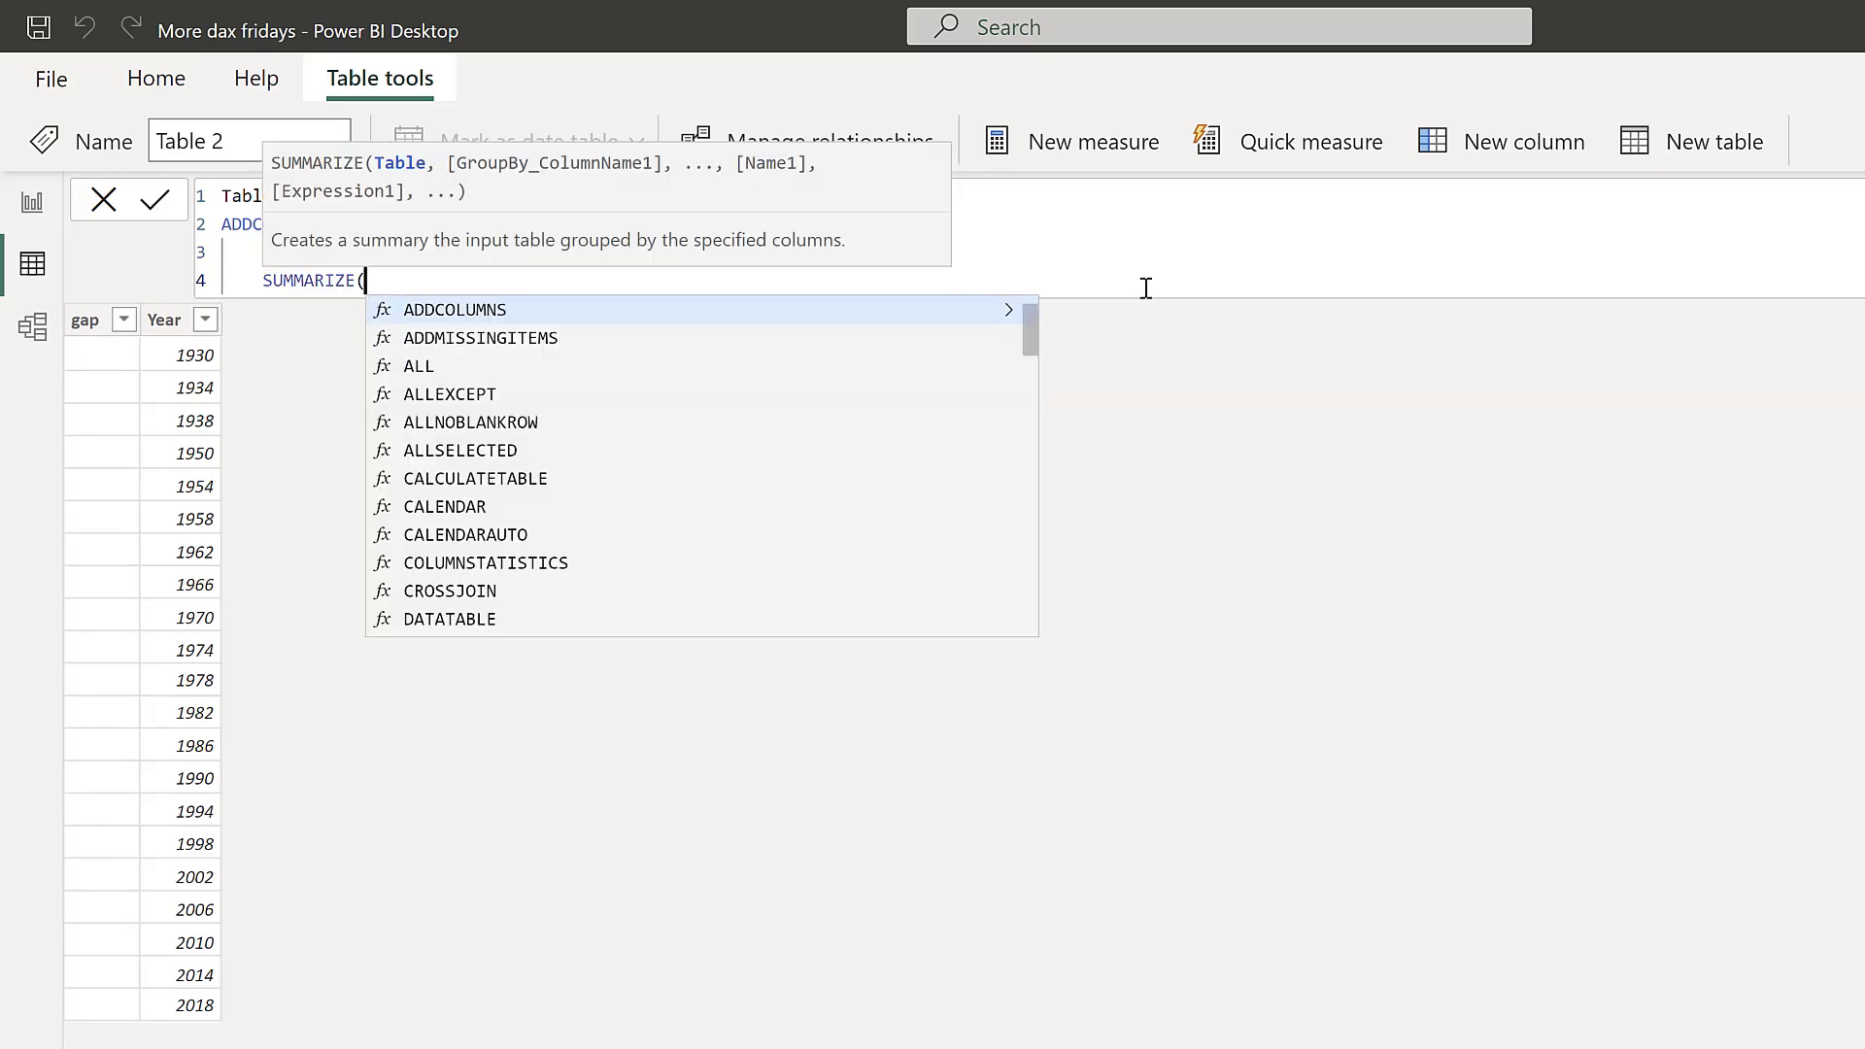
pyautogui.write('all')
pyautogui.press('Down')
pyautogui.press('Down')
pyautogui.press('Down')
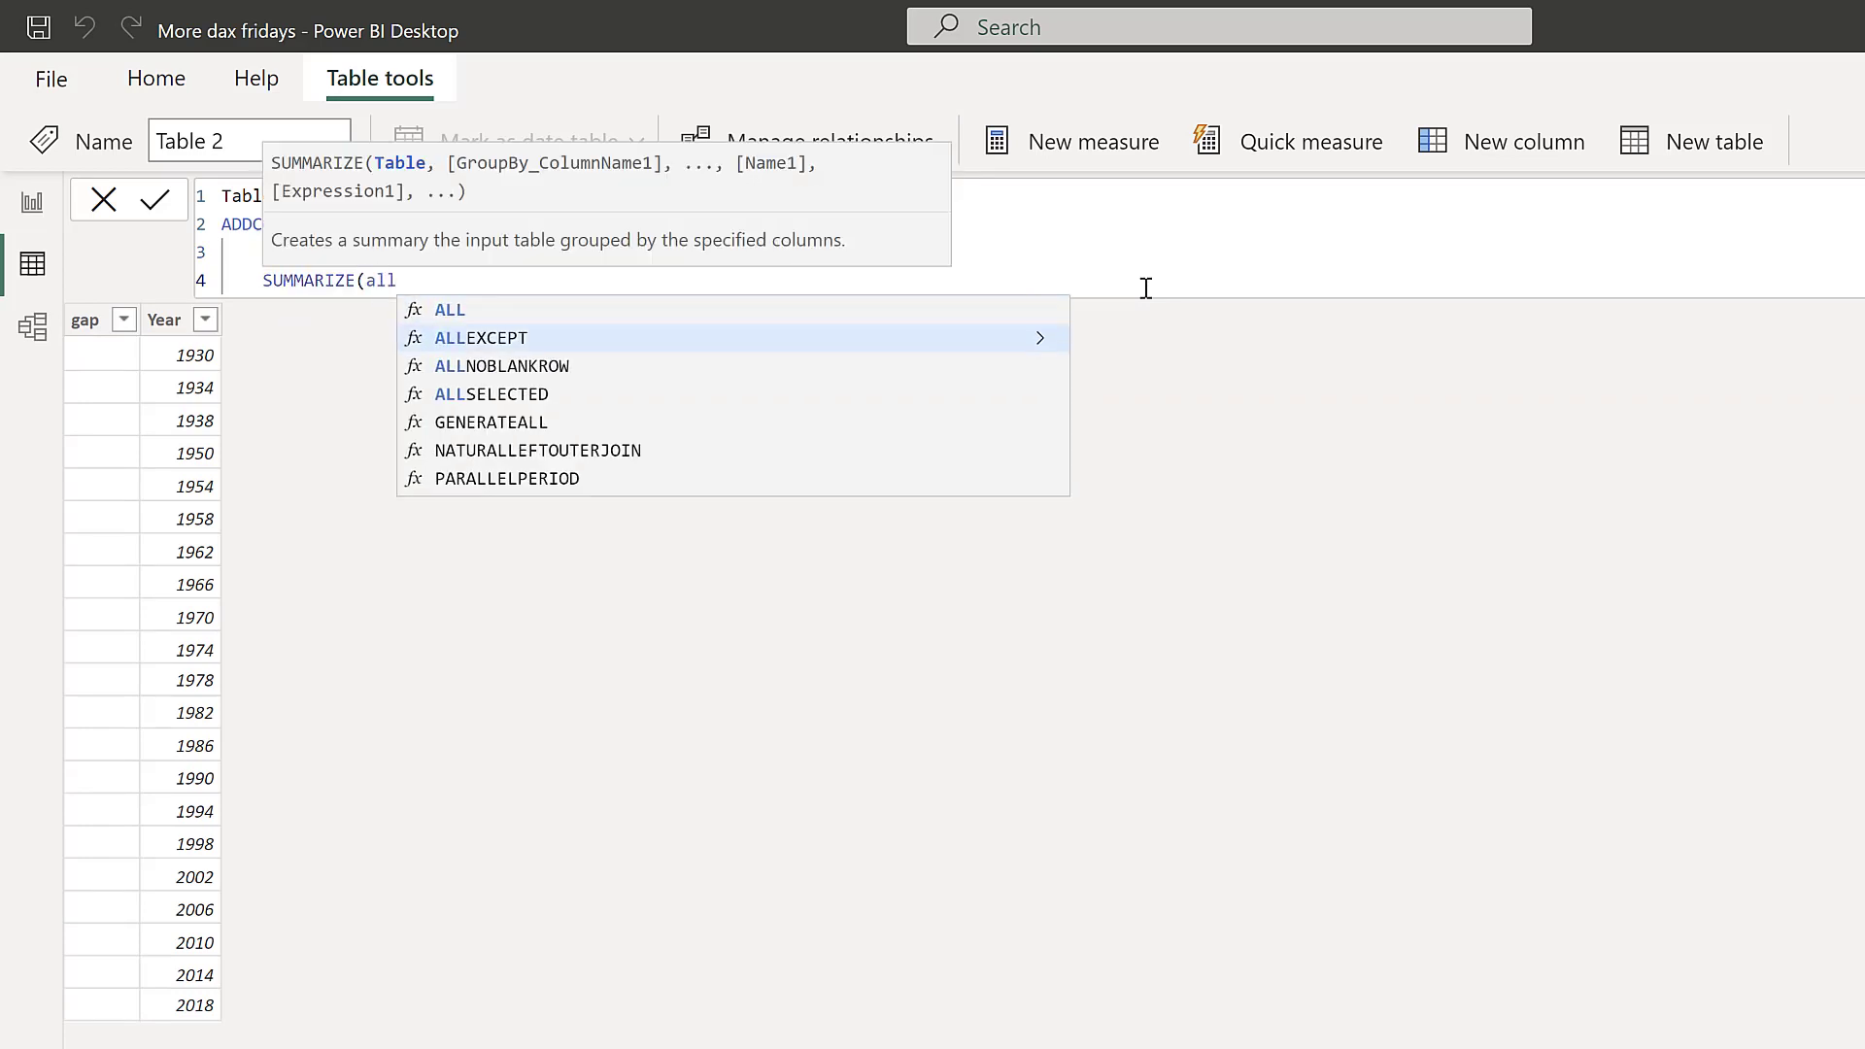
pyautogui.press('Tab')
pyautogui.write('tou')
pyautogui.press('Tab')
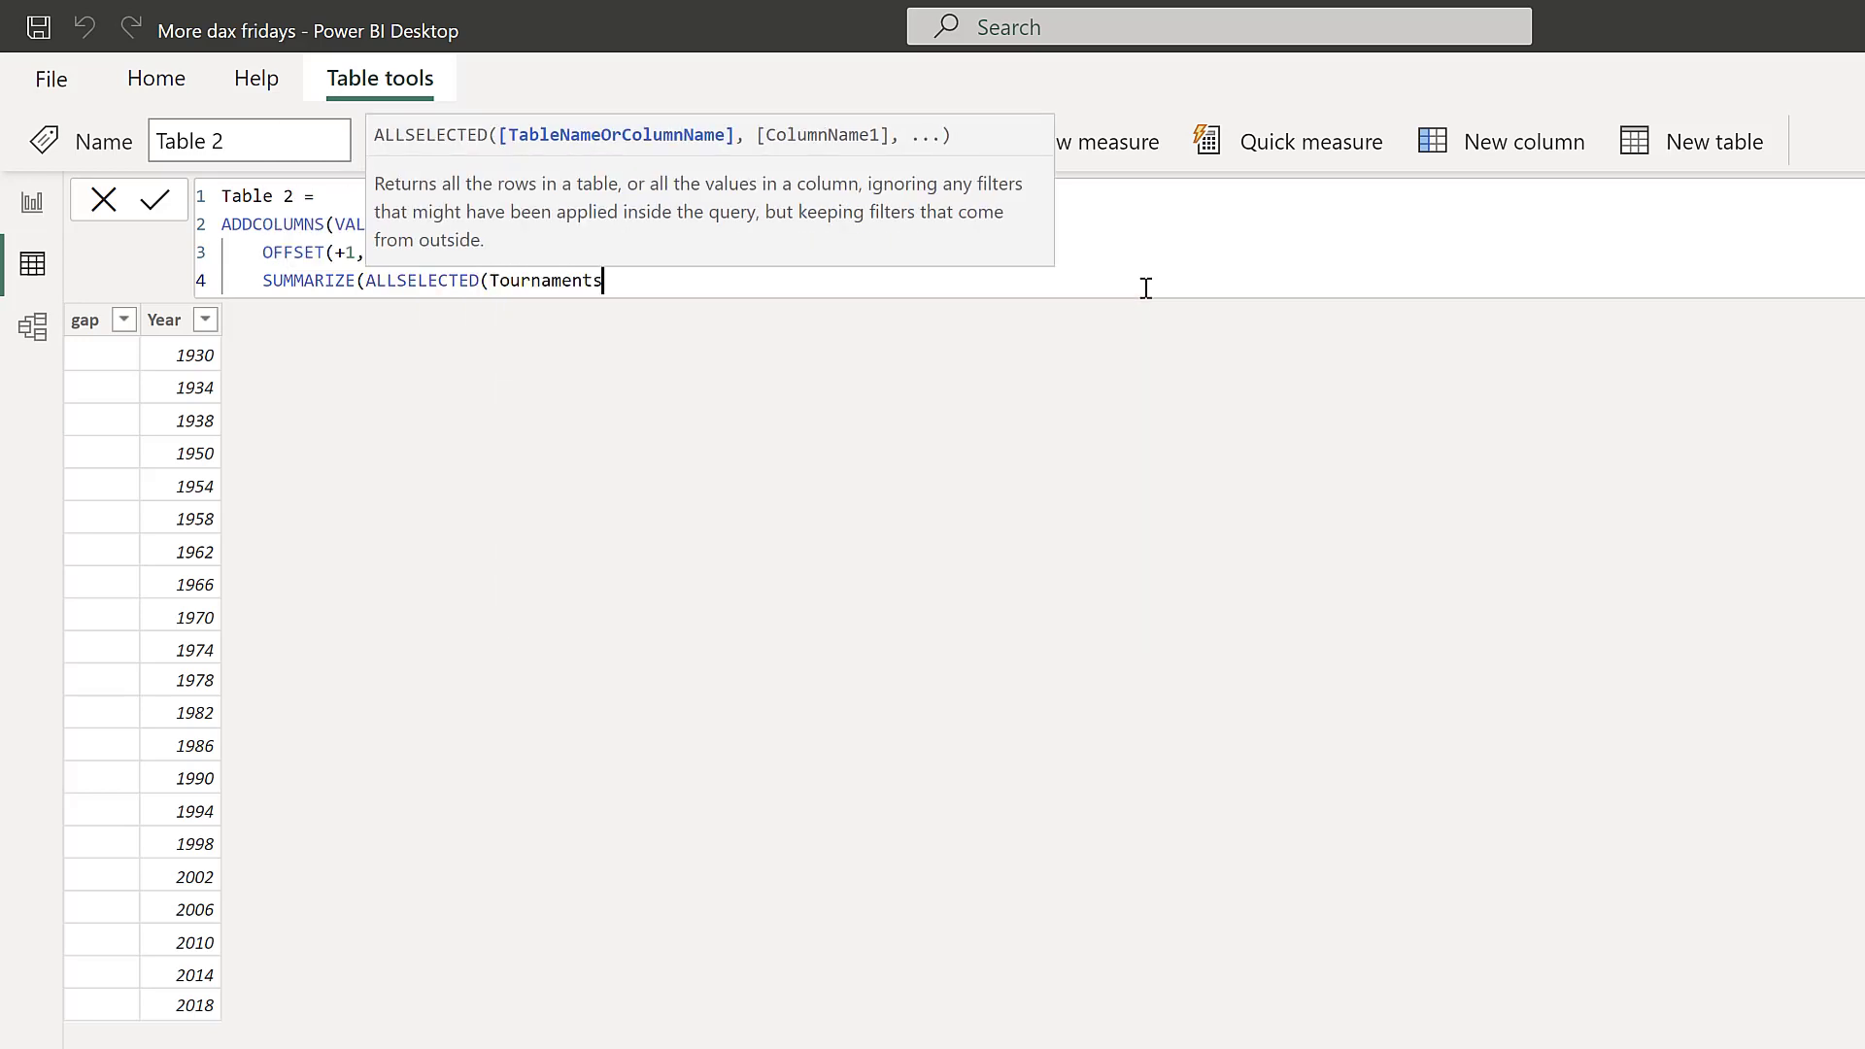
pyautogui.write('), ')
# - Group the SUMMARIZE by Tournaments[Year], close the functions and commit the Table 2 formula
pyautogui.write('tour')
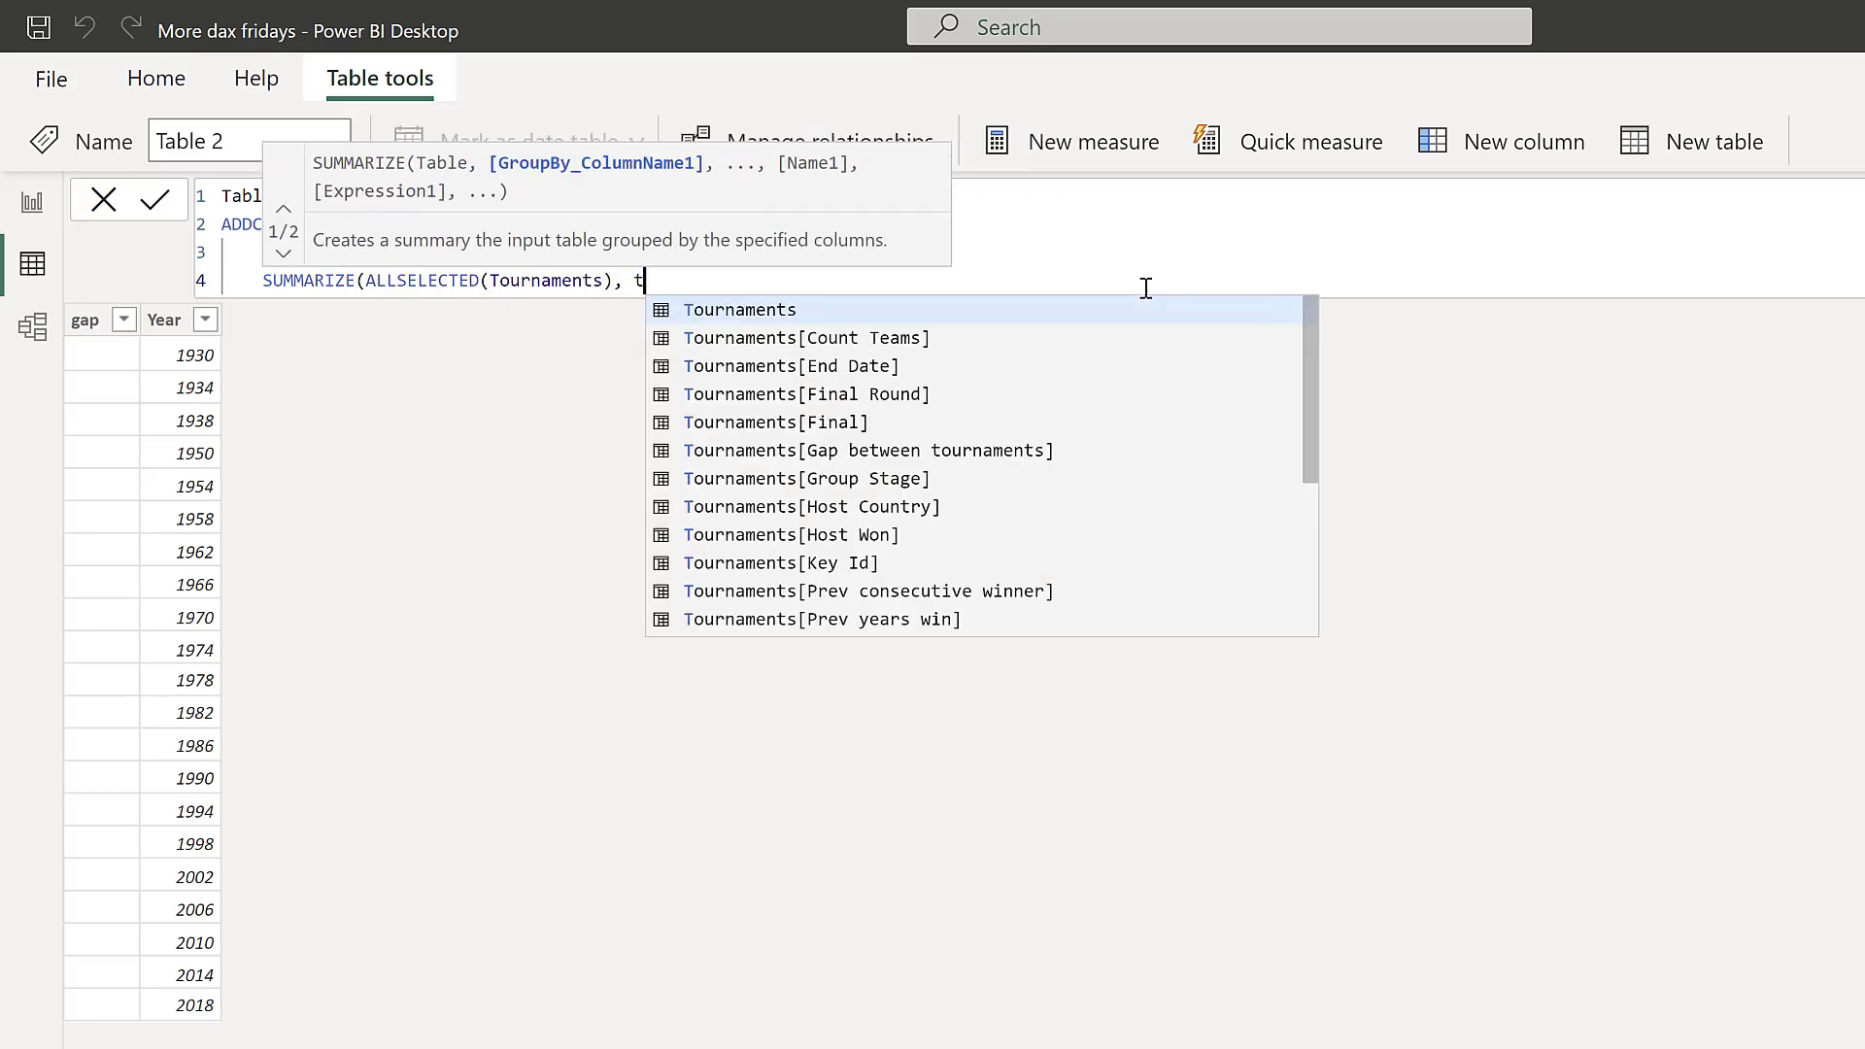
pyautogui.press('Up')
pyautogui.press('Up')
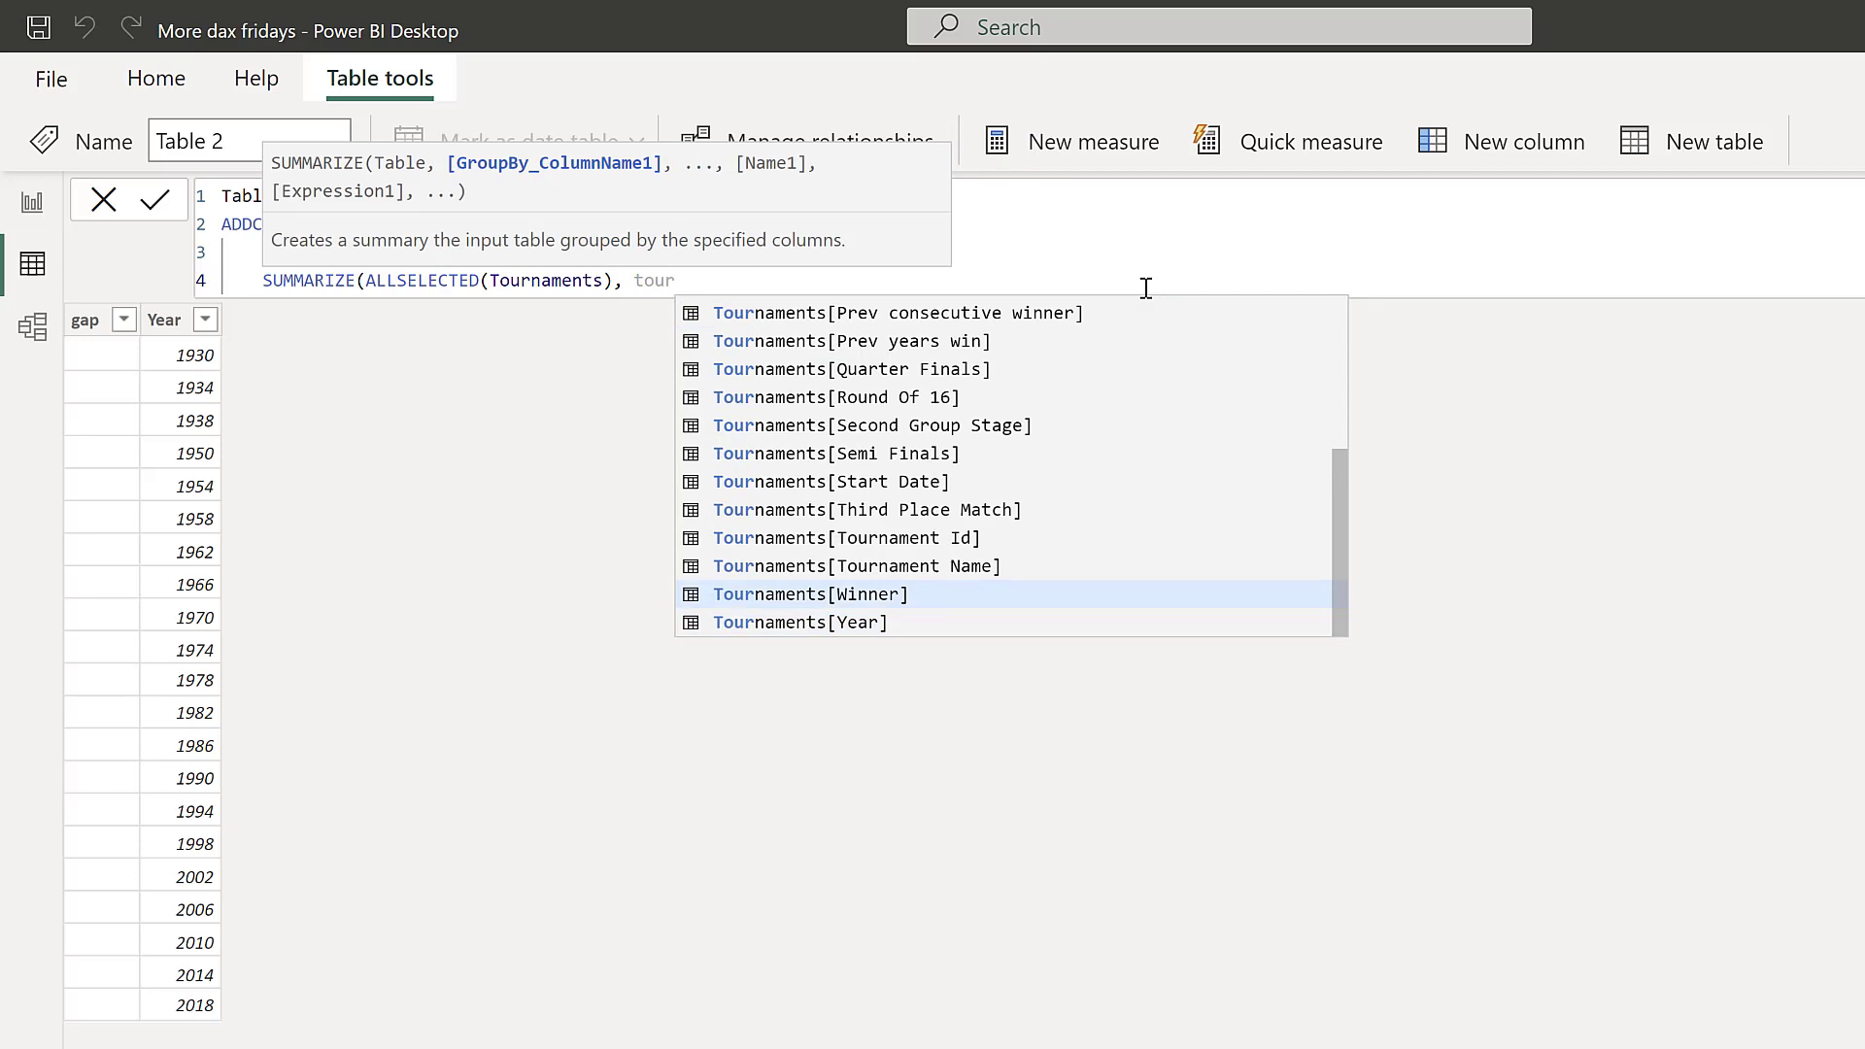
pyautogui.press('Down')
pyautogui.press('Tab')
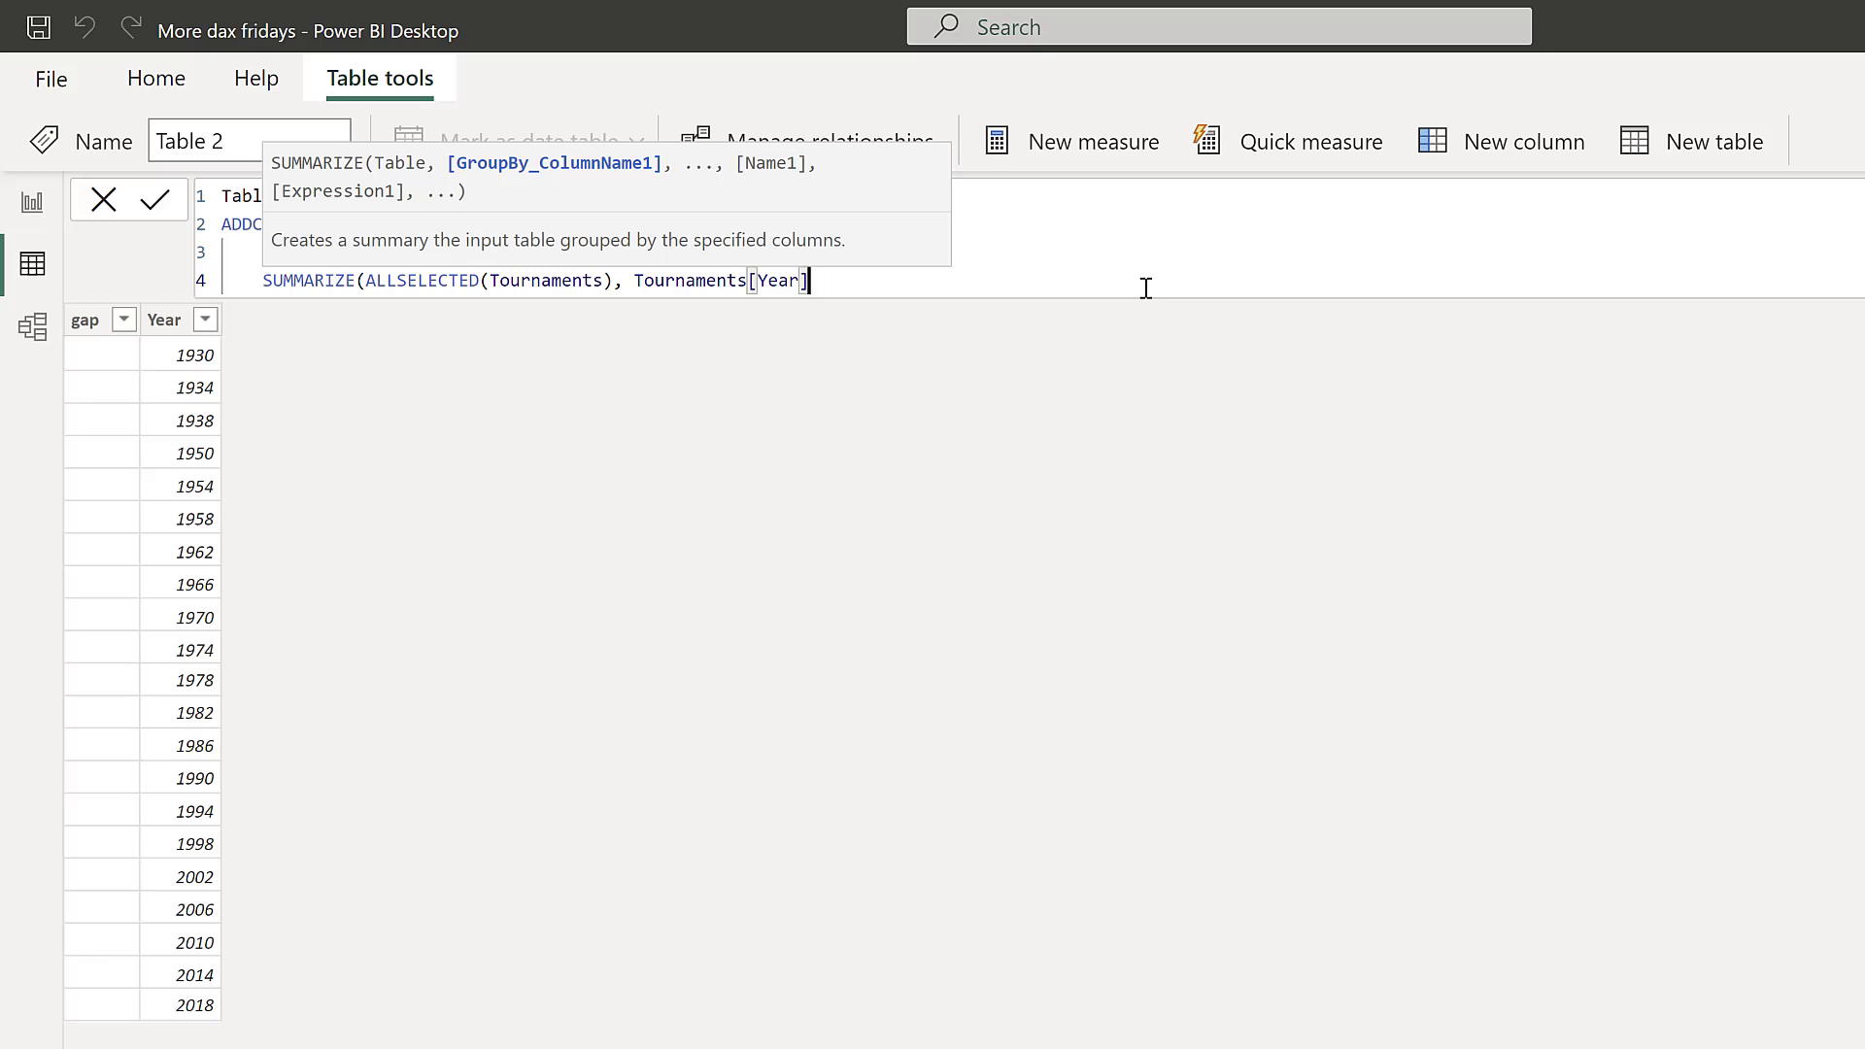
pyautogui.write(')')
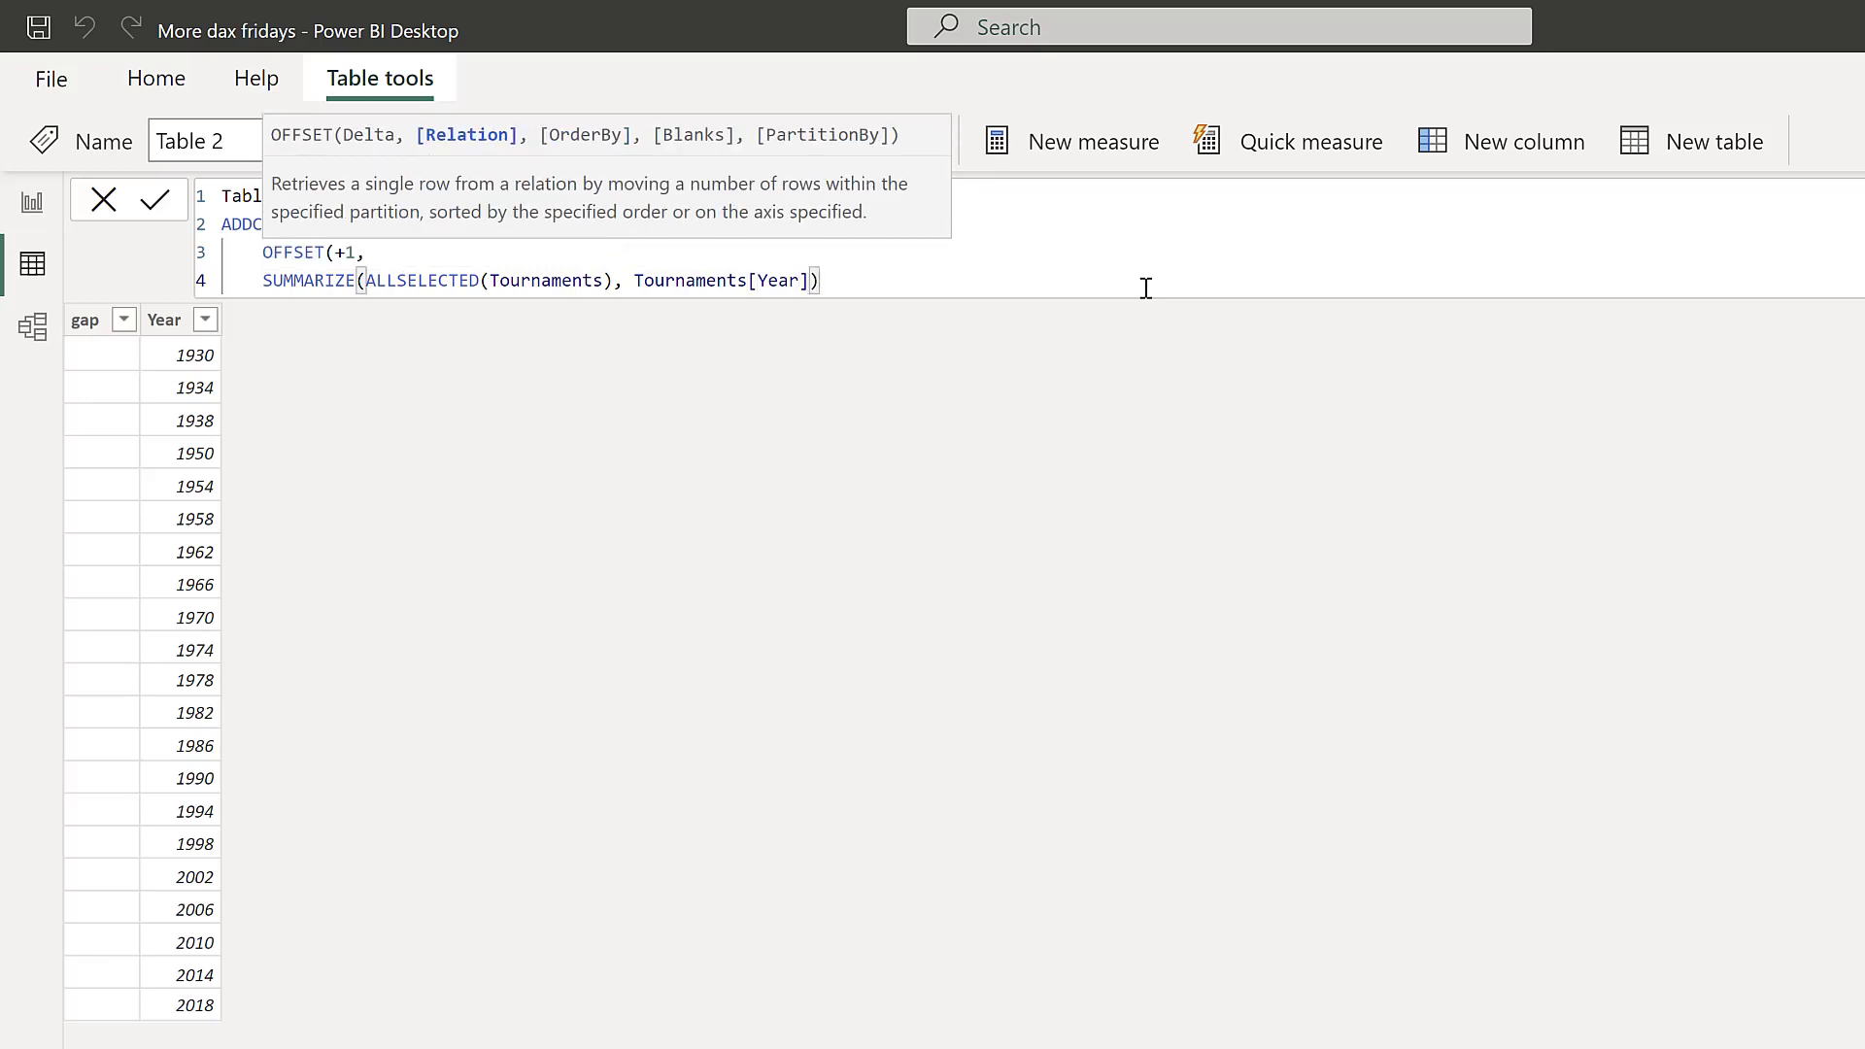
pyautogui.press('Escape')
pyautogui.press('Return')
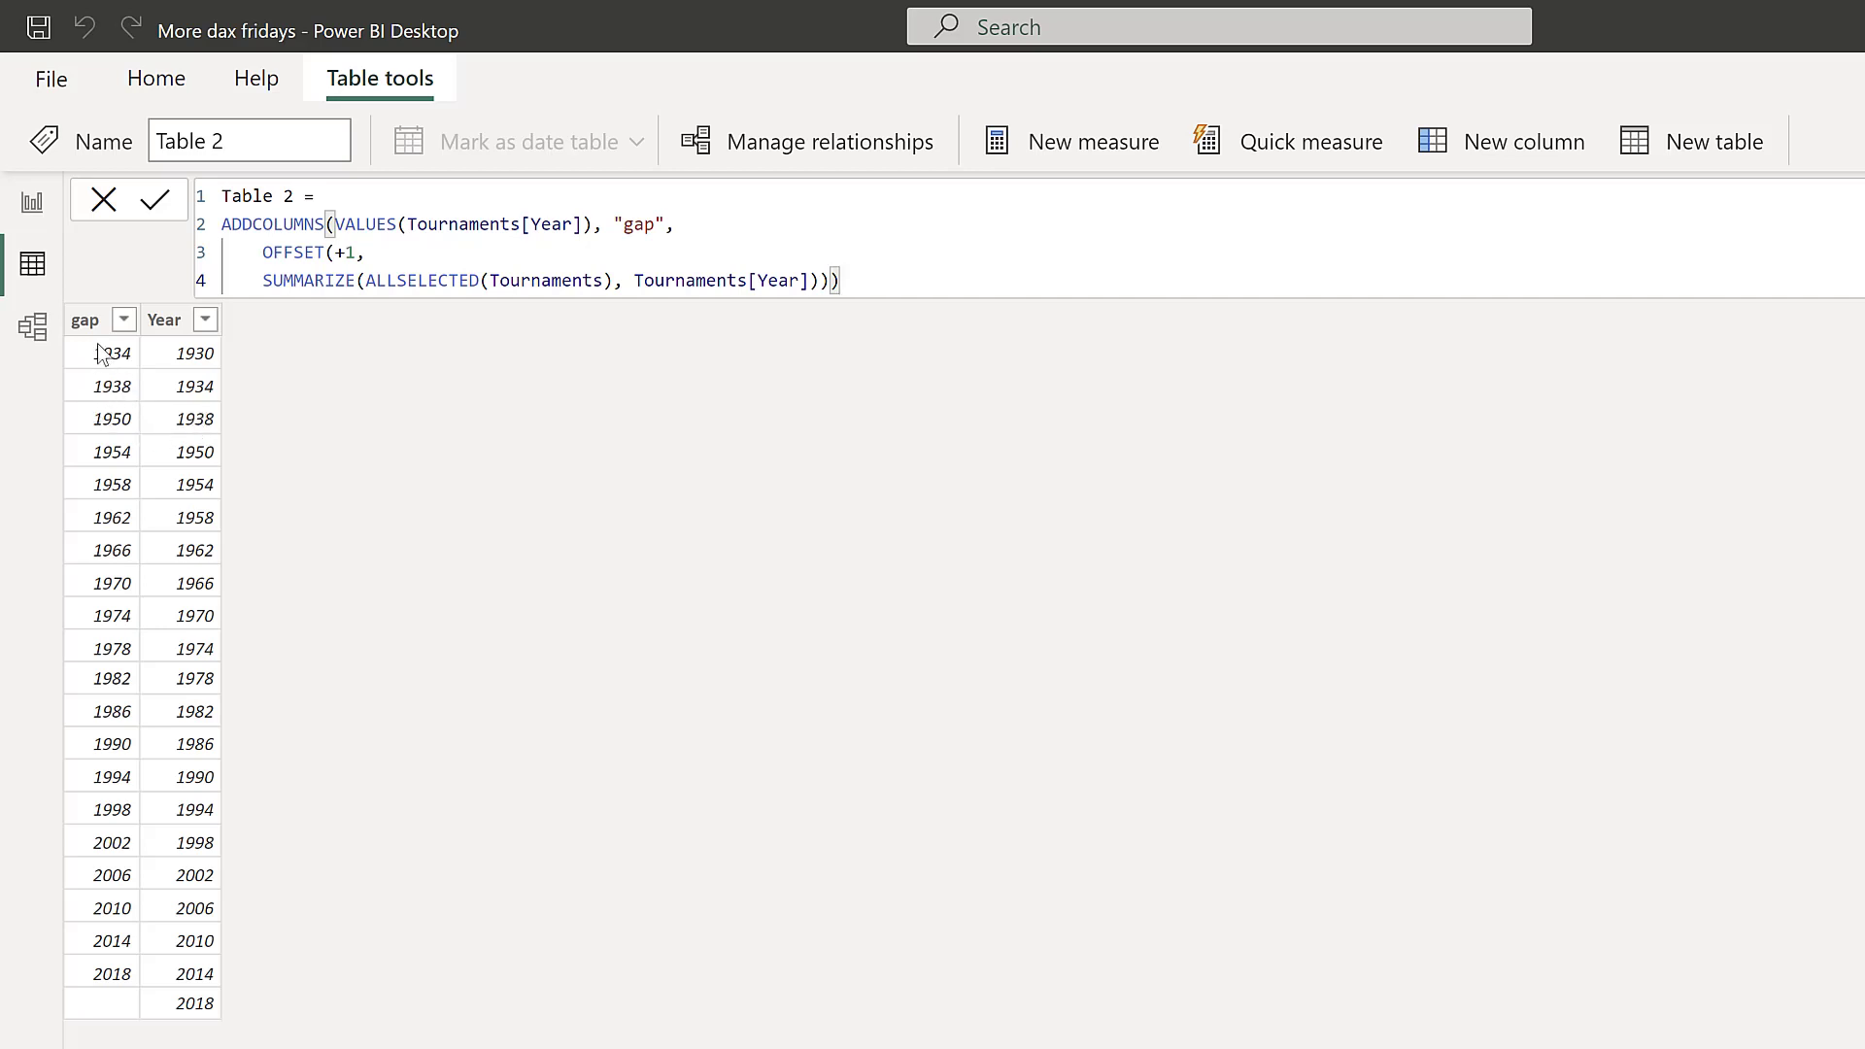
# - Put "gap" on its own line, subtract Tournaments[Year] from the OFFSET result and commit the table
pyautogui.click(614, 224)
pyautogui.hotkey('shift', 'Return')
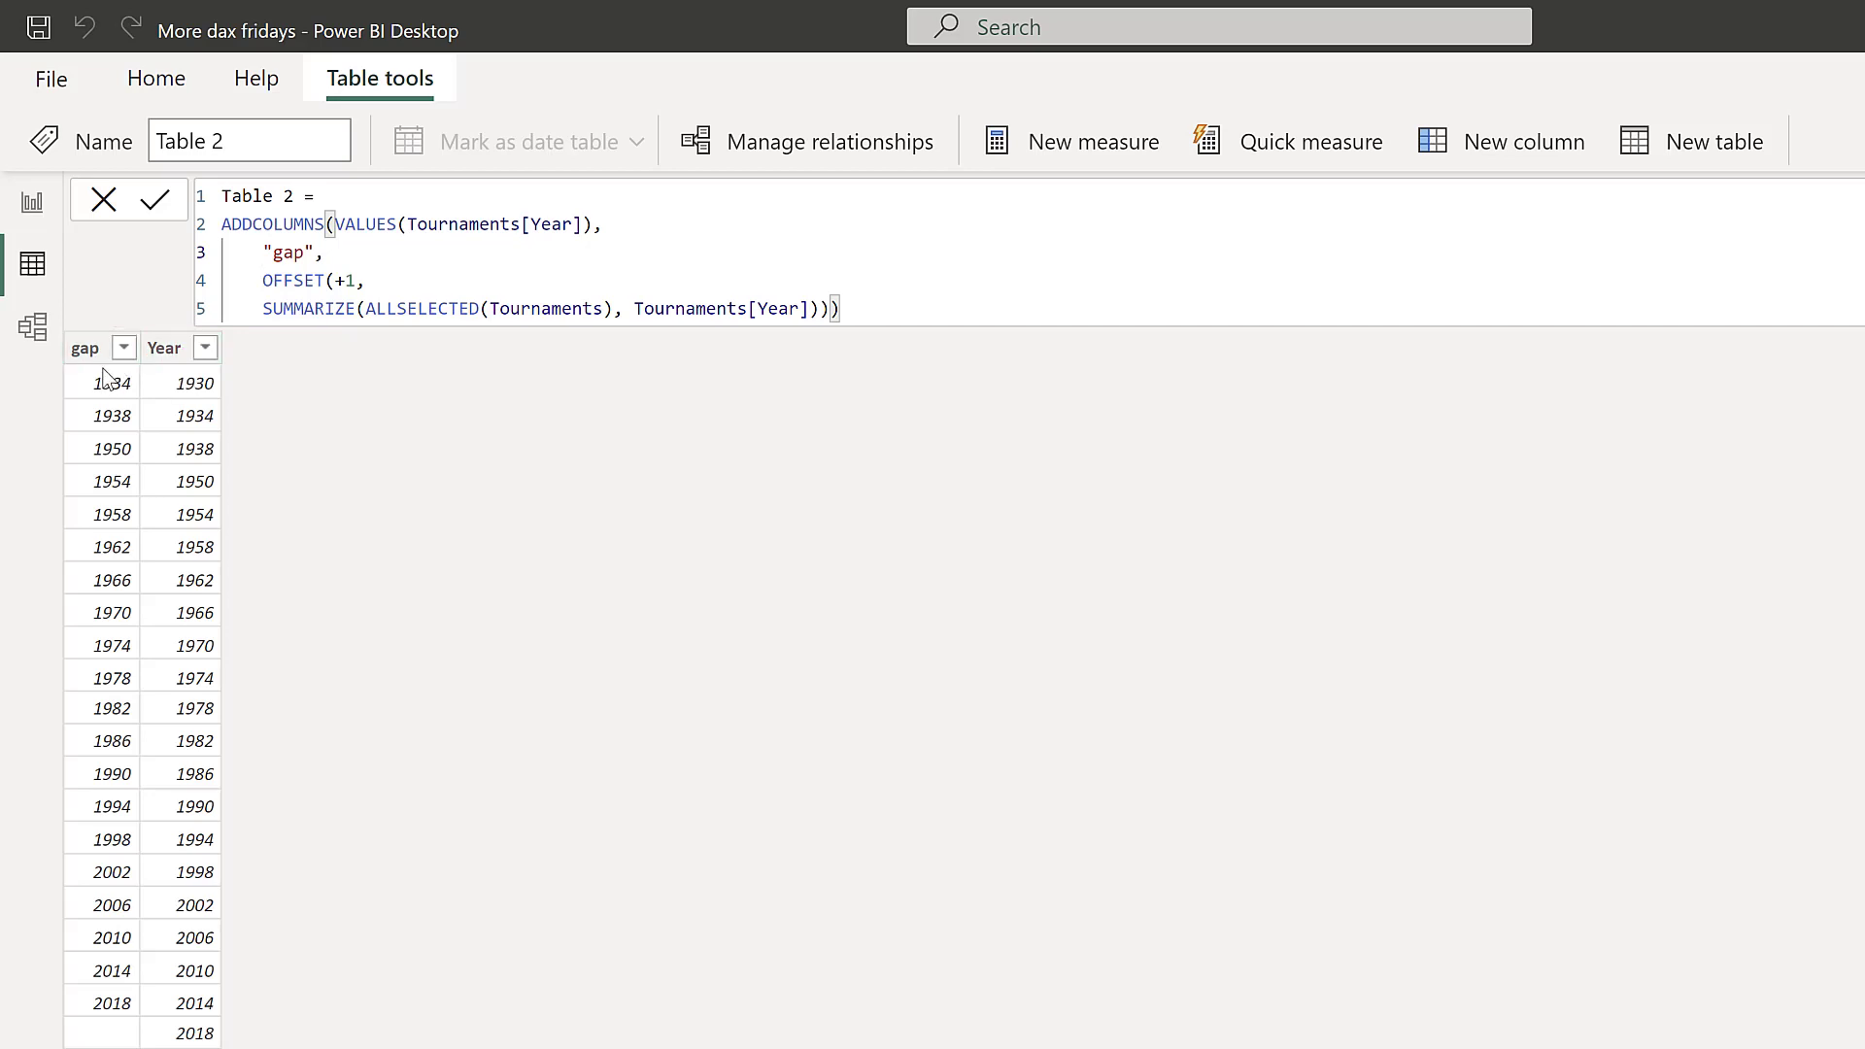
pyautogui.click(832, 308)
pyautogui.write('-')
pyautogui.press('Left')
pyautogui.press('Right')
pyautogui.write('tou')
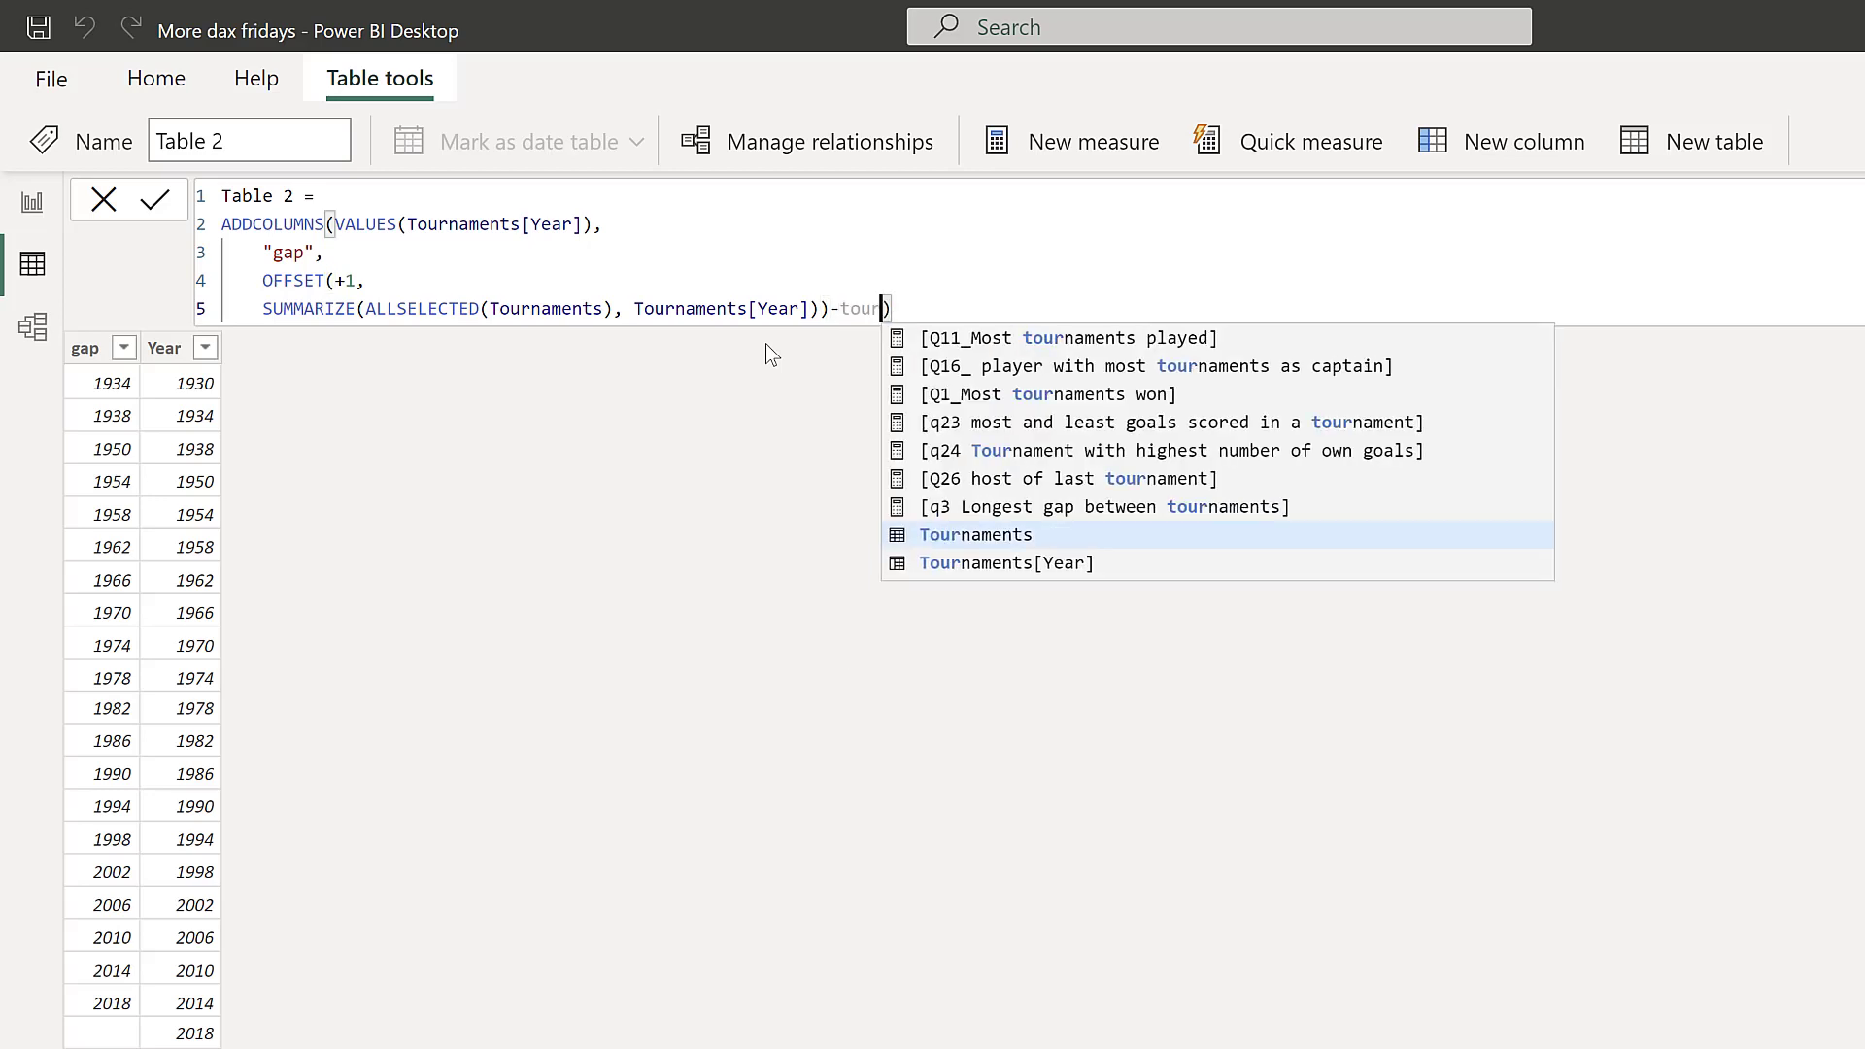
pyautogui.press('Down')
pyautogui.press('Tab')
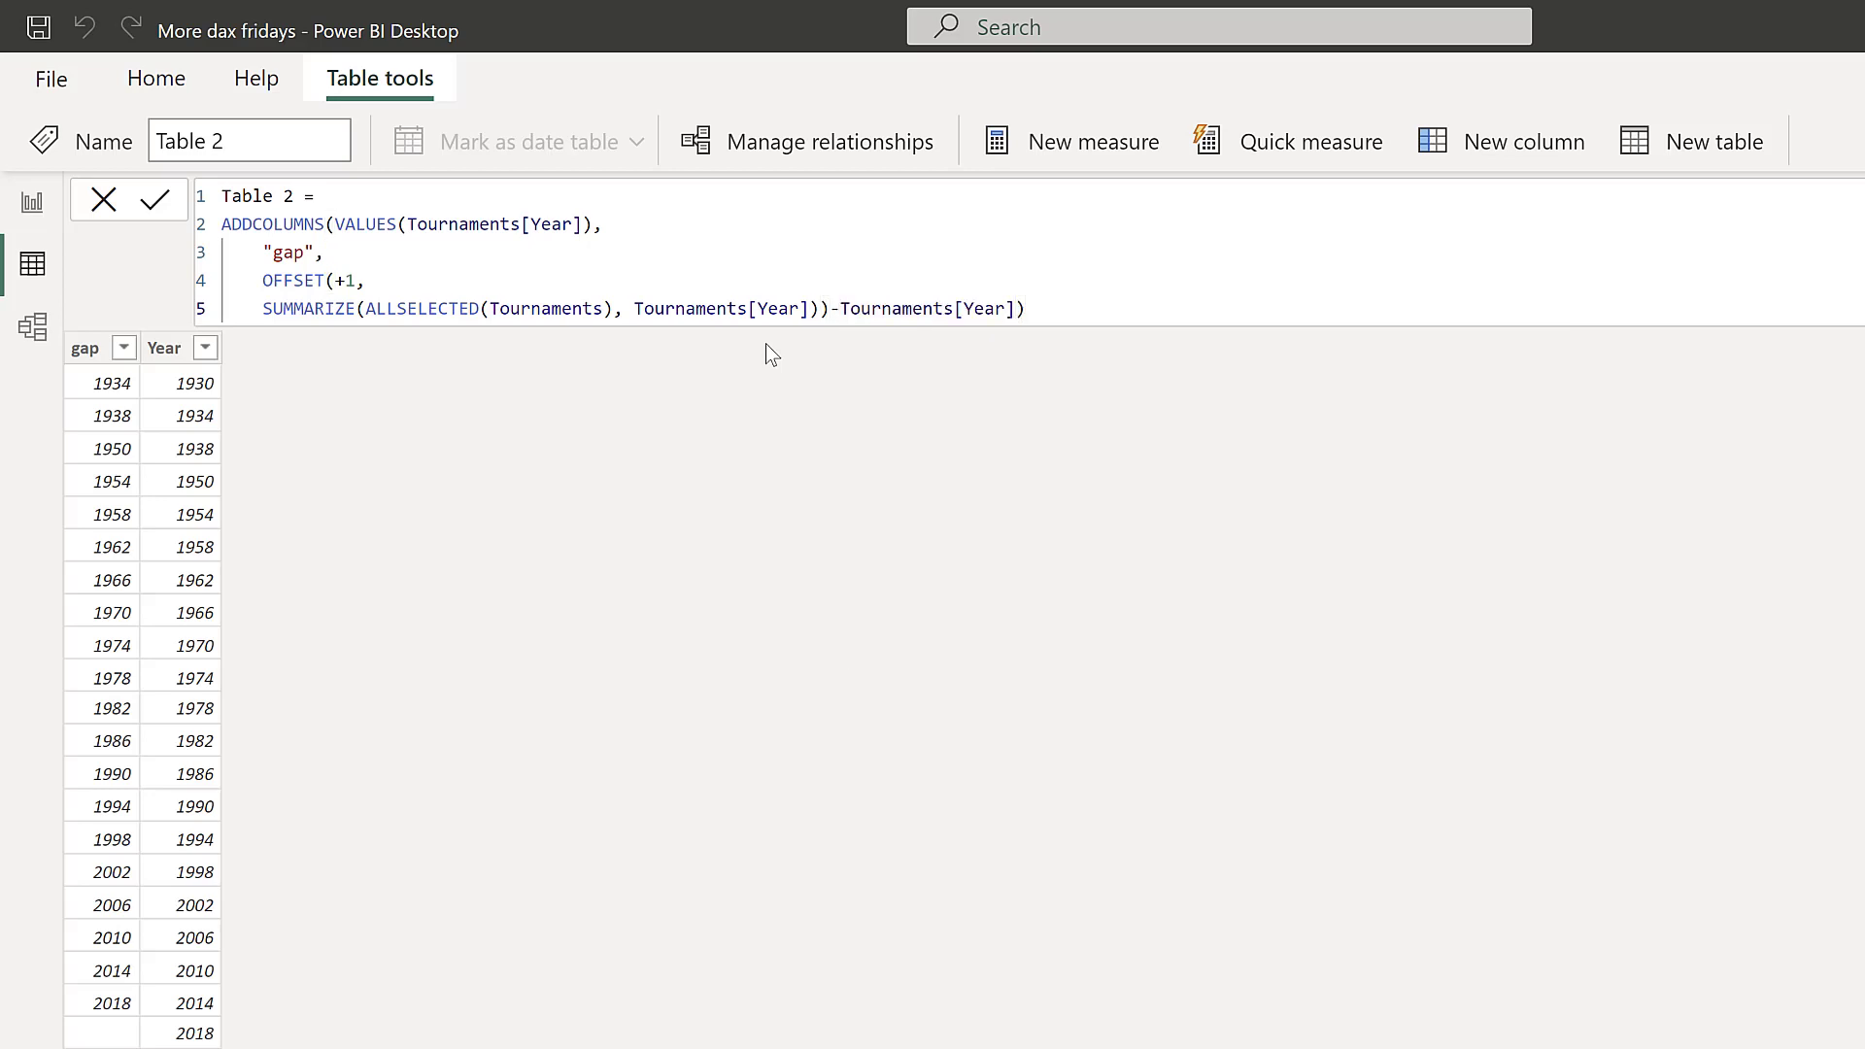
pyautogui.press('Return')
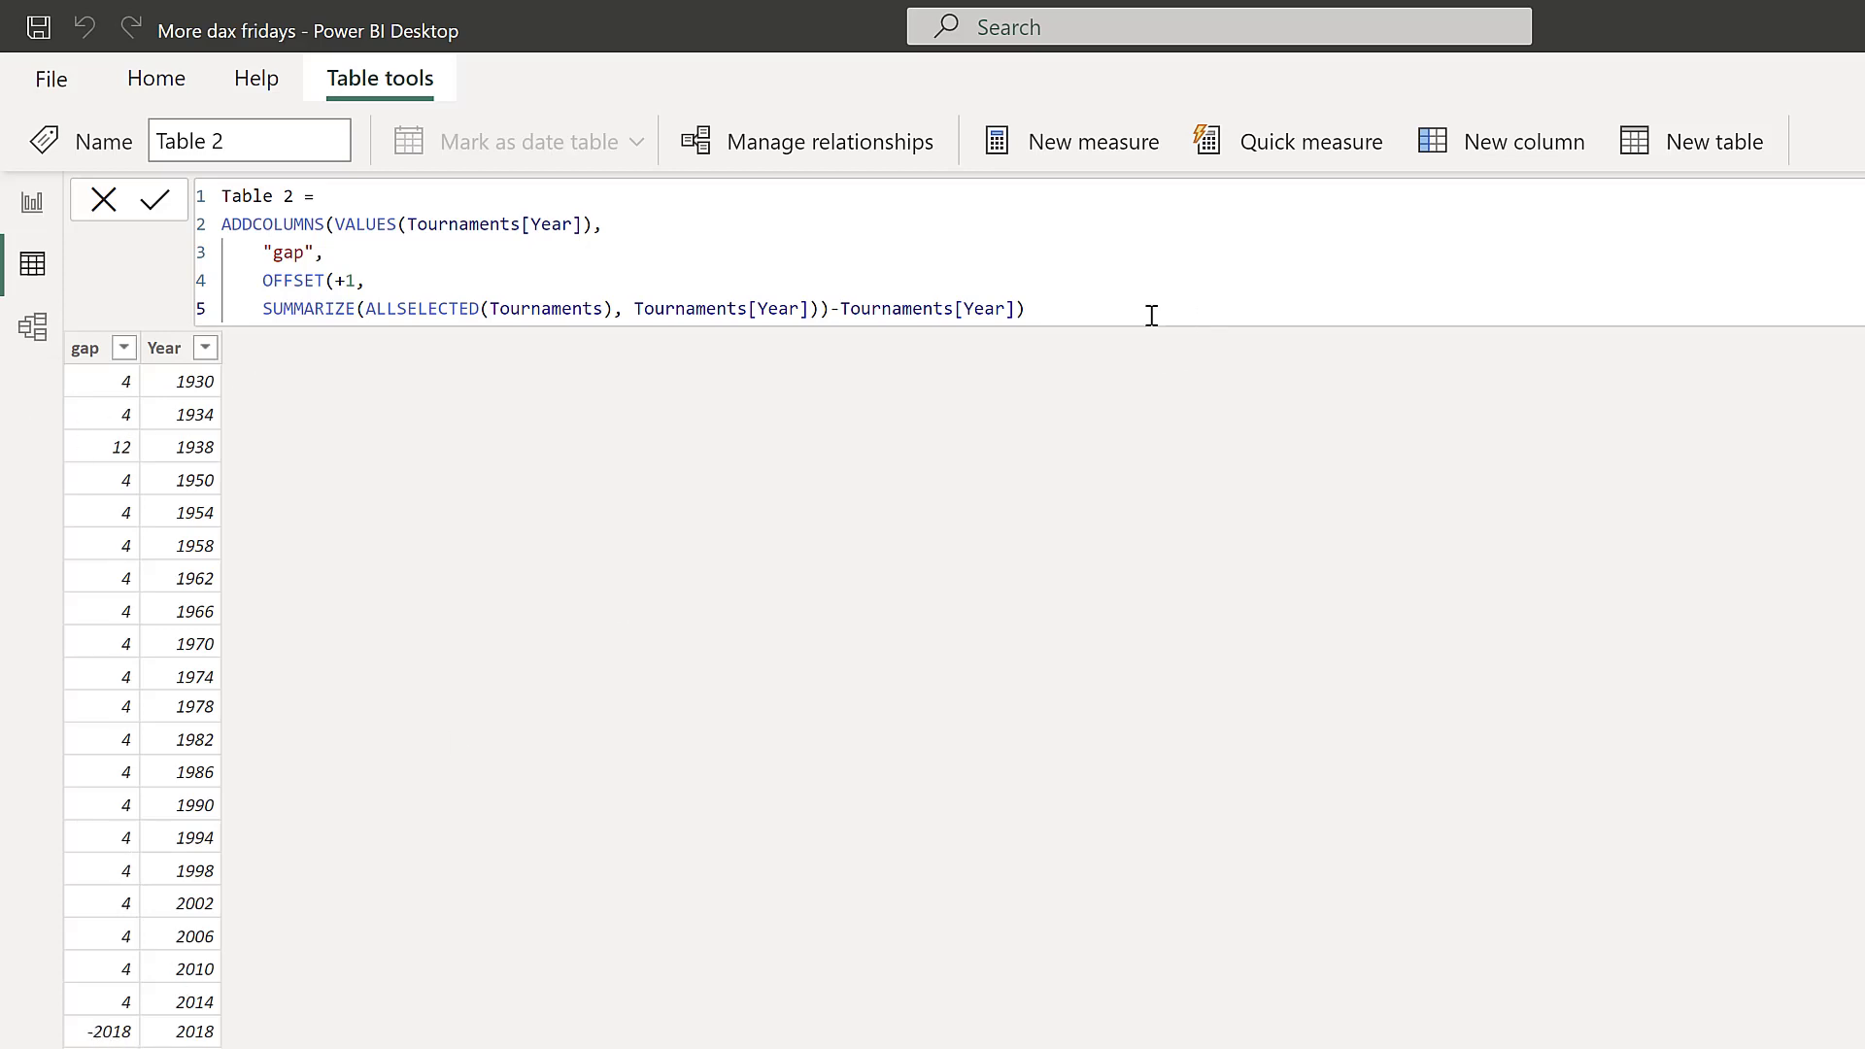
# - Copy the whole Table 2 formula and paste it over the CALCULATE expression of the gap variable in the q3.5 measure
pyautogui.moveTo(1099, 308); pyautogui.dragTo(200, 161)
pyautogui.hotkey('ctrl', 'c')
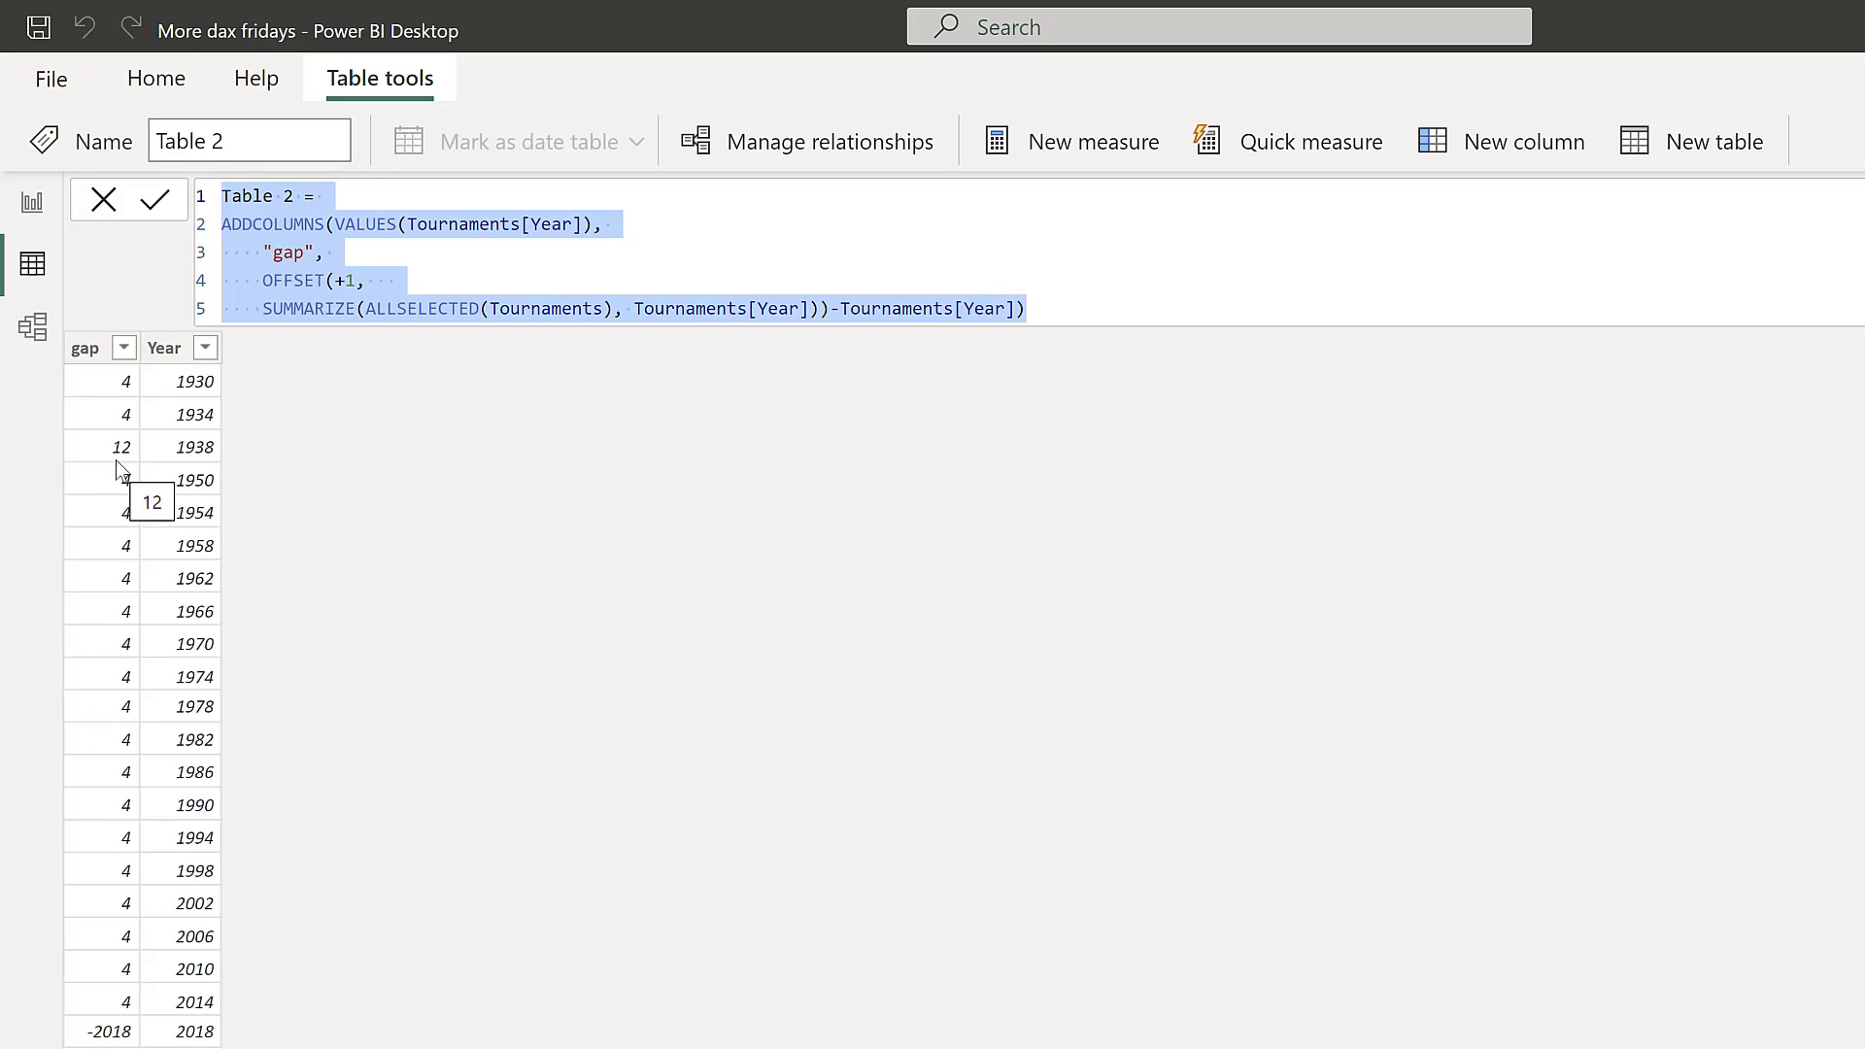
pyautogui.click(34, 203)
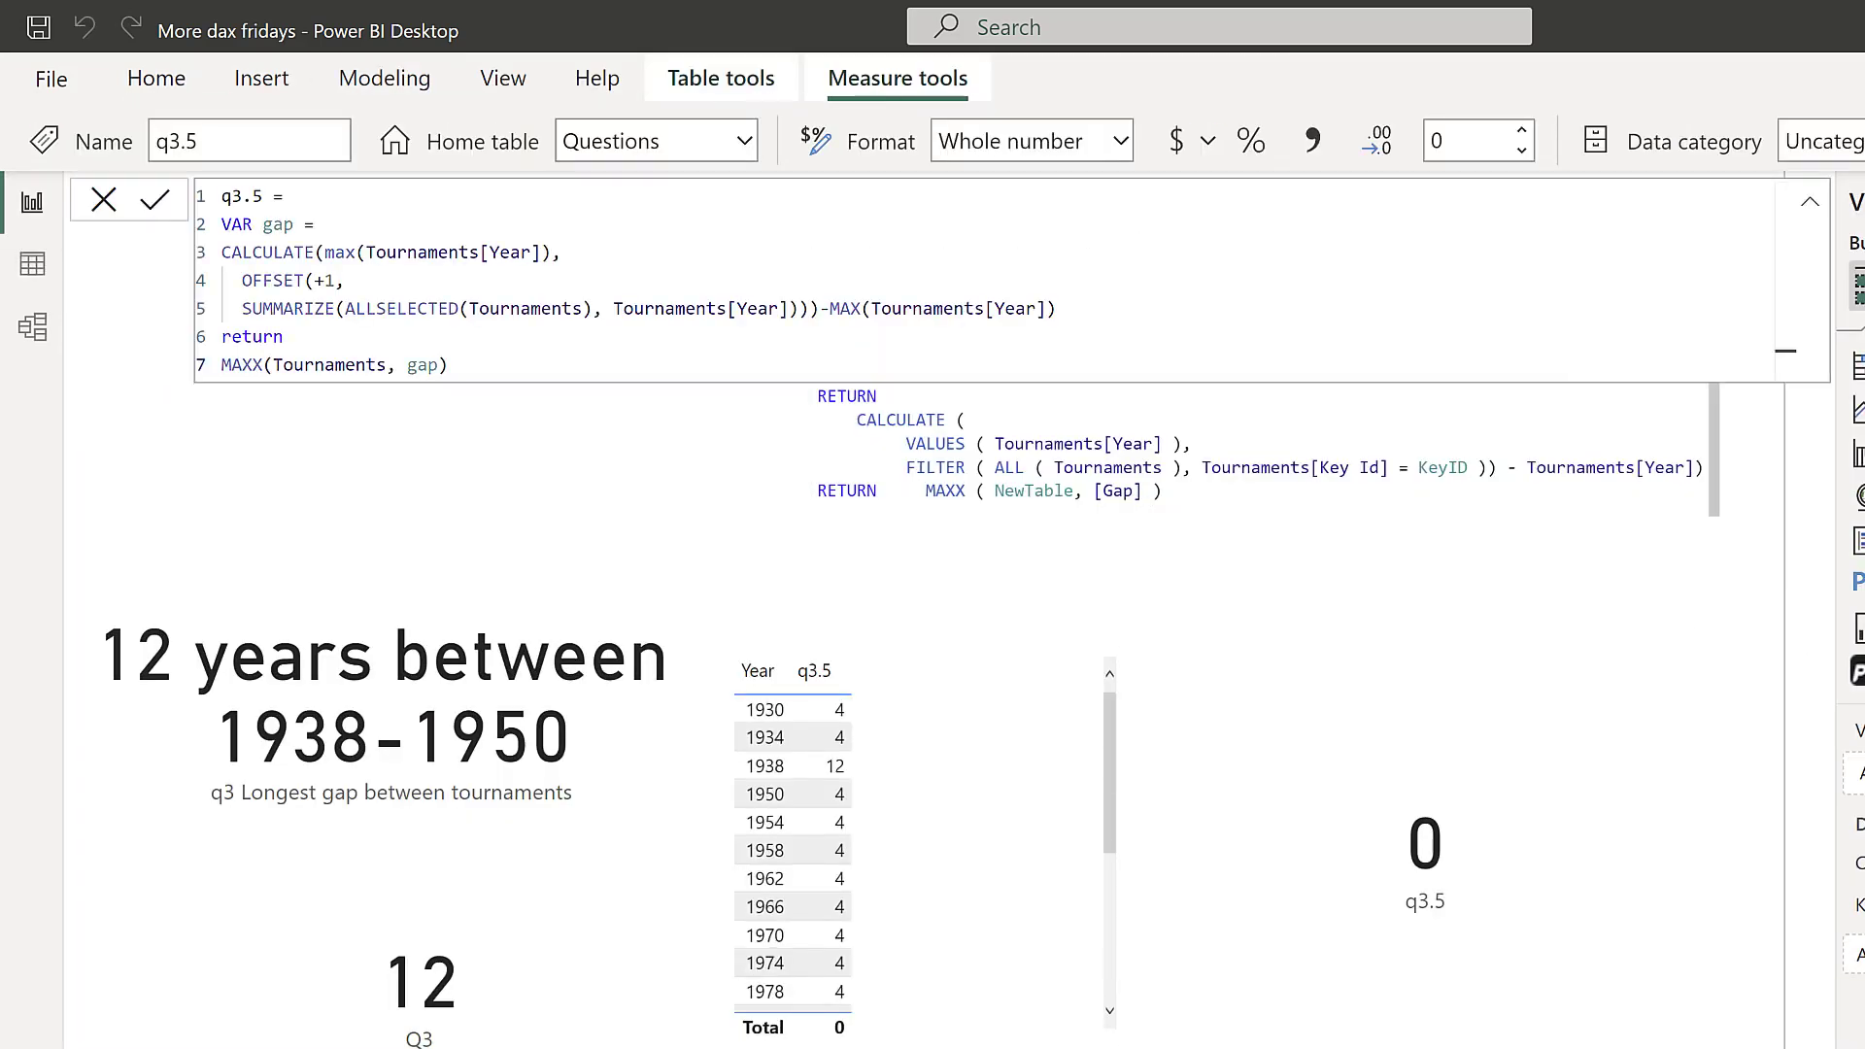
pyautogui.click(1119, 310)
pyautogui.moveTo(1059, 309); pyautogui.dragTo(214, 267)
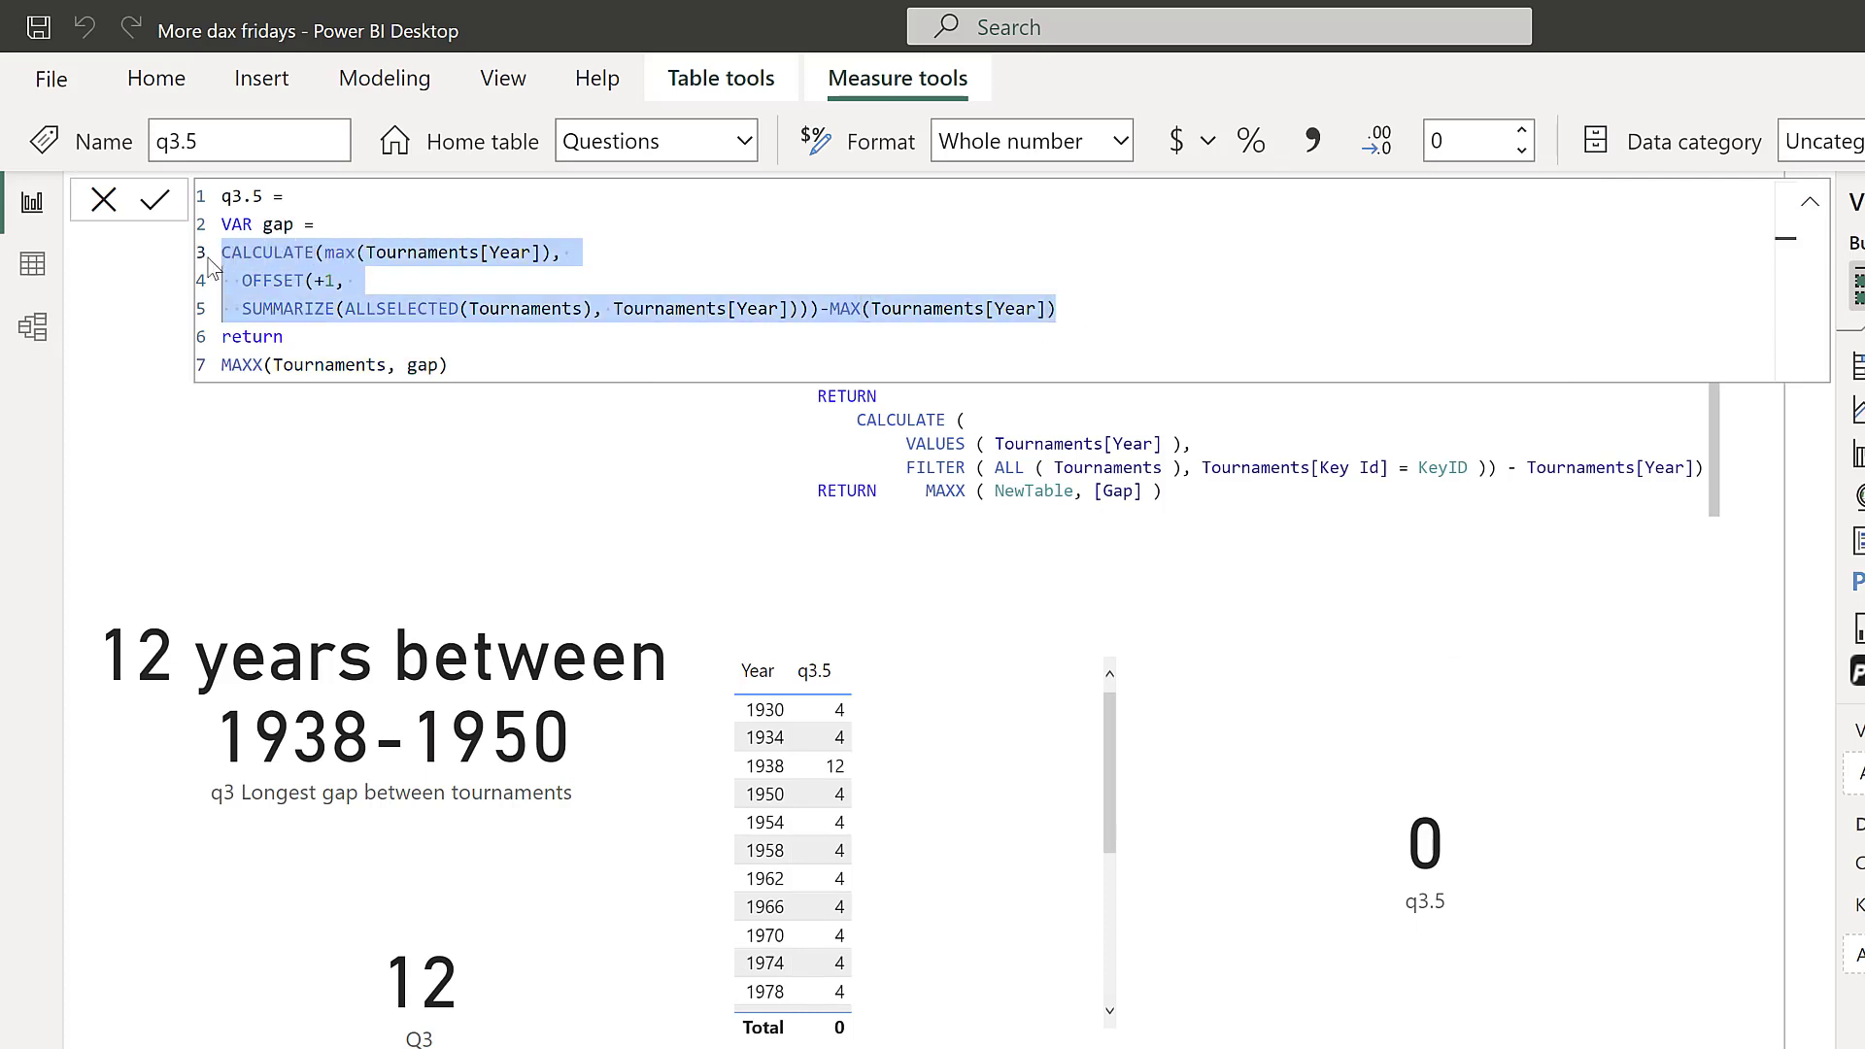
pyautogui.hotkey('ctrl', 'v')
# - Remove the pasted "Table 2 =" line so ADDCOLUMNS directly follows VAR gap = in the q3.5 measure
pyautogui.moveTo(331, 255); pyautogui.dragTo(161, 262)
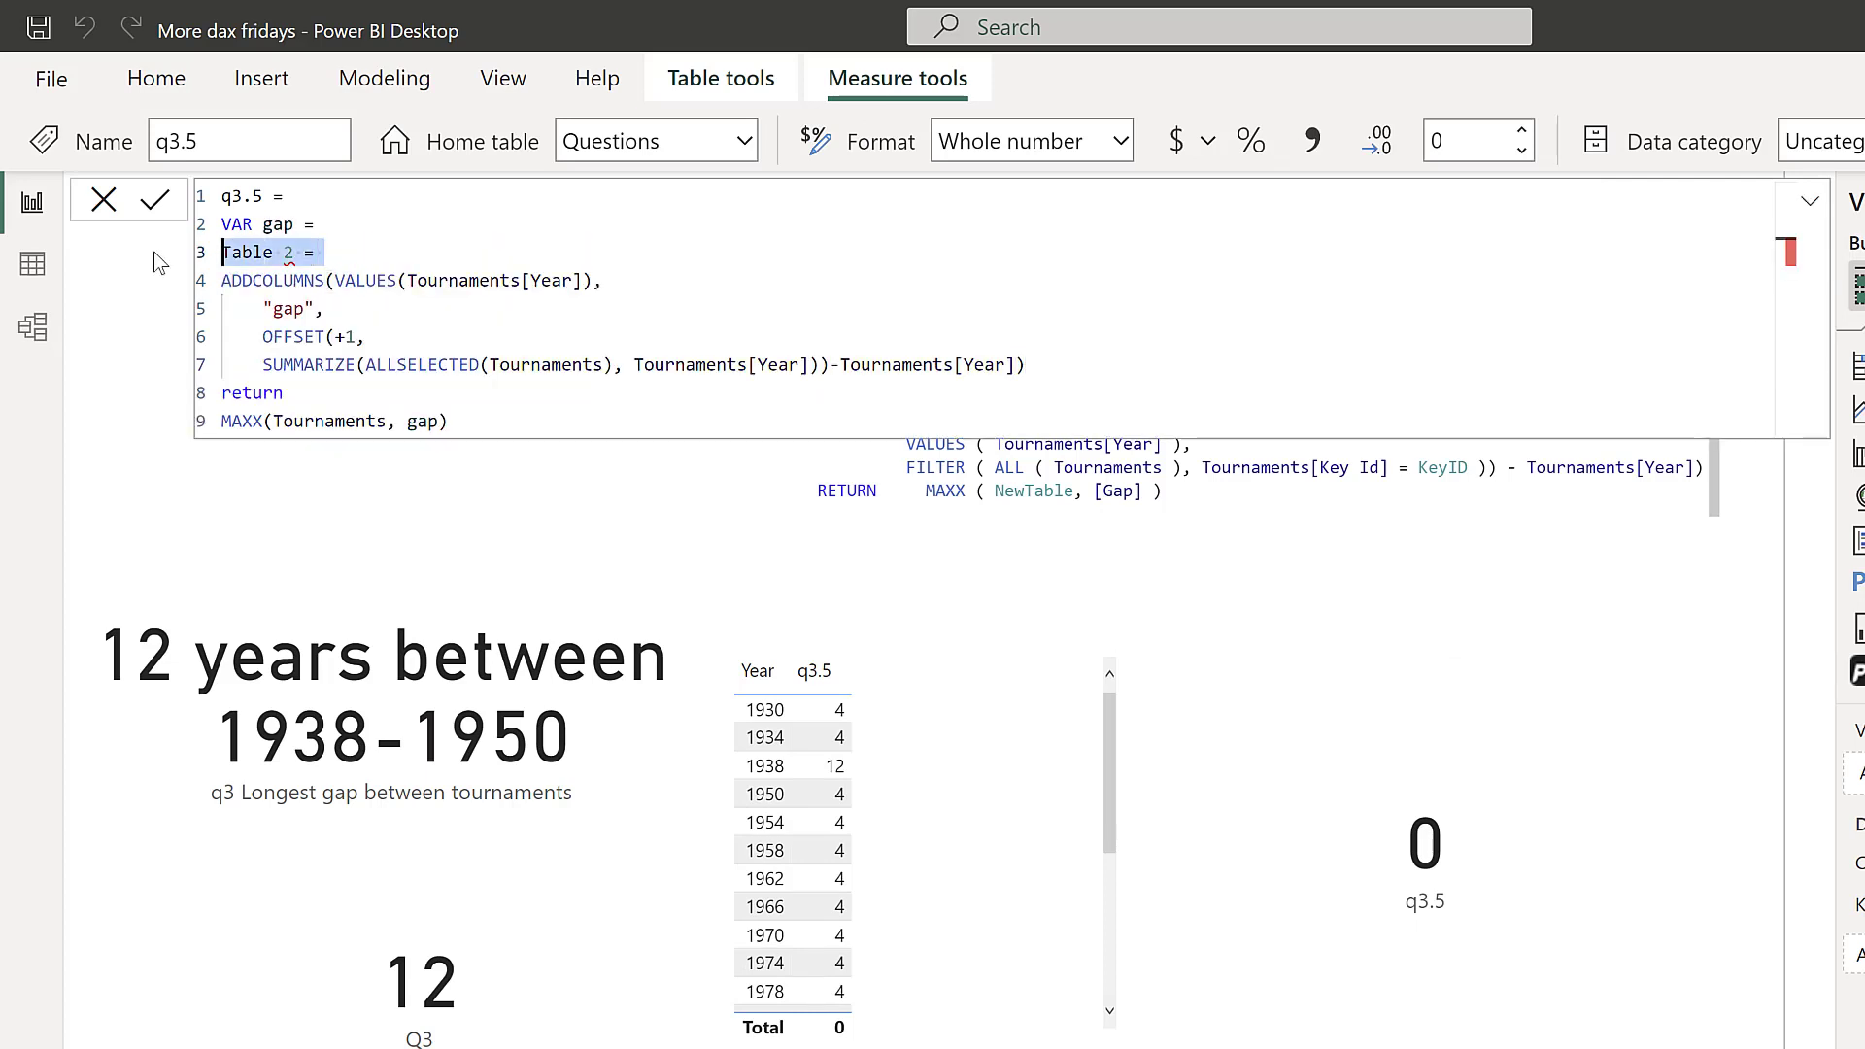
pyautogui.press('BackSpace')
pyautogui.press('BackSpace')
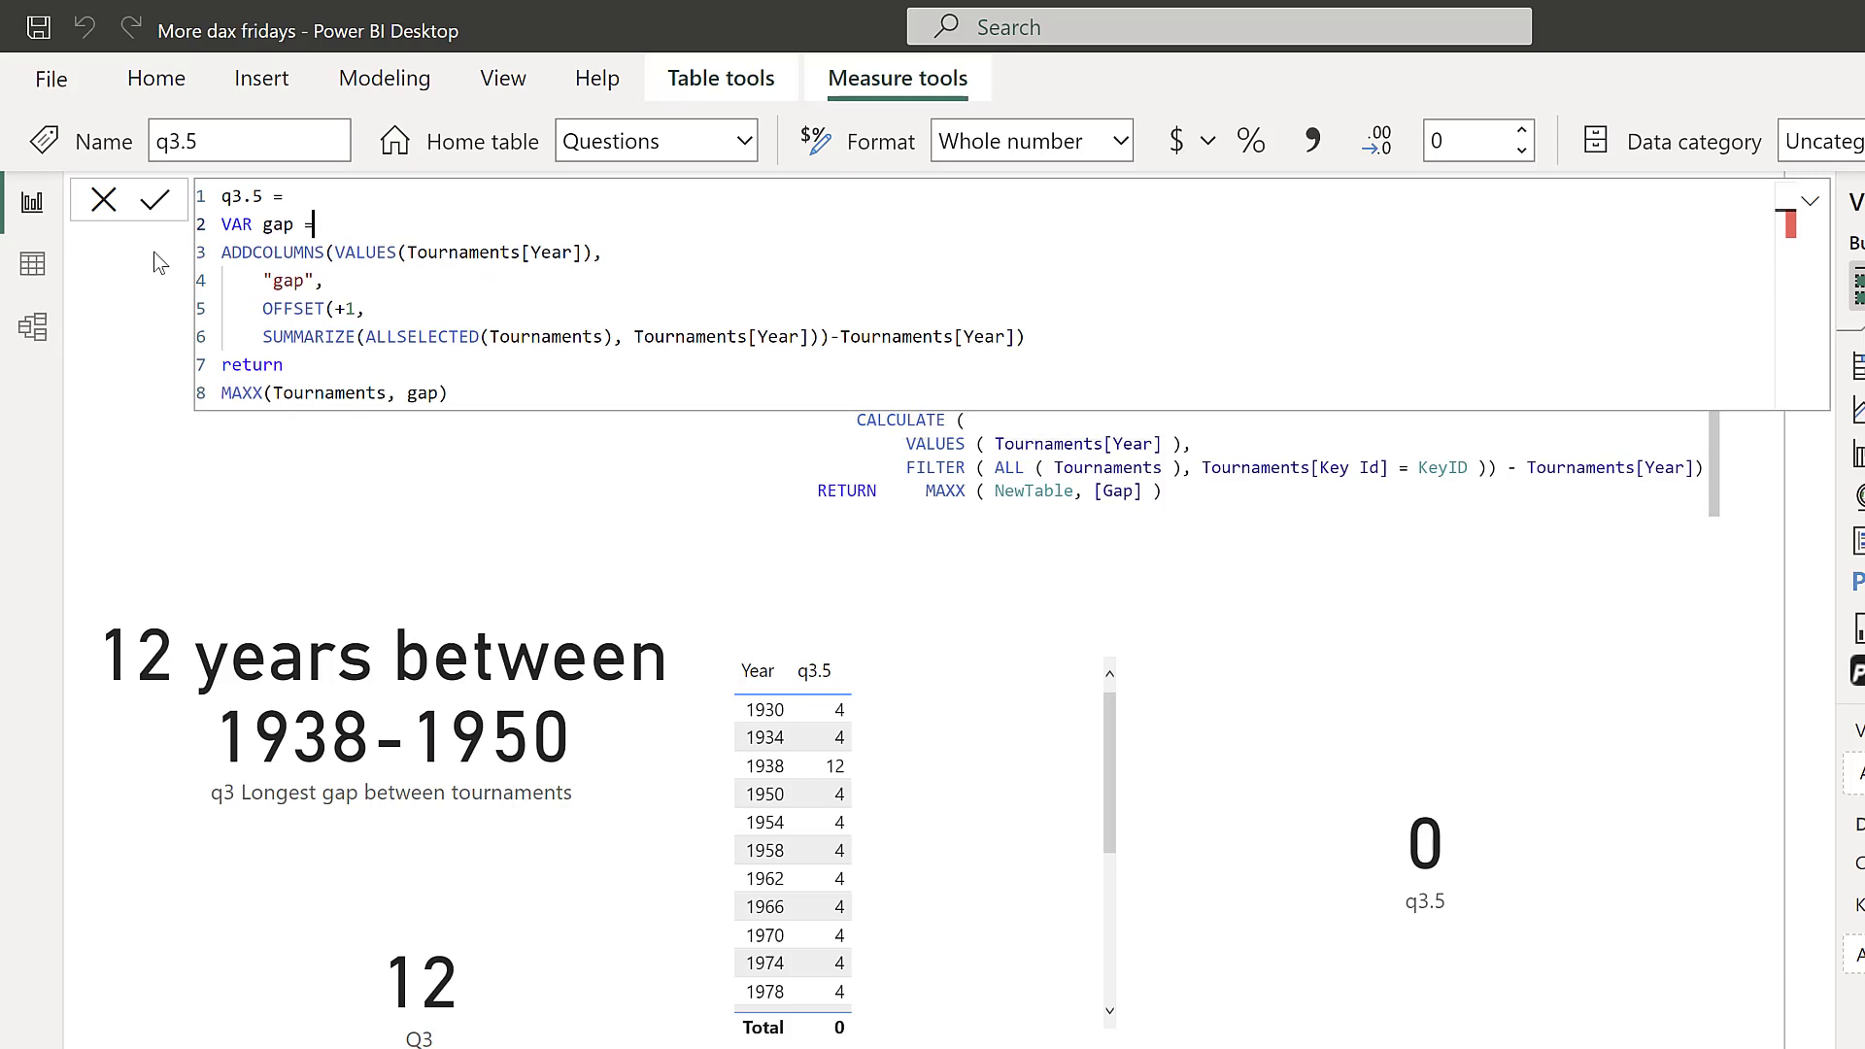
# - Rename the gap variable to tableGap in the q3.5 measure and use TableGap as the table argument of MAXX
pyautogui.click(292, 224)
pyautogui.press('BackSpace')
pyautogui.press('BackSpace')
pyautogui.press('BackSpace')
pyautogui.write('tableGap')
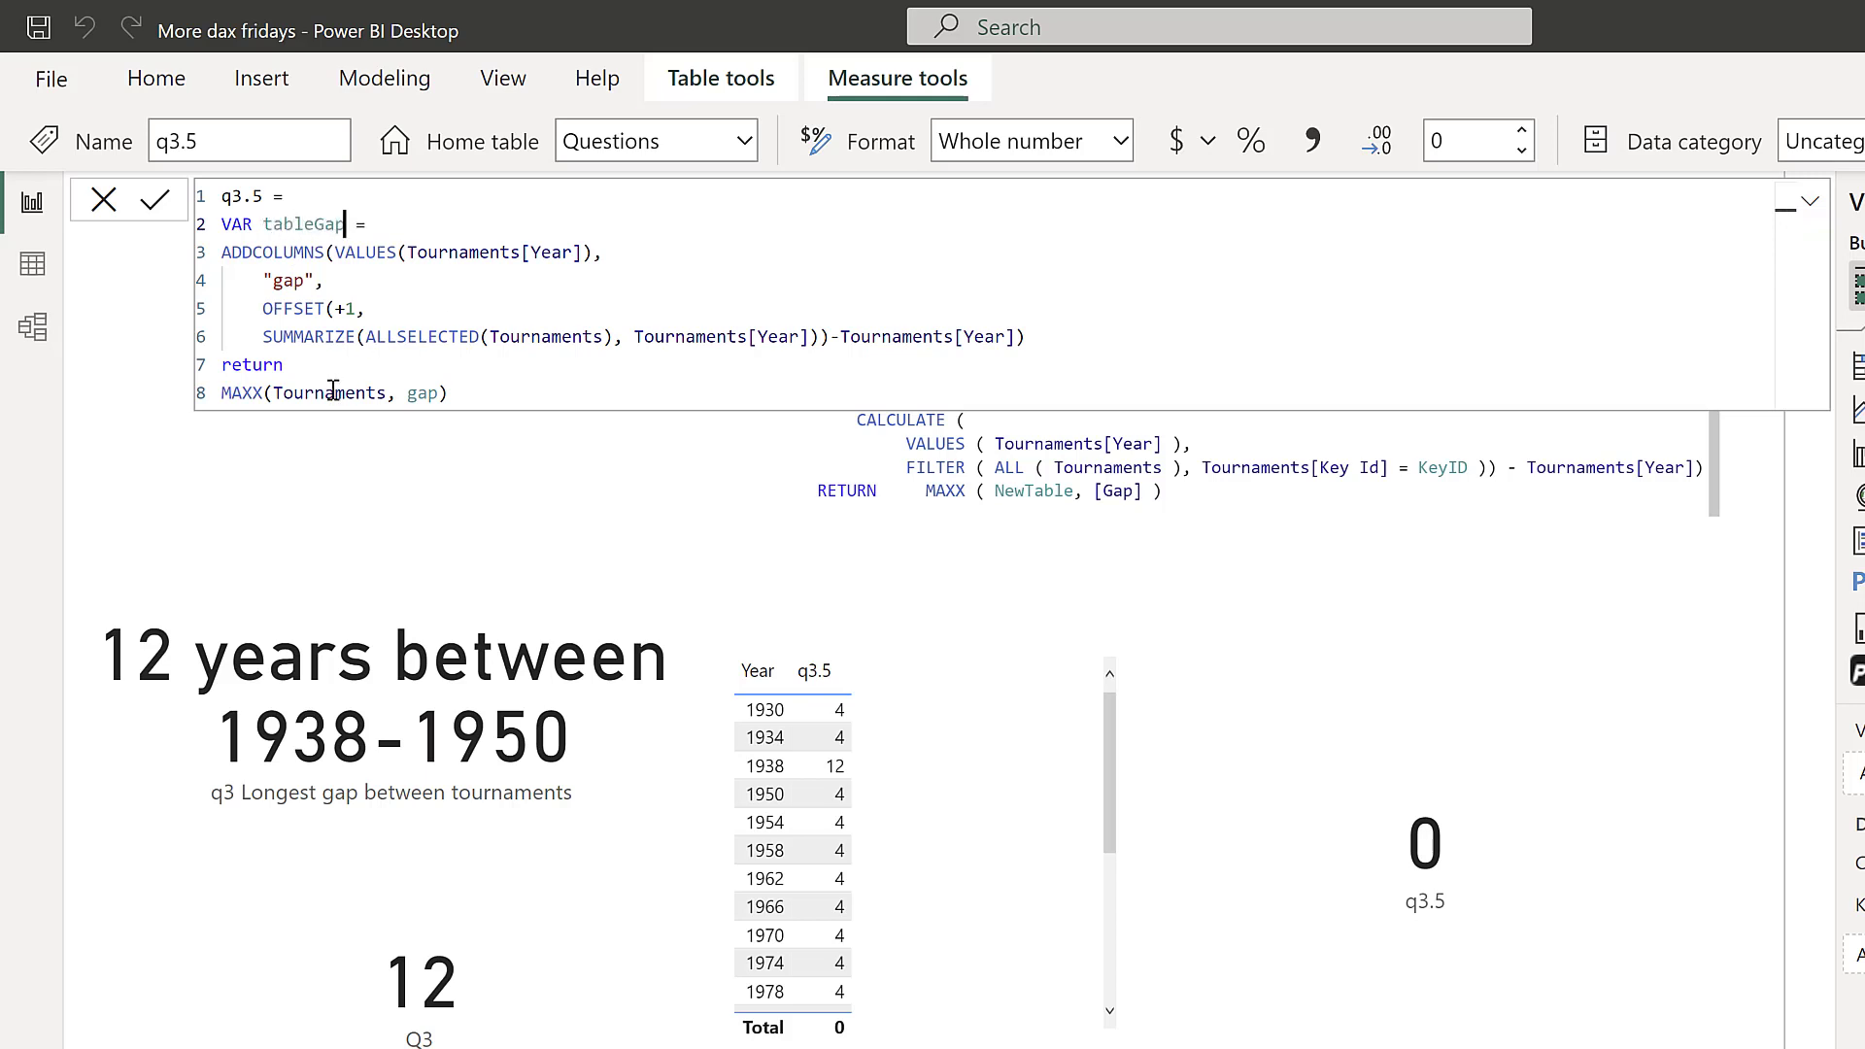
pyautogui.doubleClick(334, 389)
pyautogui.write('table')
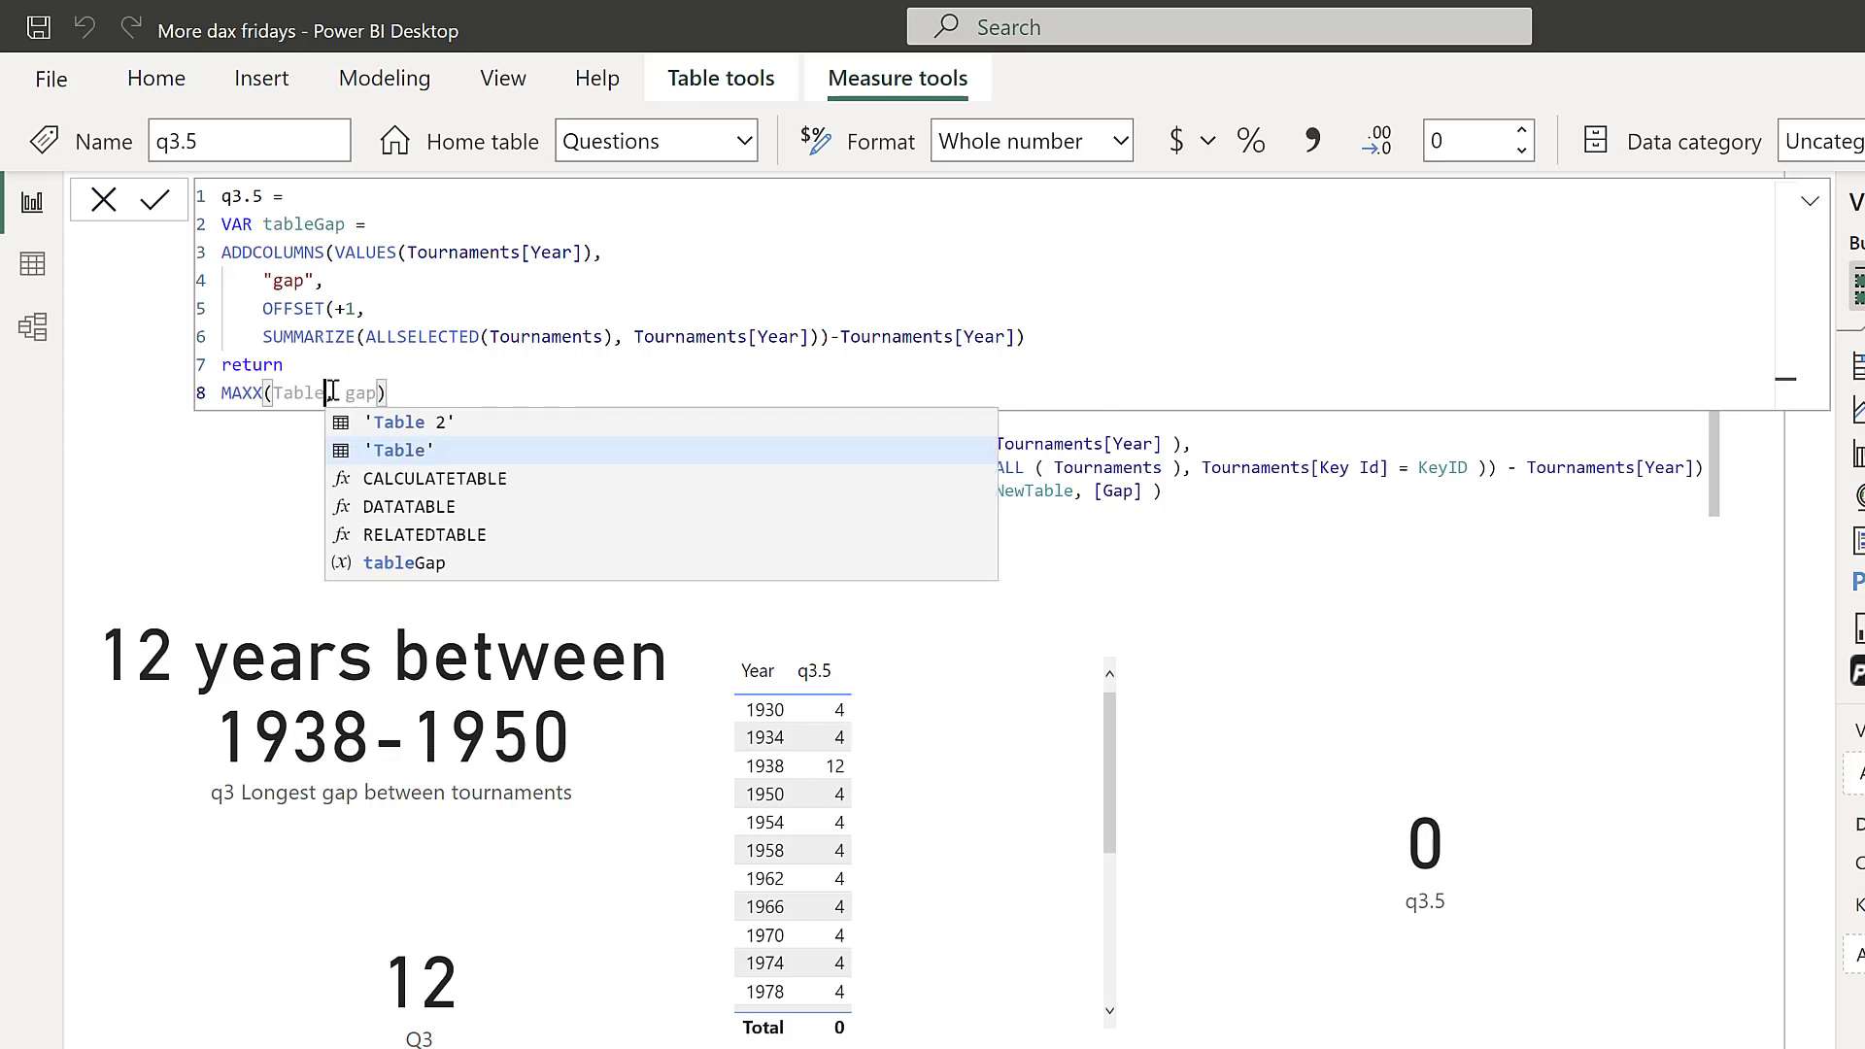
pyautogui.write('Gap')
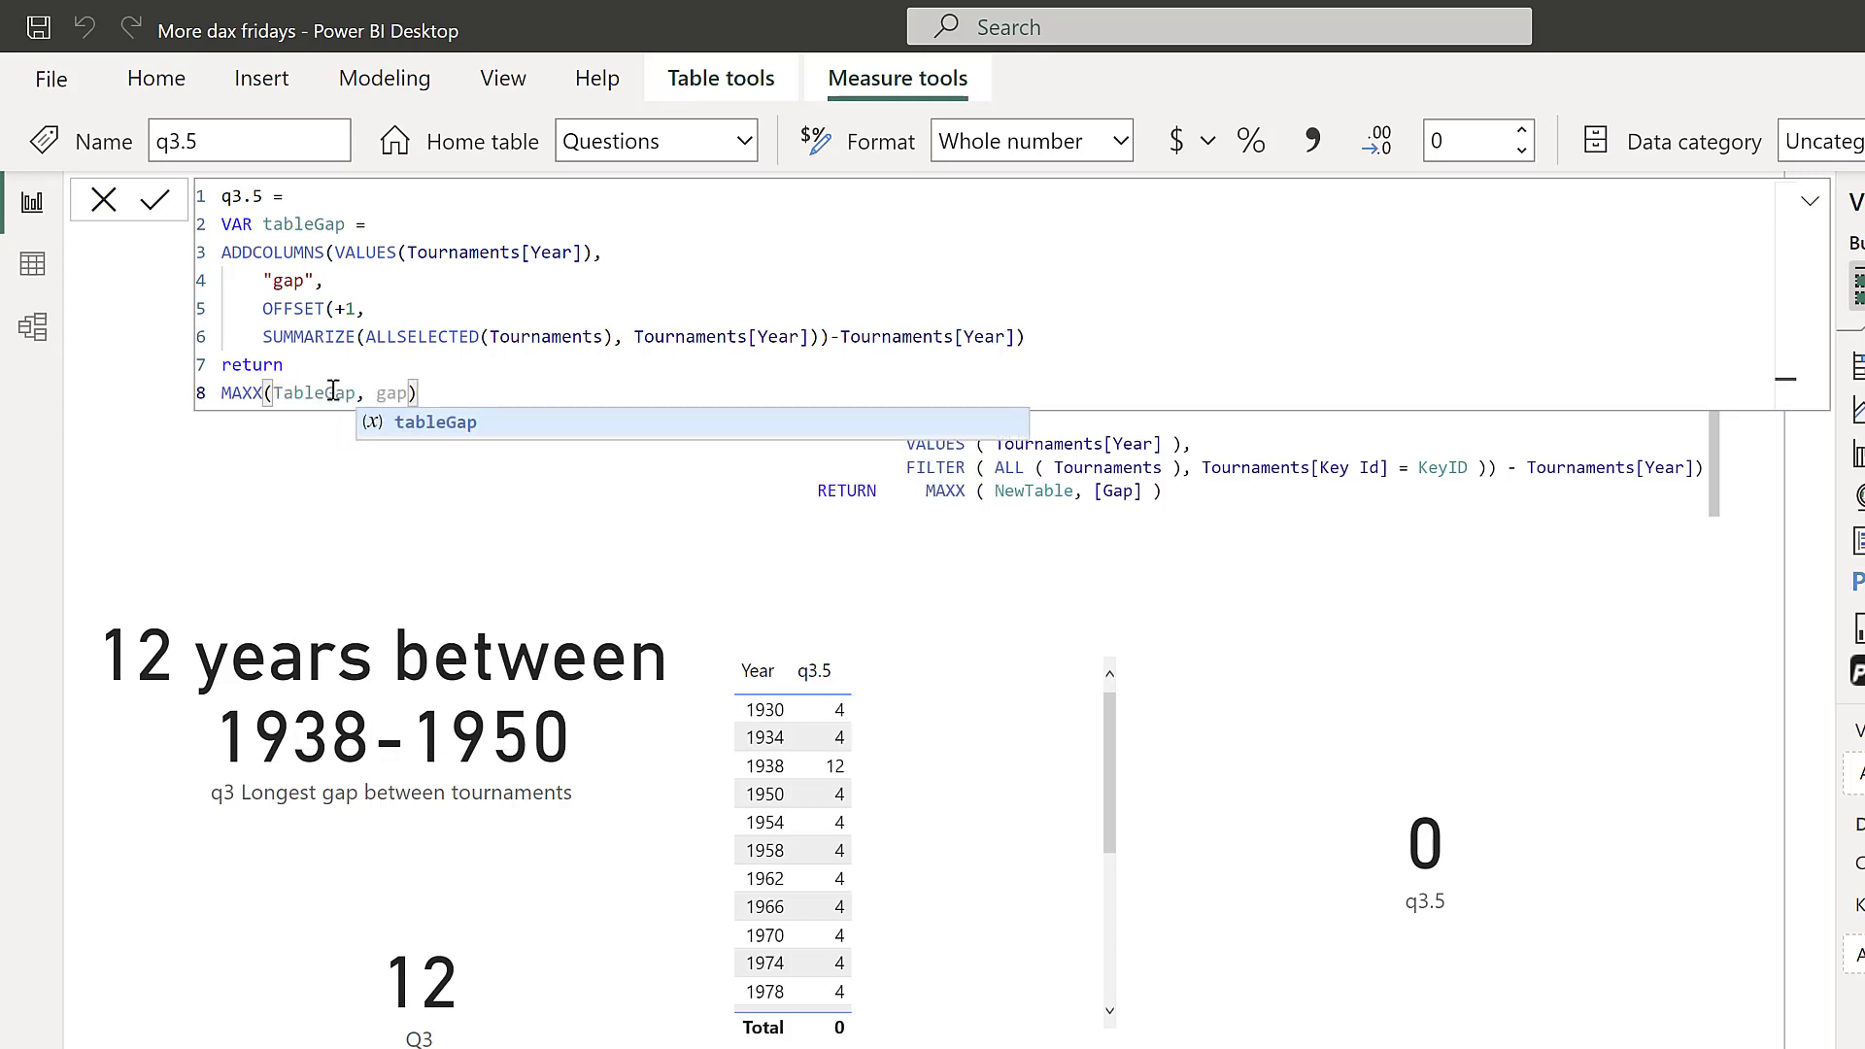
# - Replace the MAXX expression with the [gap] column, close the function and commit the q3.5 measure
pyautogui.press('Right')
pyautogui.press('Right')
pyautogui.press('Delete')
pyautogui.press('Delete')
pyautogui.press('Delete')
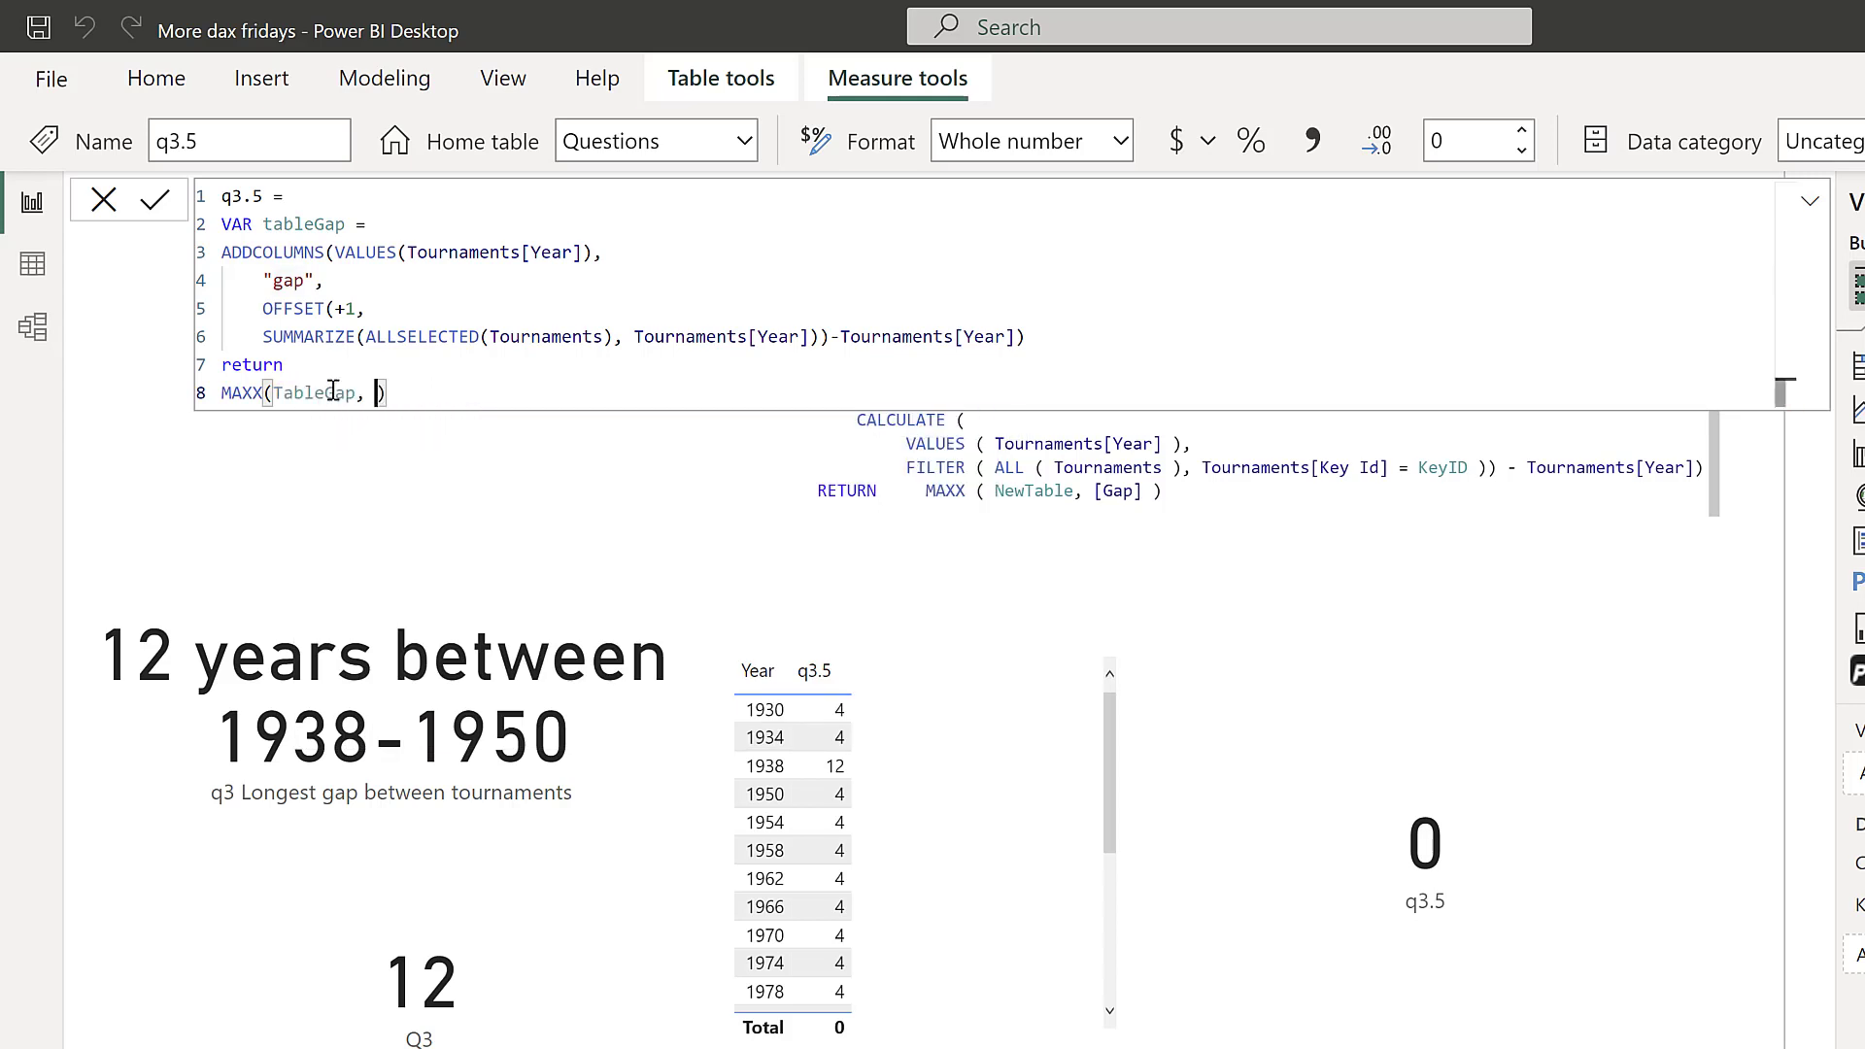
pyautogui.press('Delete')
pyautogui.write('gap')
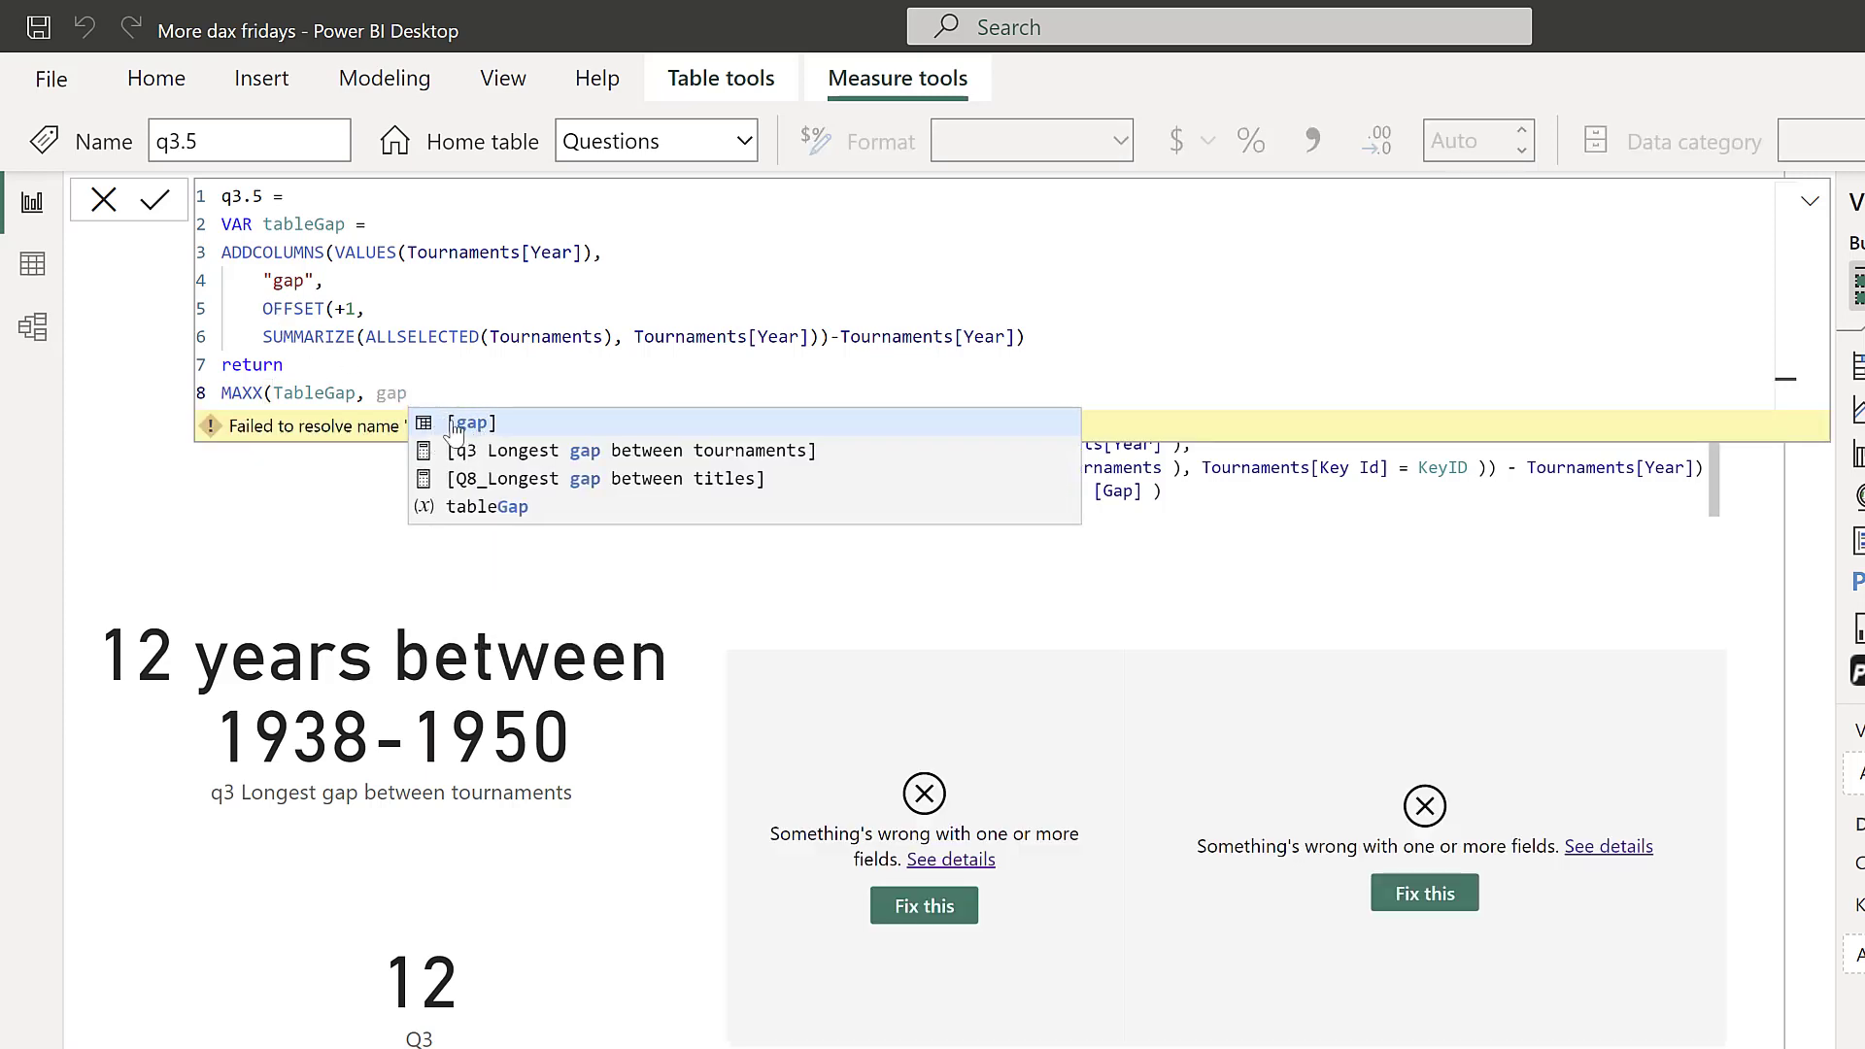
pyautogui.click(473, 425)
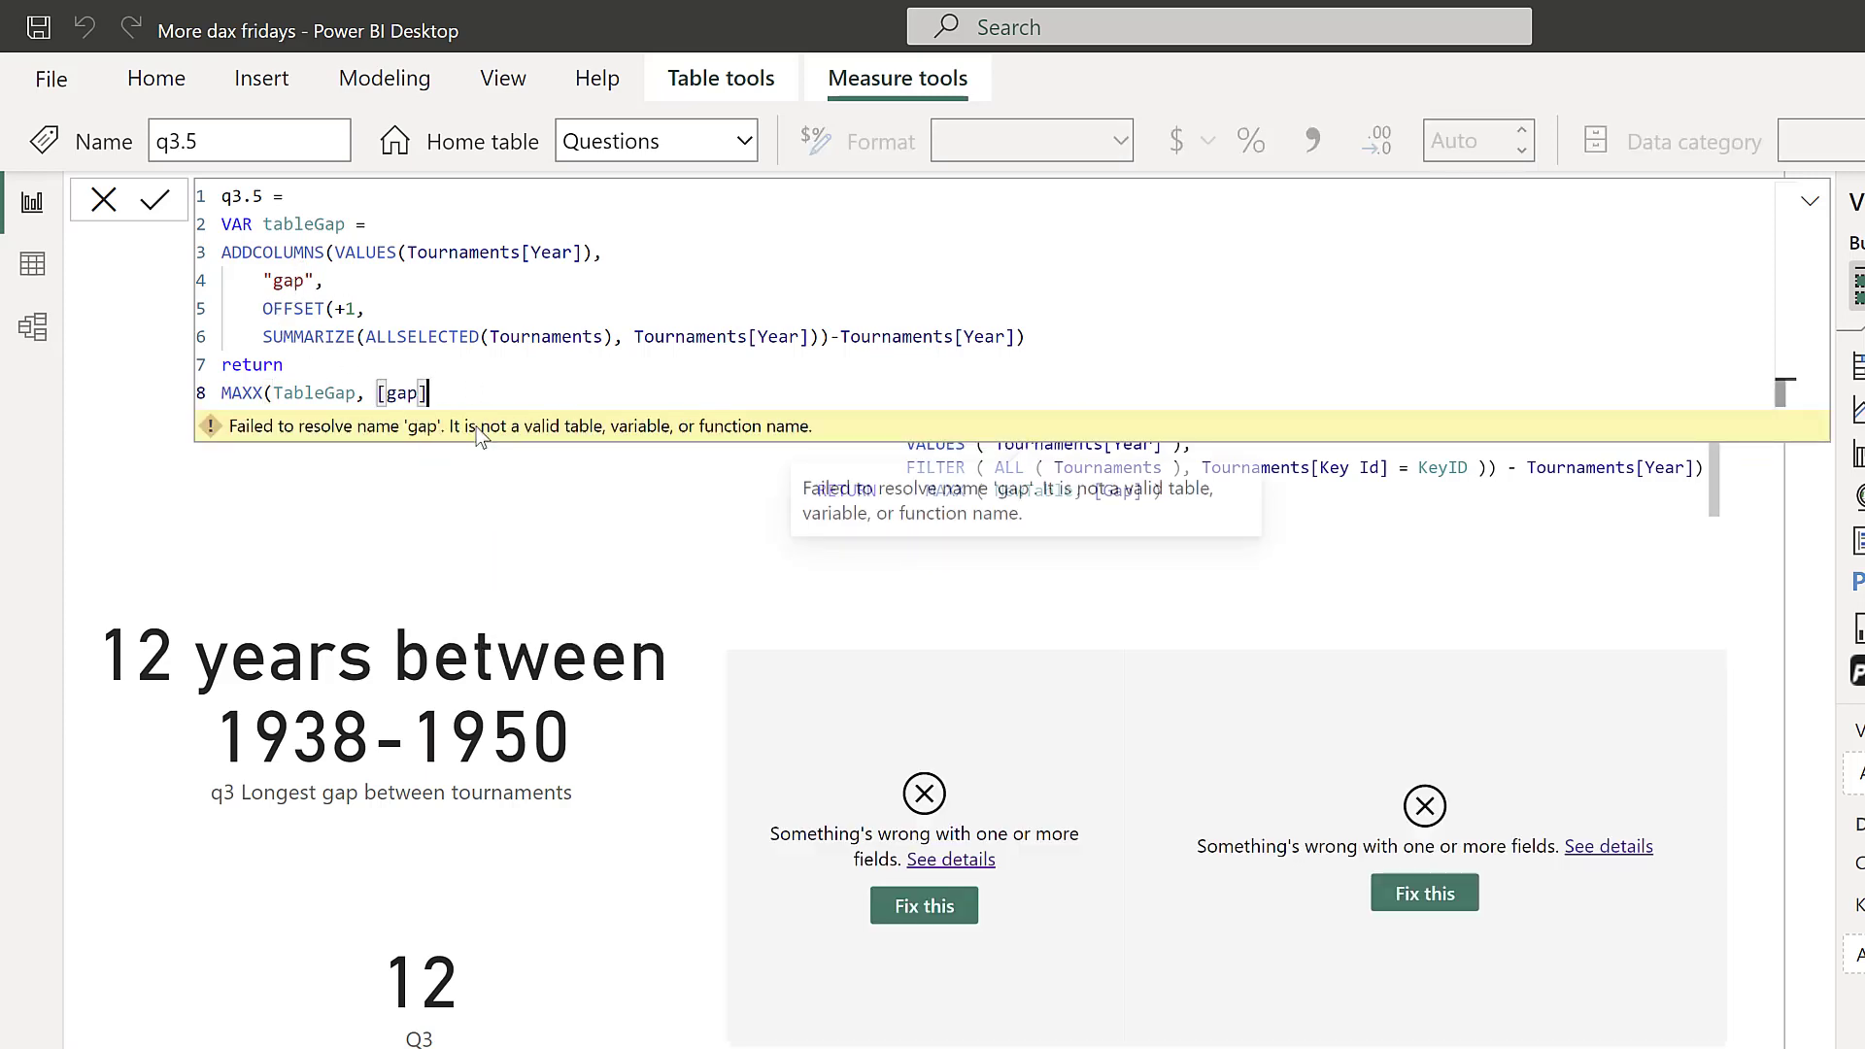
pyautogui.write(')')
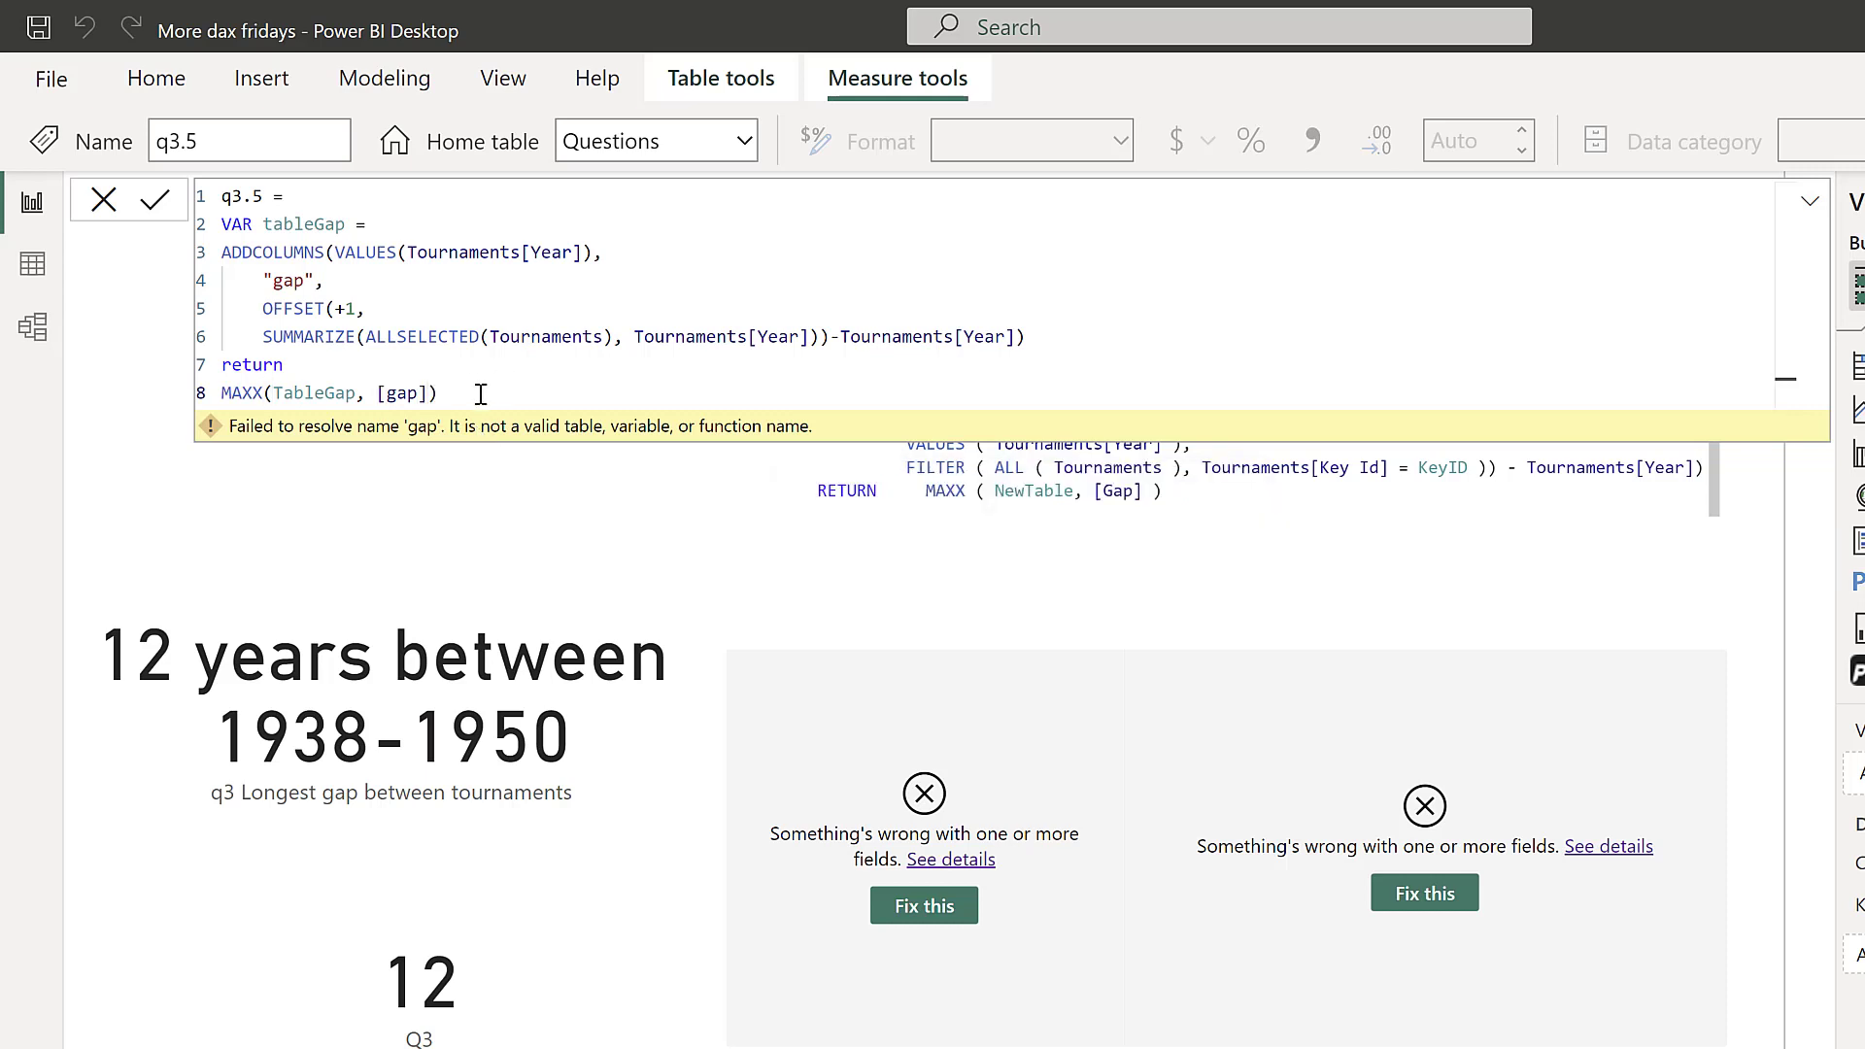
pyautogui.press('Return')
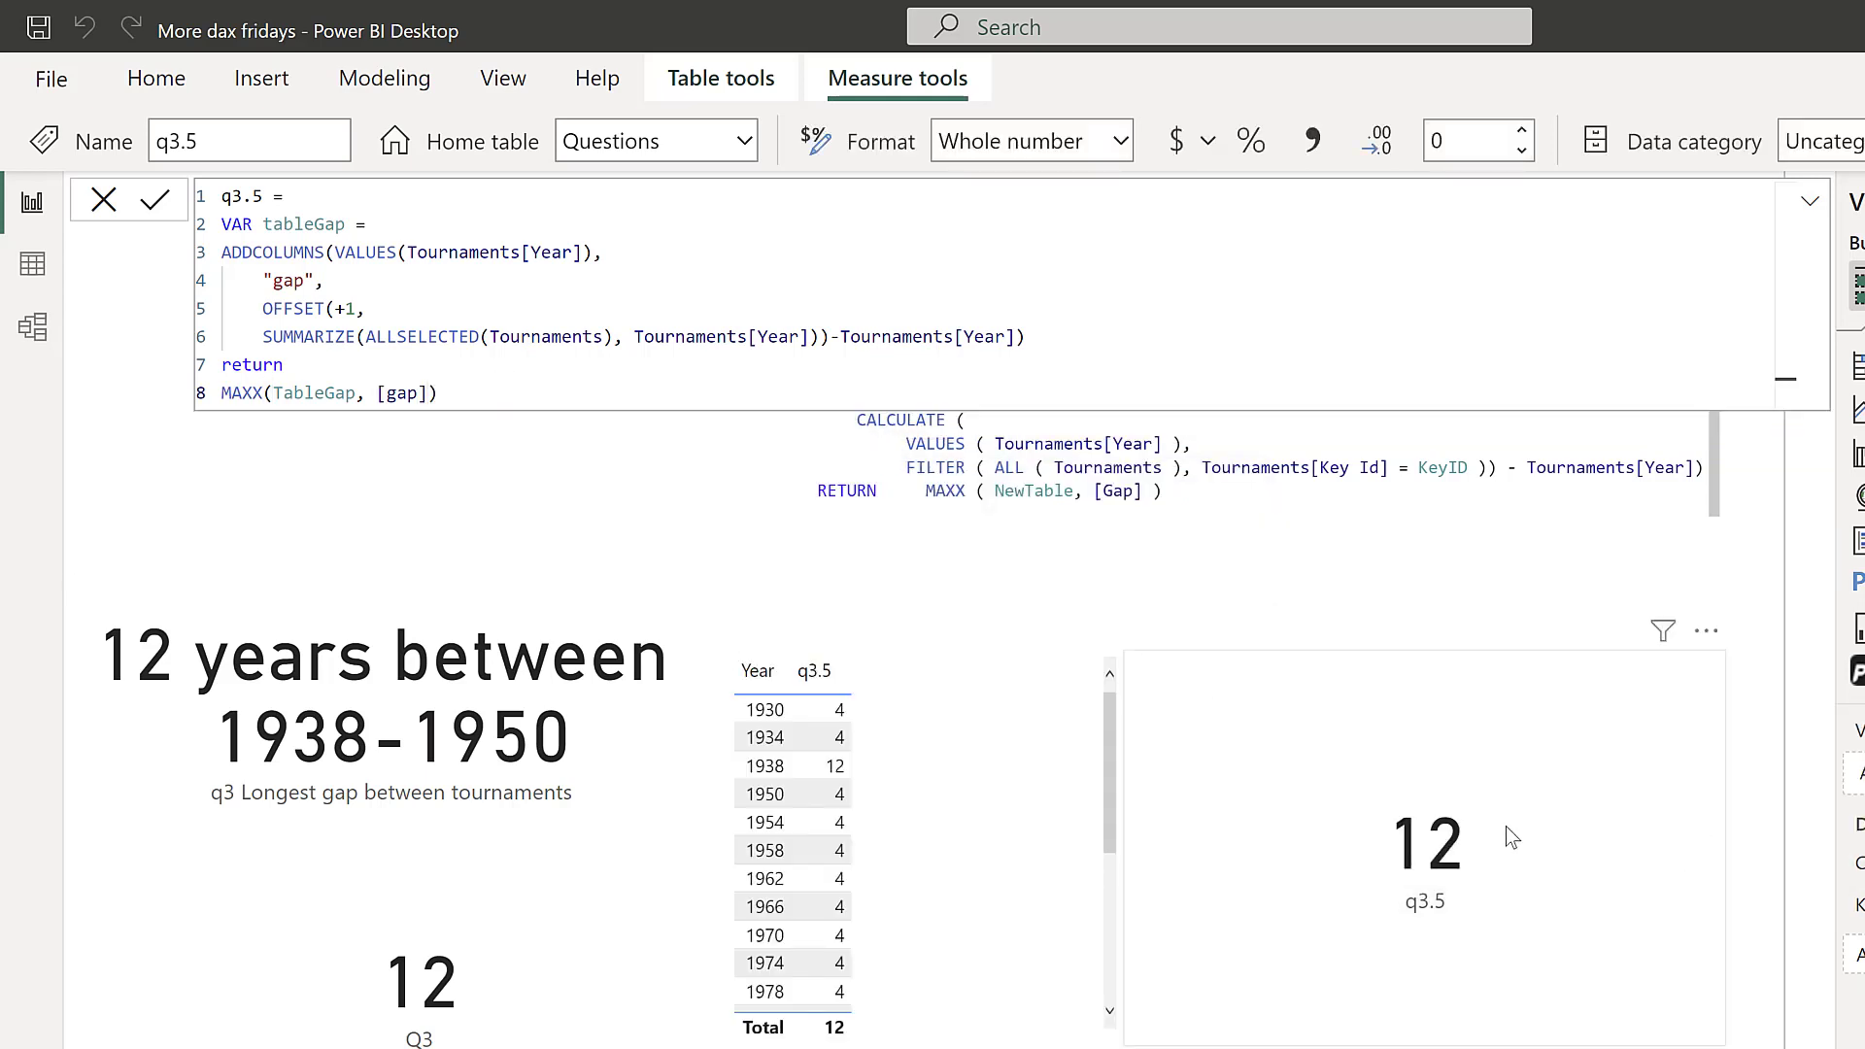
# - Switch to the data view of Table 2 and examine its gap column together with its formula
pyautogui.click(1506, 818)
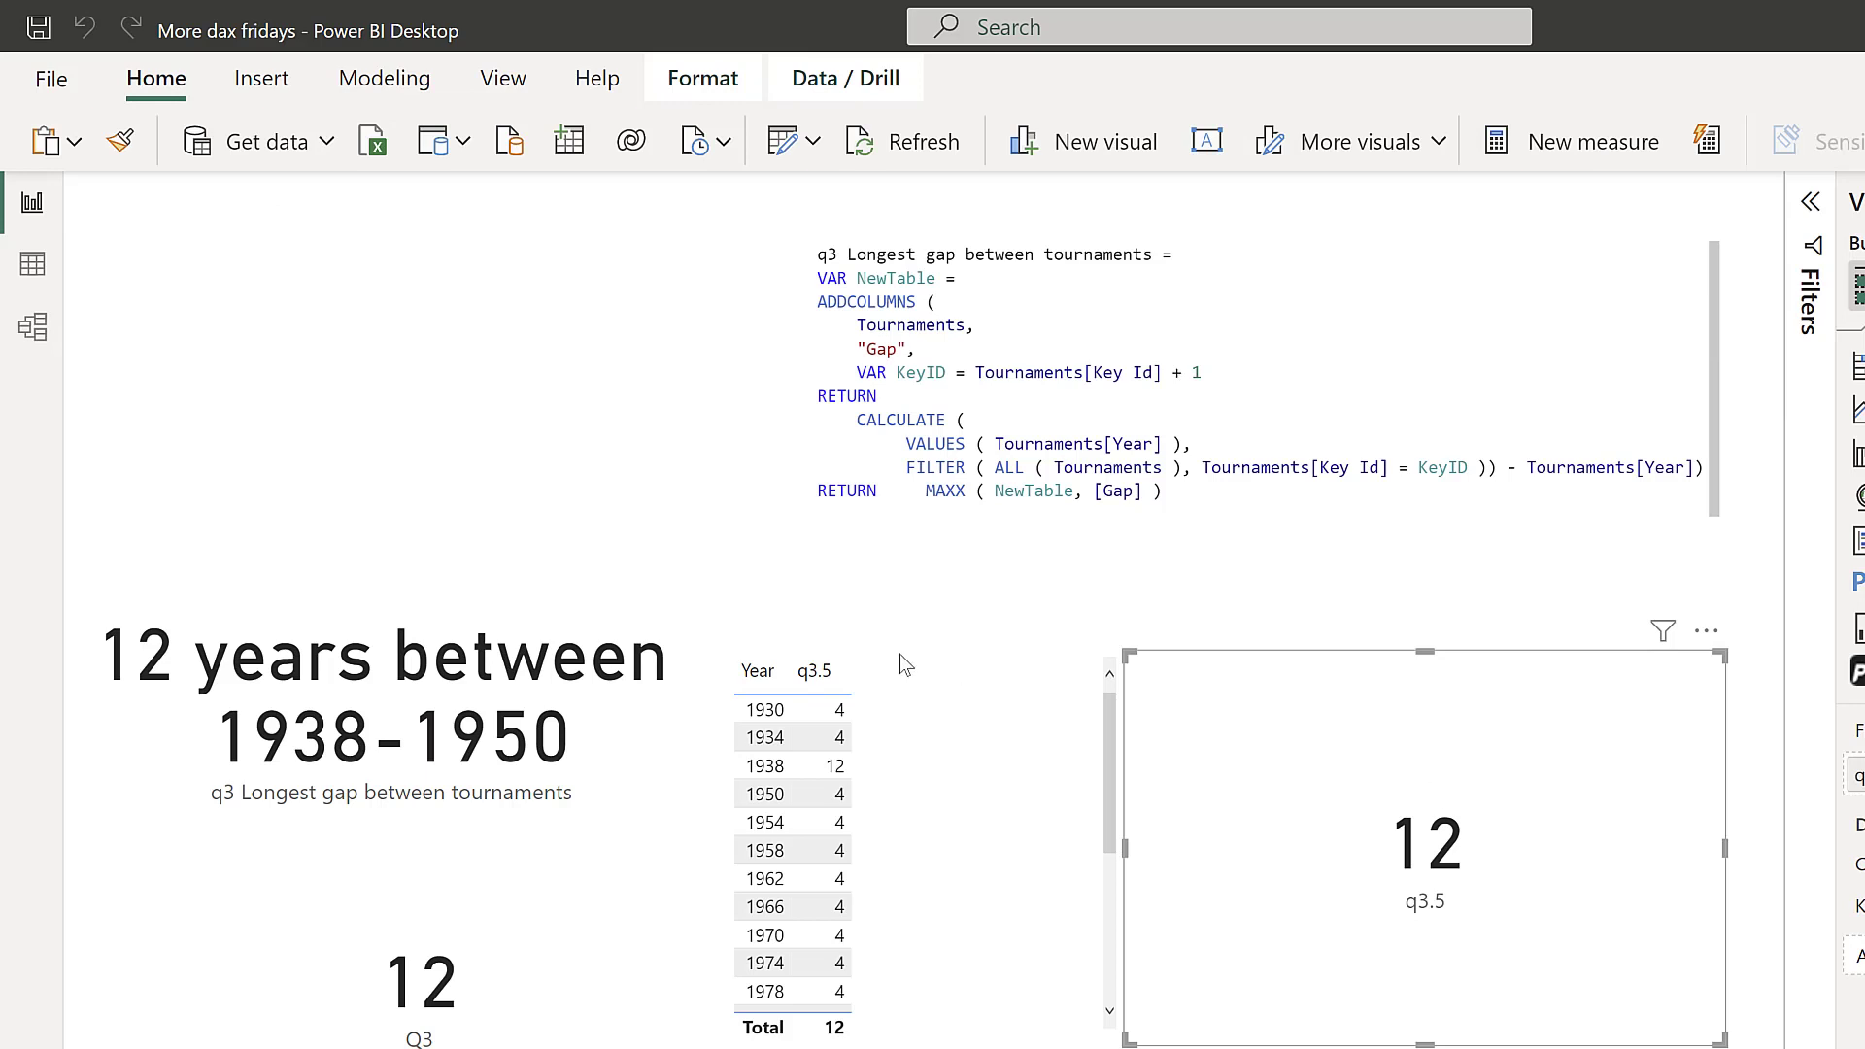
pyautogui.click(34, 282)
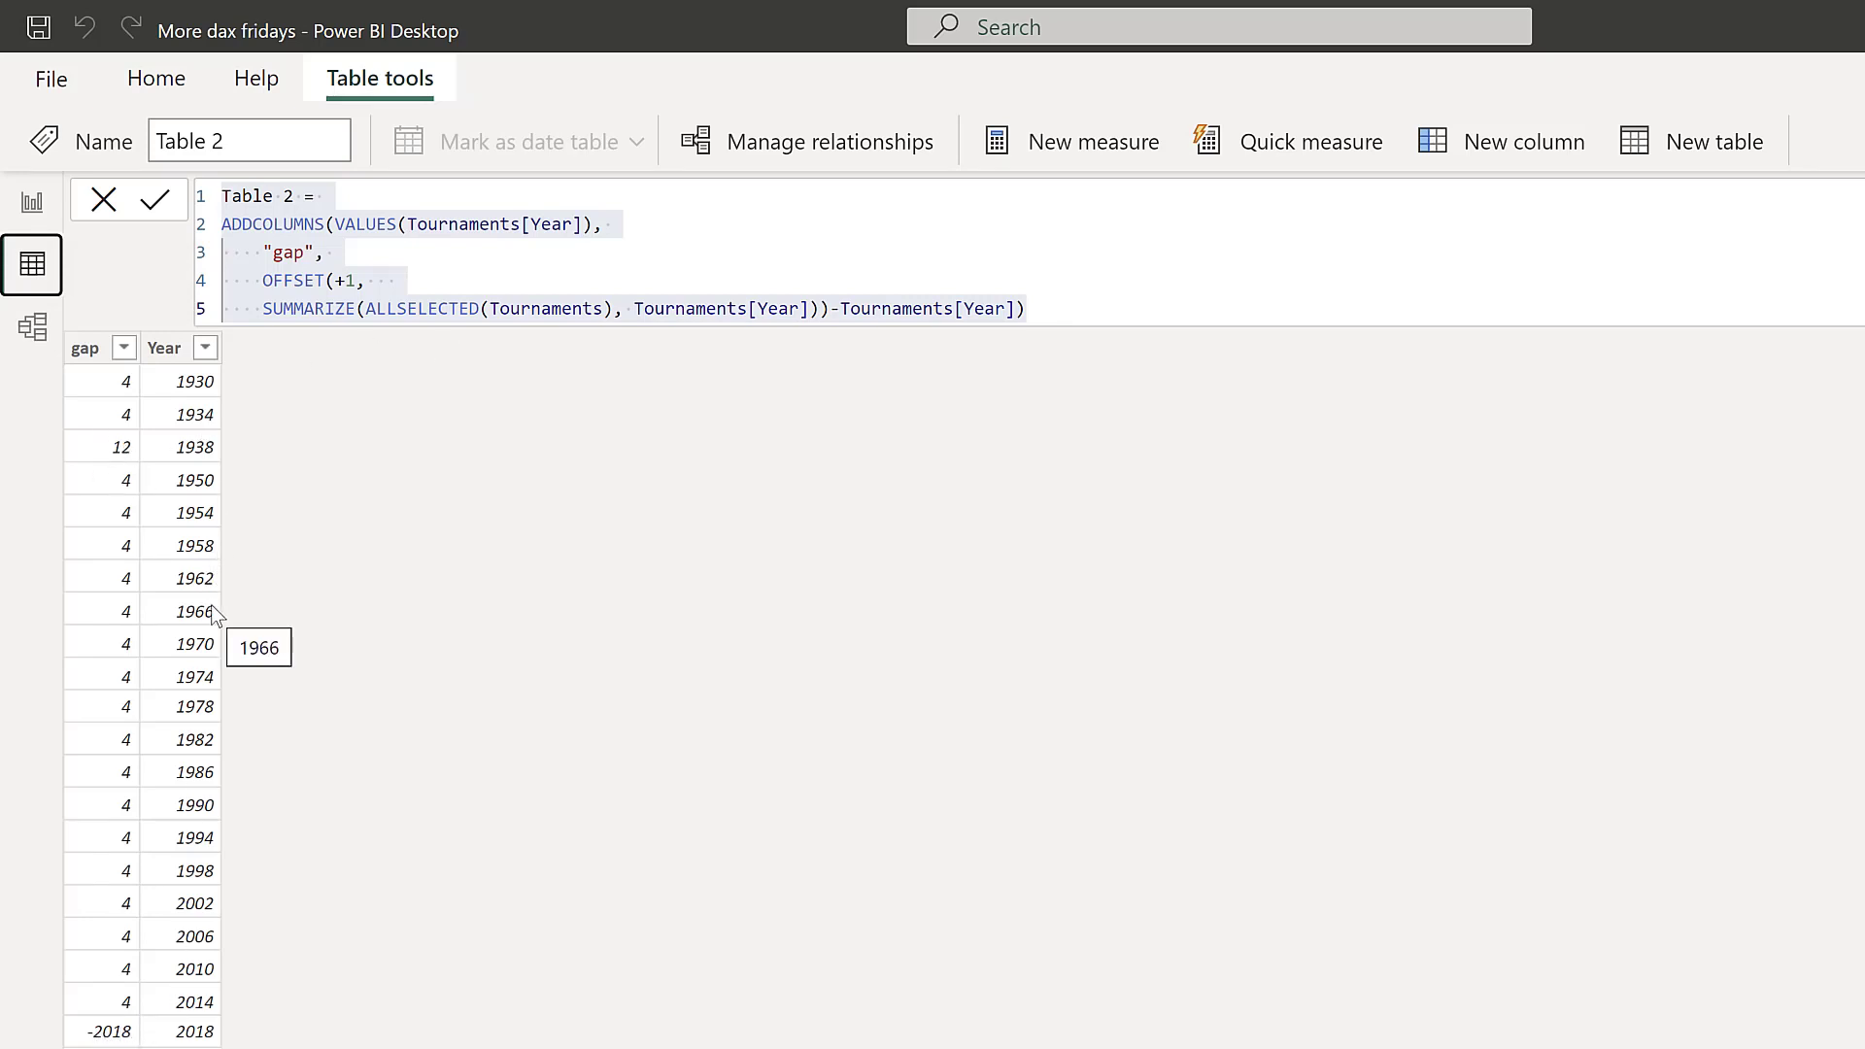
pyautogui.click(428, 588)
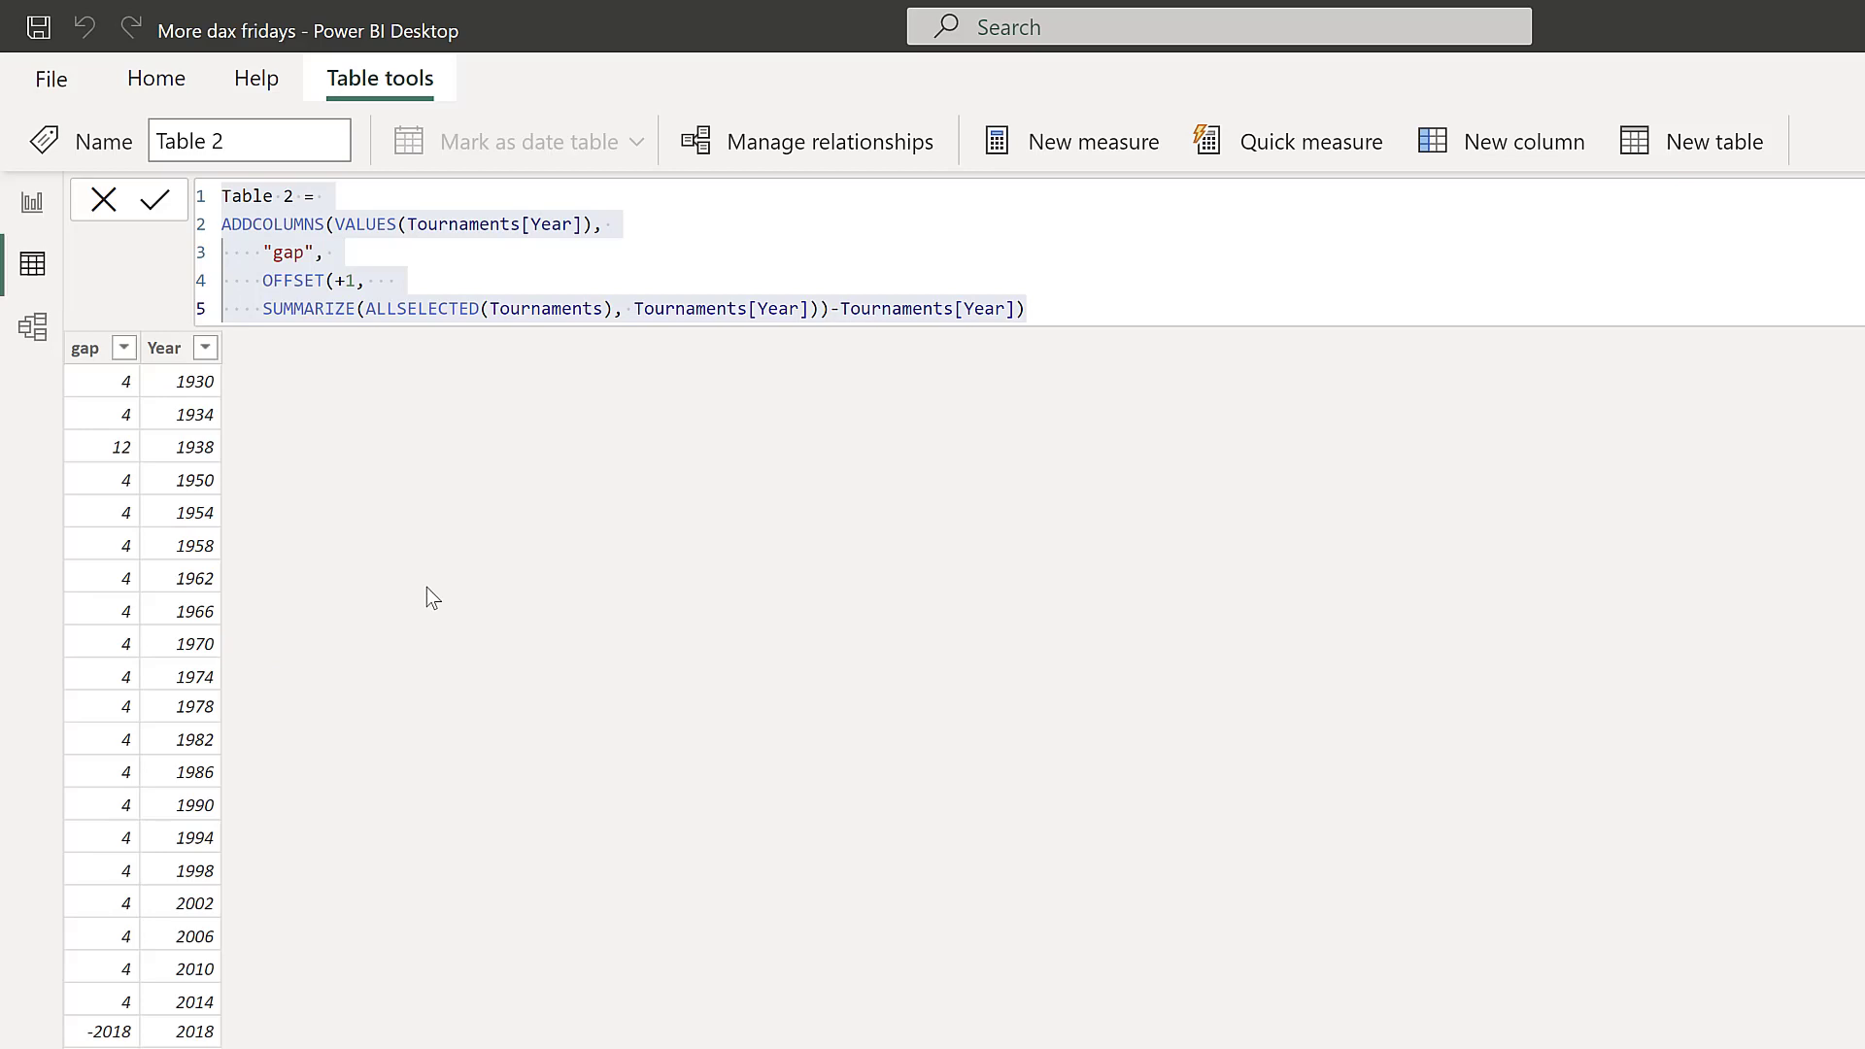
pyautogui.click(697, 214)
pyautogui.click(428, 248)
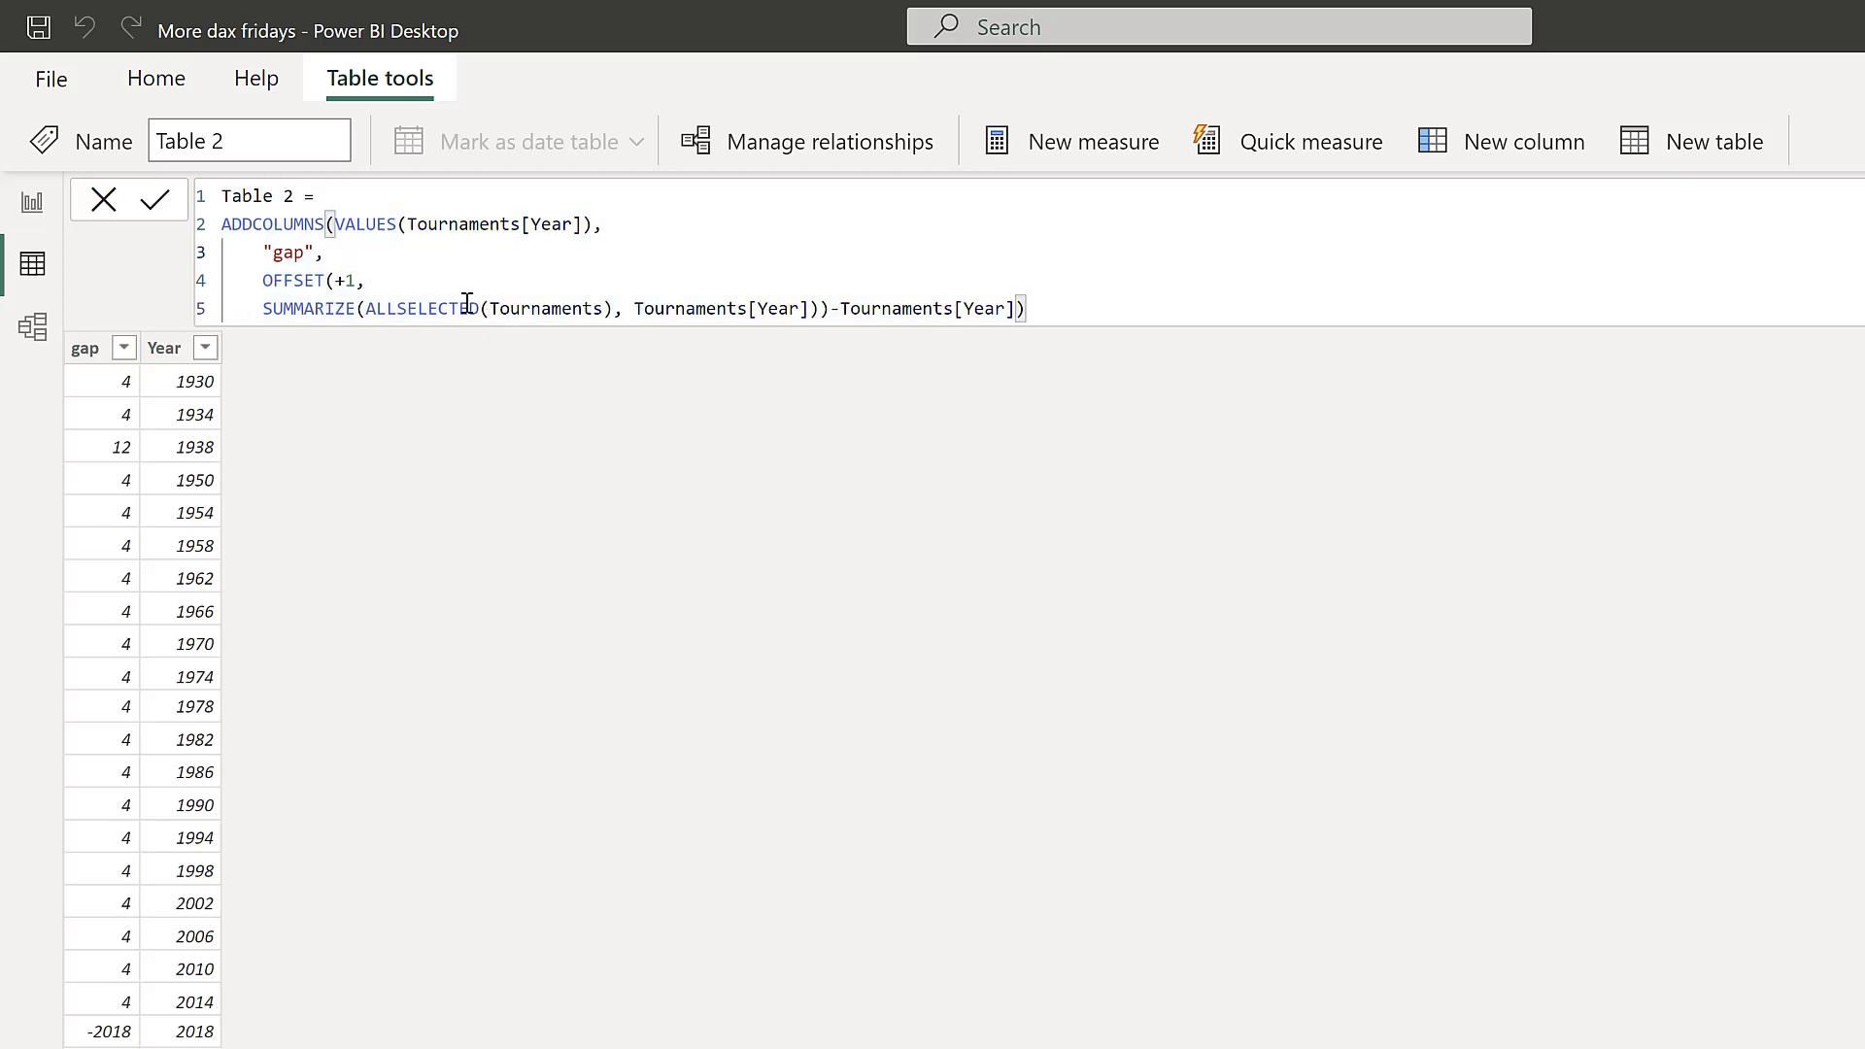
pyautogui.click(387, 256)
# - Remove the -Tournaments[Year] subtraction after OFFSET in the Table 2 formula and commit it
pyautogui.click(1018, 309)
pyautogui.press('BackSpace')
pyautogui.press('BackSpace')
pyautogui.press('BackSpace')
pyautogui.press('BackSpace')
pyautogui.press('BackSpace')
pyautogui.press('BackSpace')
pyautogui.press('BackSpace')
pyautogui.press('BackSpace')
pyautogui.press('BackSpace')
pyautogui.press('BackSpace')
pyautogui.press('BackSpace')
pyautogui.press('BackSpace')
pyautogui.press('BackSpace')
pyautogui.press('BackSpace')
pyautogui.press('BackSpace')
pyautogui.press('BackSpace')
pyautogui.press('BackSpace')
pyautogui.press('BackSpace')
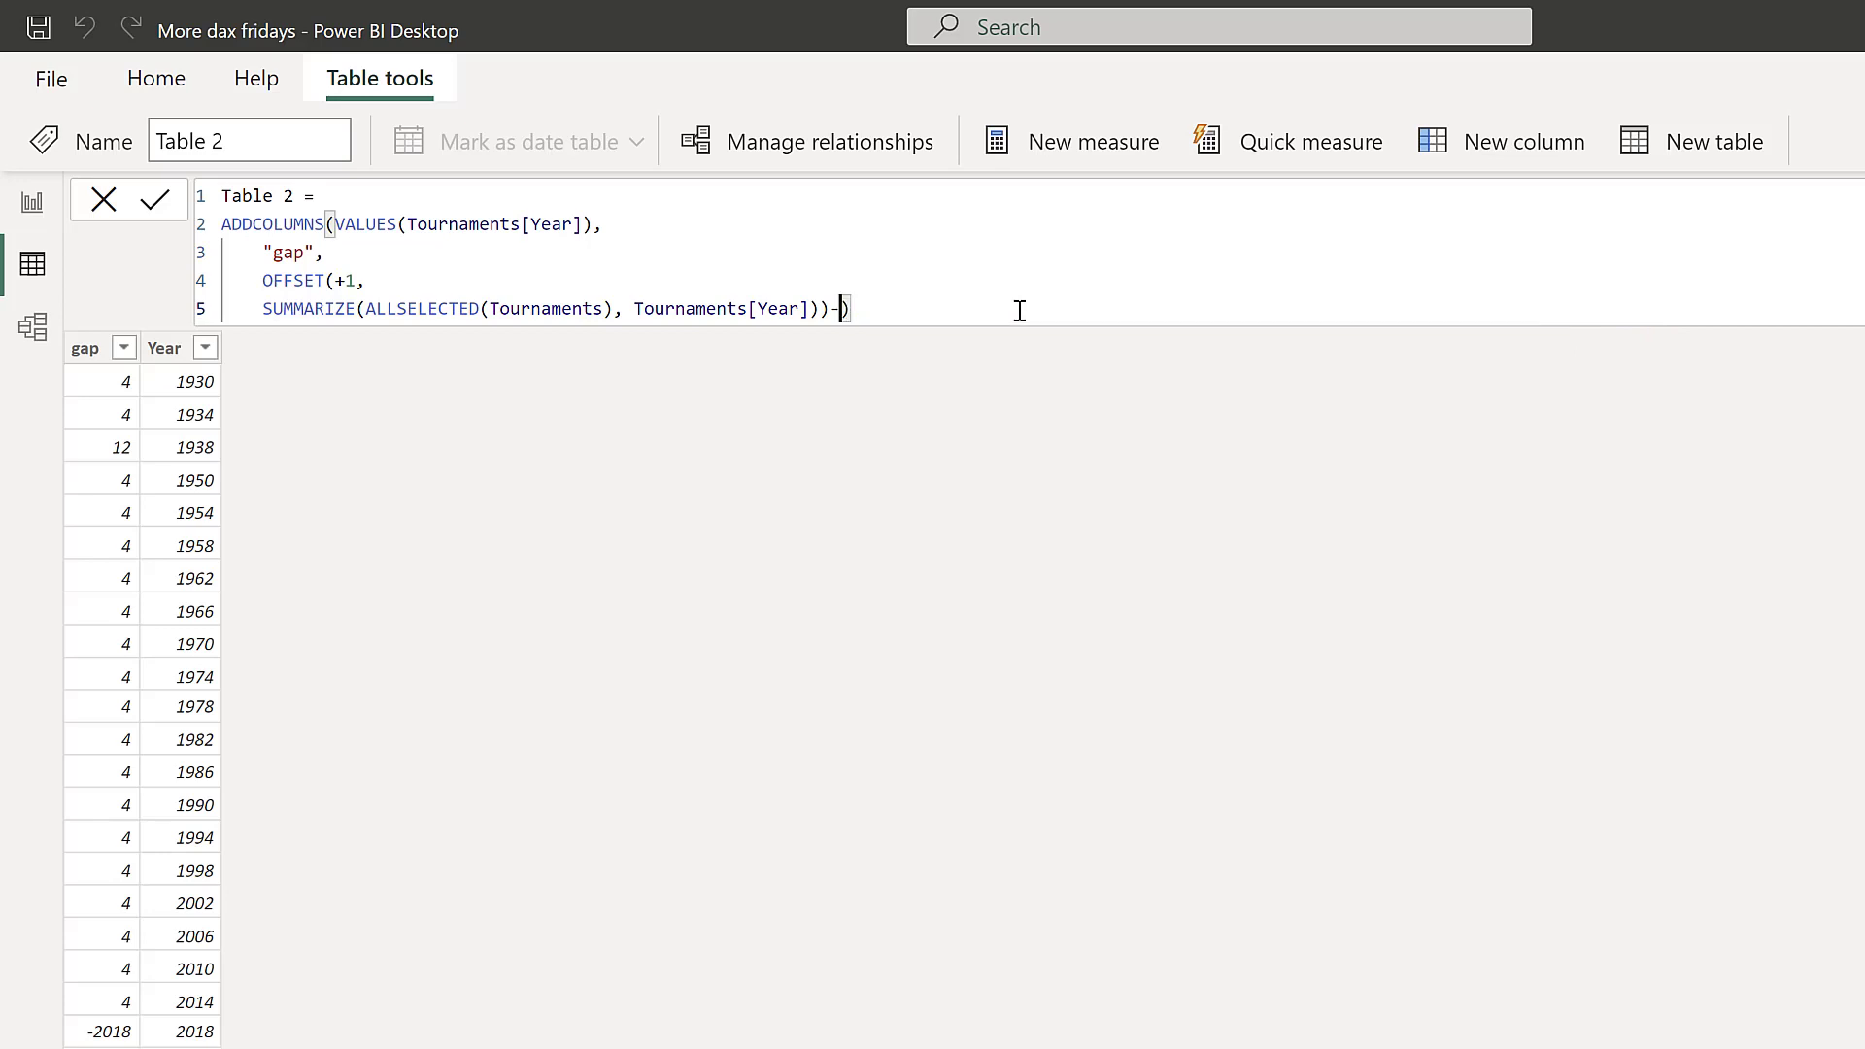
pyautogui.press('Return')
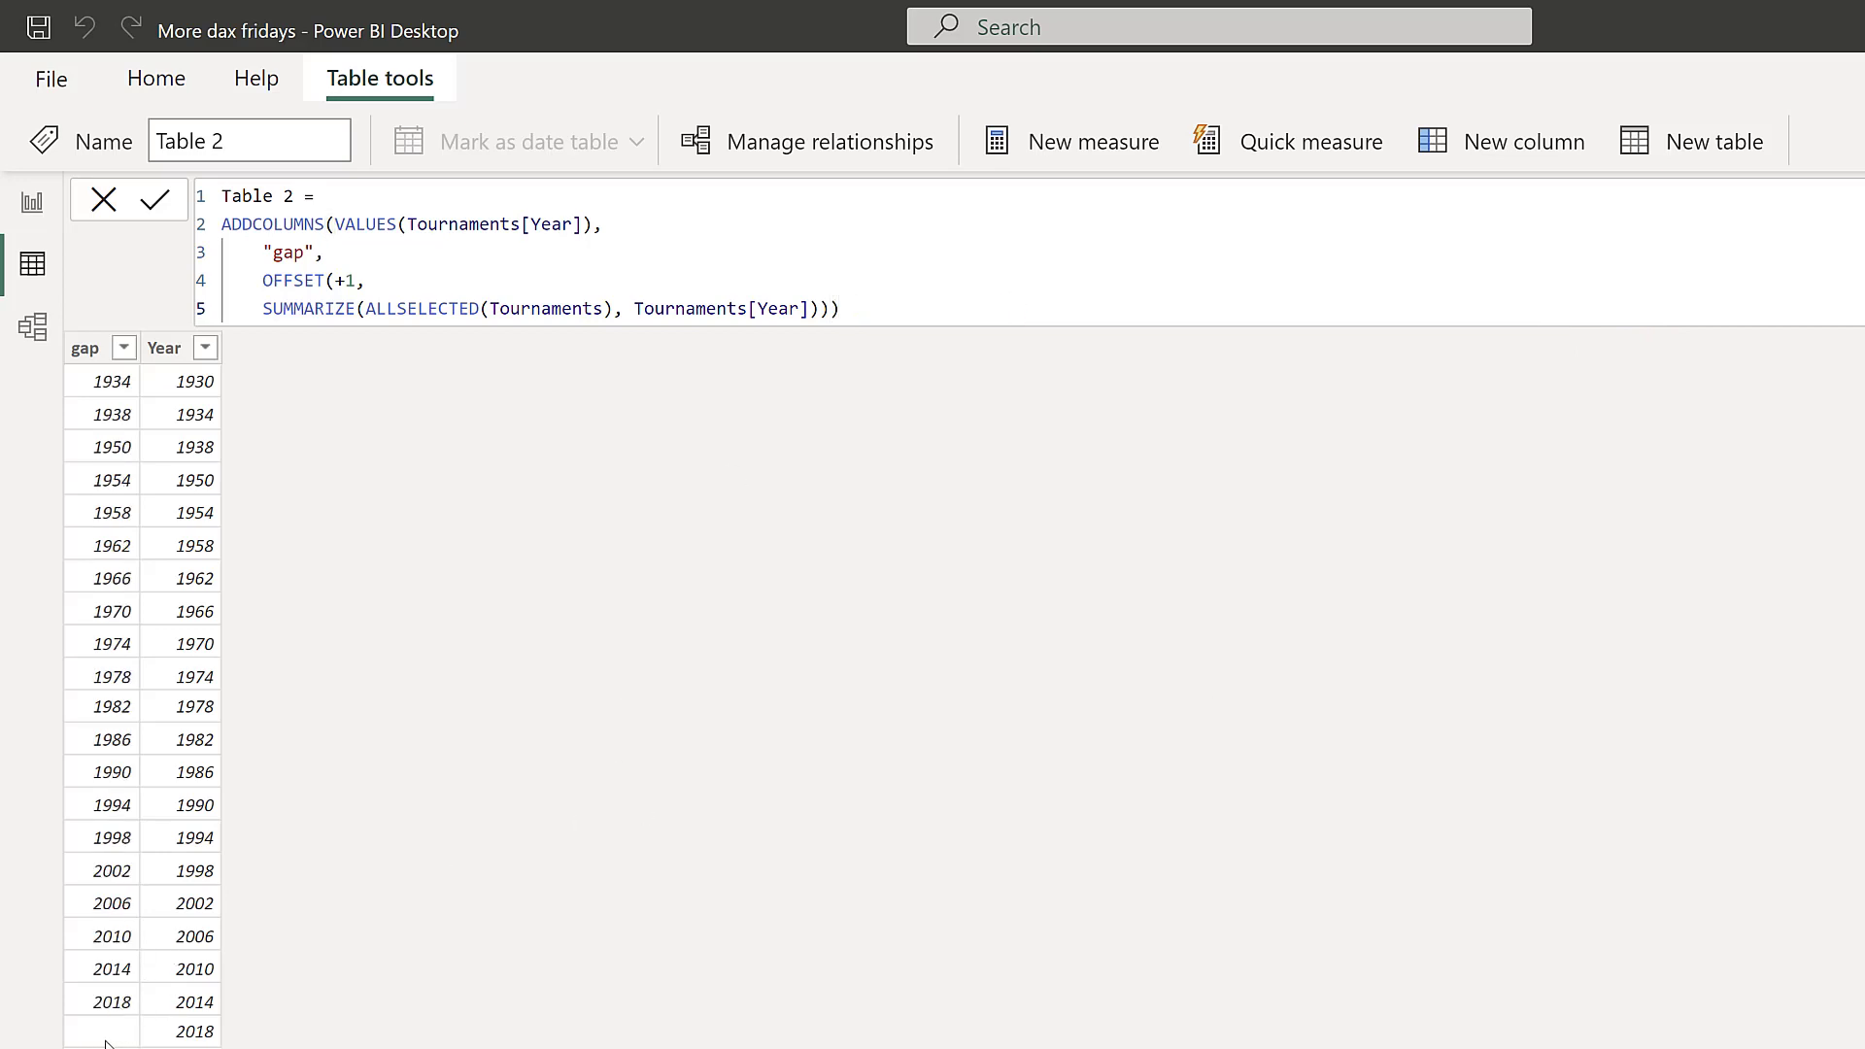
# - Subtract Tournaments[Year] from the OFFSET result in the Table 2 formula again and commit it
pyautogui.click(925, 310)
pyautogui.write('-to')
pyautogui.write('ur')
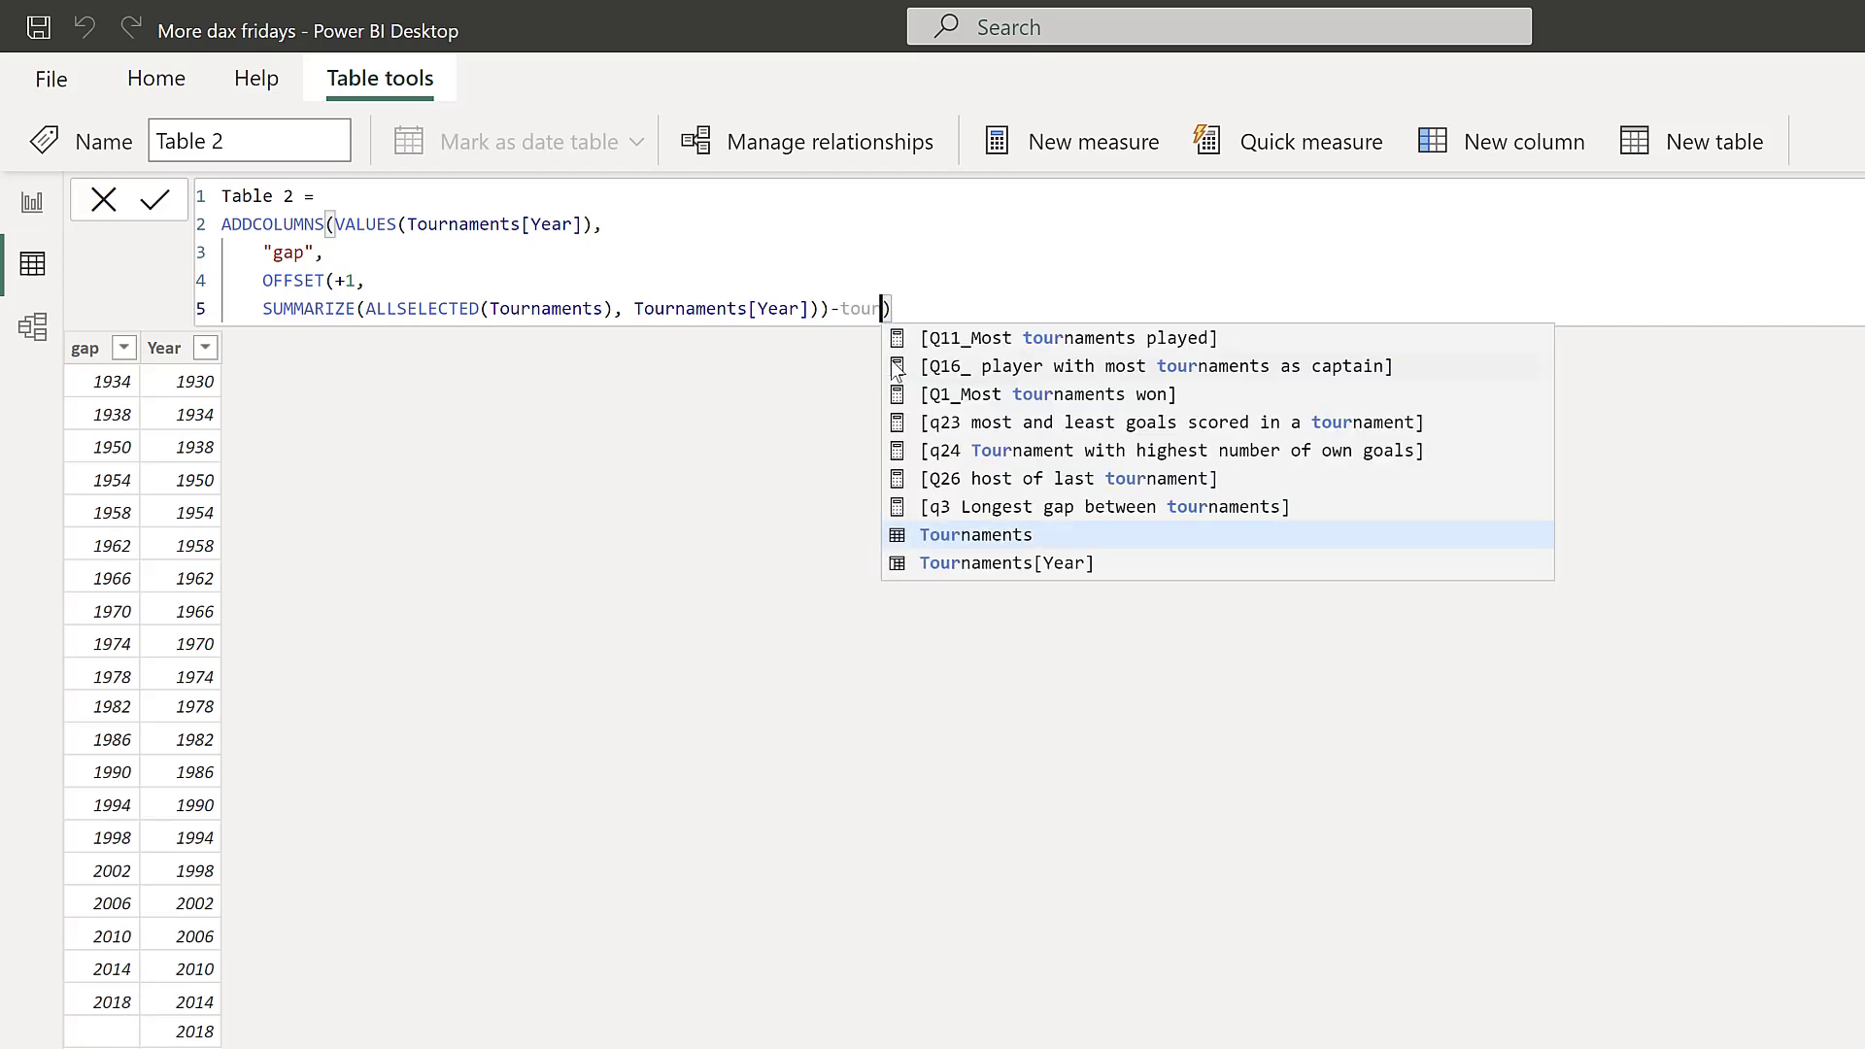
pyautogui.press('Down')
pyautogui.press('Tab')
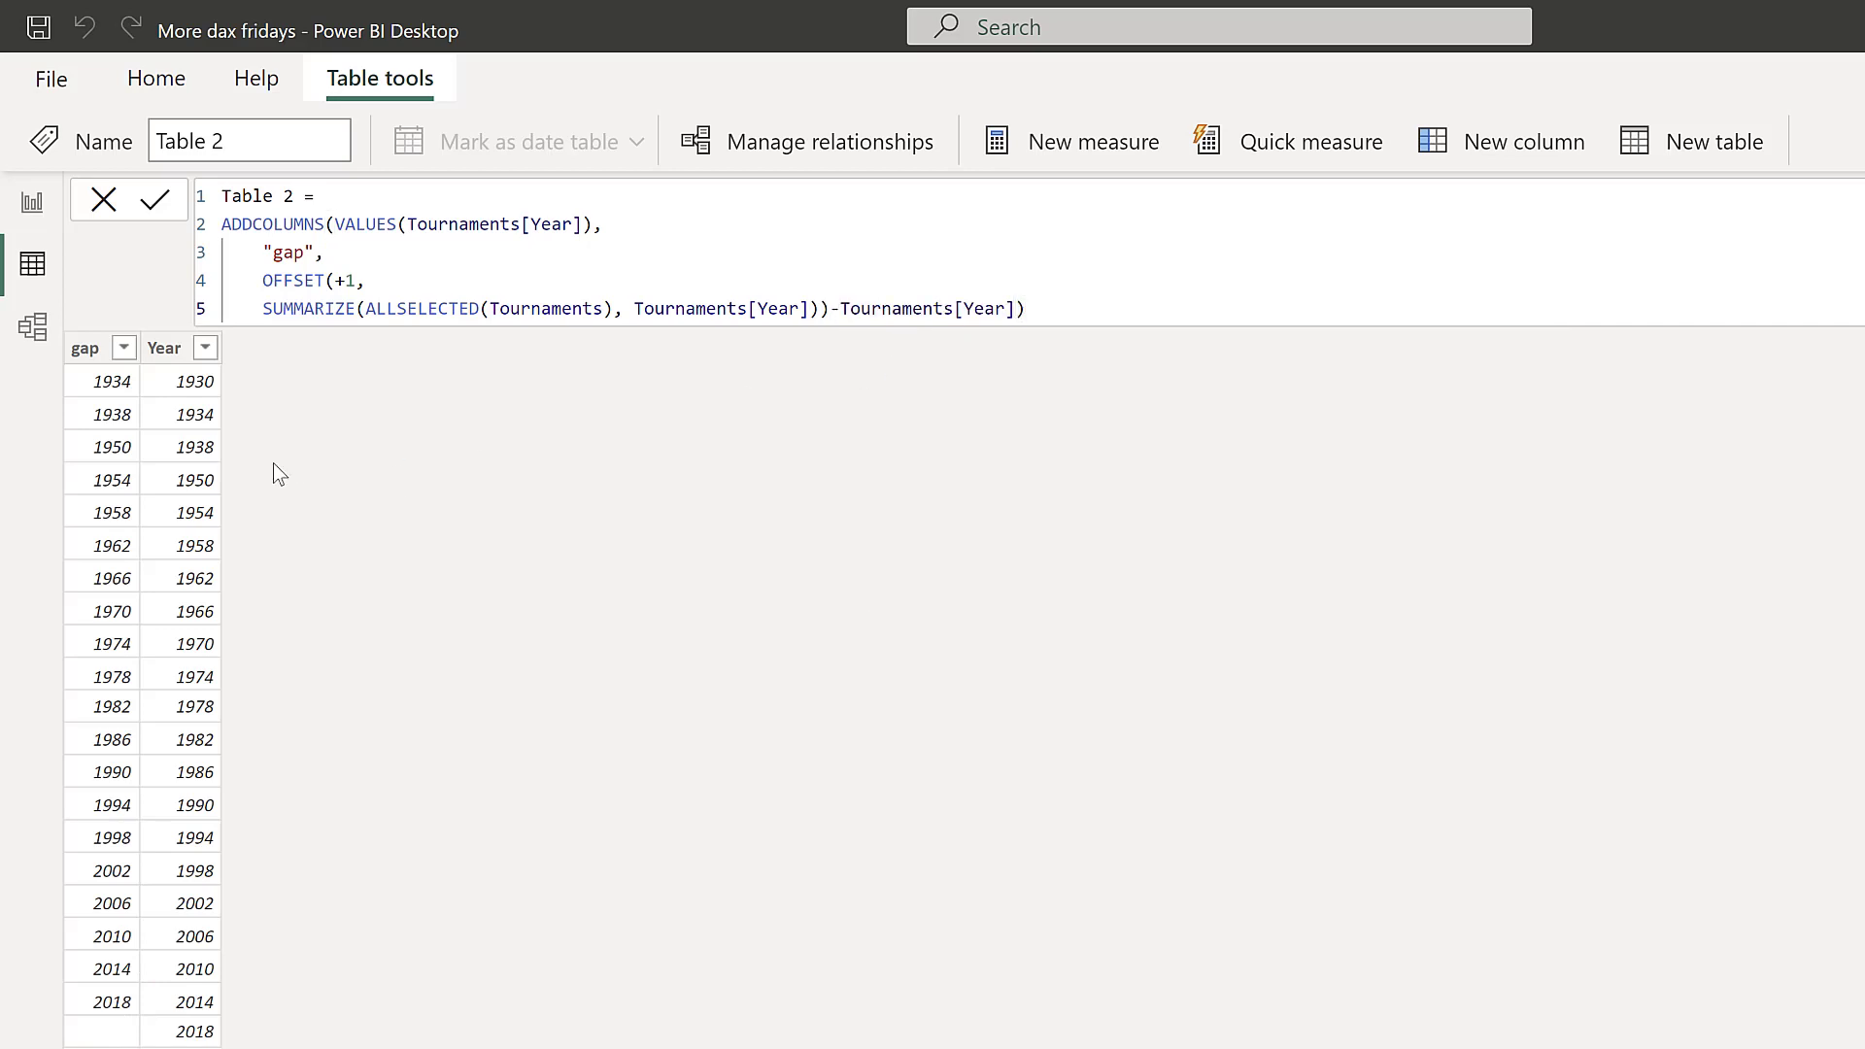
pyautogui.press('Return')
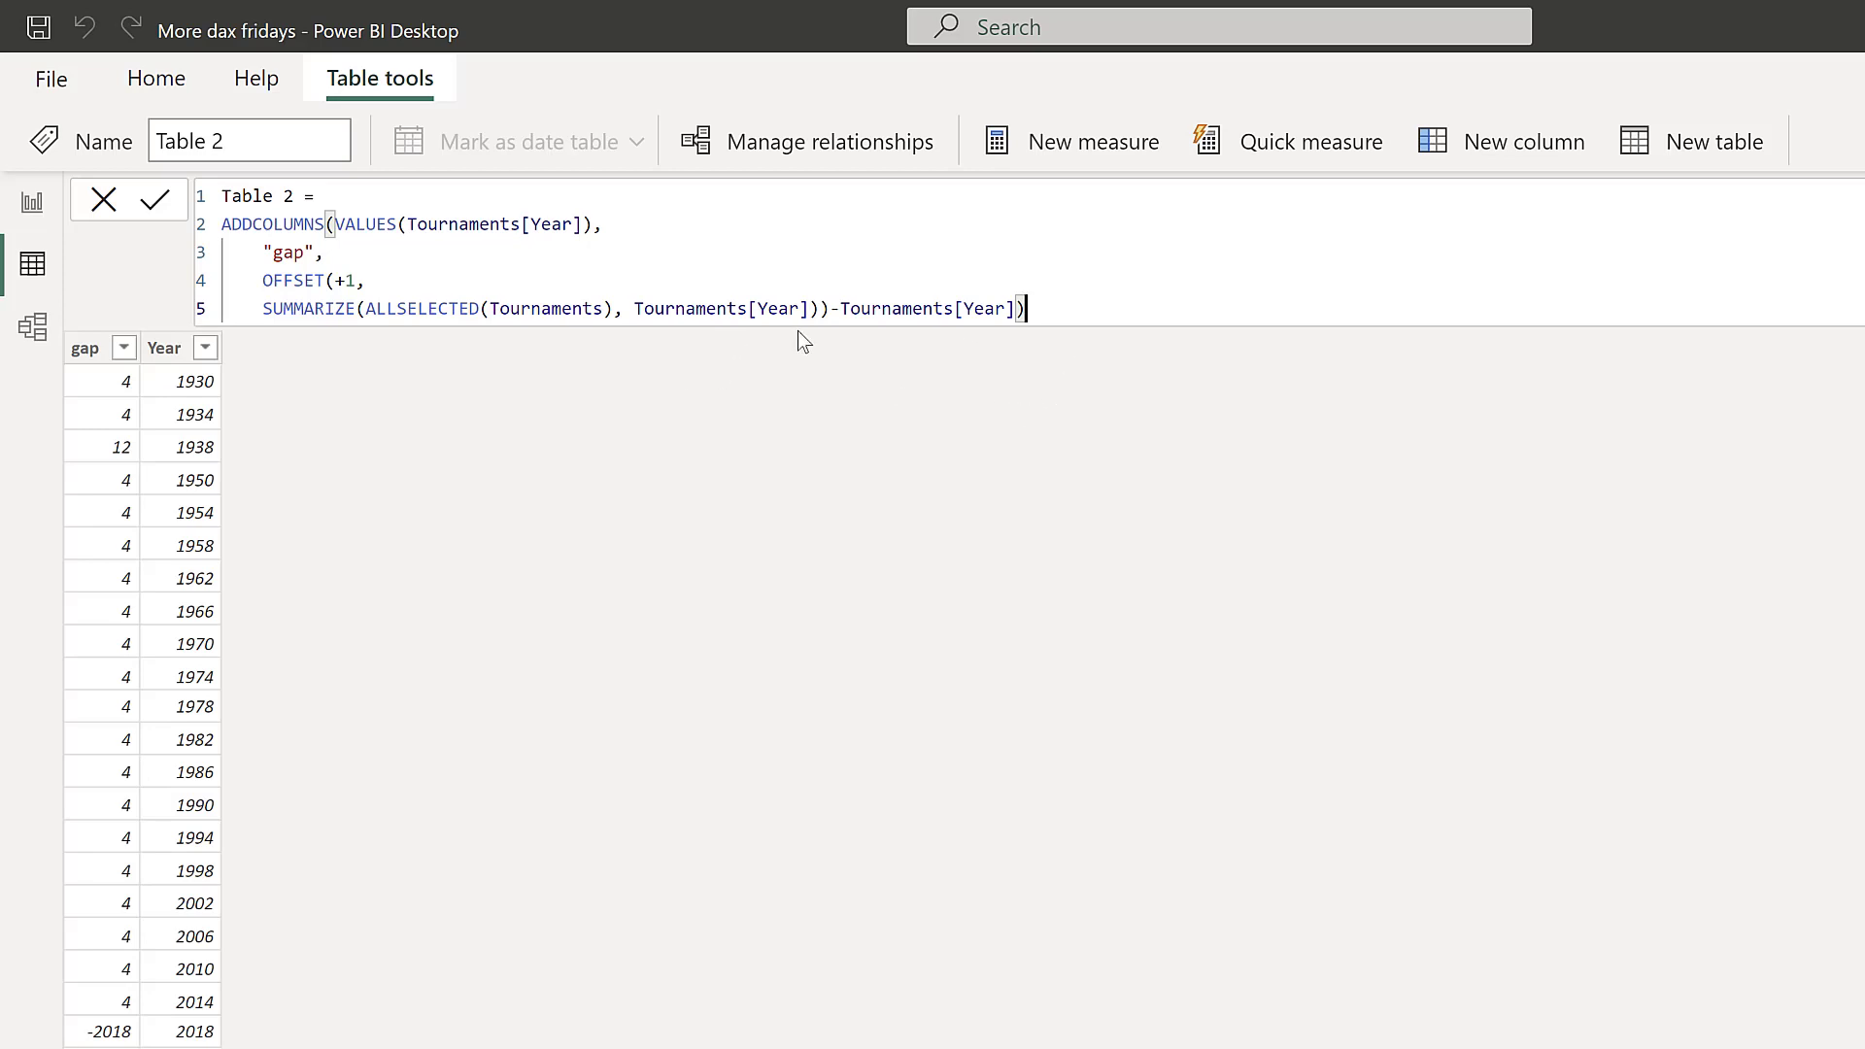
# - Insert an empty line below "gap", in the Table 2 formula
pyautogui.click(363, 254)
pyautogui.hotkey('shift', 'Return')
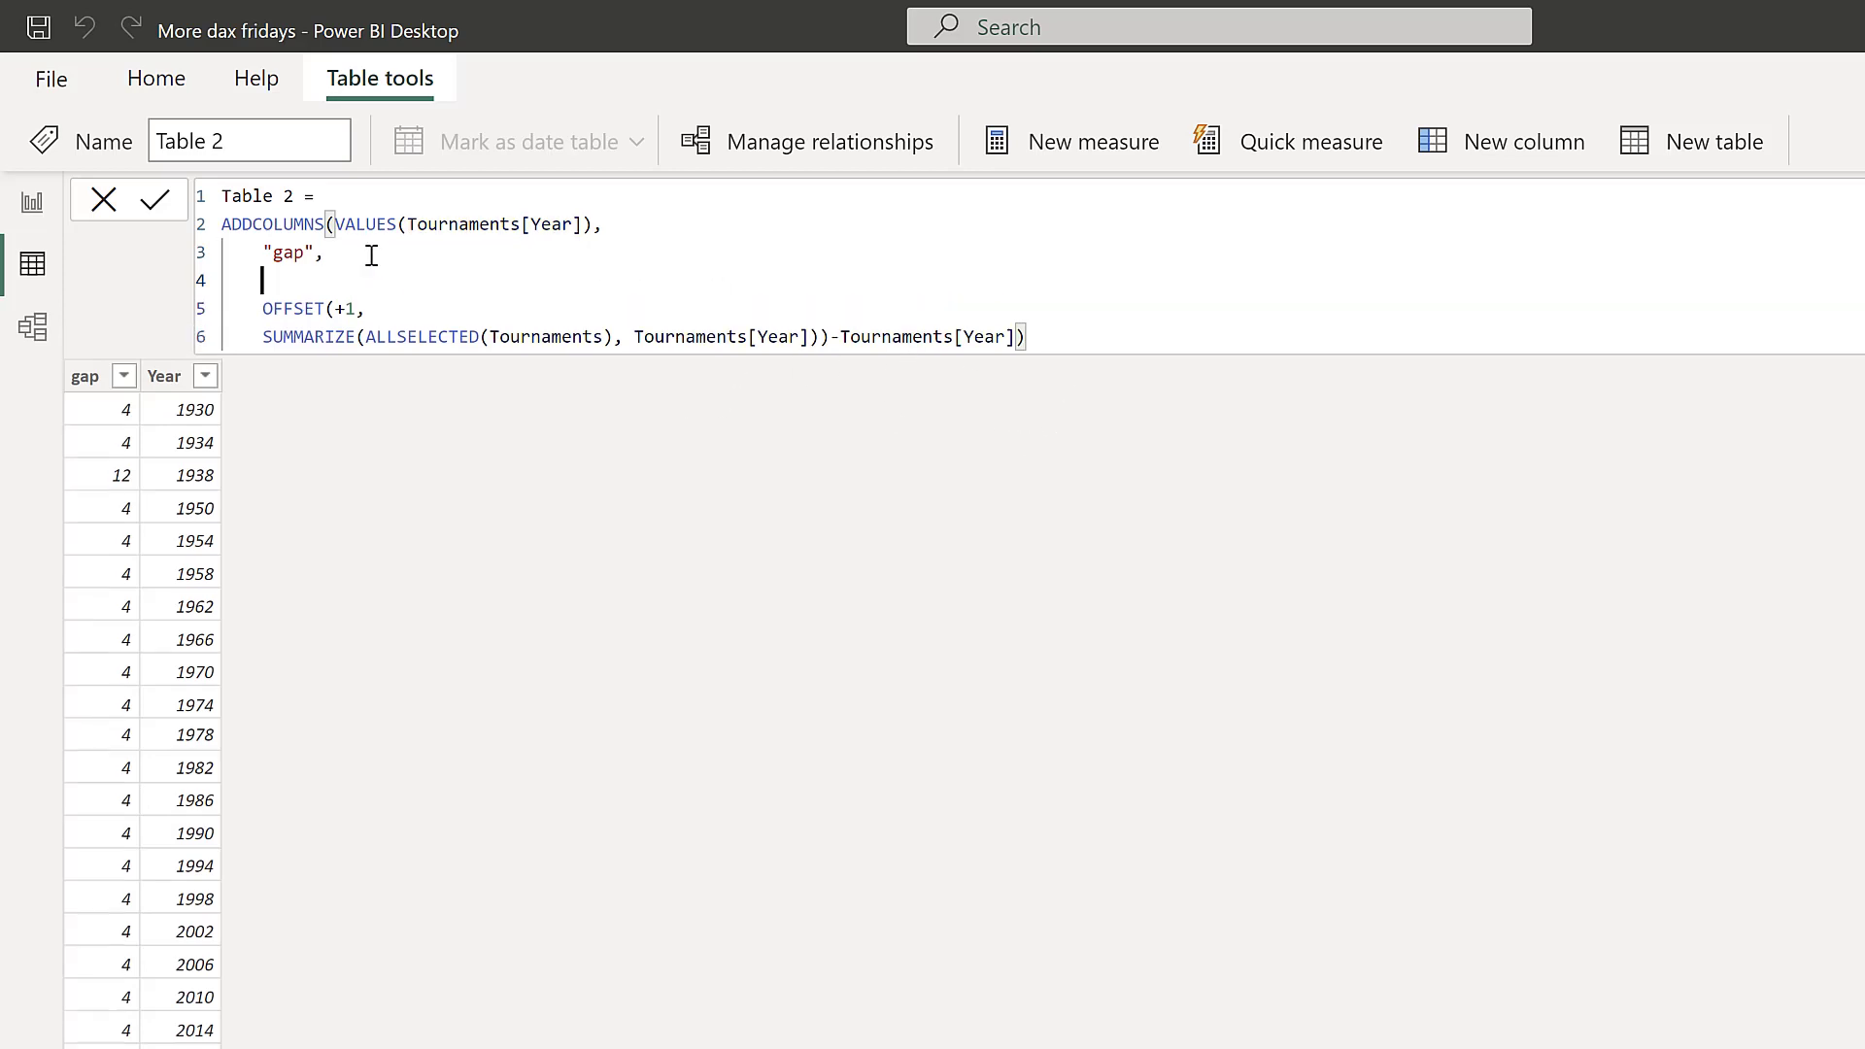
pyautogui.write('if')
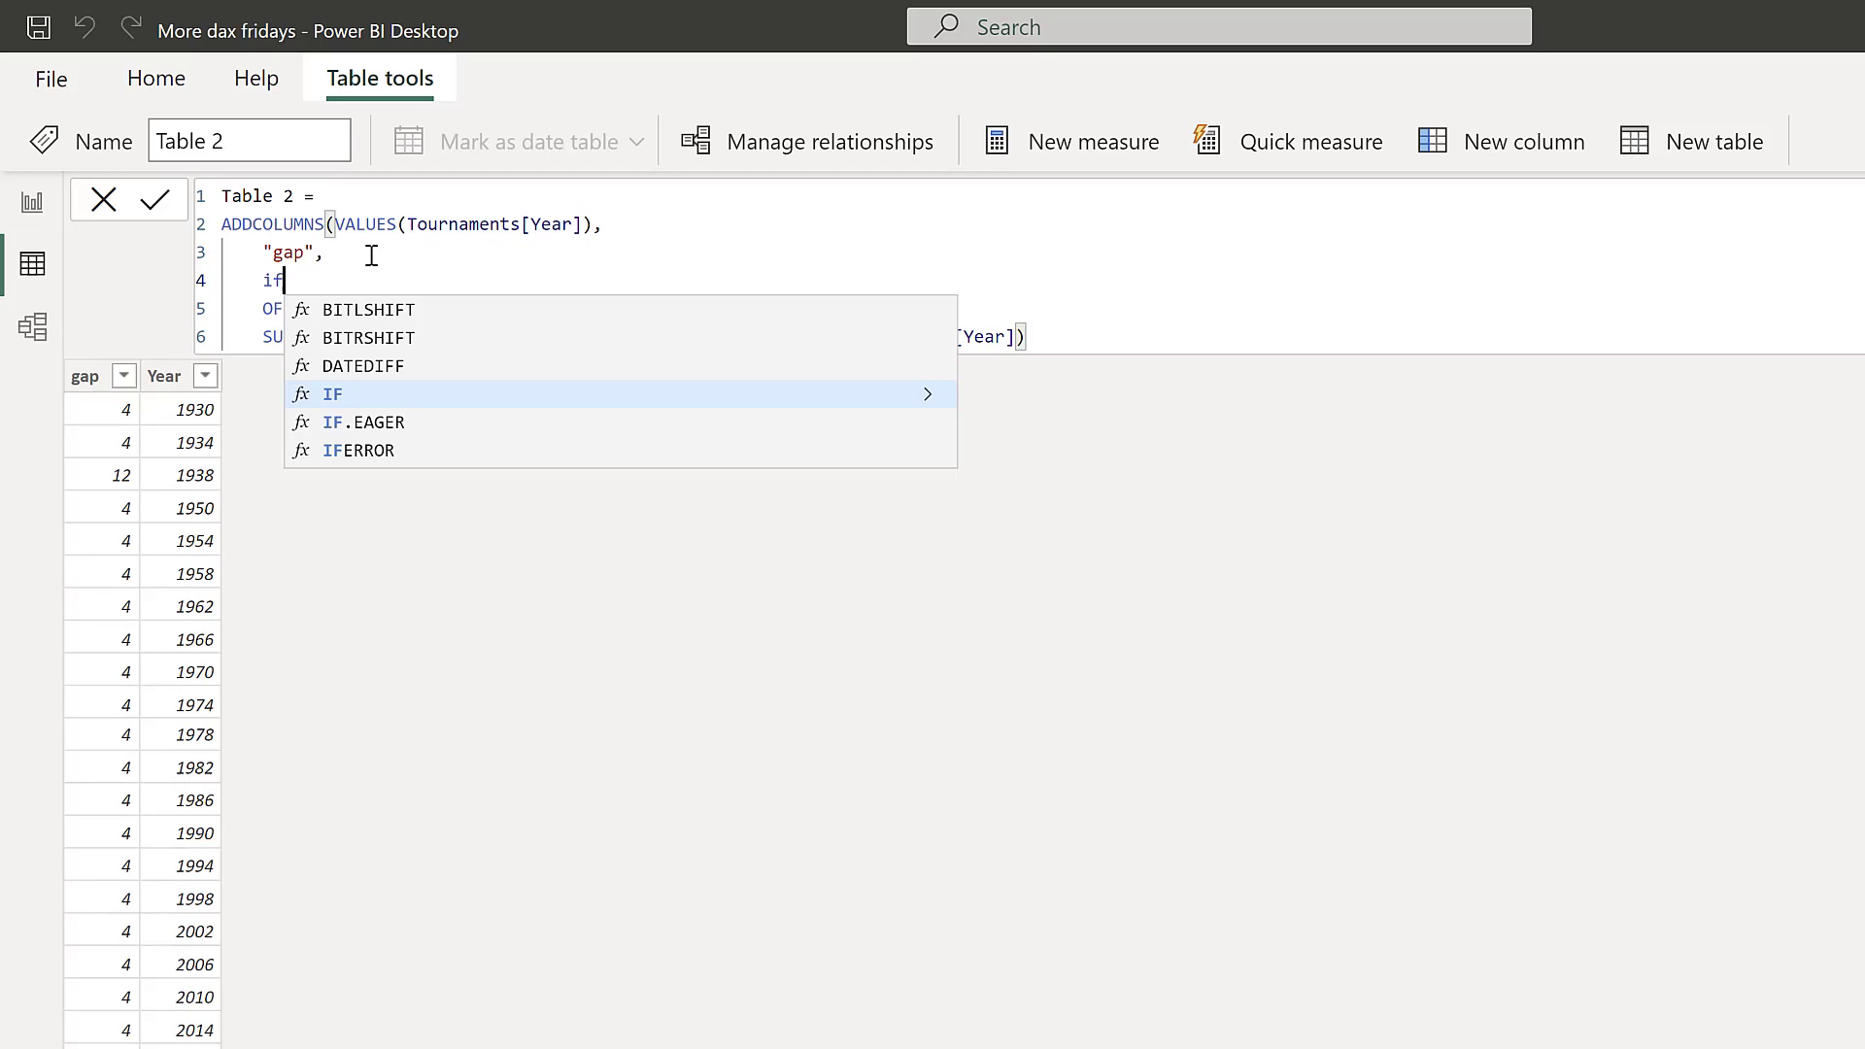
pyautogui.click(1069, 241)
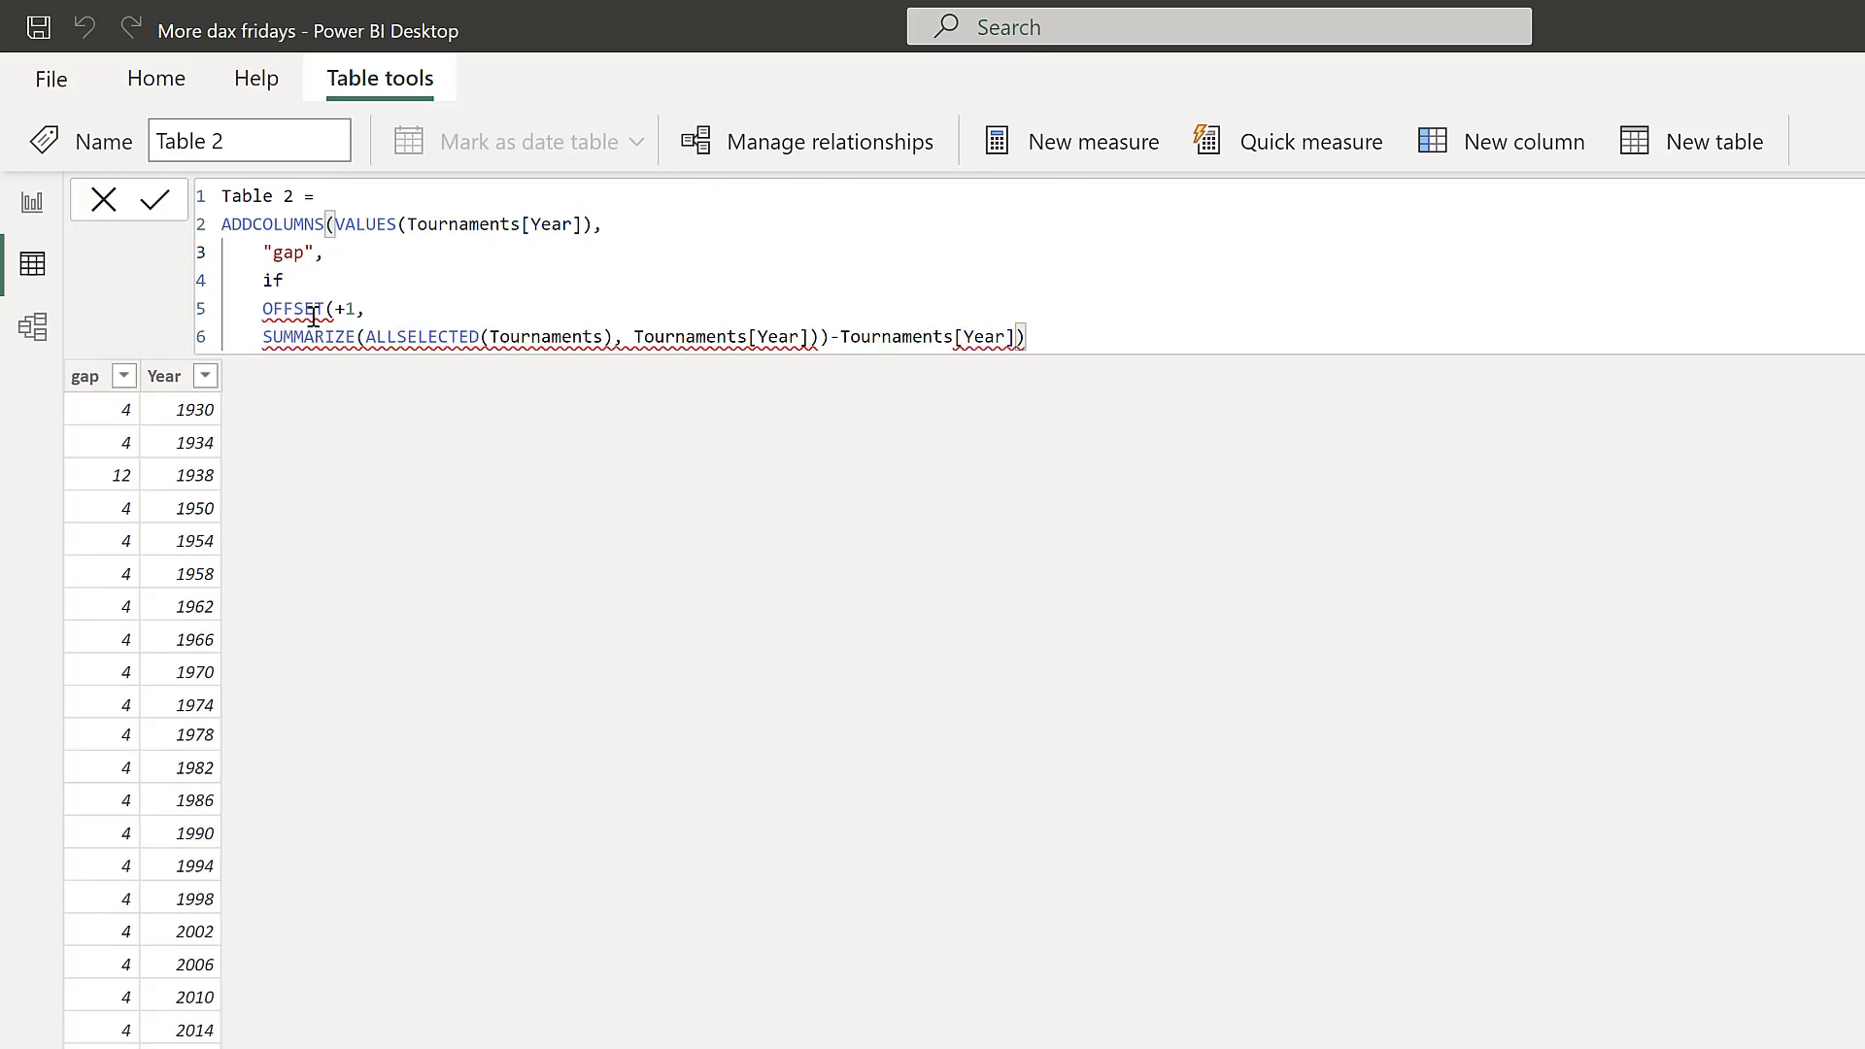
pyautogui.doubleClick(301, 283)
pyautogui.press('BackSpace')
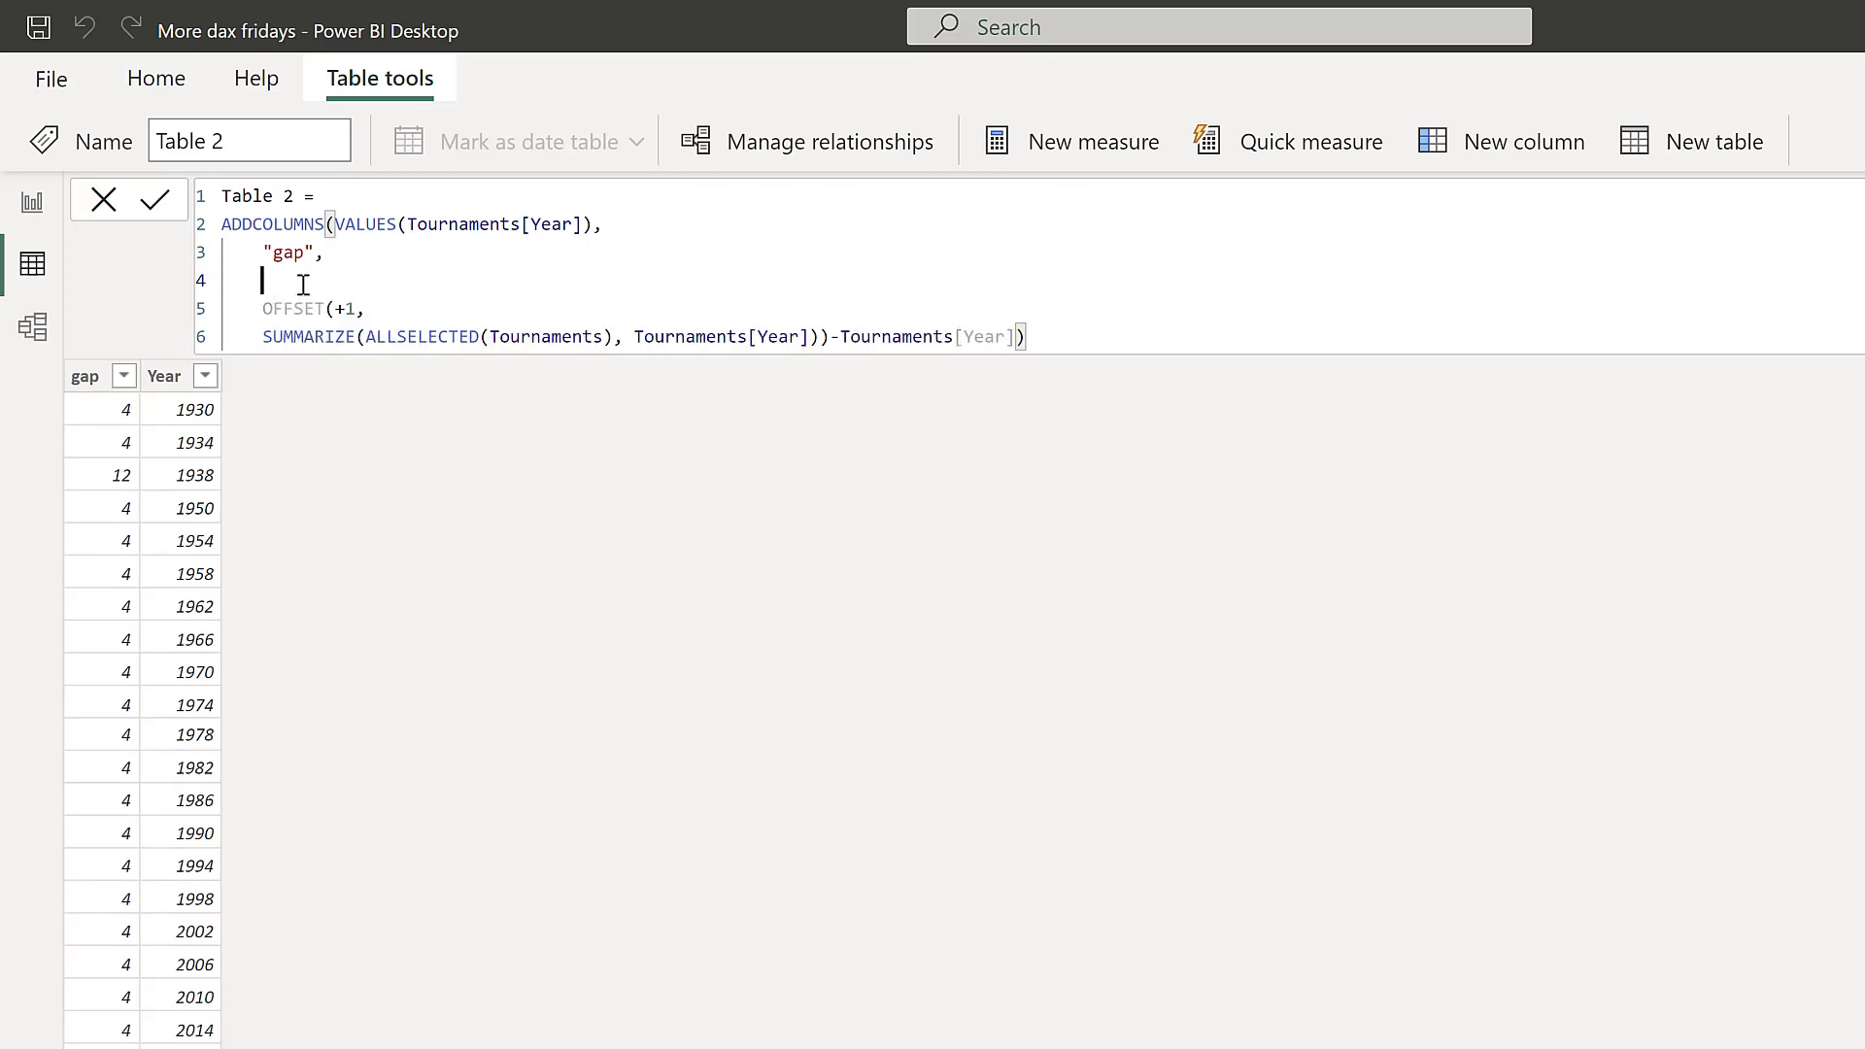
# - Store the OFFSET expression in VAR prevYear and add a return line between it and -Tournaments[Year]
pyautogui.write('VAR prevYear =')
pyautogui.click(379, 311)
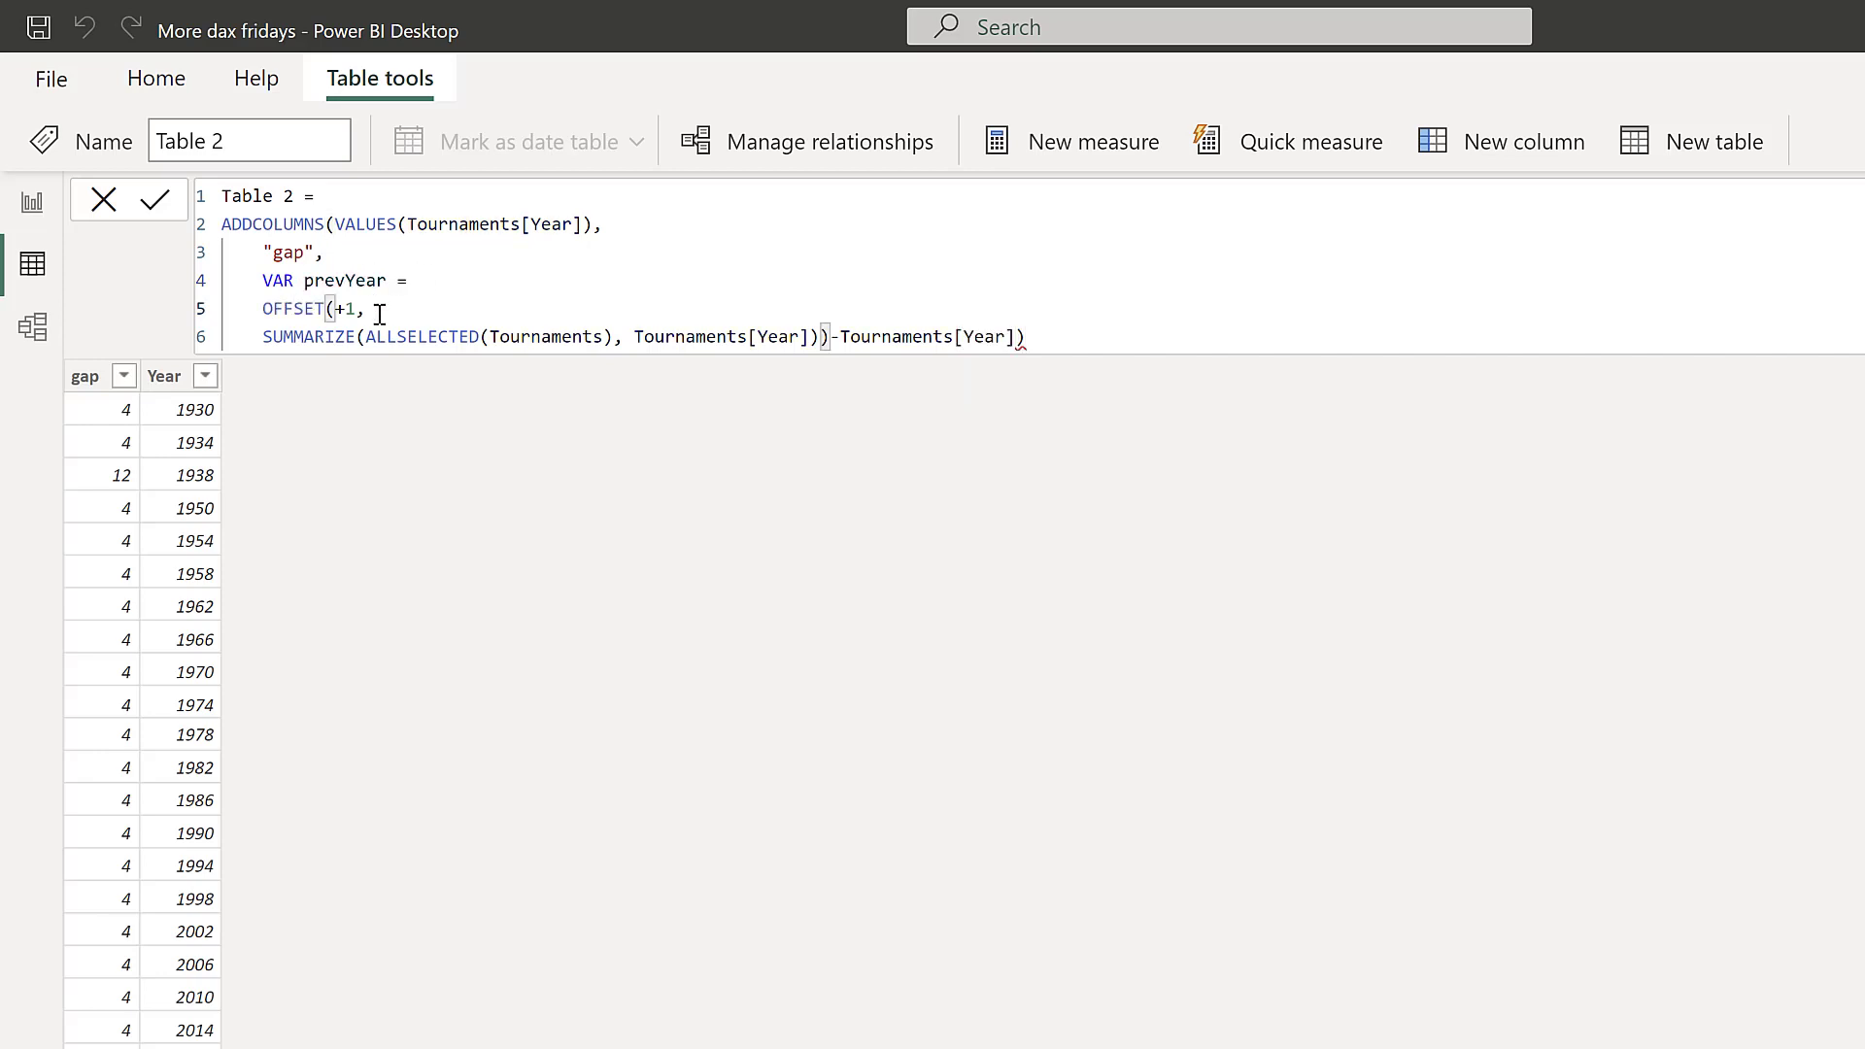
pyautogui.click(830, 338)
pyautogui.press('Return')
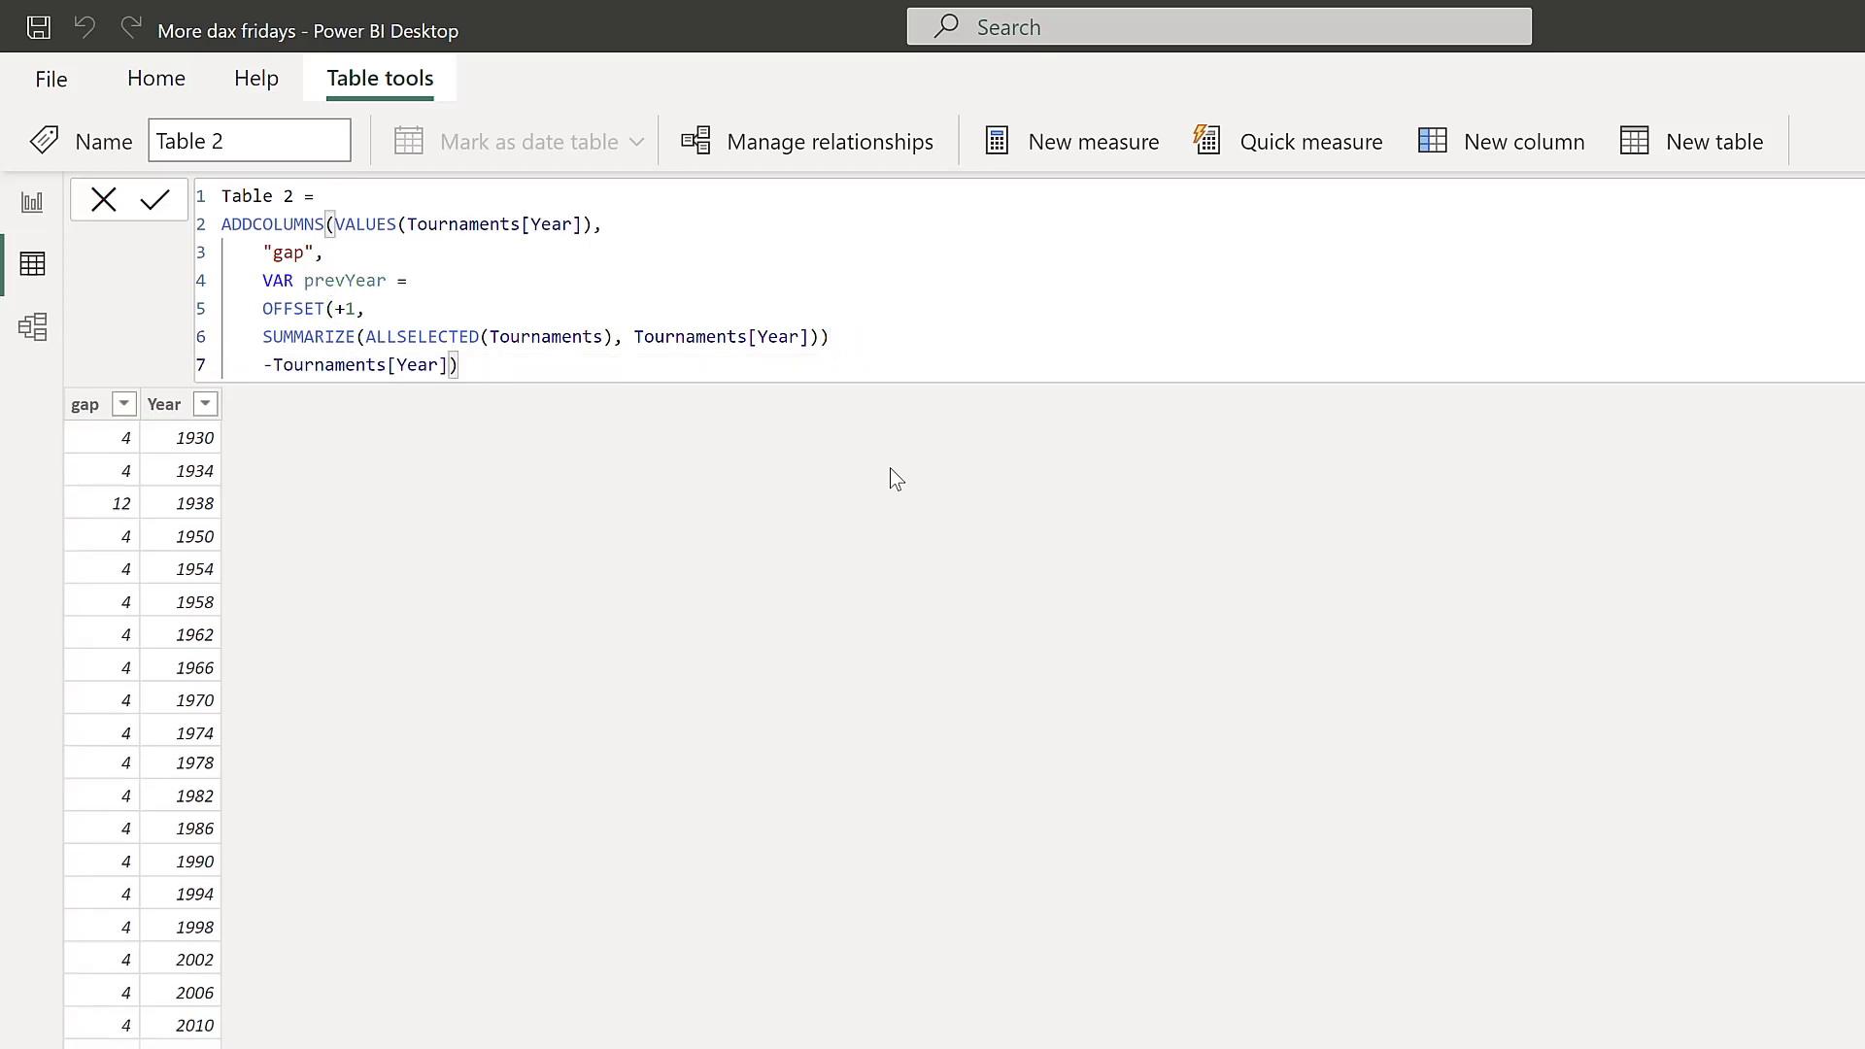
pyautogui.press('Return')
pyautogui.press('Up')
pyautogui.write('r')
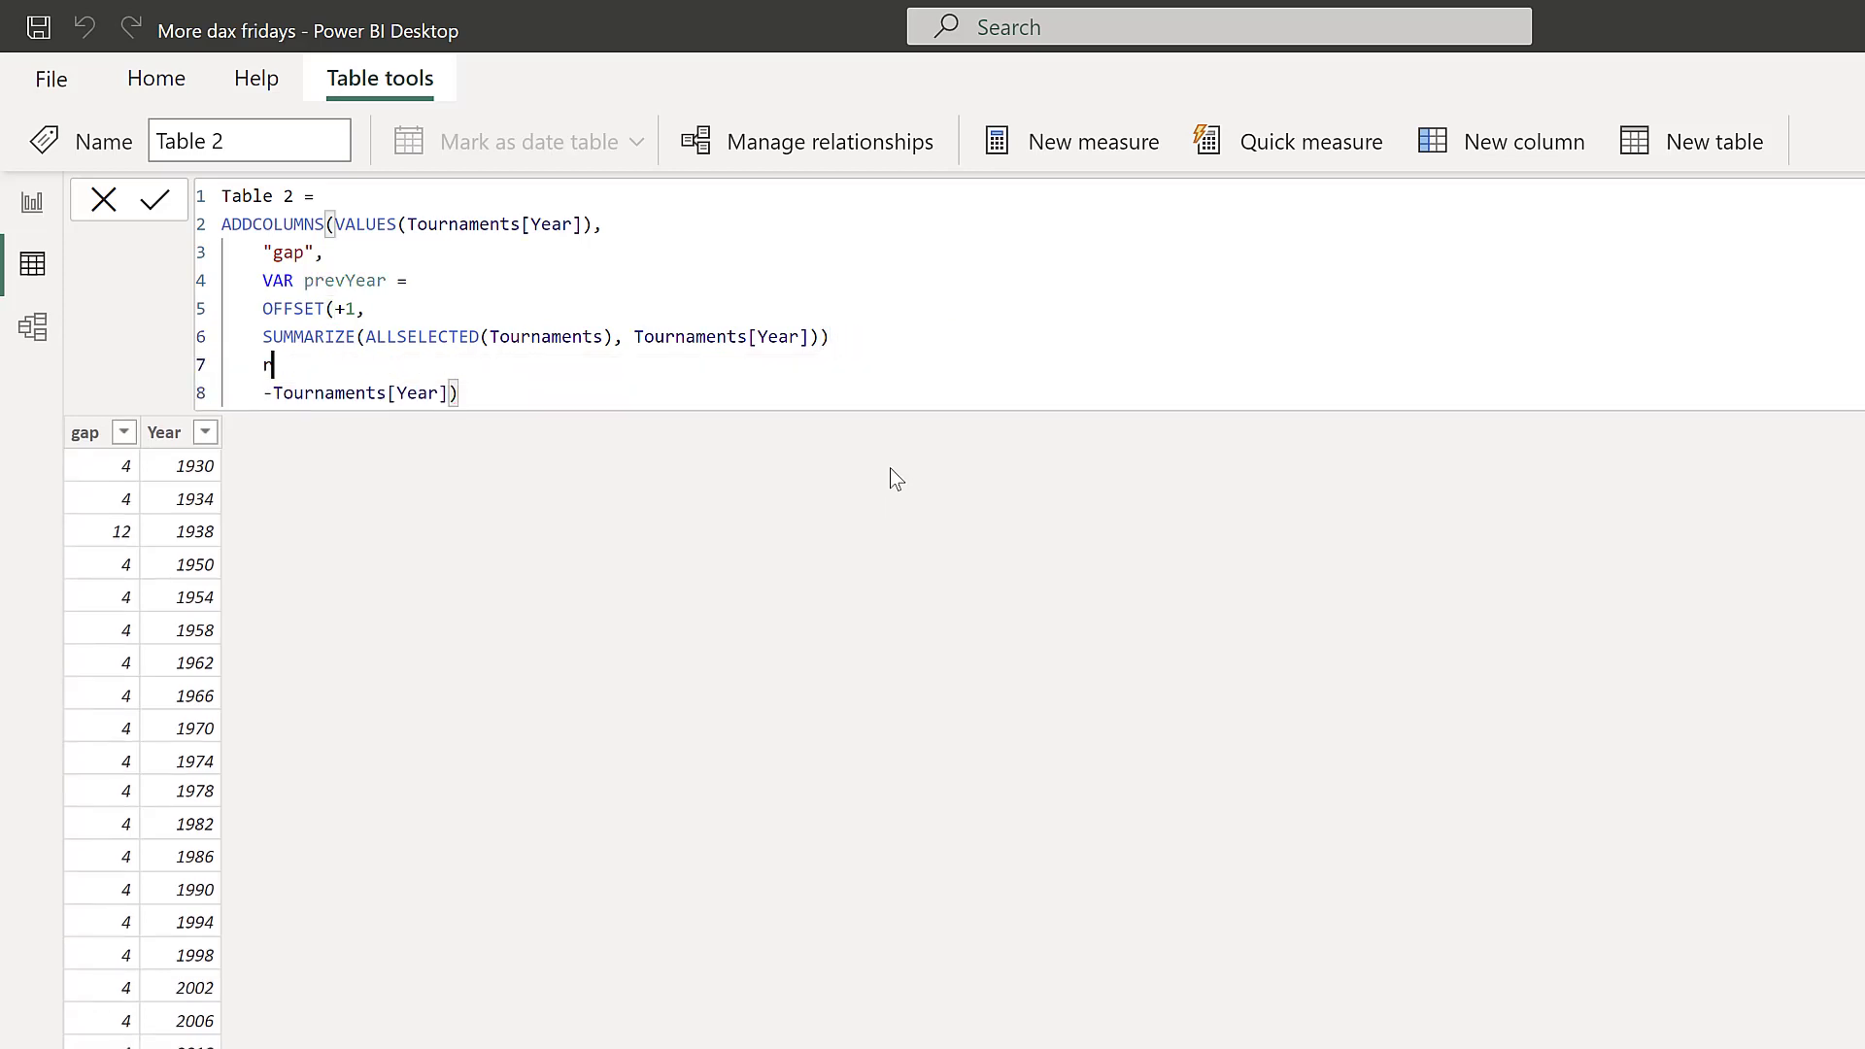
pyautogui.write('eturn')
# - Begin an IF below return that tests ISBLANK(prevYear) and gives BLANK() when true
pyautogui.press('Return')
pyautogui.write('IF(')
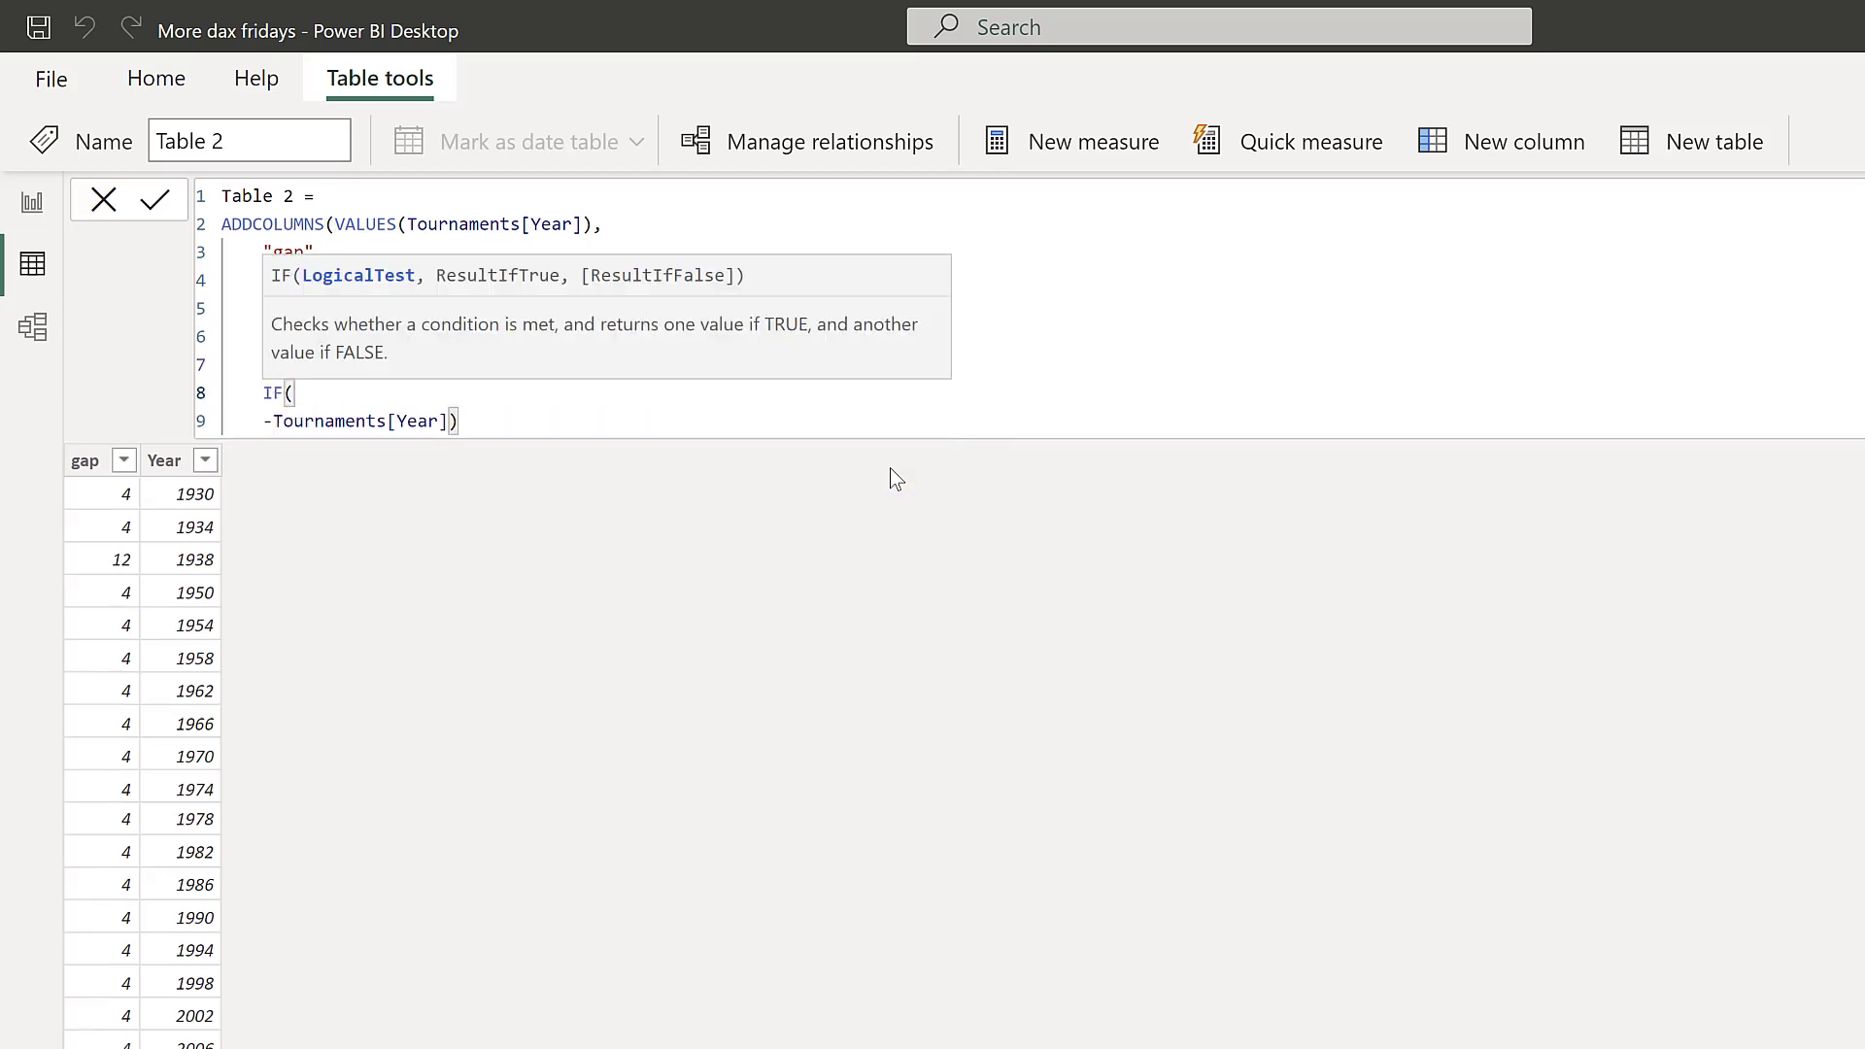
pyautogui.write('isb')
pyautogui.press('Tab')
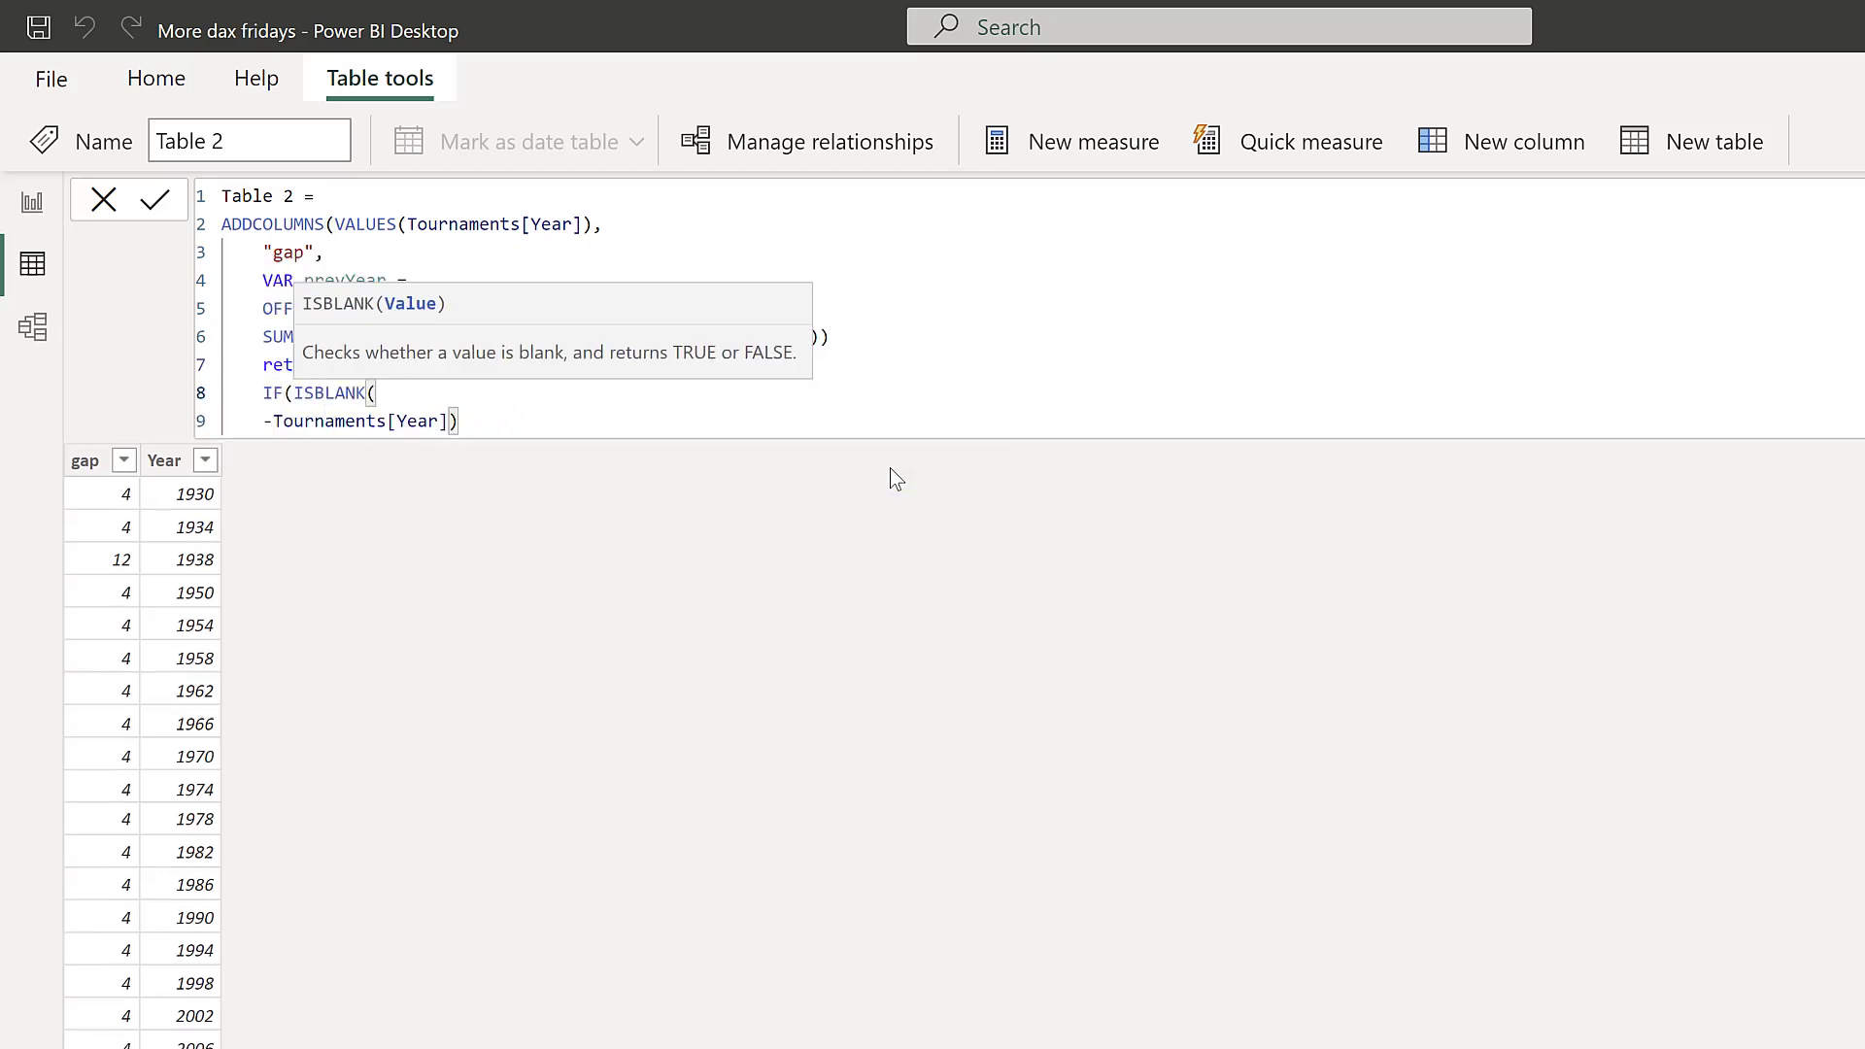
pyautogui.write('pr')
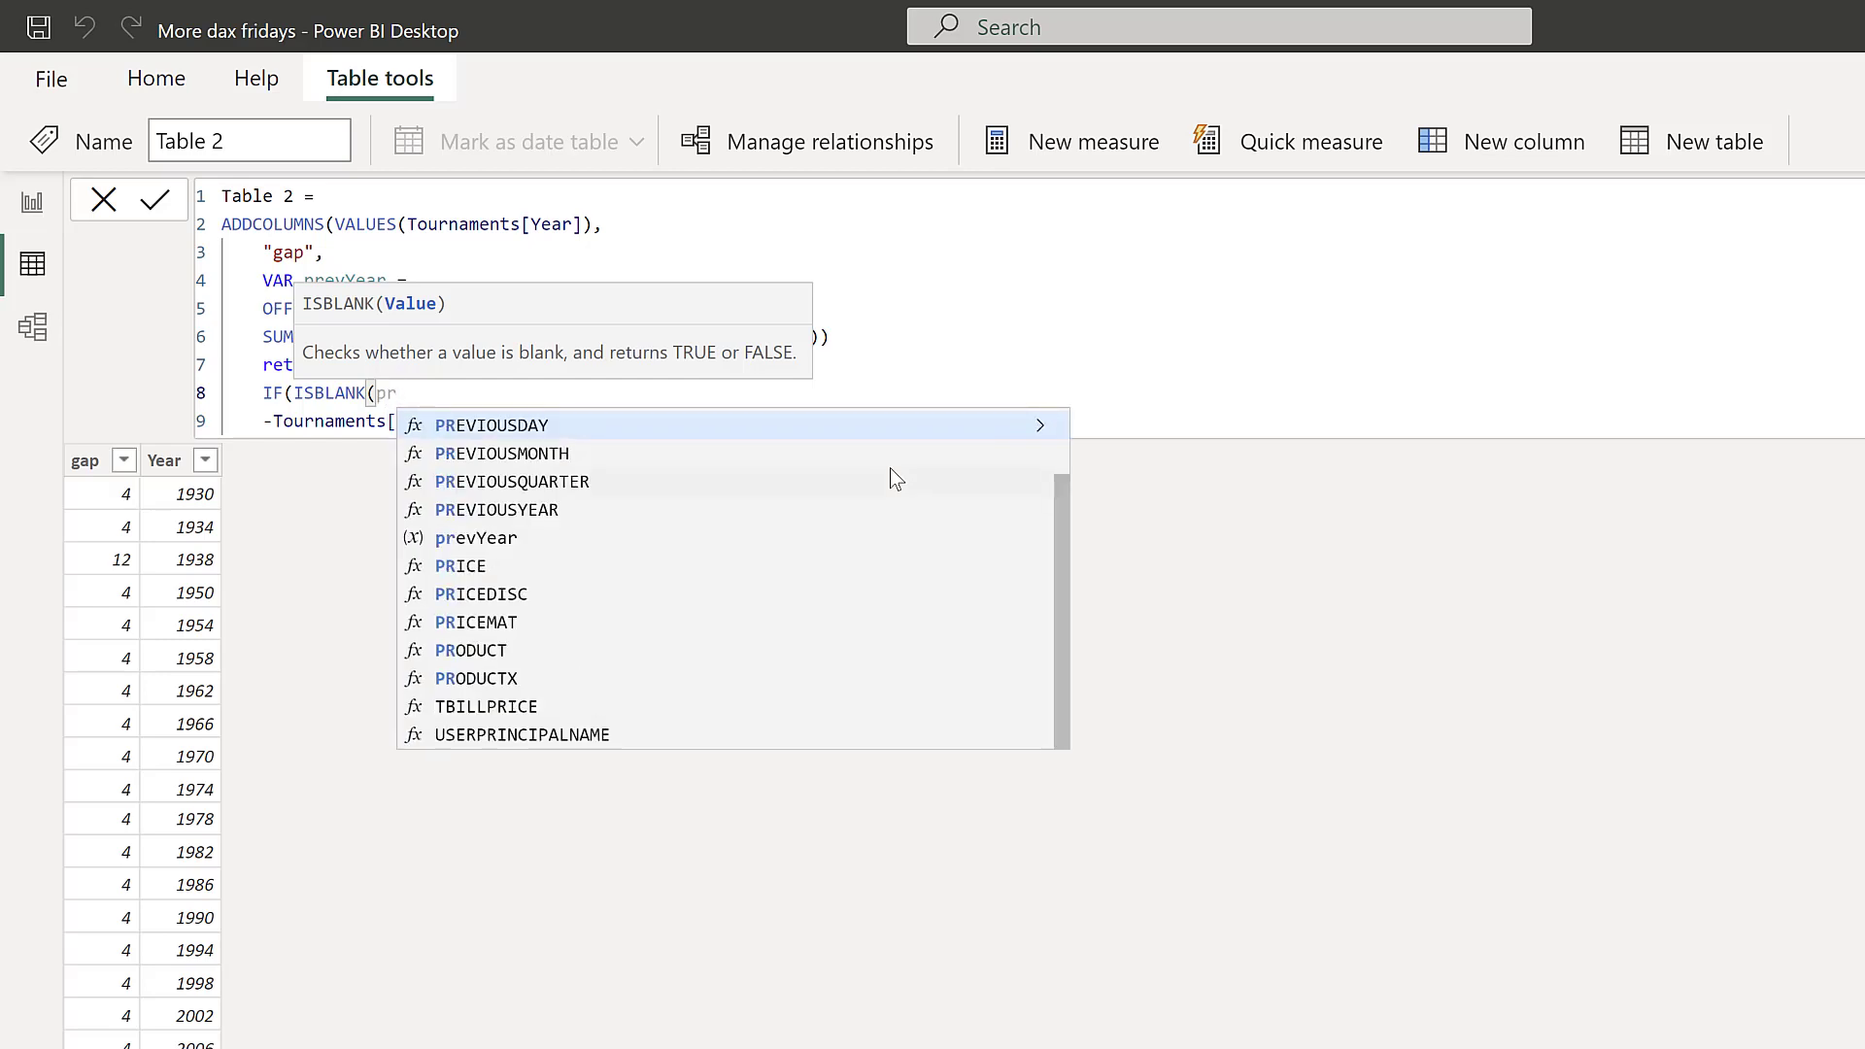
pyautogui.write('ev')
pyautogui.press('Down')
pyautogui.press('Down')
pyautogui.press('Down')
pyautogui.press('Down')
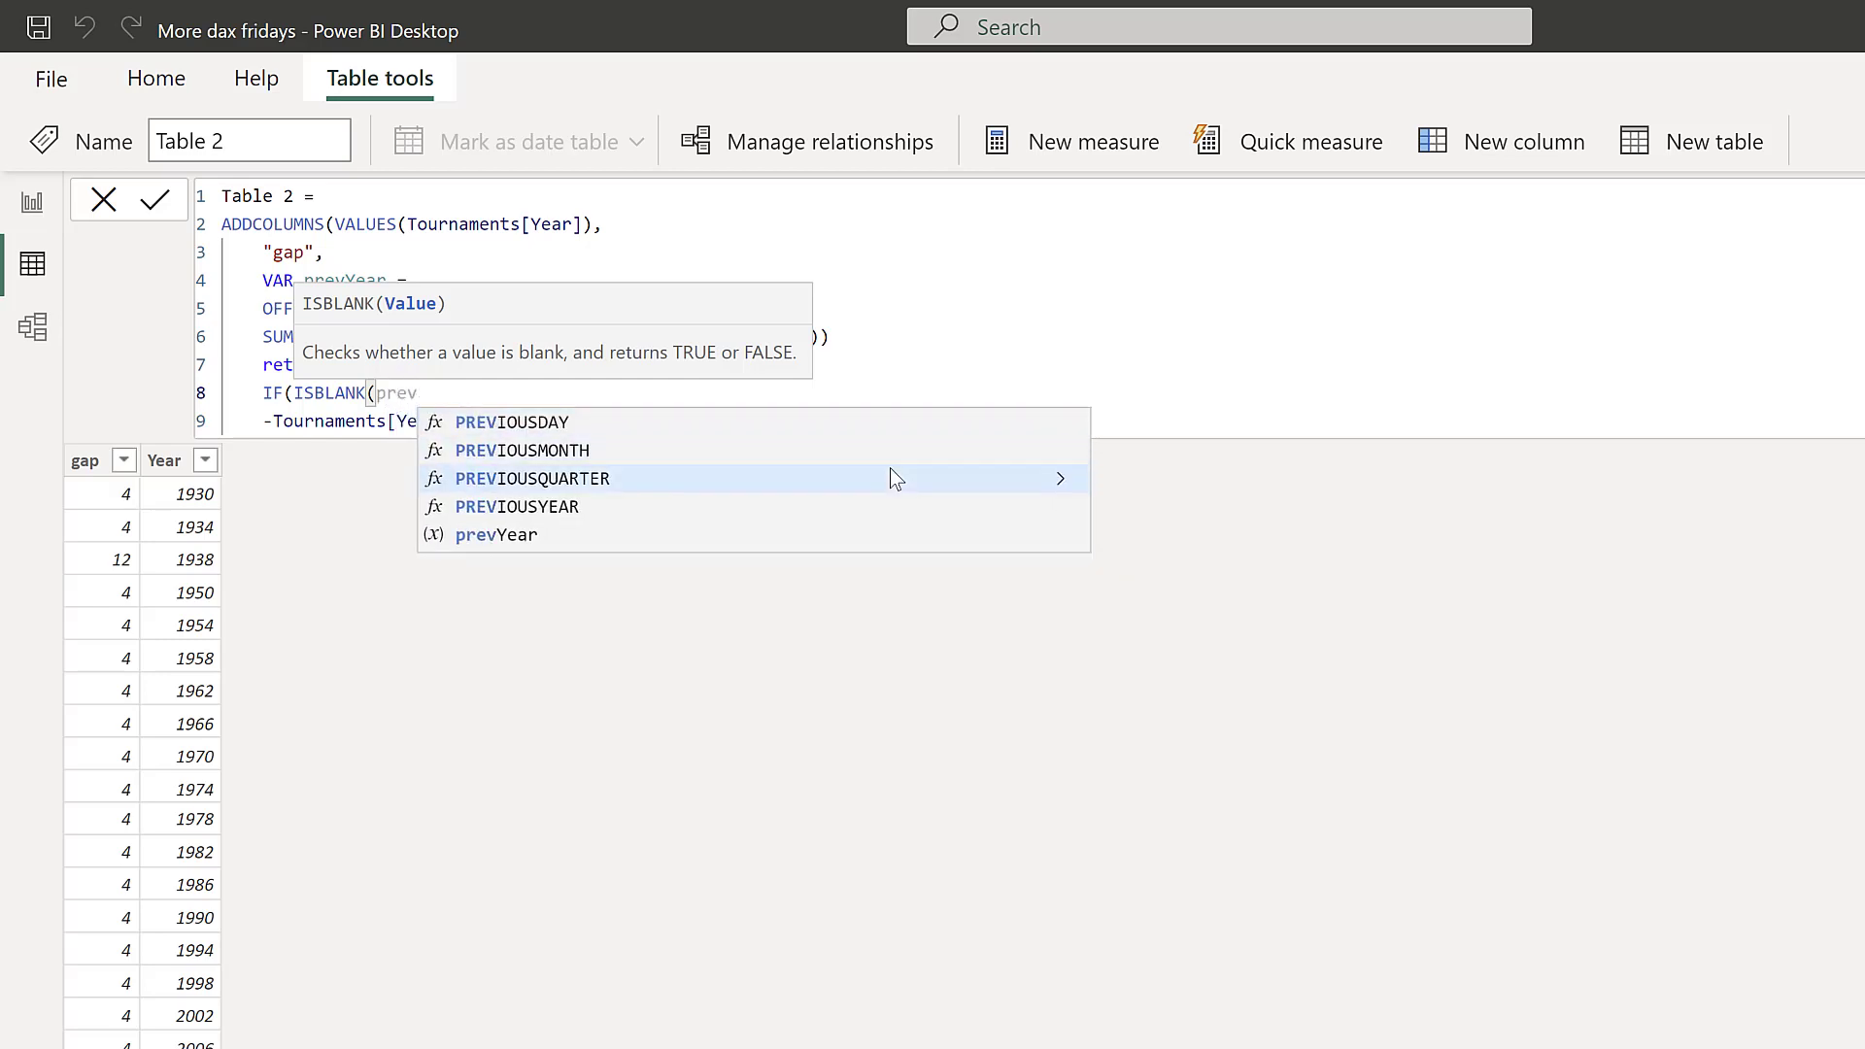
pyautogui.press('Tab')
pyautogui.write('), ')
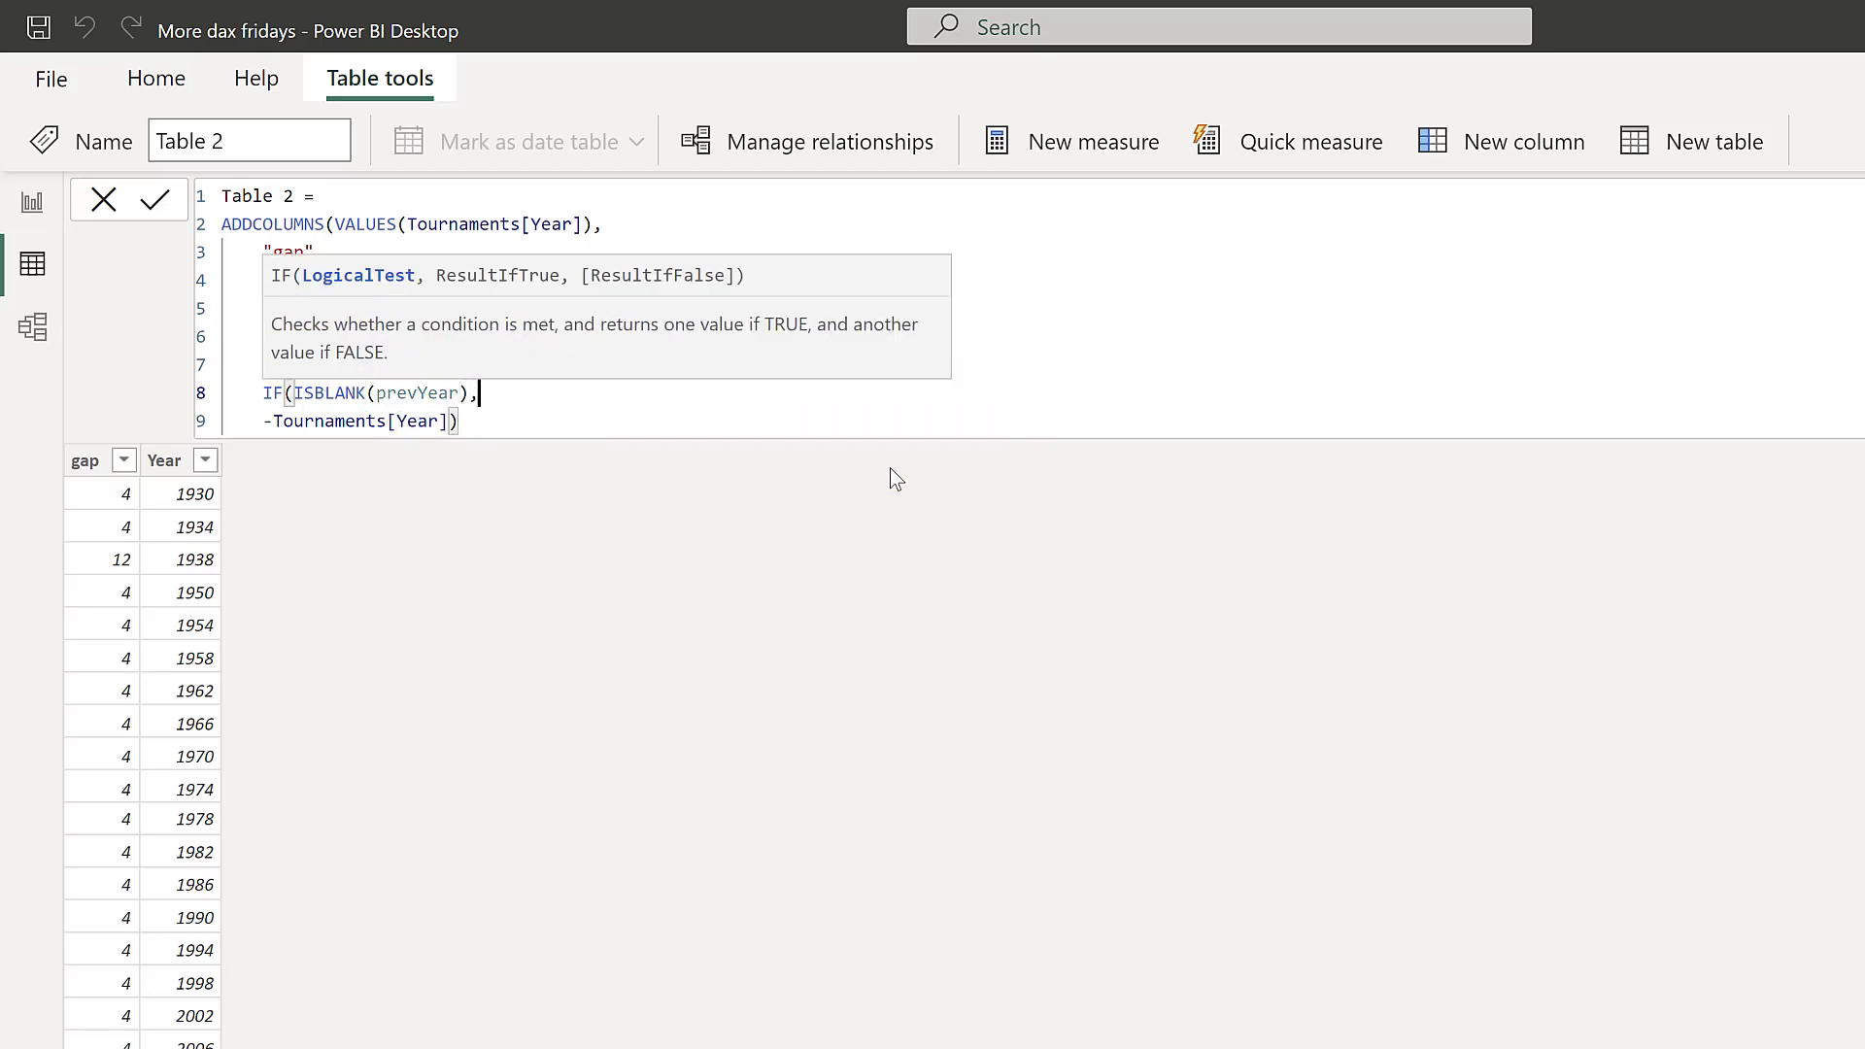
pyautogui.write('bla')
pyautogui.press('Tab')
pyautogui.write('),')
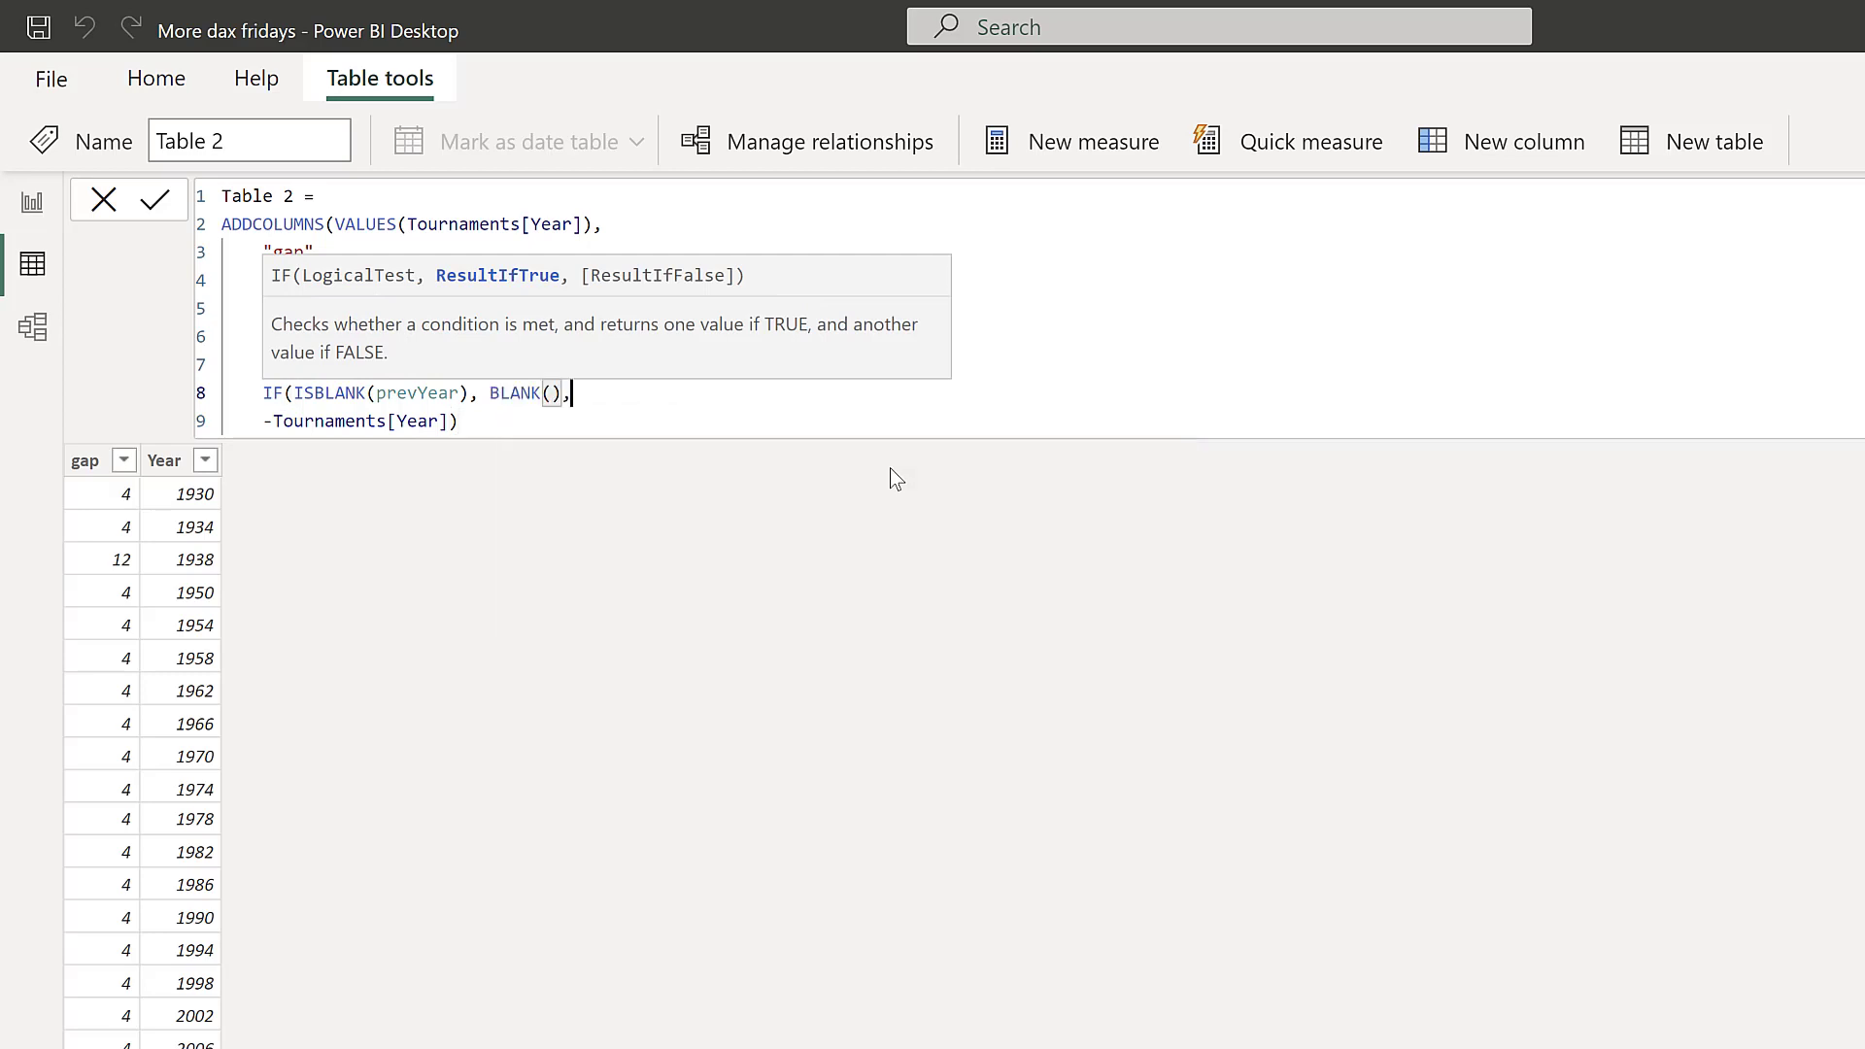
# - Set the IF's false result to prevYear-Tournaments[Year] on the same line and close the parentheses
pyautogui.write(' pr')
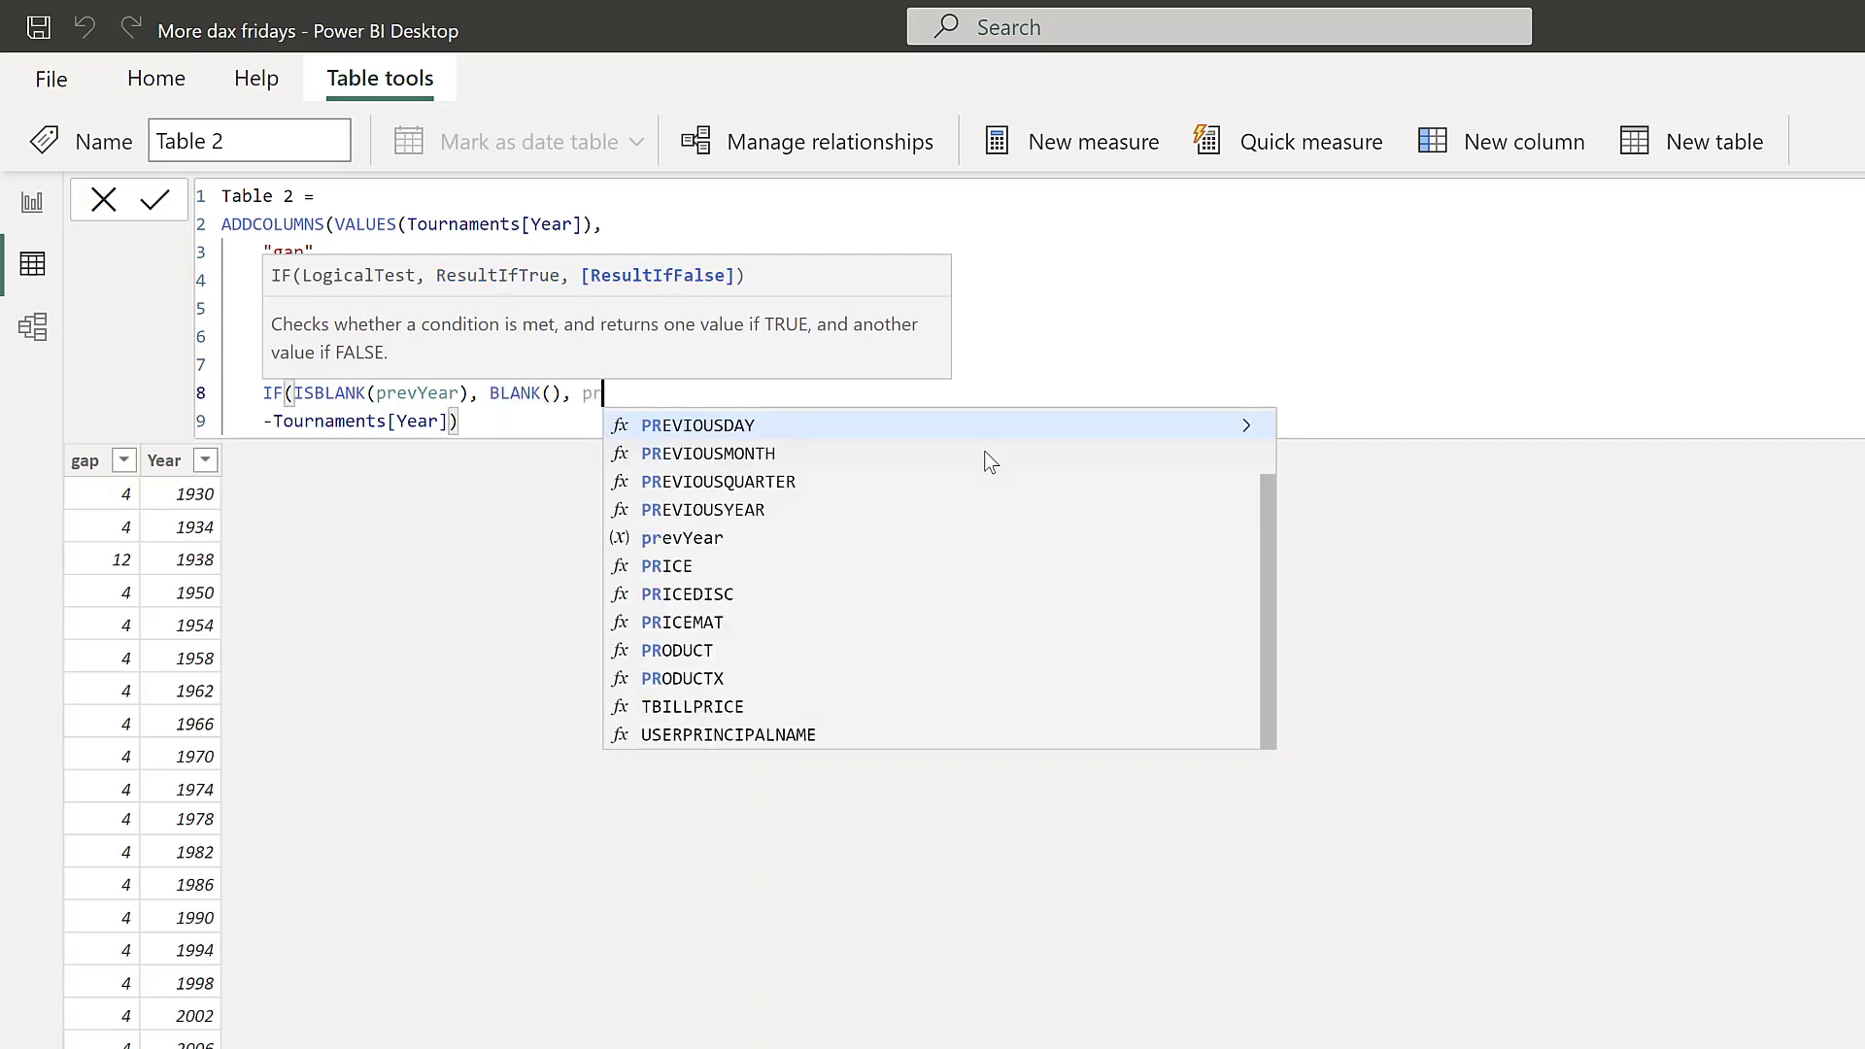
pyautogui.write('ev')
pyautogui.press('Down')
pyautogui.press('Down')
pyautogui.press('Down')
pyautogui.press('Down')
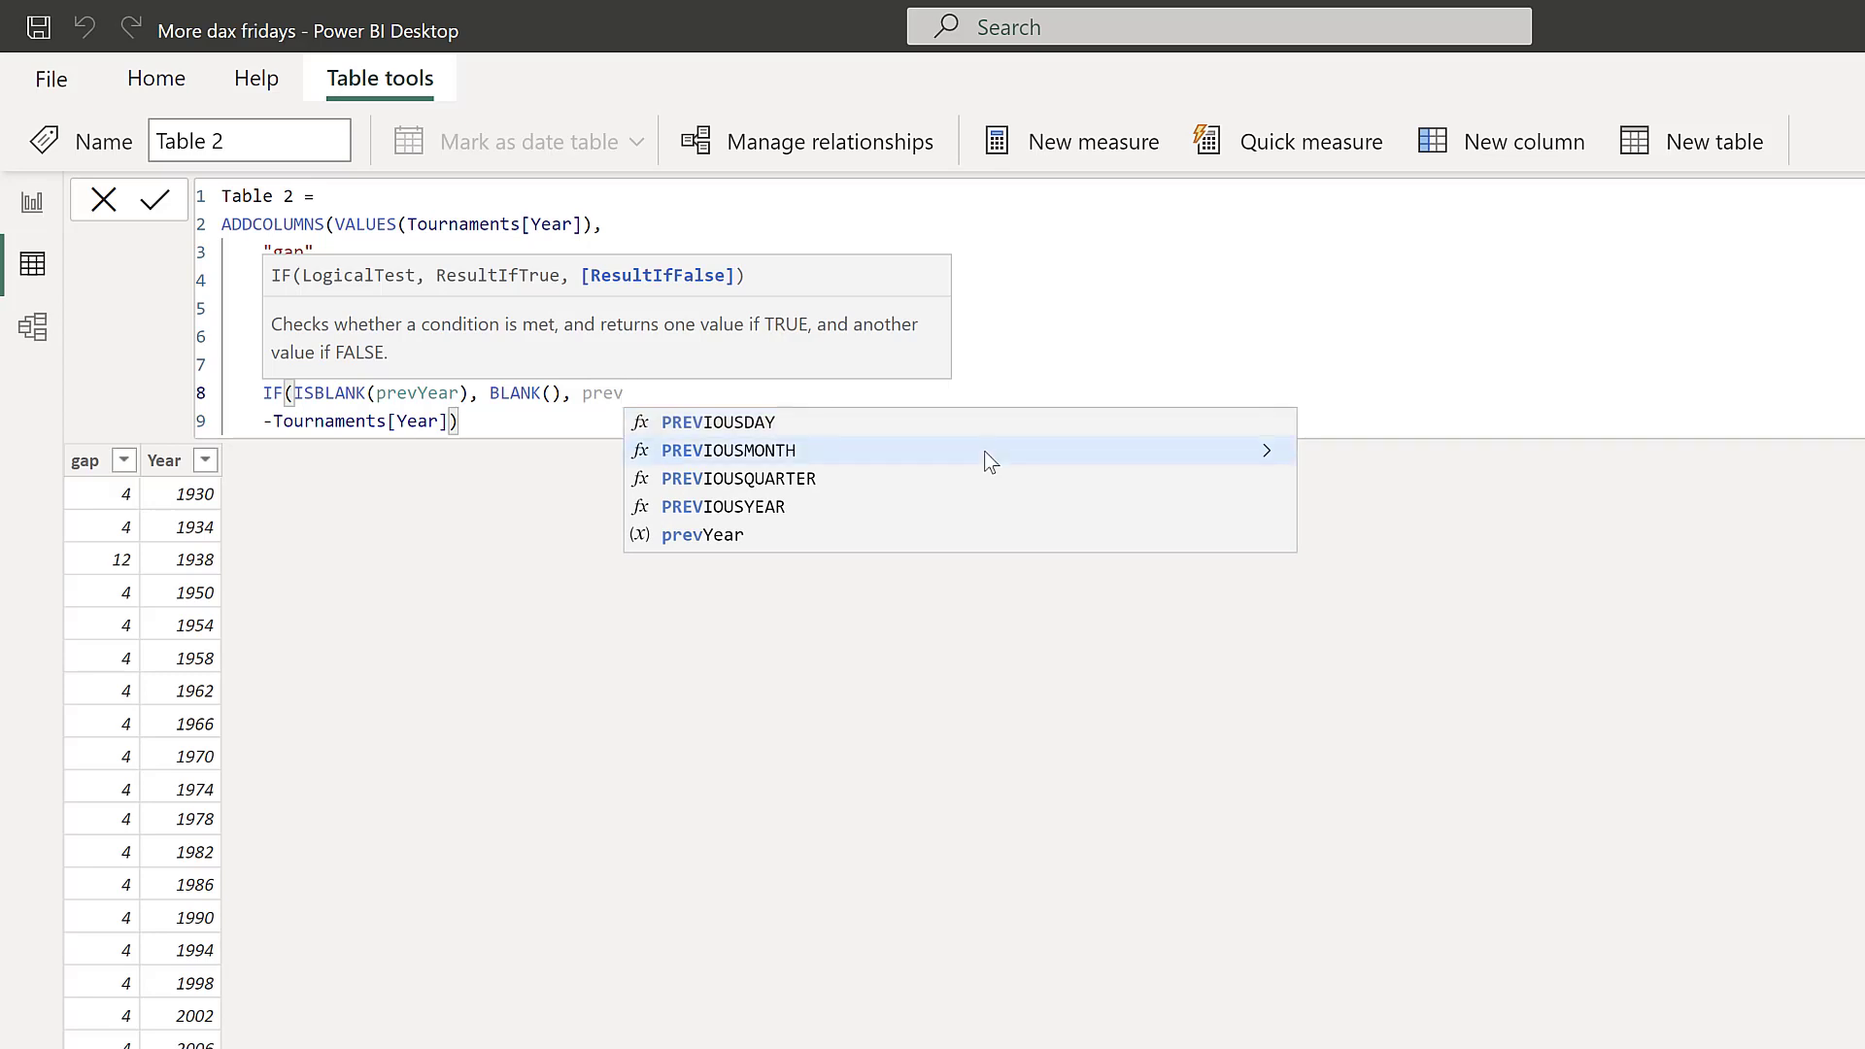
pyautogui.press('Tab')
pyautogui.write('-')
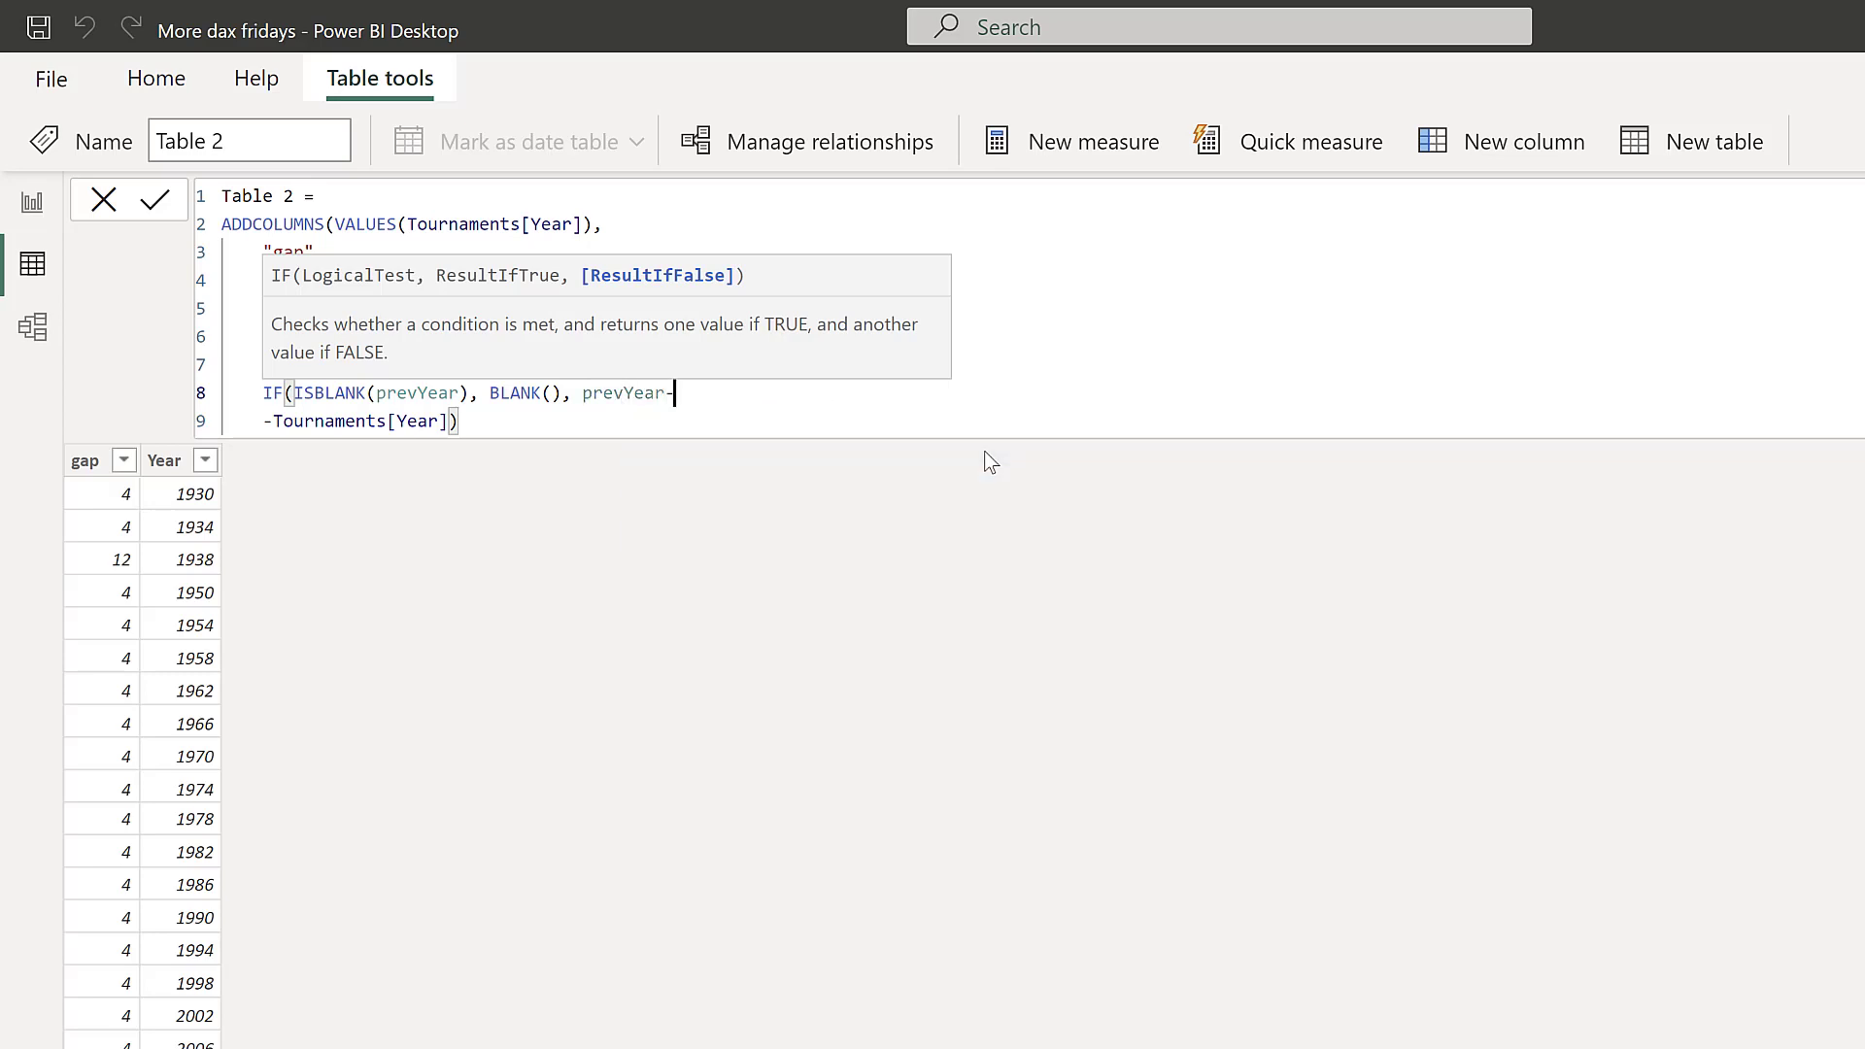
pyautogui.press('Delete')
pyautogui.press('Delete')
pyautogui.press('Delete')
pyautogui.press('Delete')
pyautogui.press('Delete')
pyautogui.press('Delete')
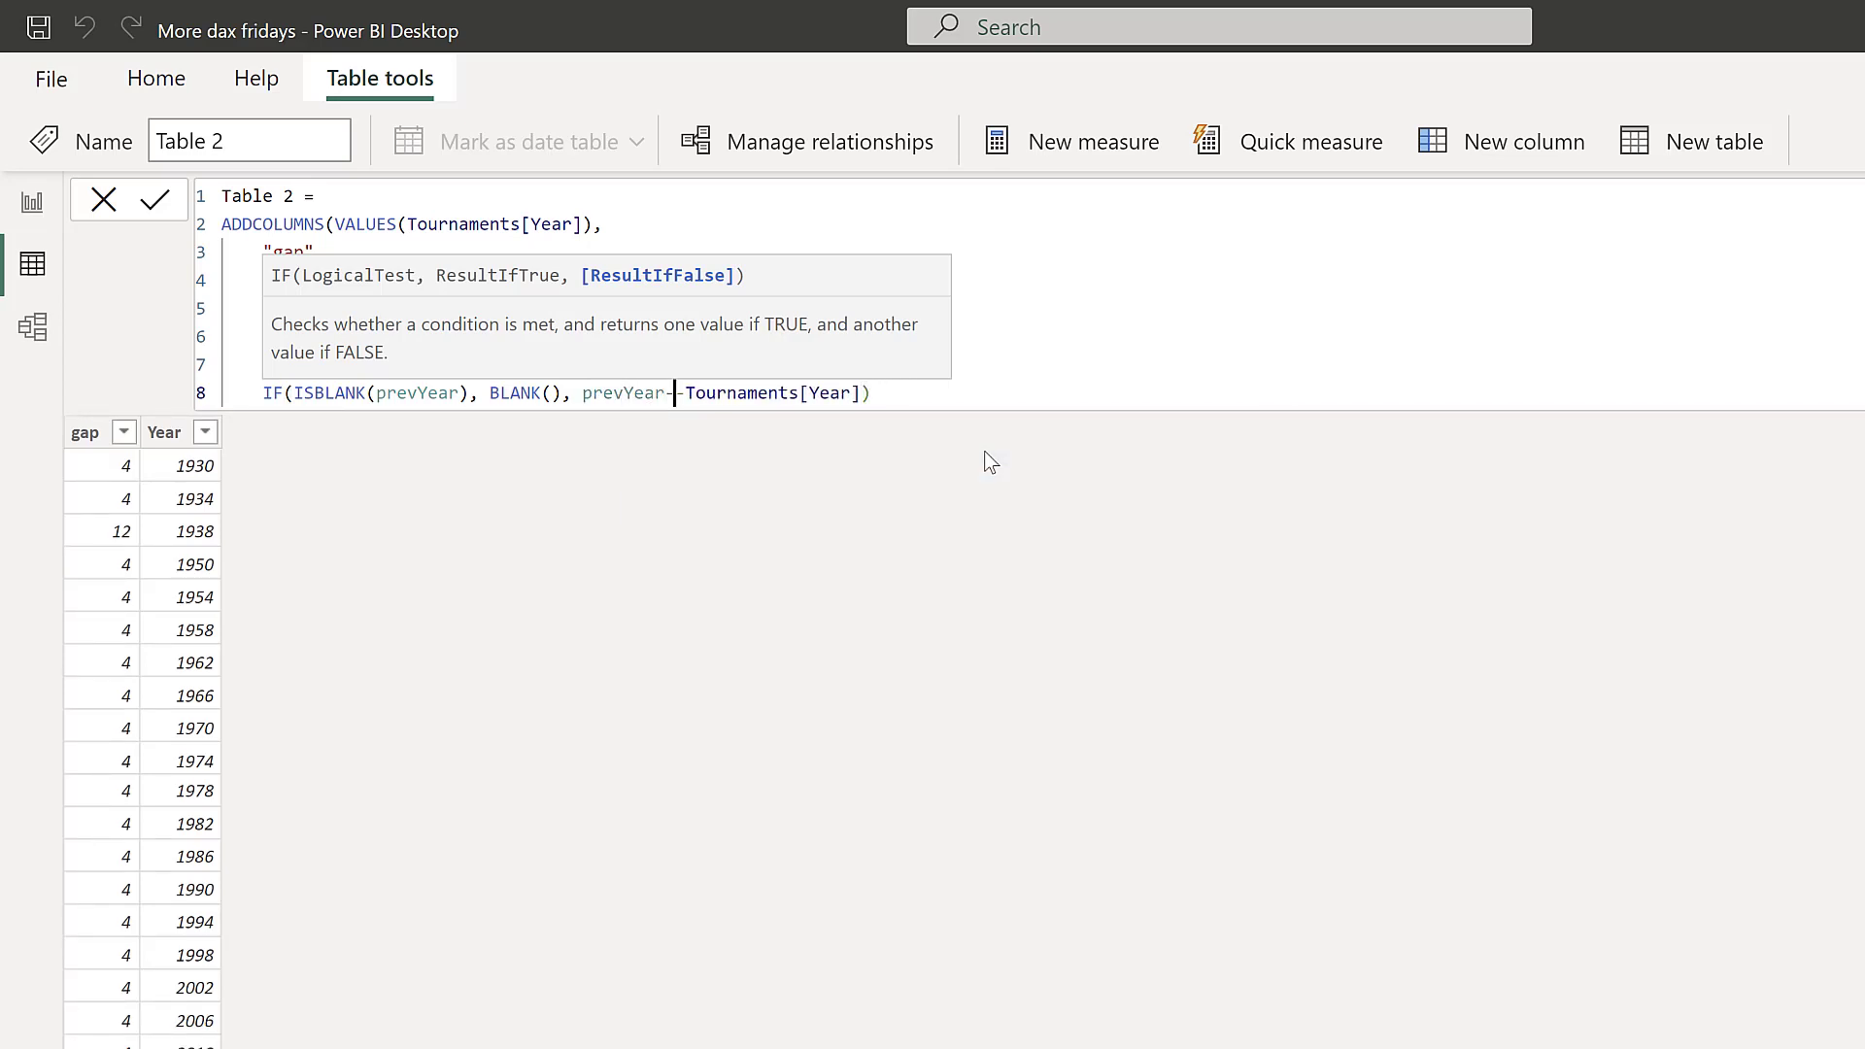
pyautogui.press('End')
pyautogui.write(')')
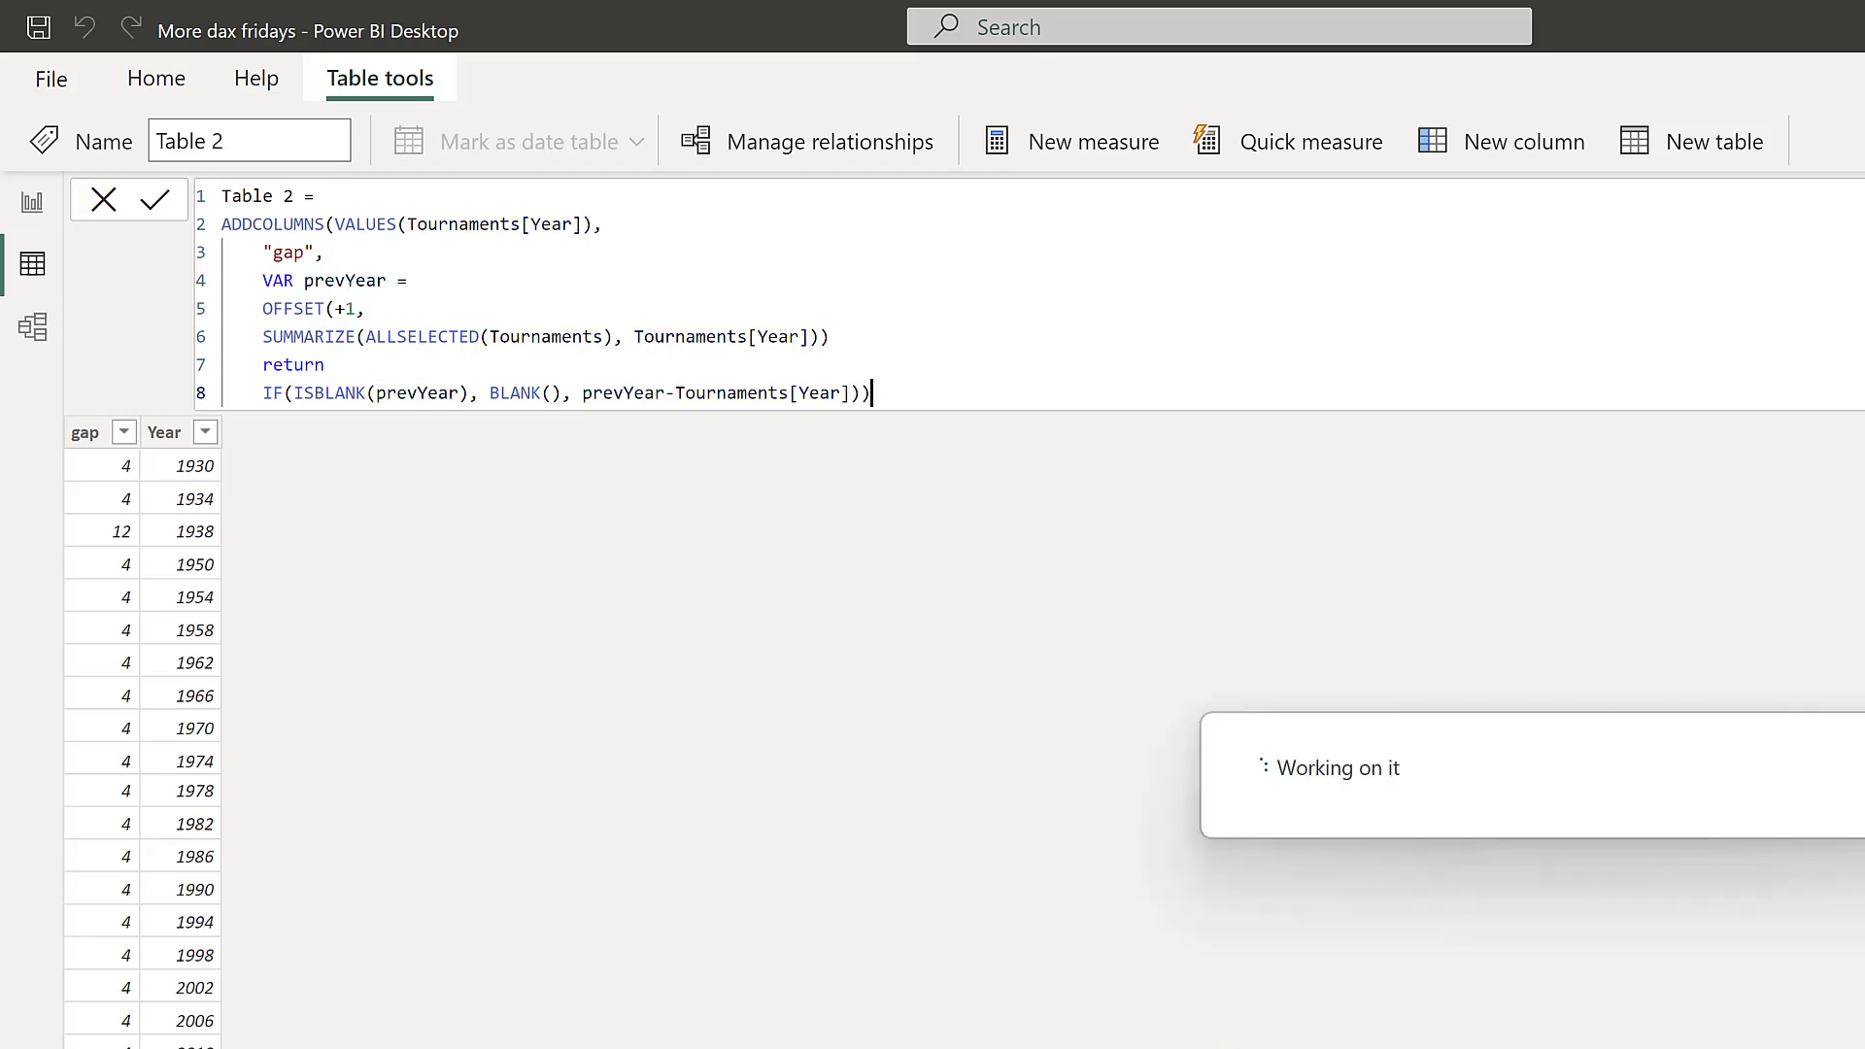